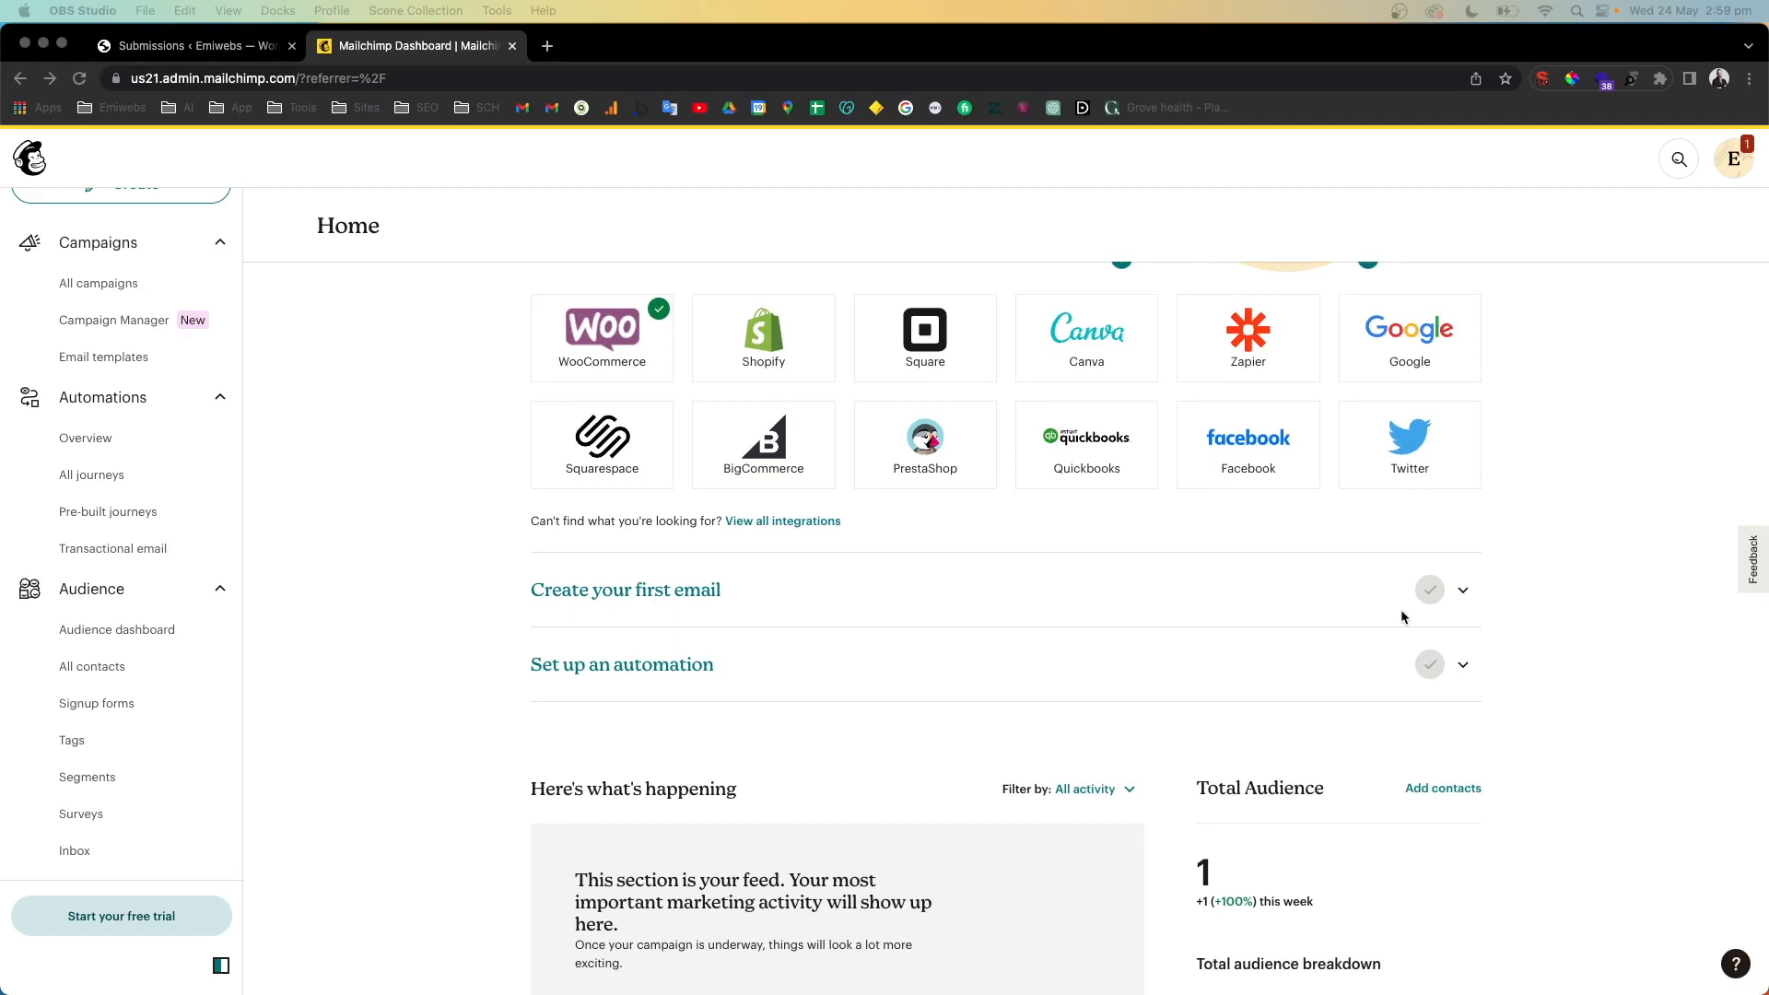
Start creating the first email campaign from the home page and choose the Classic Builder
{"action": "left_click", "coordinate": [636, 615]}
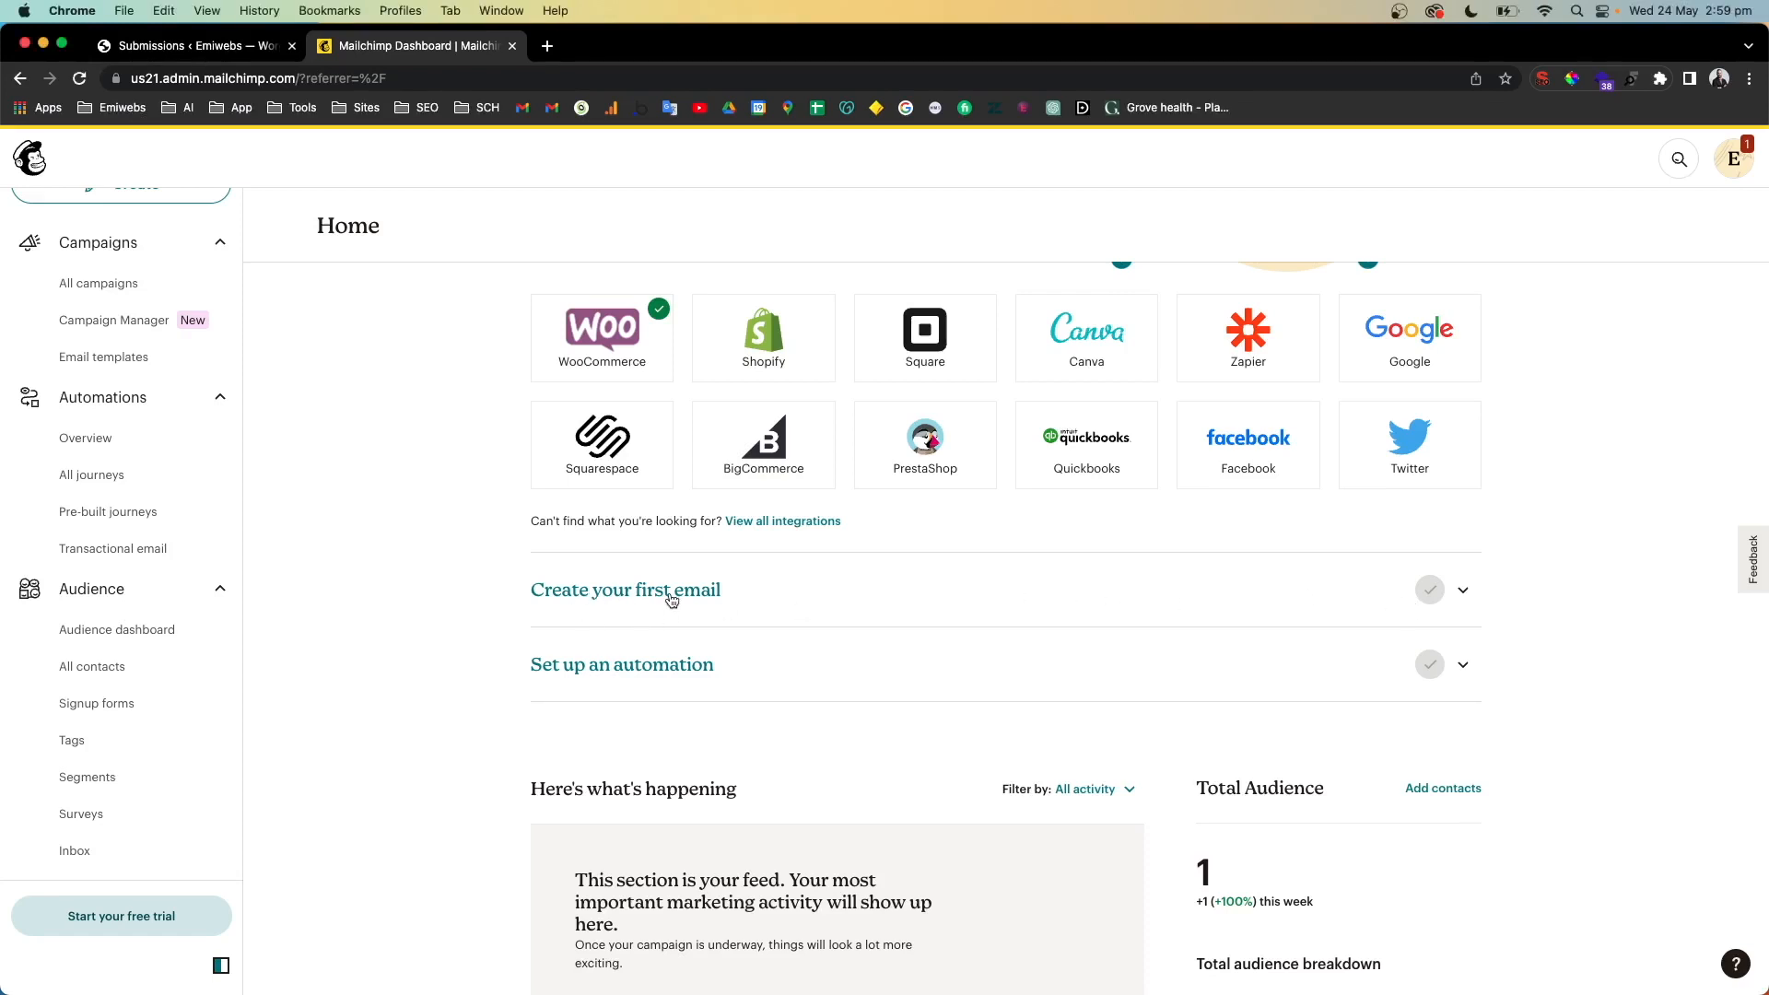
{"action": "left_click", "coordinate": [672, 602]}
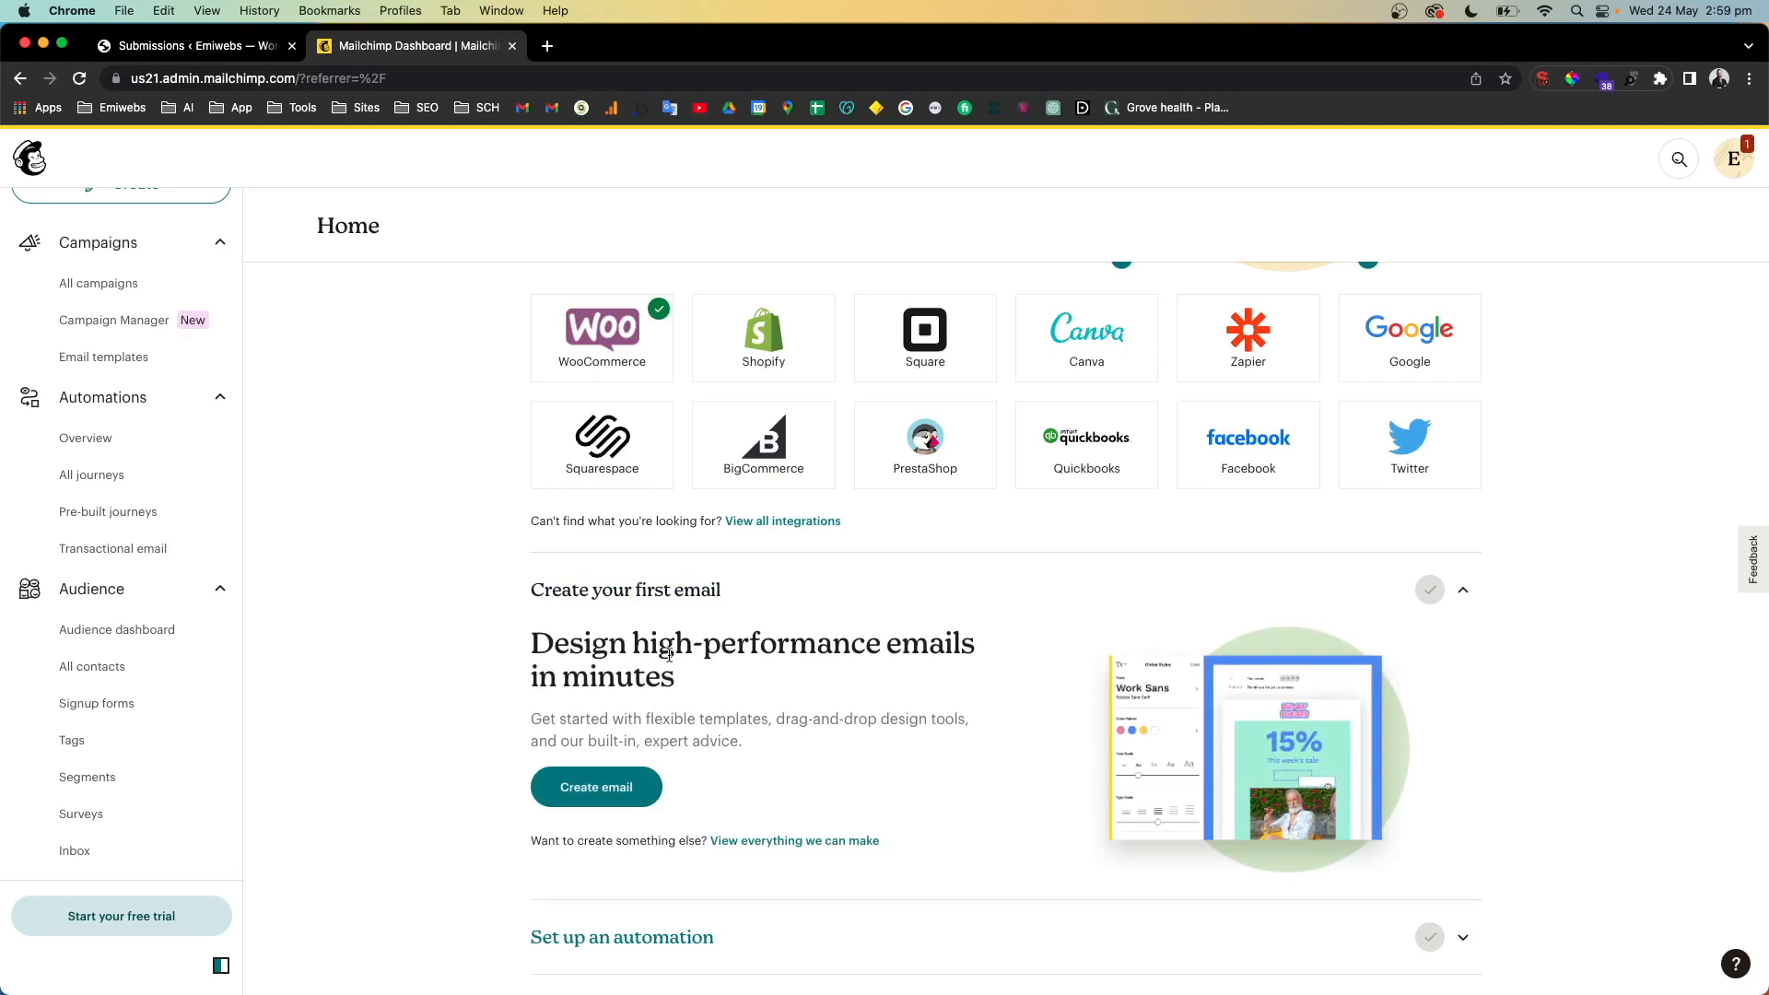
{"action": "scroll", "coordinate": [802, 651], "scroll_direction": "down", "scroll_amount": 3}
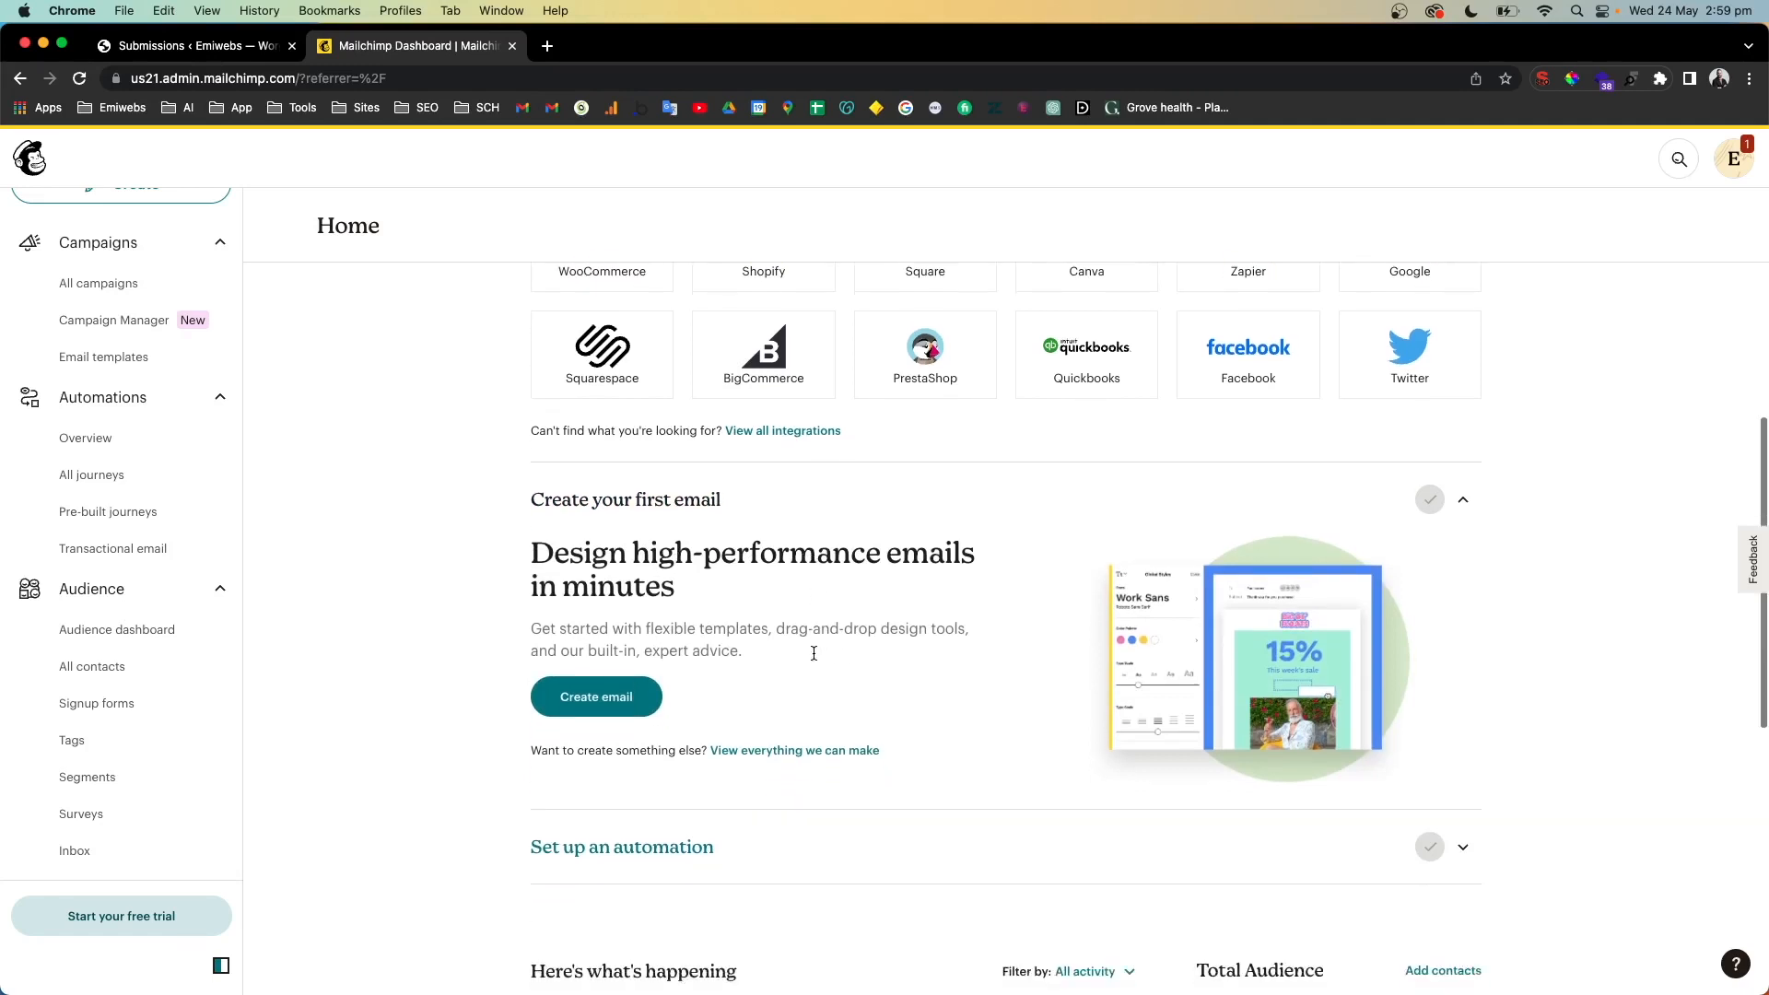
{"action": "left_click", "coordinate": [584, 672]}
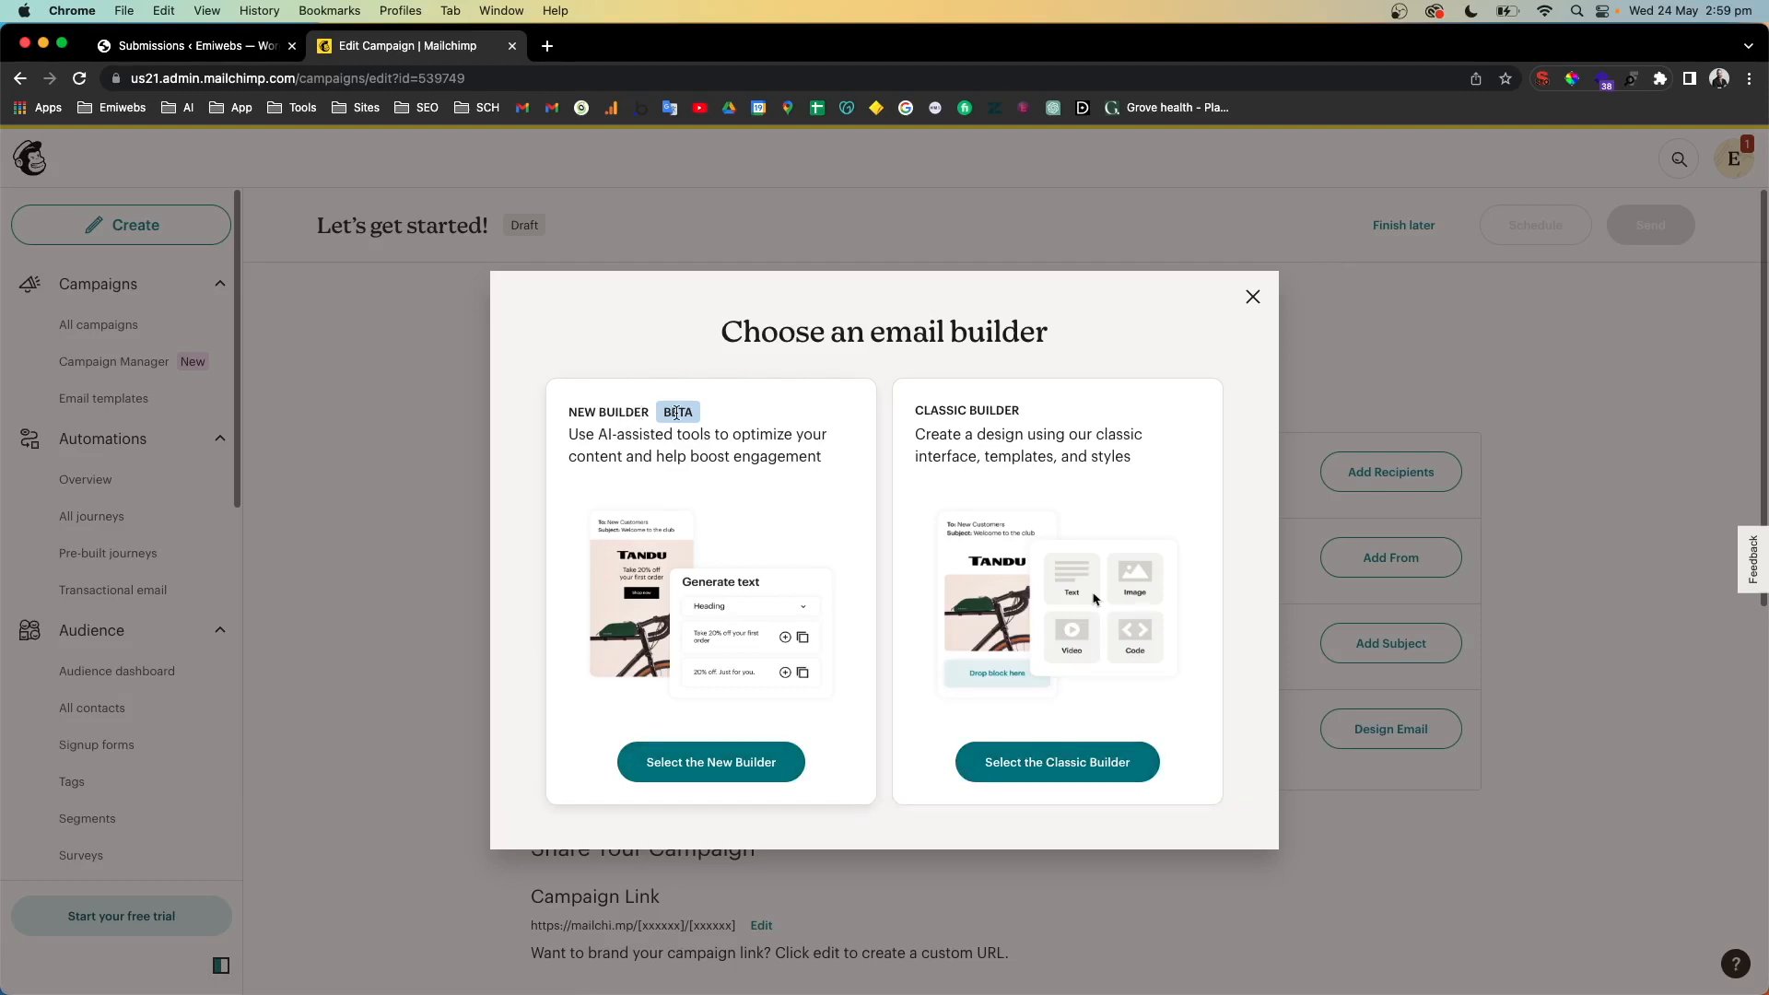
{"action": "left_click", "coordinate": [1065, 777]}
{"action": "left_click", "coordinate": [1032, 761]}
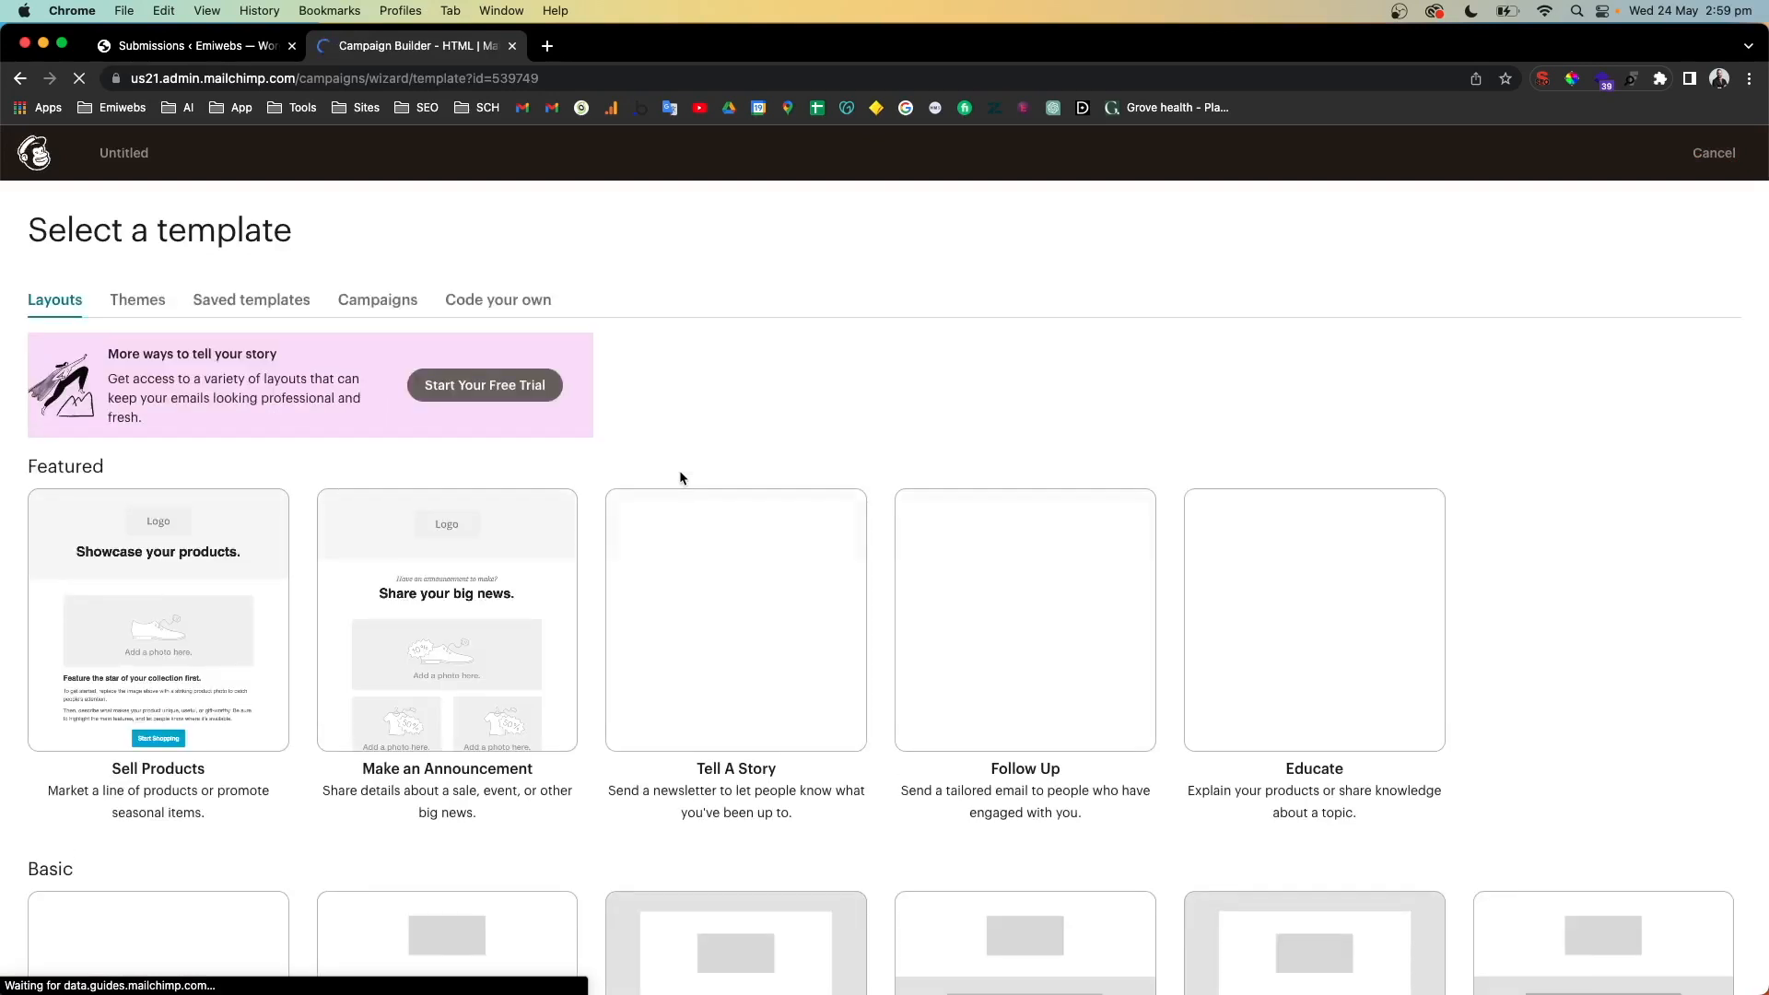
Look through the featured and basic layouts available as email templates
{"action": "mouse_move", "coordinate": [678, 511]}
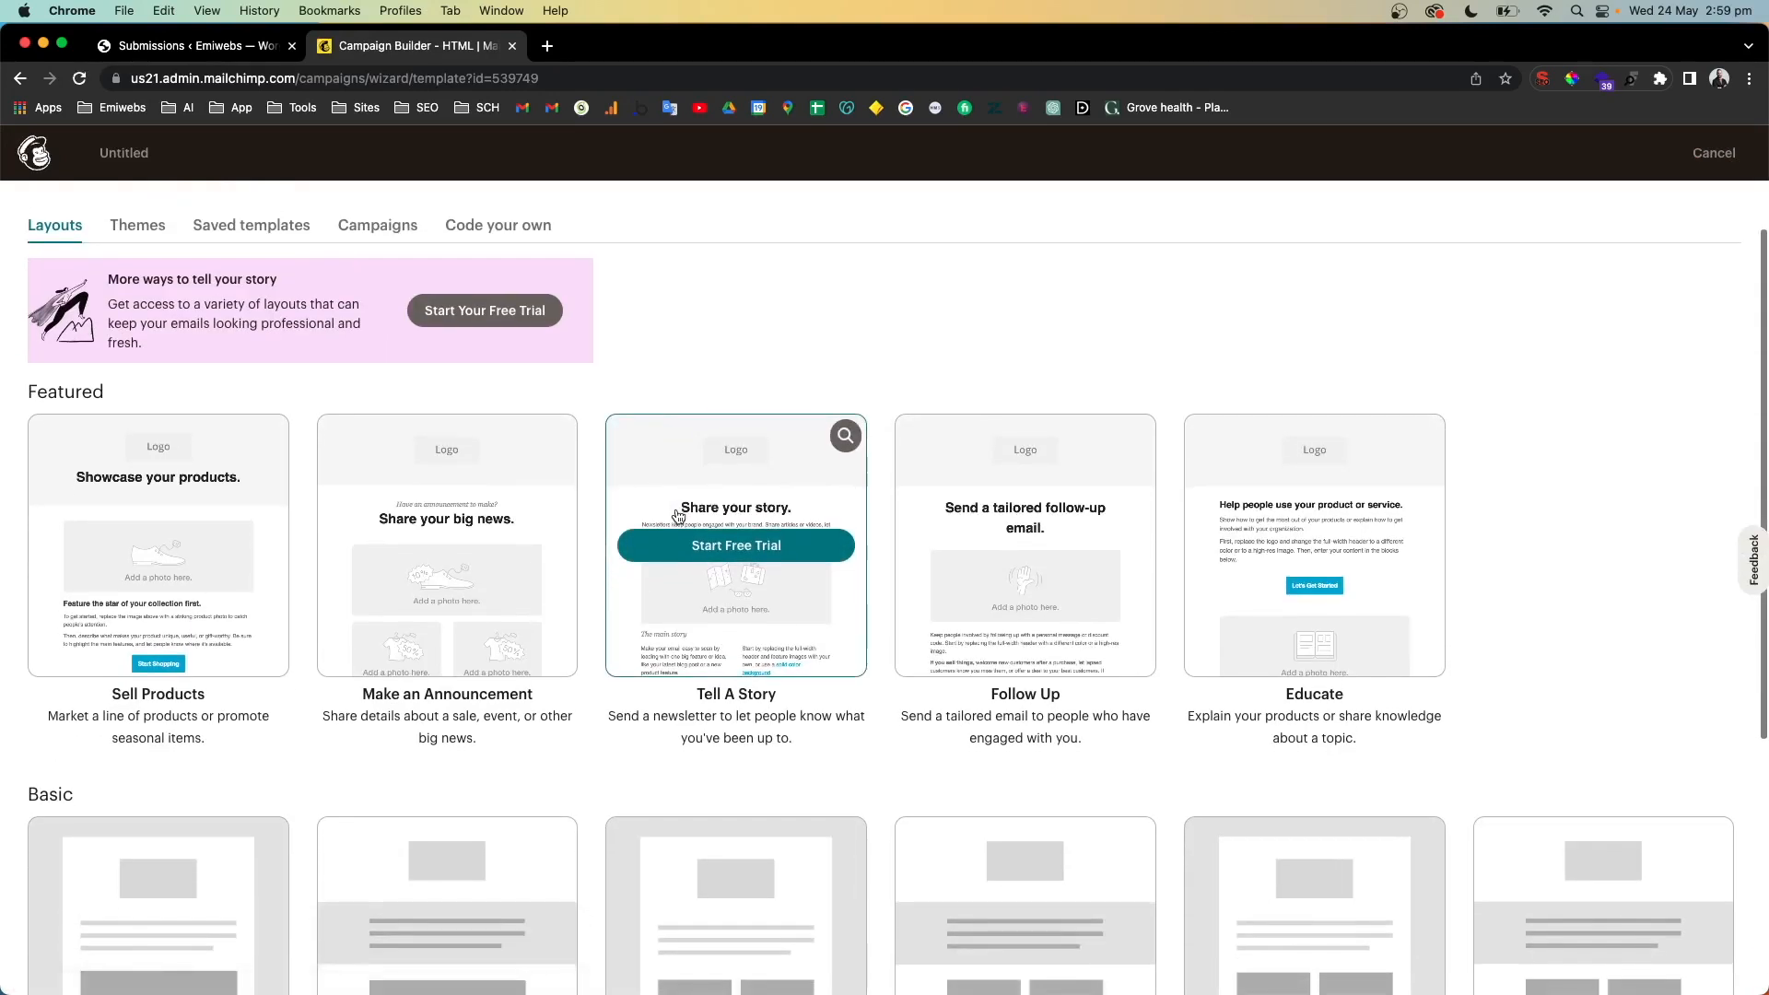
{"action": "scroll", "coordinate": [678, 516], "scroll_direction": "down", "scroll_amount": 3}
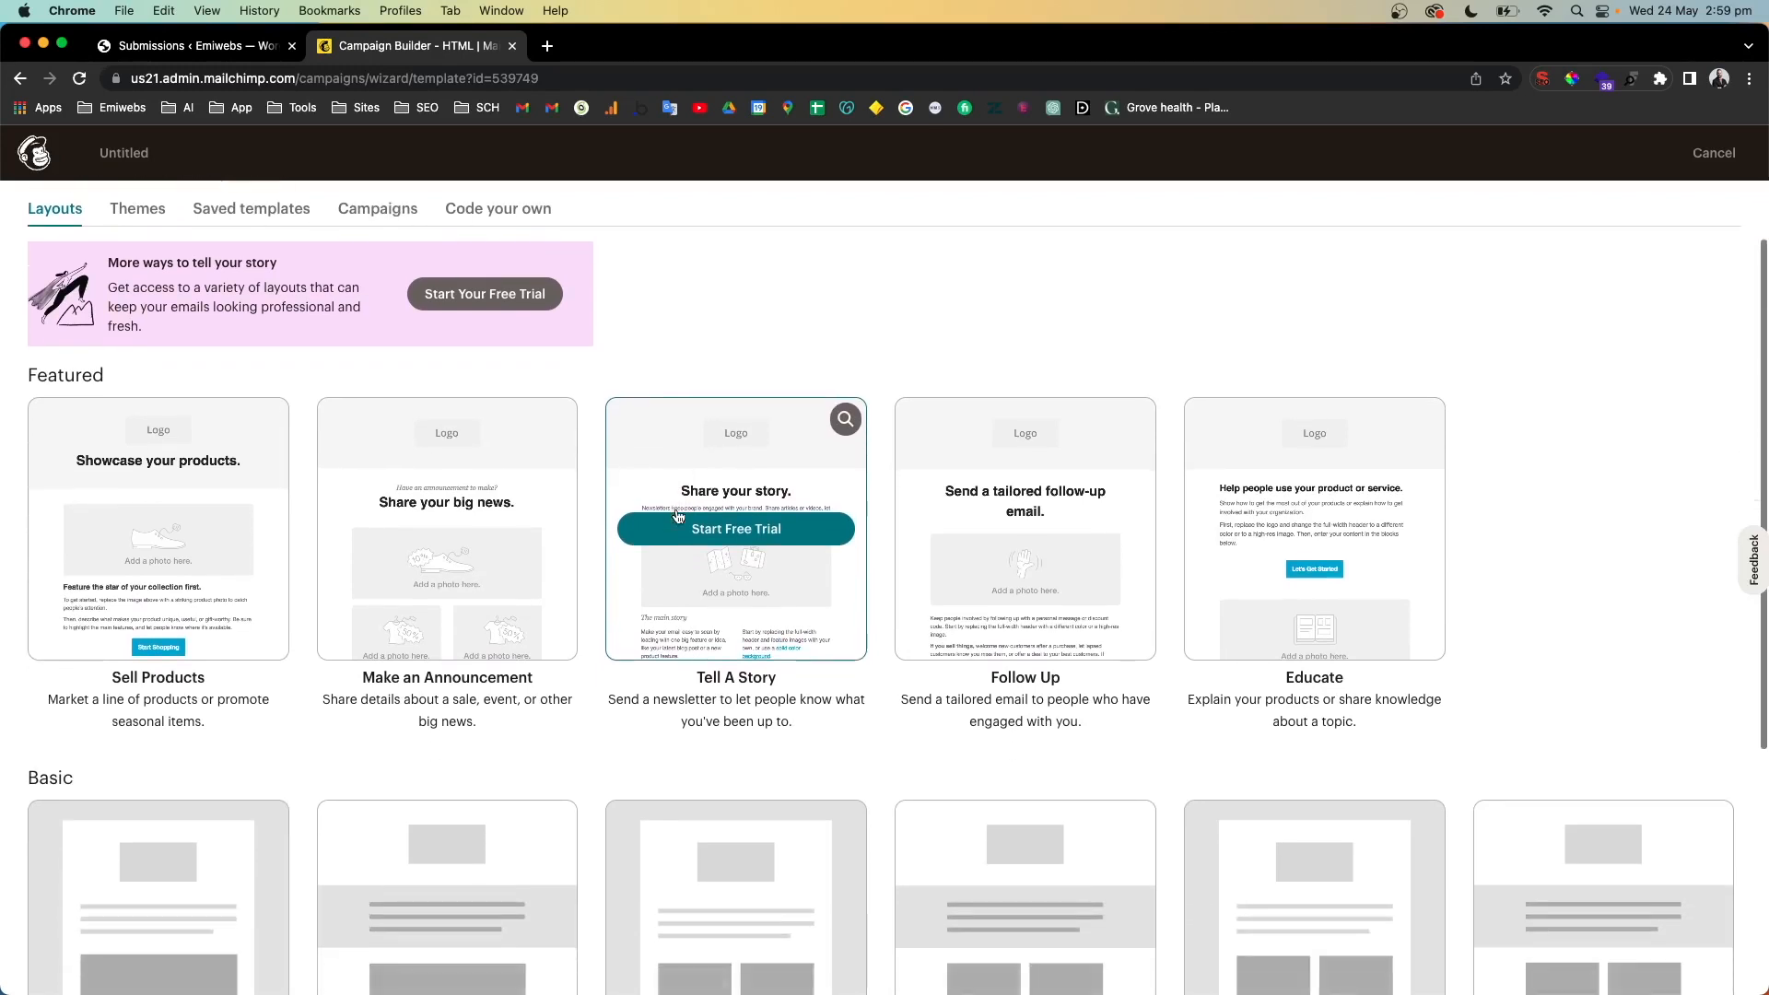
{"action": "scroll", "coordinate": [678, 516], "scroll_direction": "up", "scroll_amount": 2}
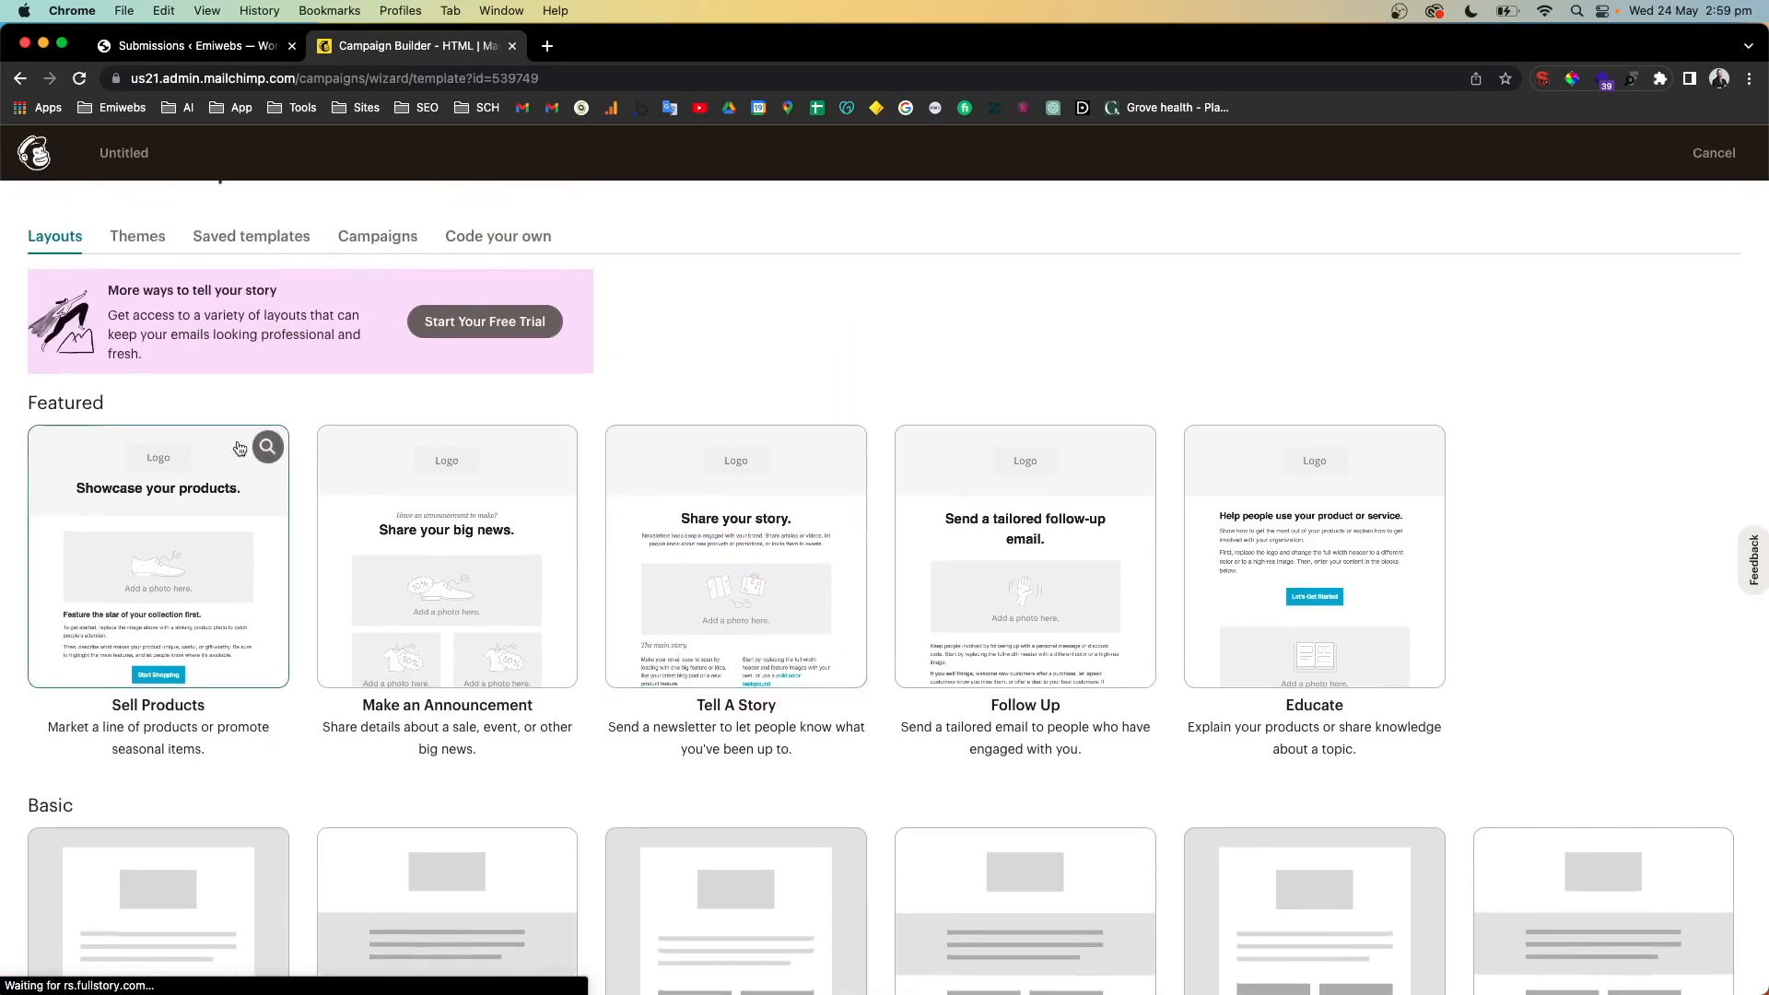
{"action": "scroll", "coordinate": [239, 448], "scroll_direction": "down", "scroll_amount": 1}
{"action": "scroll", "coordinate": [147, 387], "scroll_direction": "down", "scroll_amount": 4}
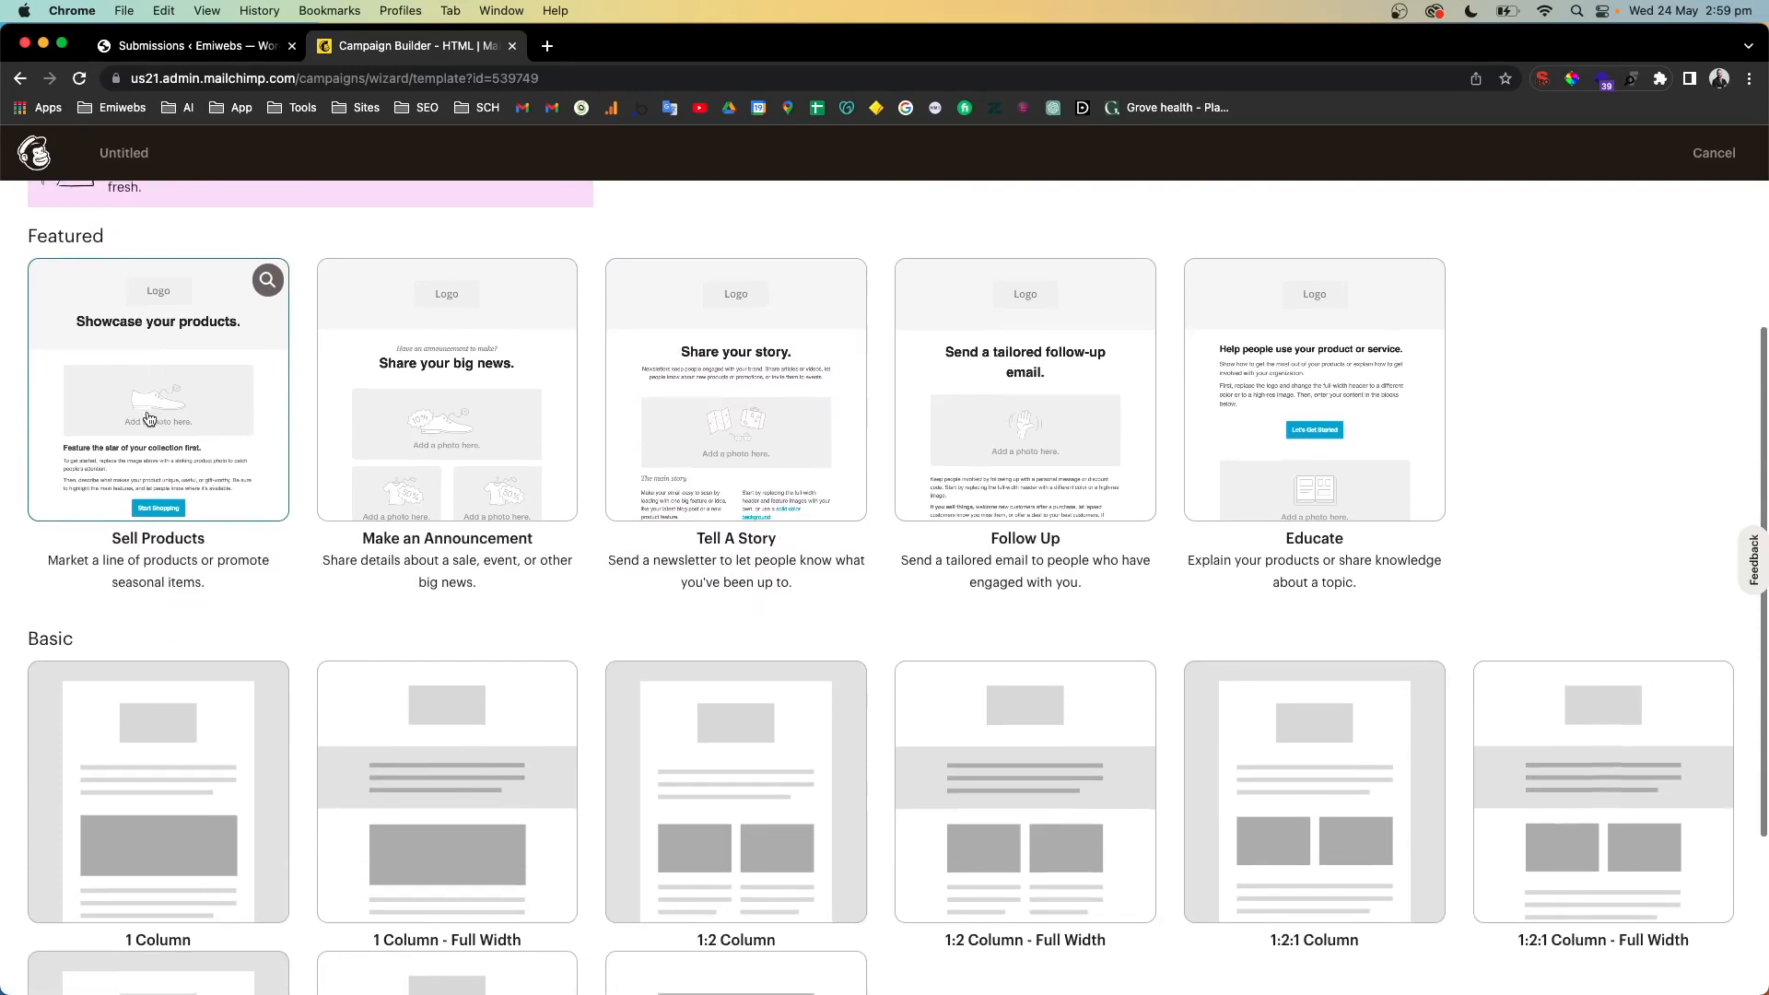
{"action": "scroll", "coordinate": [147, 414], "scroll_direction": "down", "scroll_amount": 4}
{"action": "scroll", "coordinate": [146, 411], "scroll_direction": "up", "scroll_amount": 3}
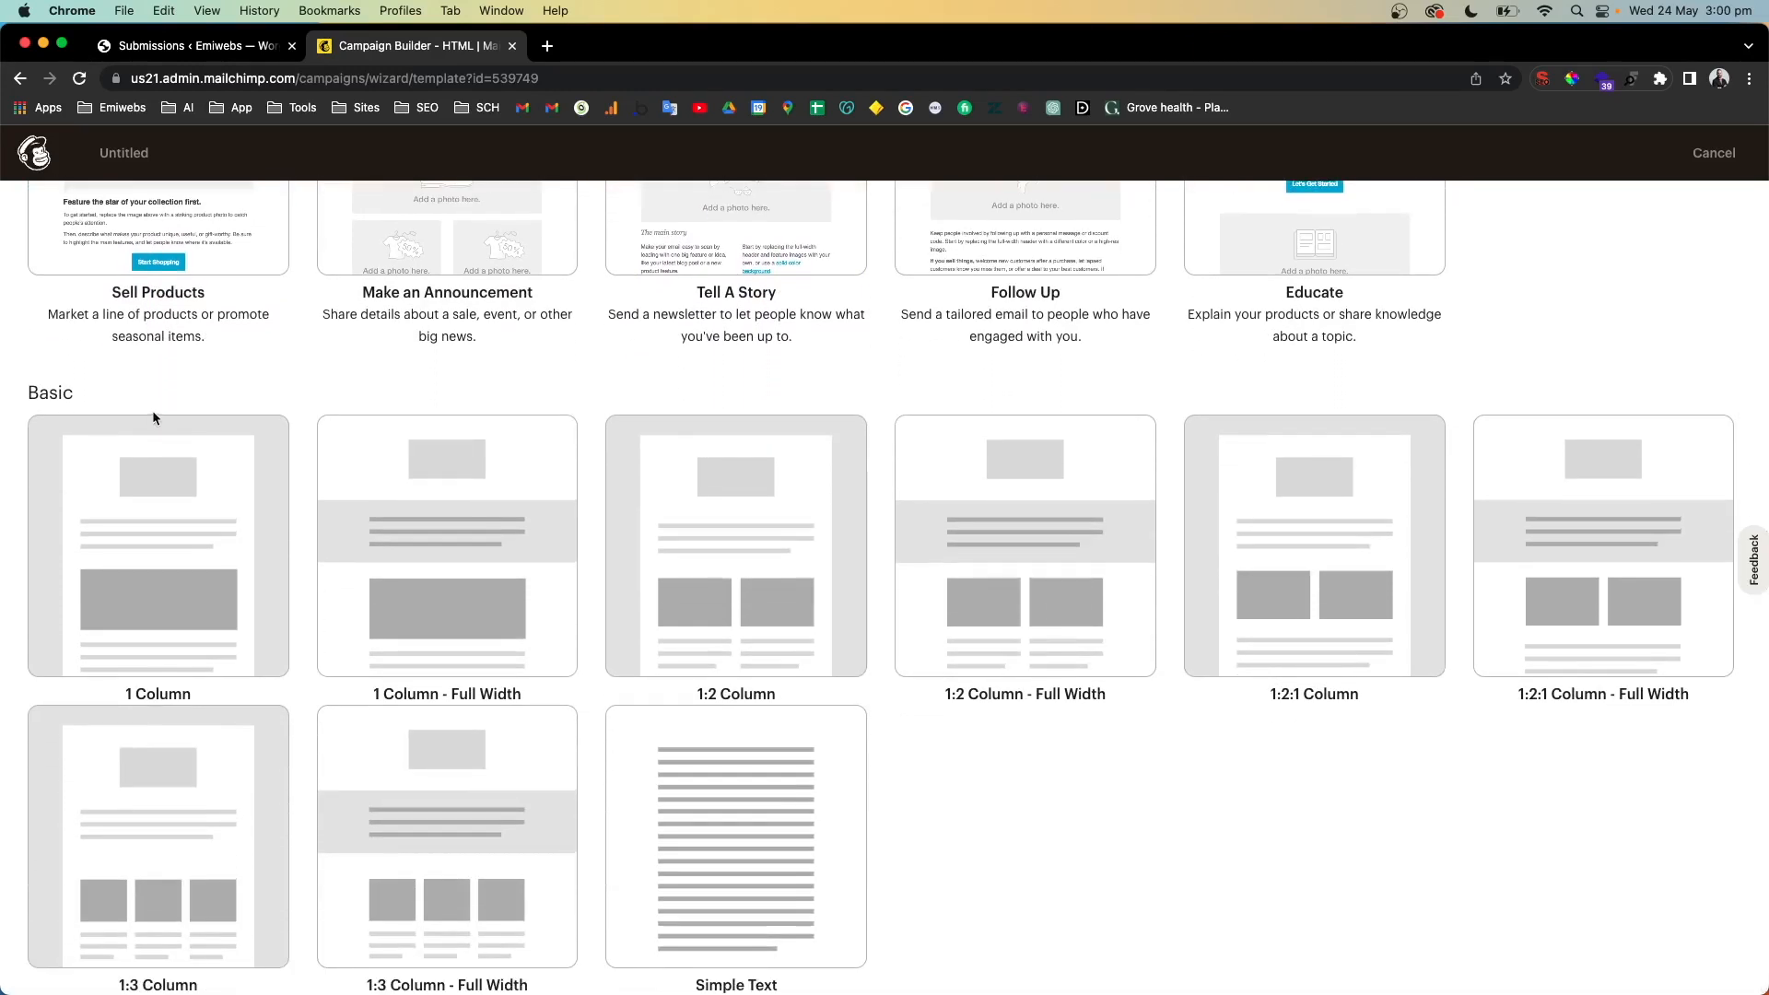
{"action": "scroll", "coordinate": [152, 411], "scroll_direction": "up", "scroll_amount": 2}
{"action": "scroll", "coordinate": [152, 411], "scroll_direction": "up", "scroll_amount": 3}
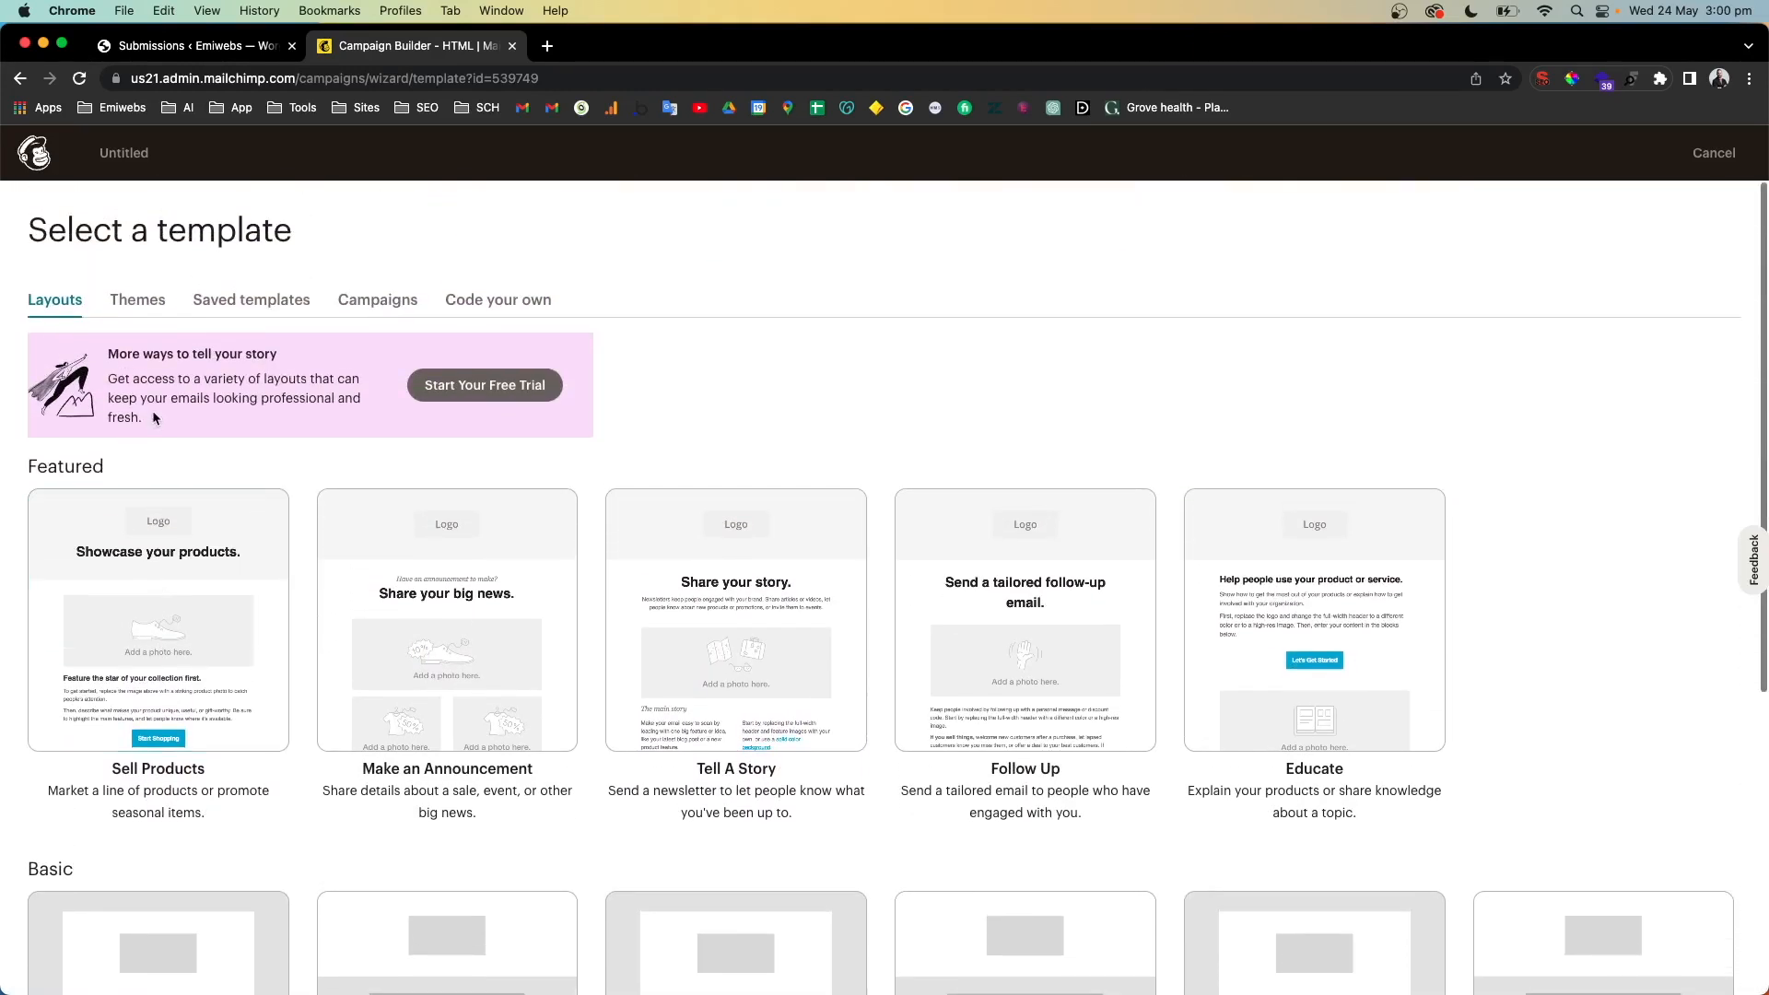
{"action": "scroll", "coordinate": [153, 411], "scroll_direction": "down", "scroll_amount": 1}
{"action": "scroll", "coordinate": [153, 411], "scroll_direction": "down", "scroll_amount": 5}
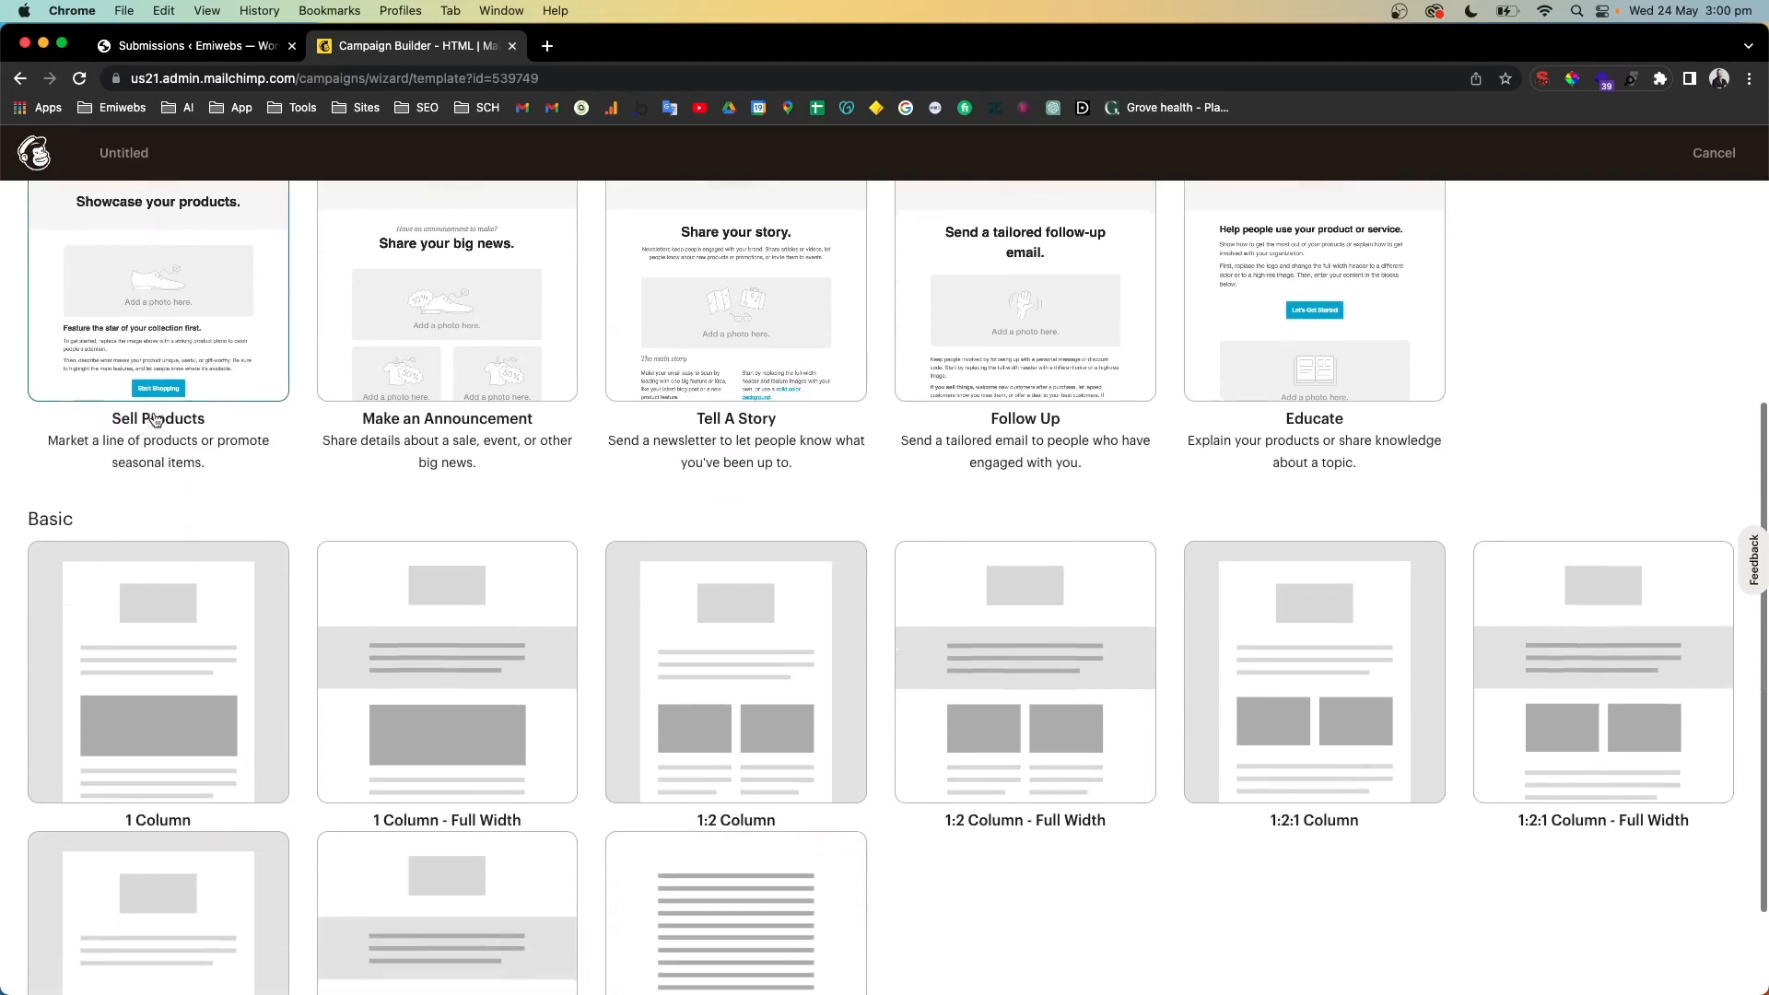
{"action": "scroll", "coordinate": [154, 412], "scroll_direction": "down", "scroll_amount": 2}
{"action": "scroll", "coordinate": [154, 360], "scroll_direction": "up", "scroll_amount": 10}
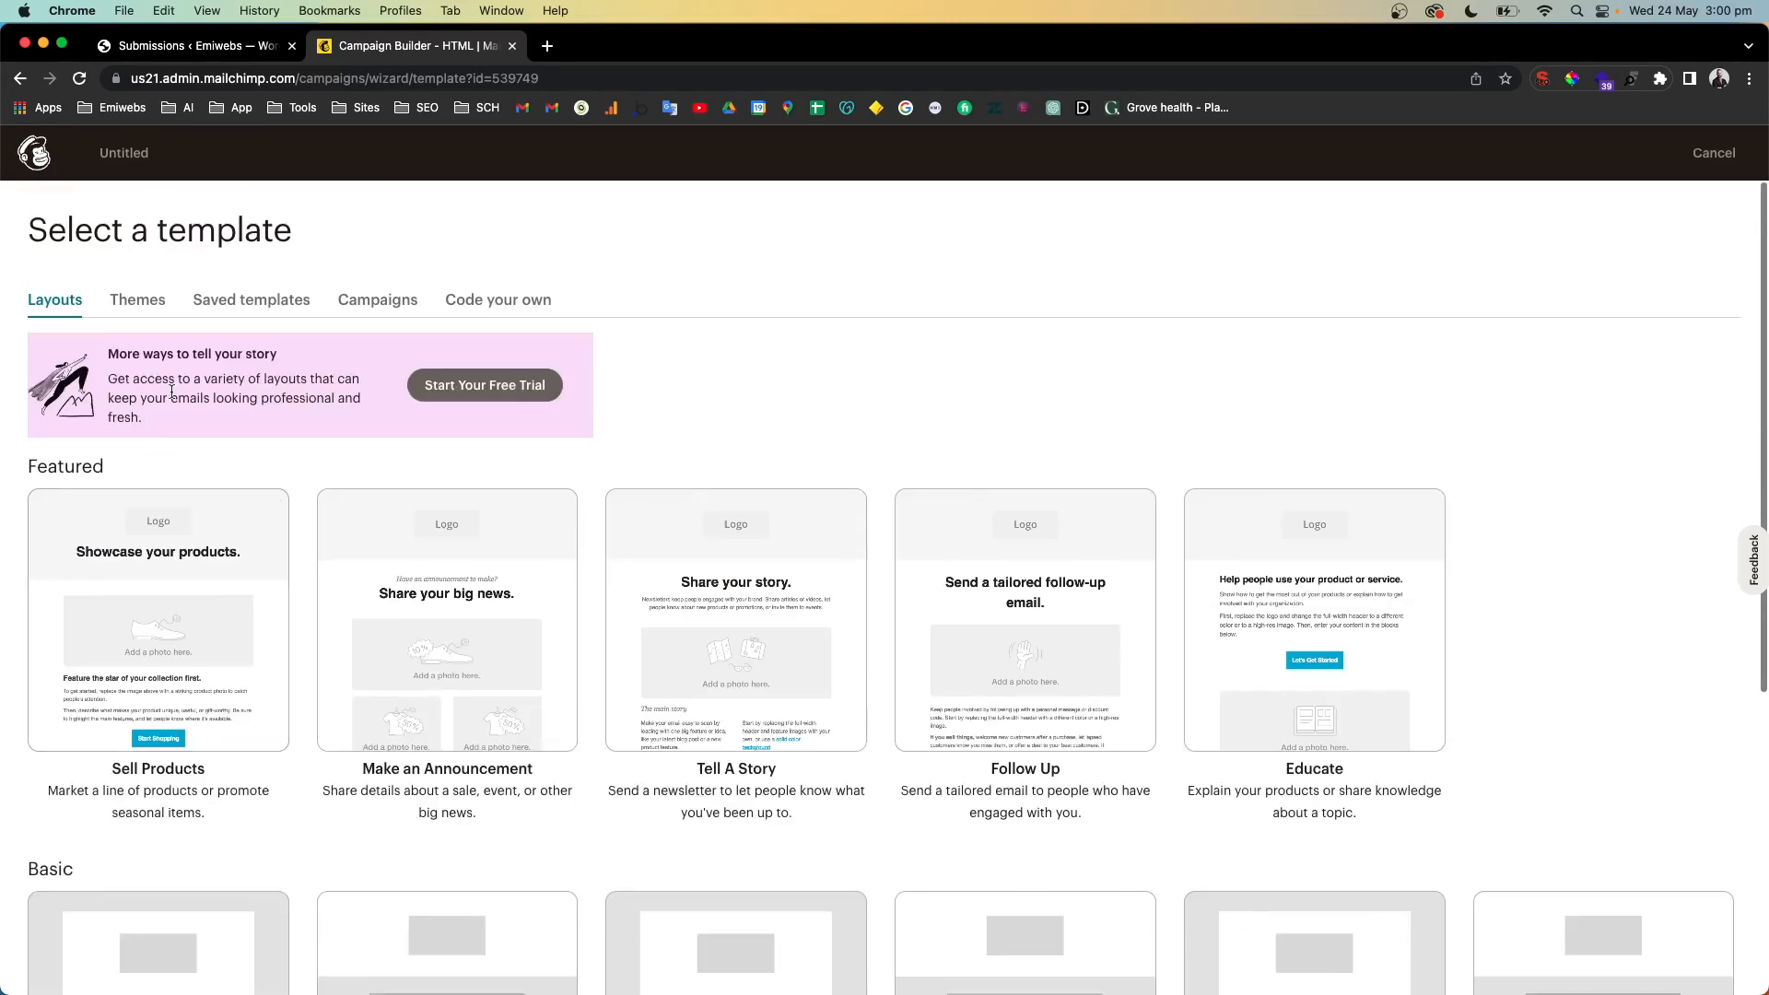
Look through the template themes, including the featured and e-commerce ones, and check the saved templates and past campaigns
{"action": "left_click", "coordinate": [146, 304]}
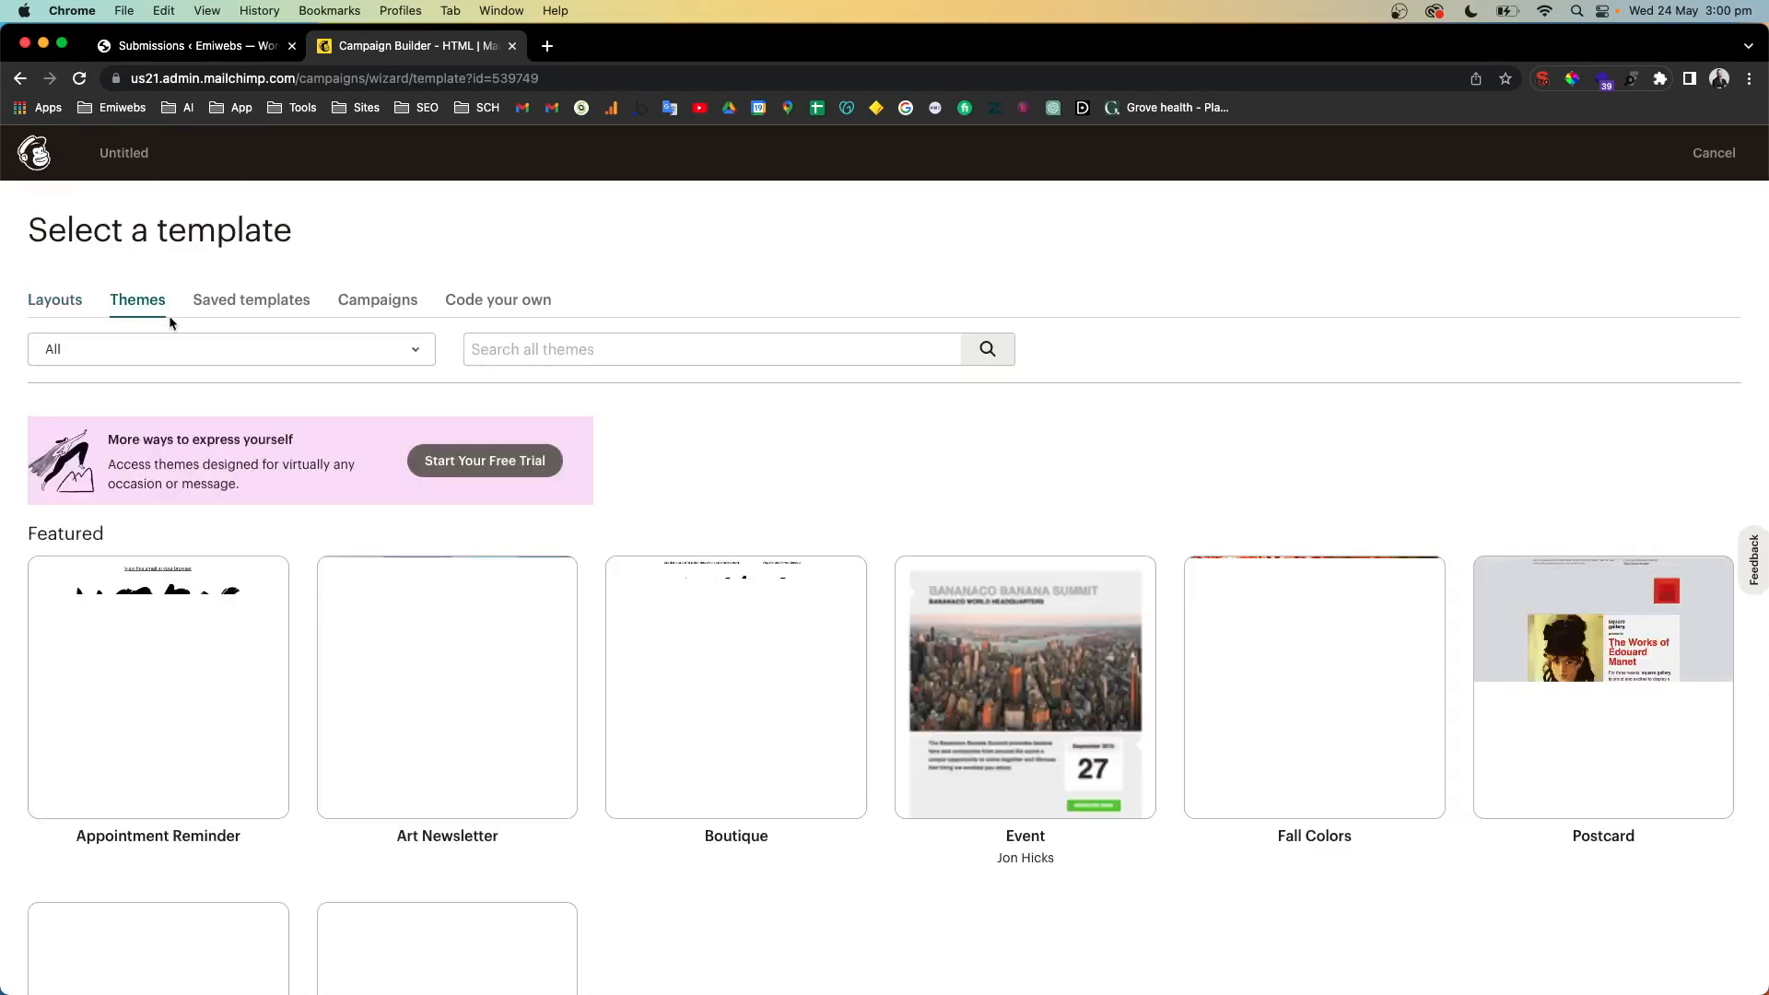
{"action": "scroll", "coordinate": [258, 565], "scroll_direction": "down", "scroll_amount": 1}
{"action": "scroll", "coordinate": [259, 566], "scroll_direction": "down", "scroll_amount": 4}
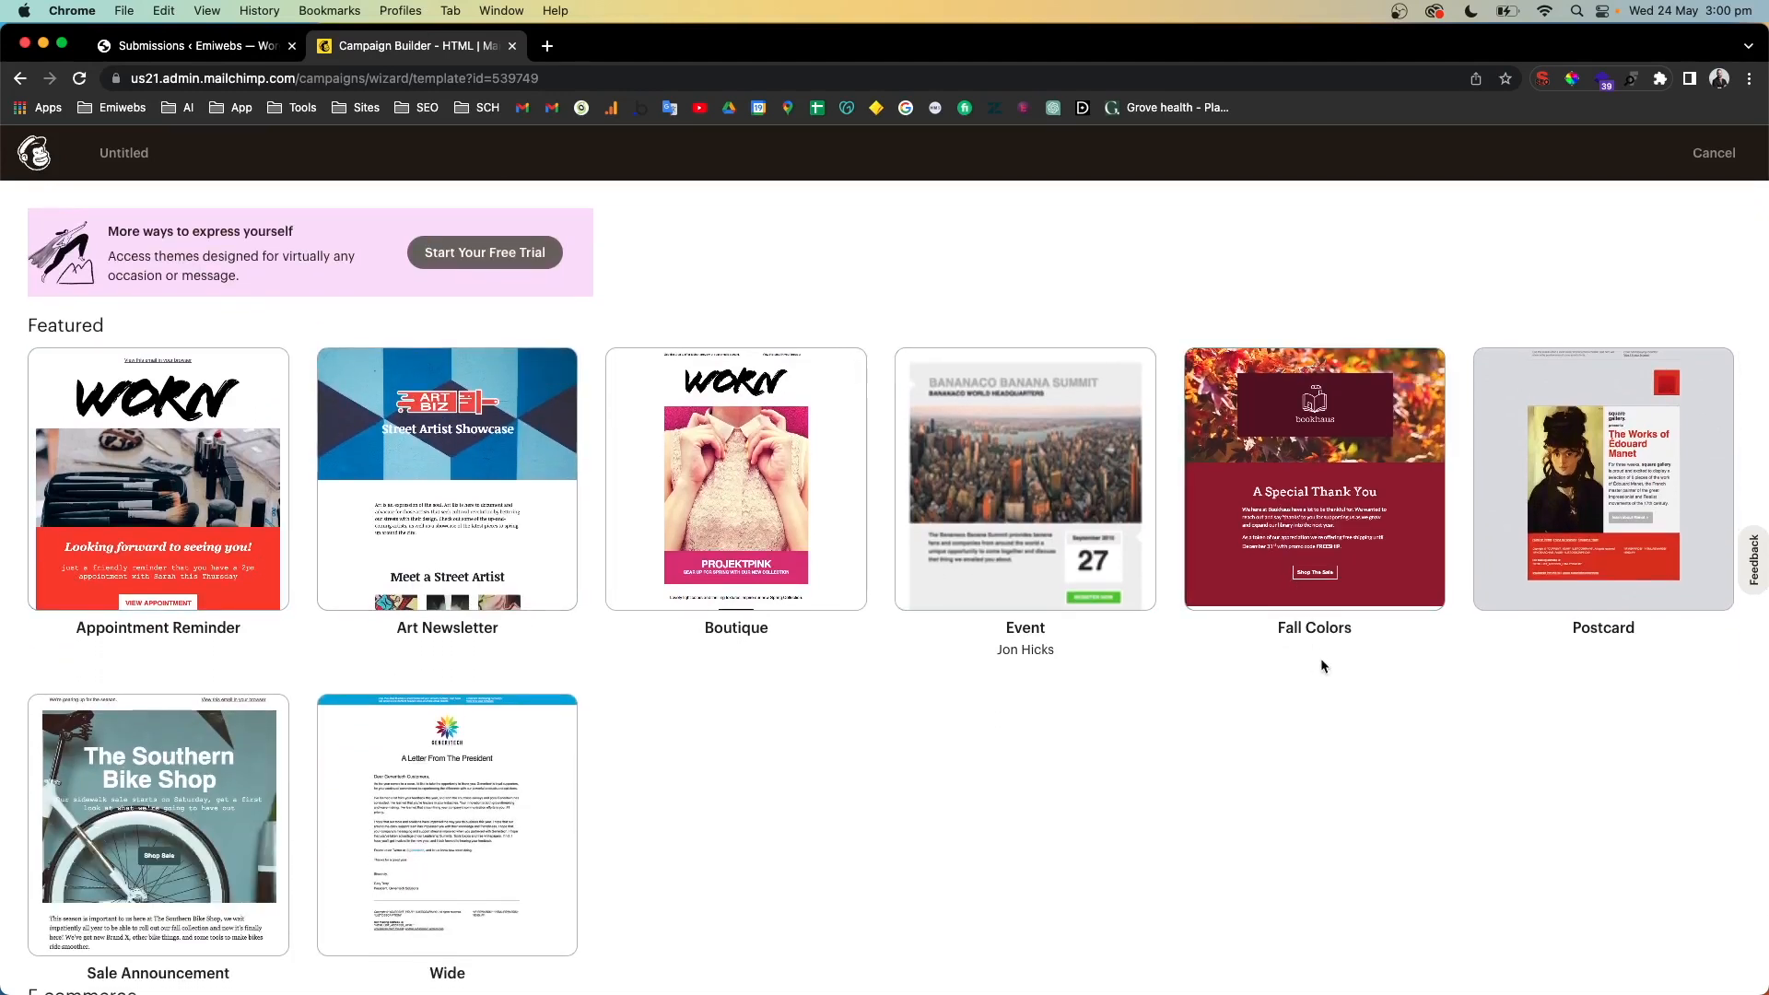
{"action": "scroll", "coordinate": [1327, 659], "scroll_direction": "down", "scroll_amount": 1}
{"action": "scroll", "coordinate": [900, 683], "scroll_direction": "down", "scroll_amount": 5}
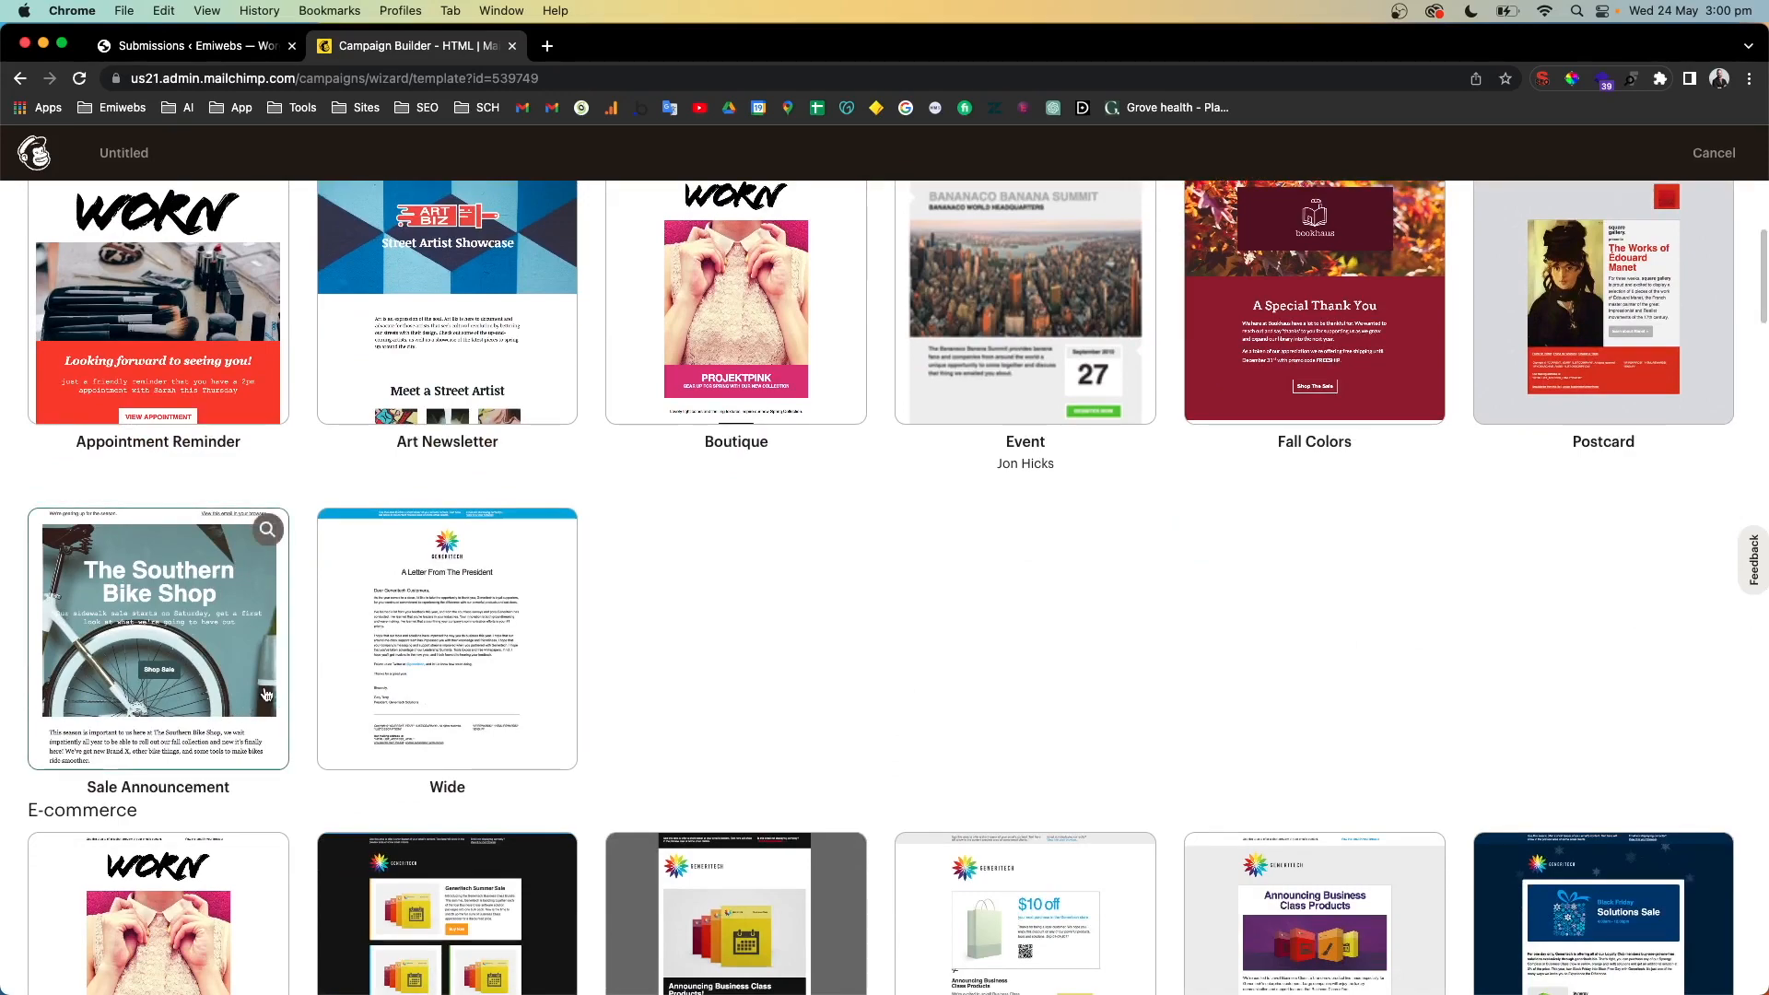
{"action": "scroll", "coordinate": [511, 657], "scroll_direction": "down", "scroll_amount": 2}
{"action": "scroll", "coordinate": [510, 657], "scroll_direction": "down", "scroll_amount": 5}
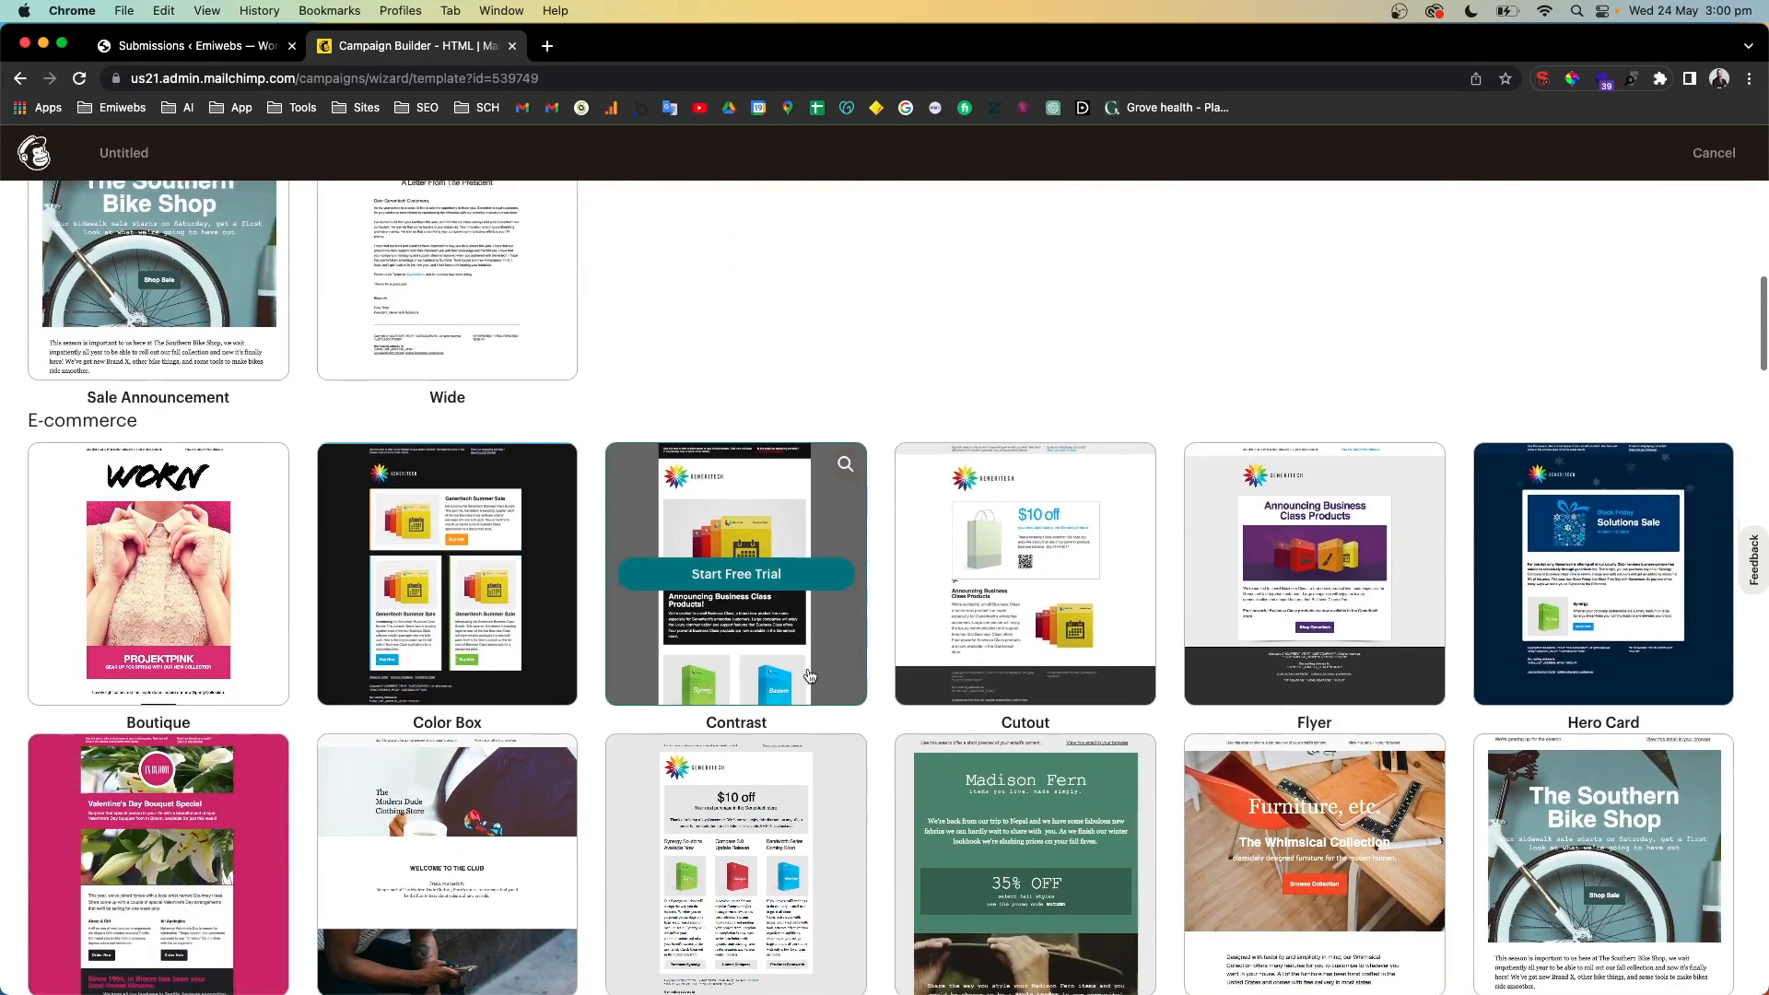
{"action": "scroll", "coordinate": [1046, 650], "scroll_direction": "down", "scroll_amount": 8}
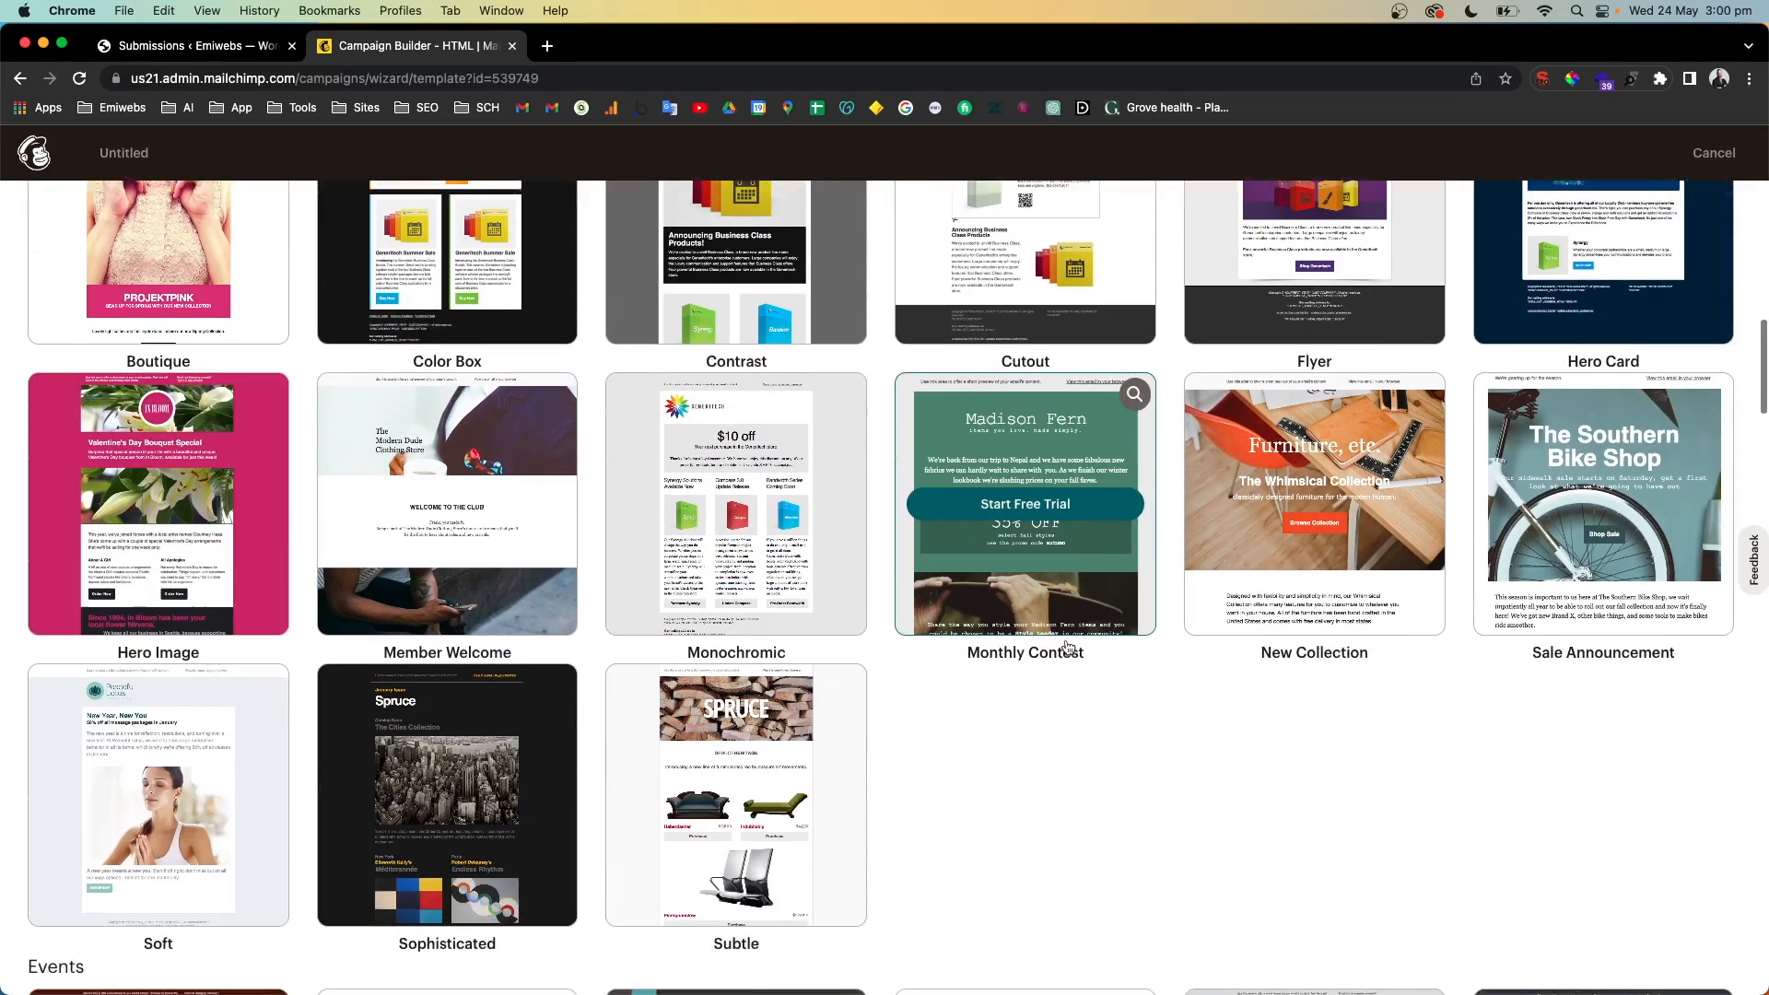
{"action": "scroll", "coordinate": [1067, 645], "scroll_direction": "up", "scroll_amount": 20}
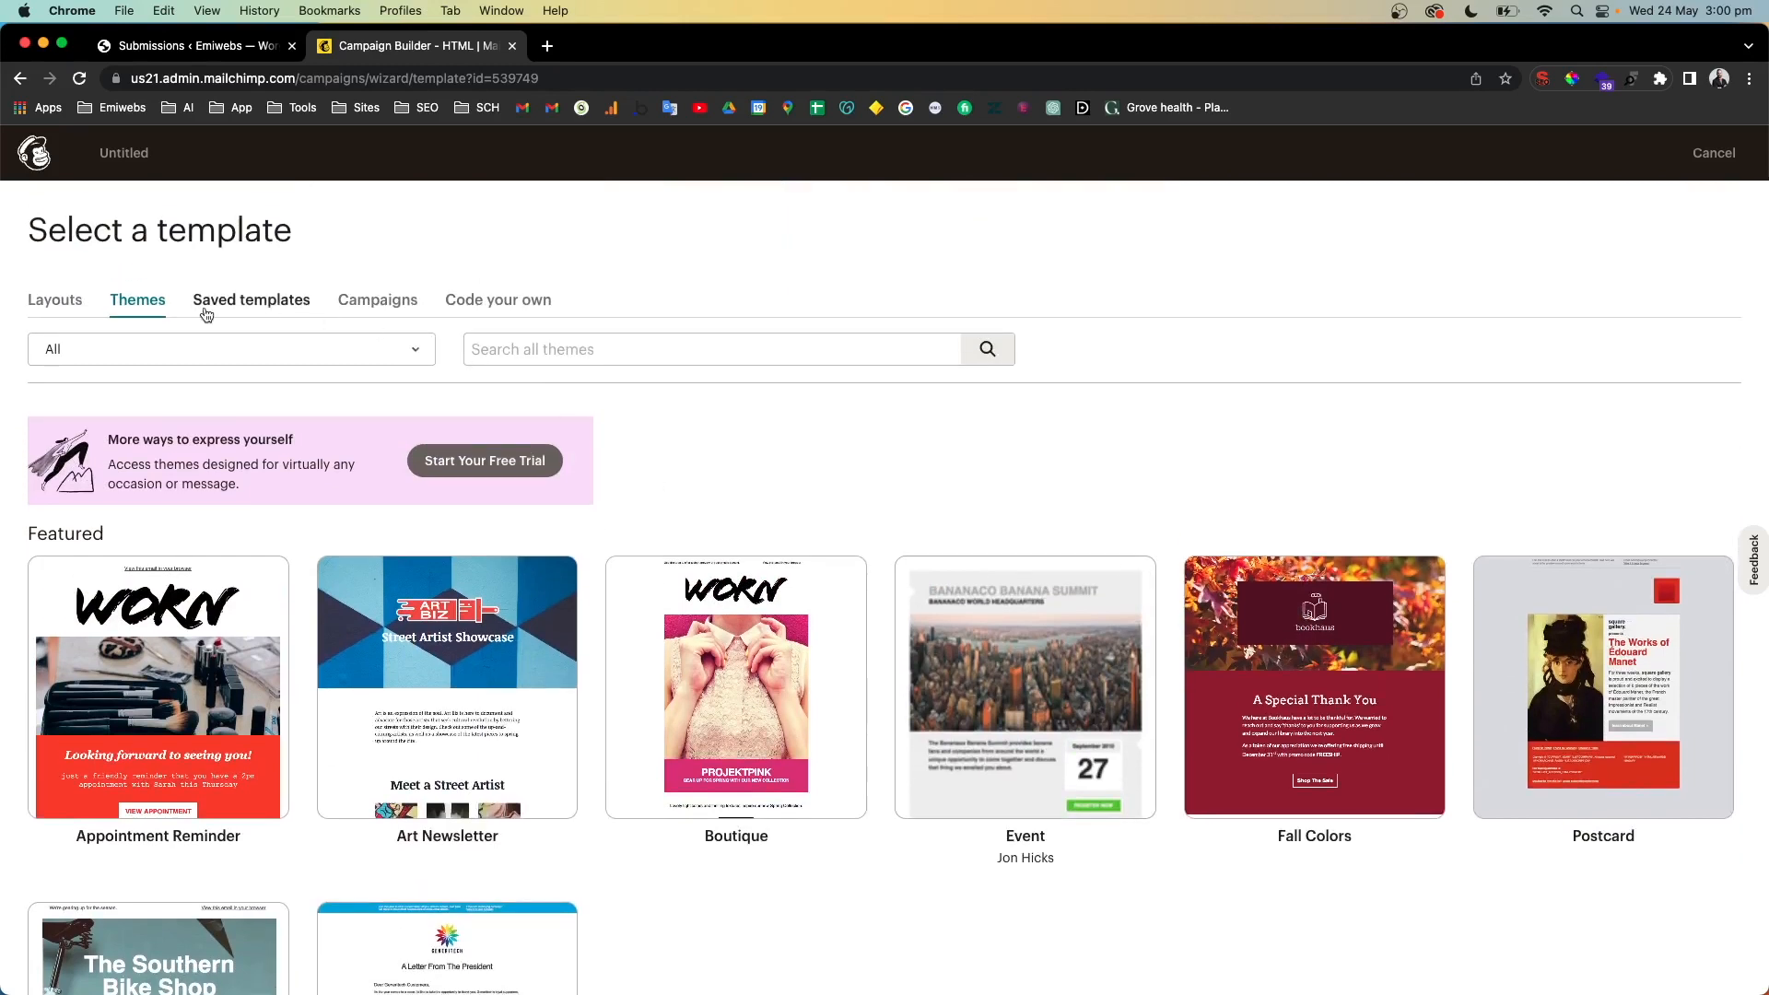
{"action": "left_click", "coordinate": [286, 306]}
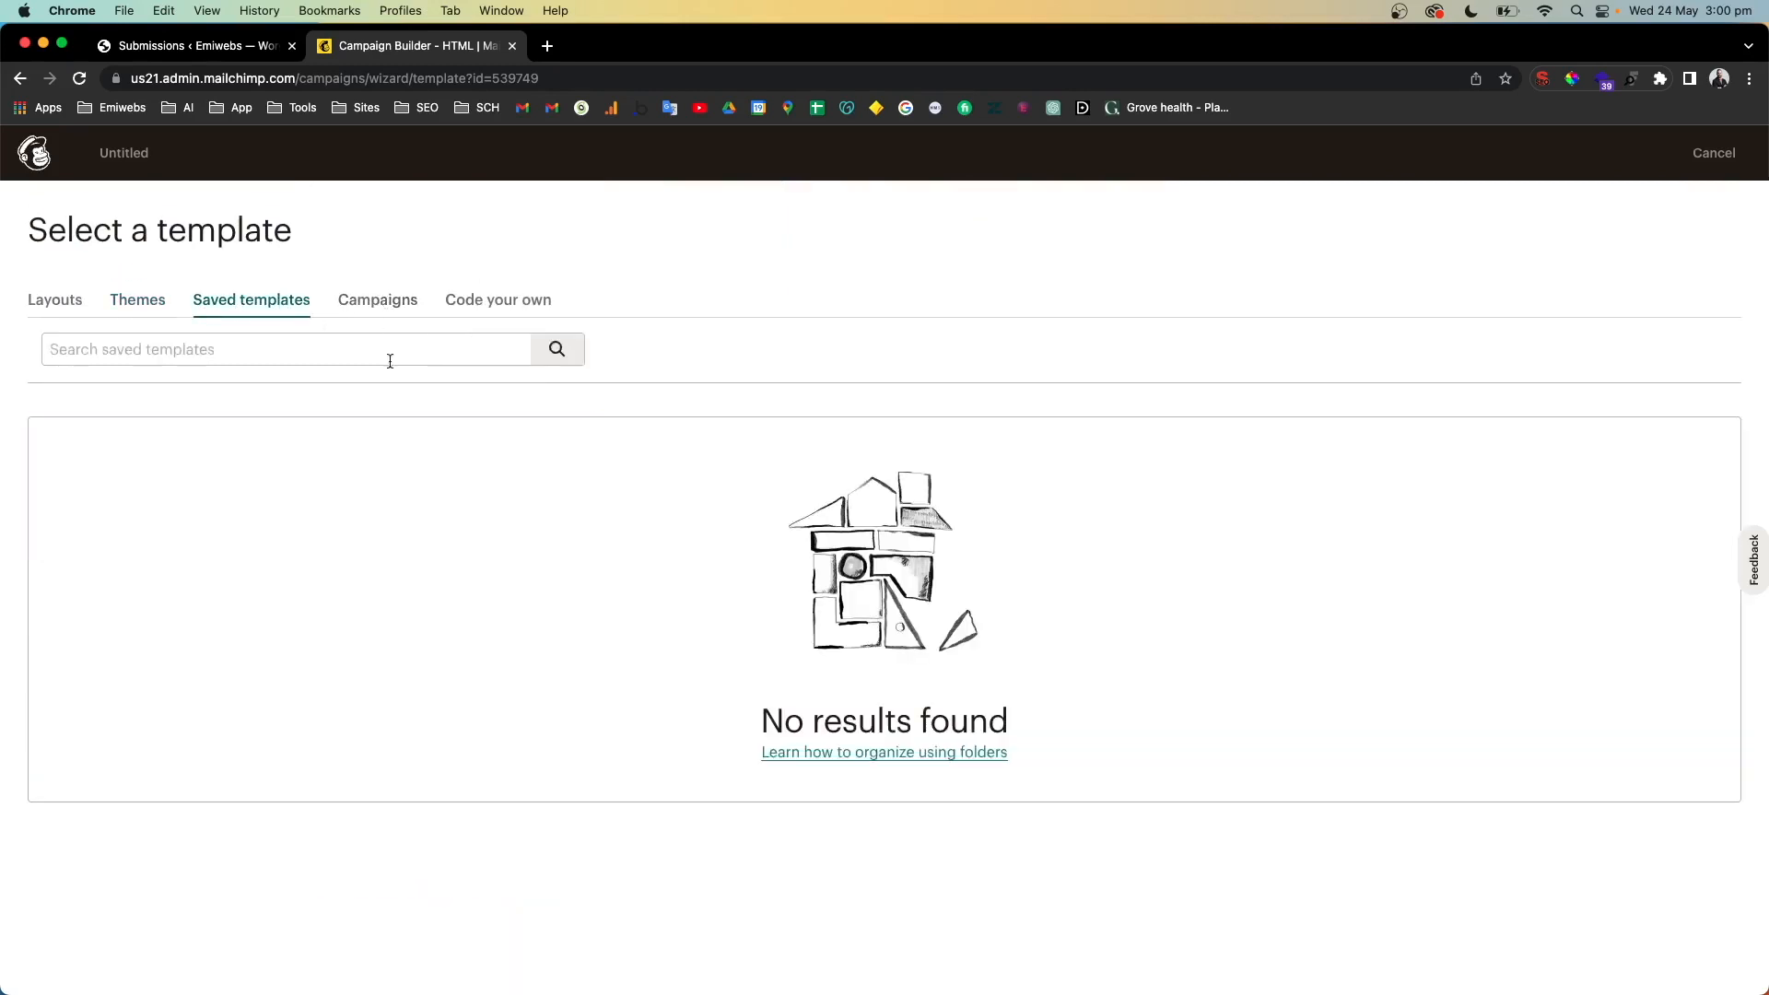
{"action": "left_click", "coordinate": [382, 313]}
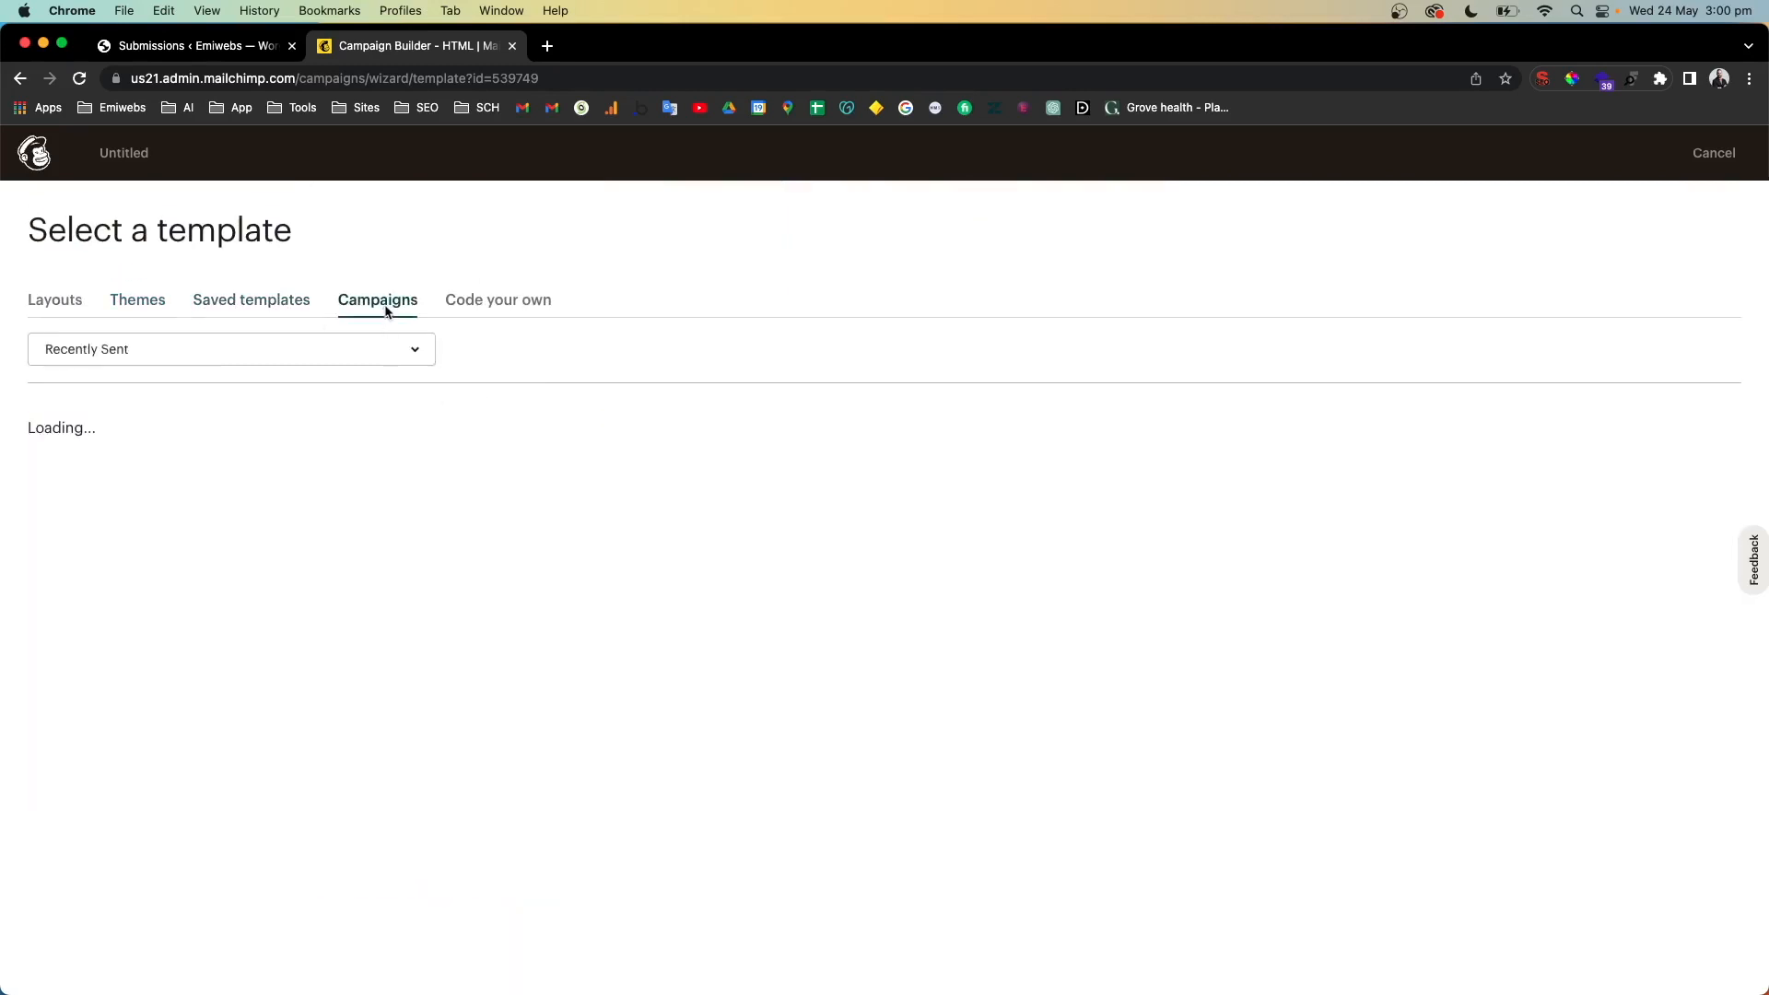
Choose the basic 1 Column layout as the email's template
{"action": "left_click", "coordinate": [65, 305]}
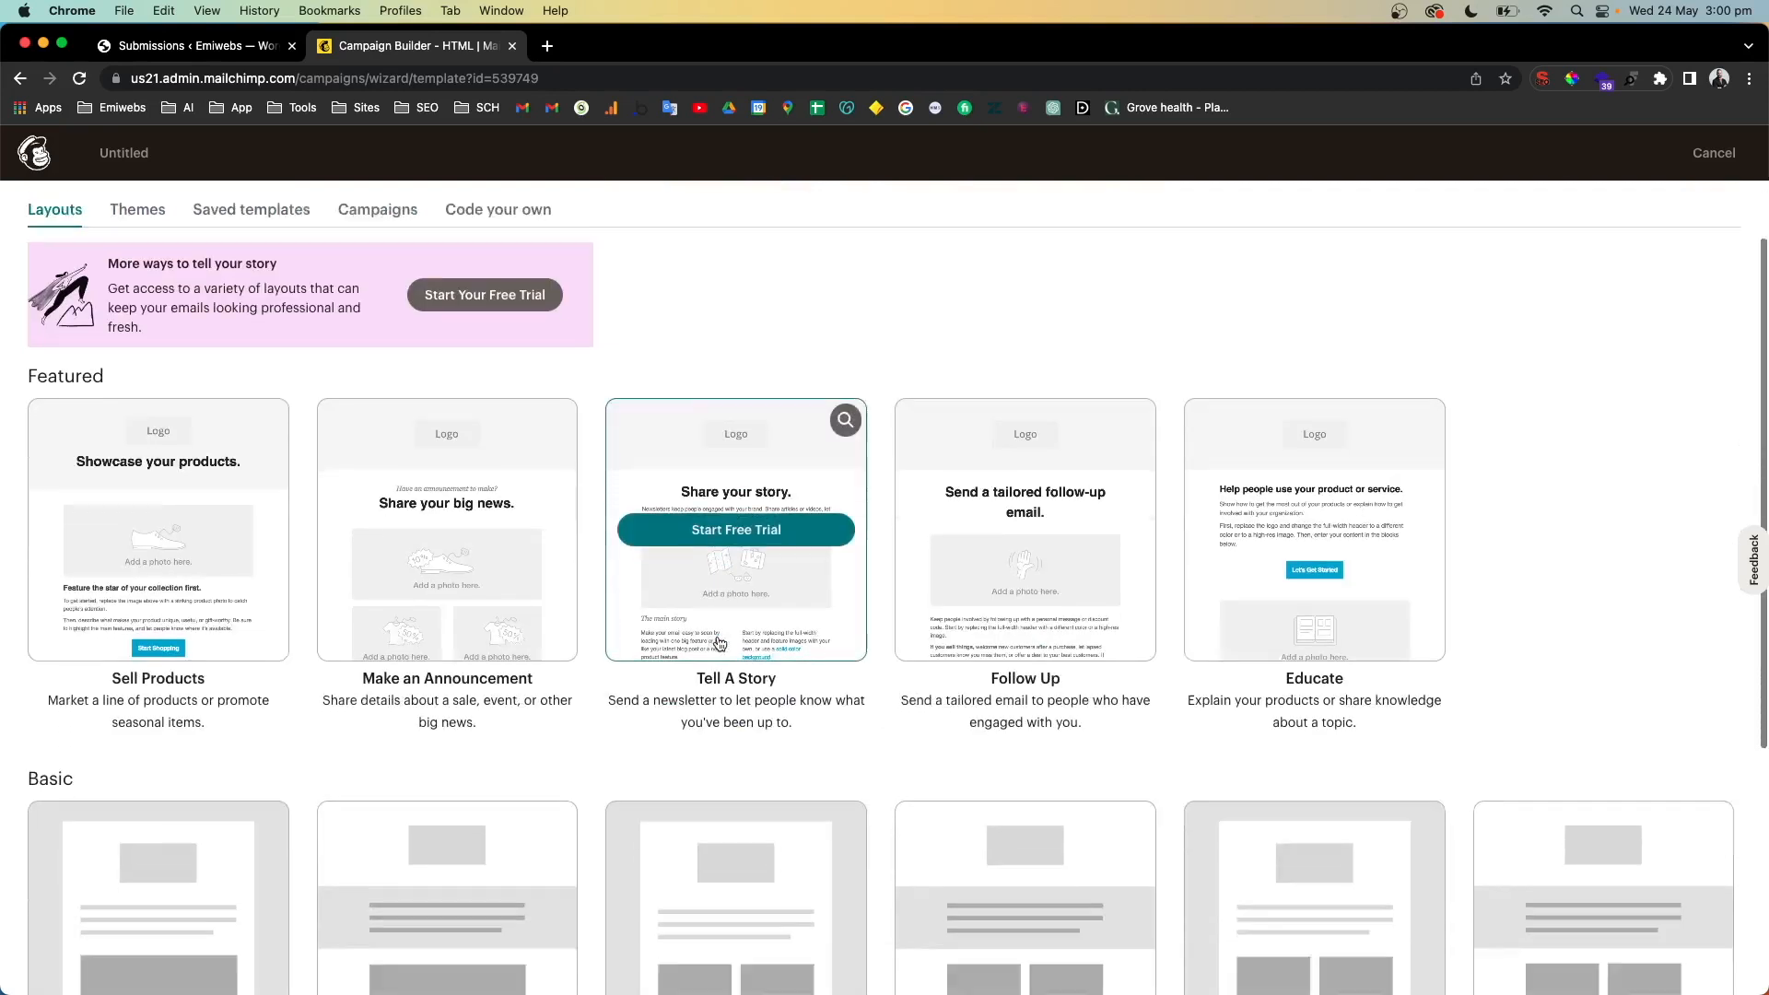
{"action": "scroll", "coordinate": [721, 643], "scroll_direction": "down", "scroll_amount": 5}
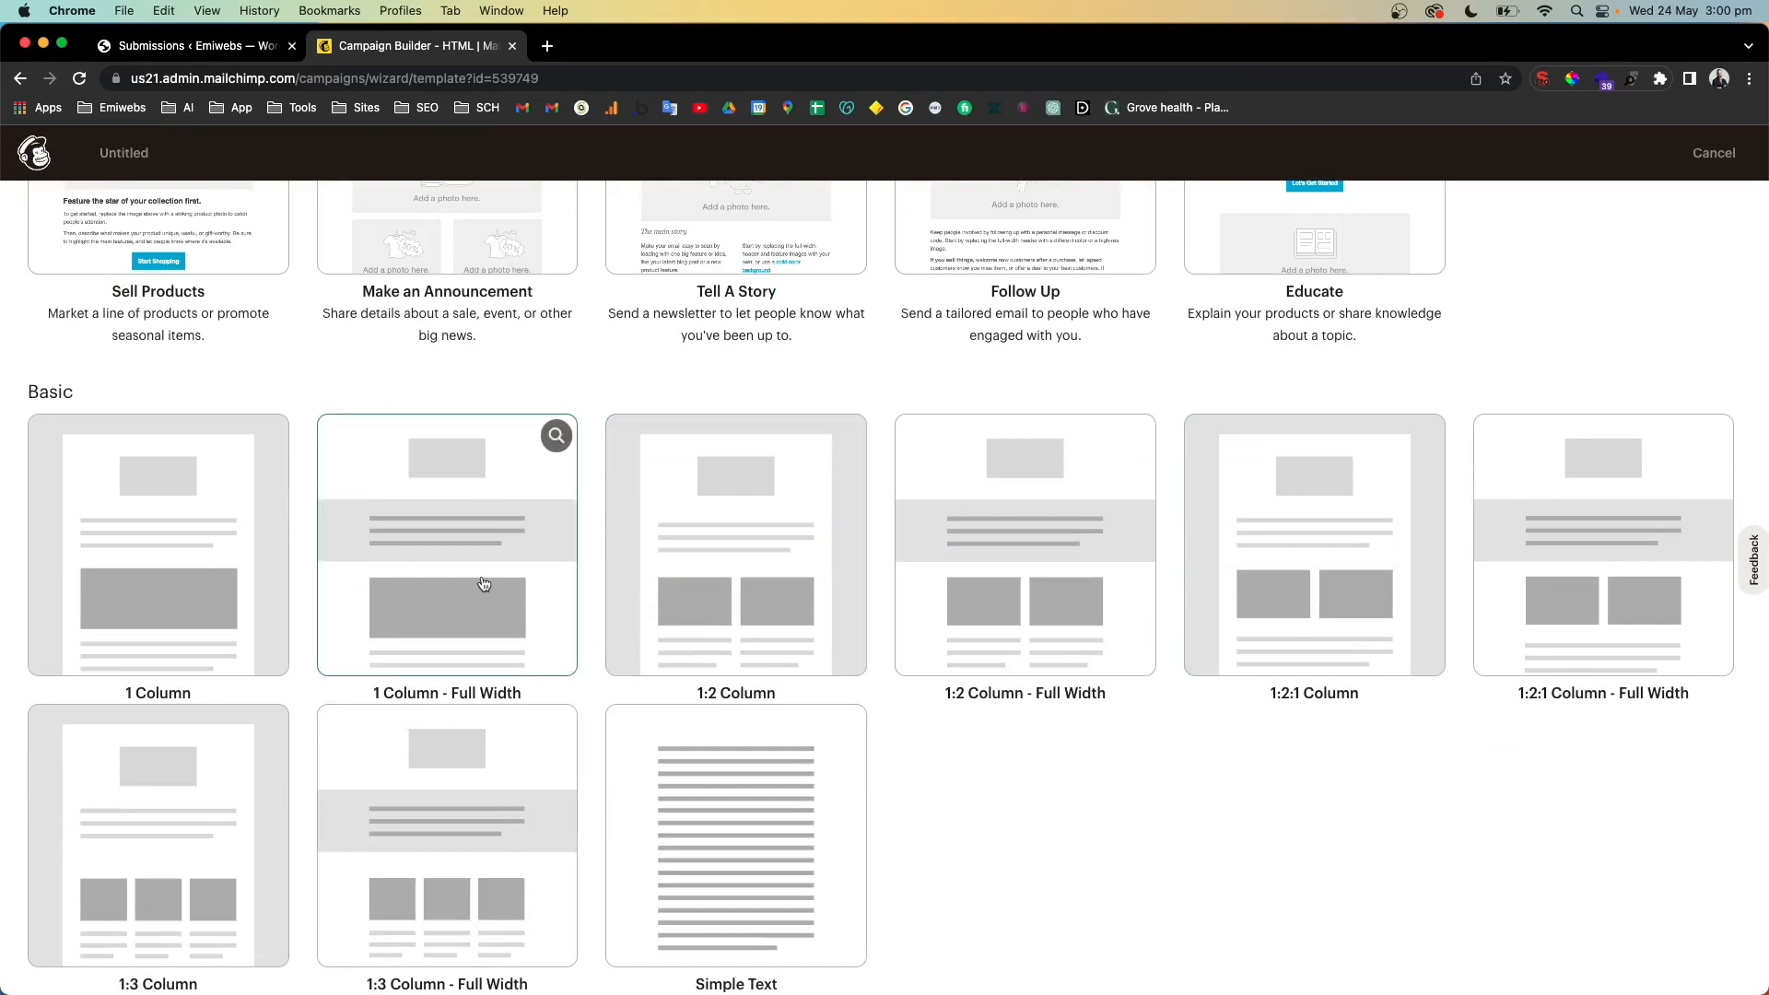
{"action": "left_click", "coordinate": [113, 552]}
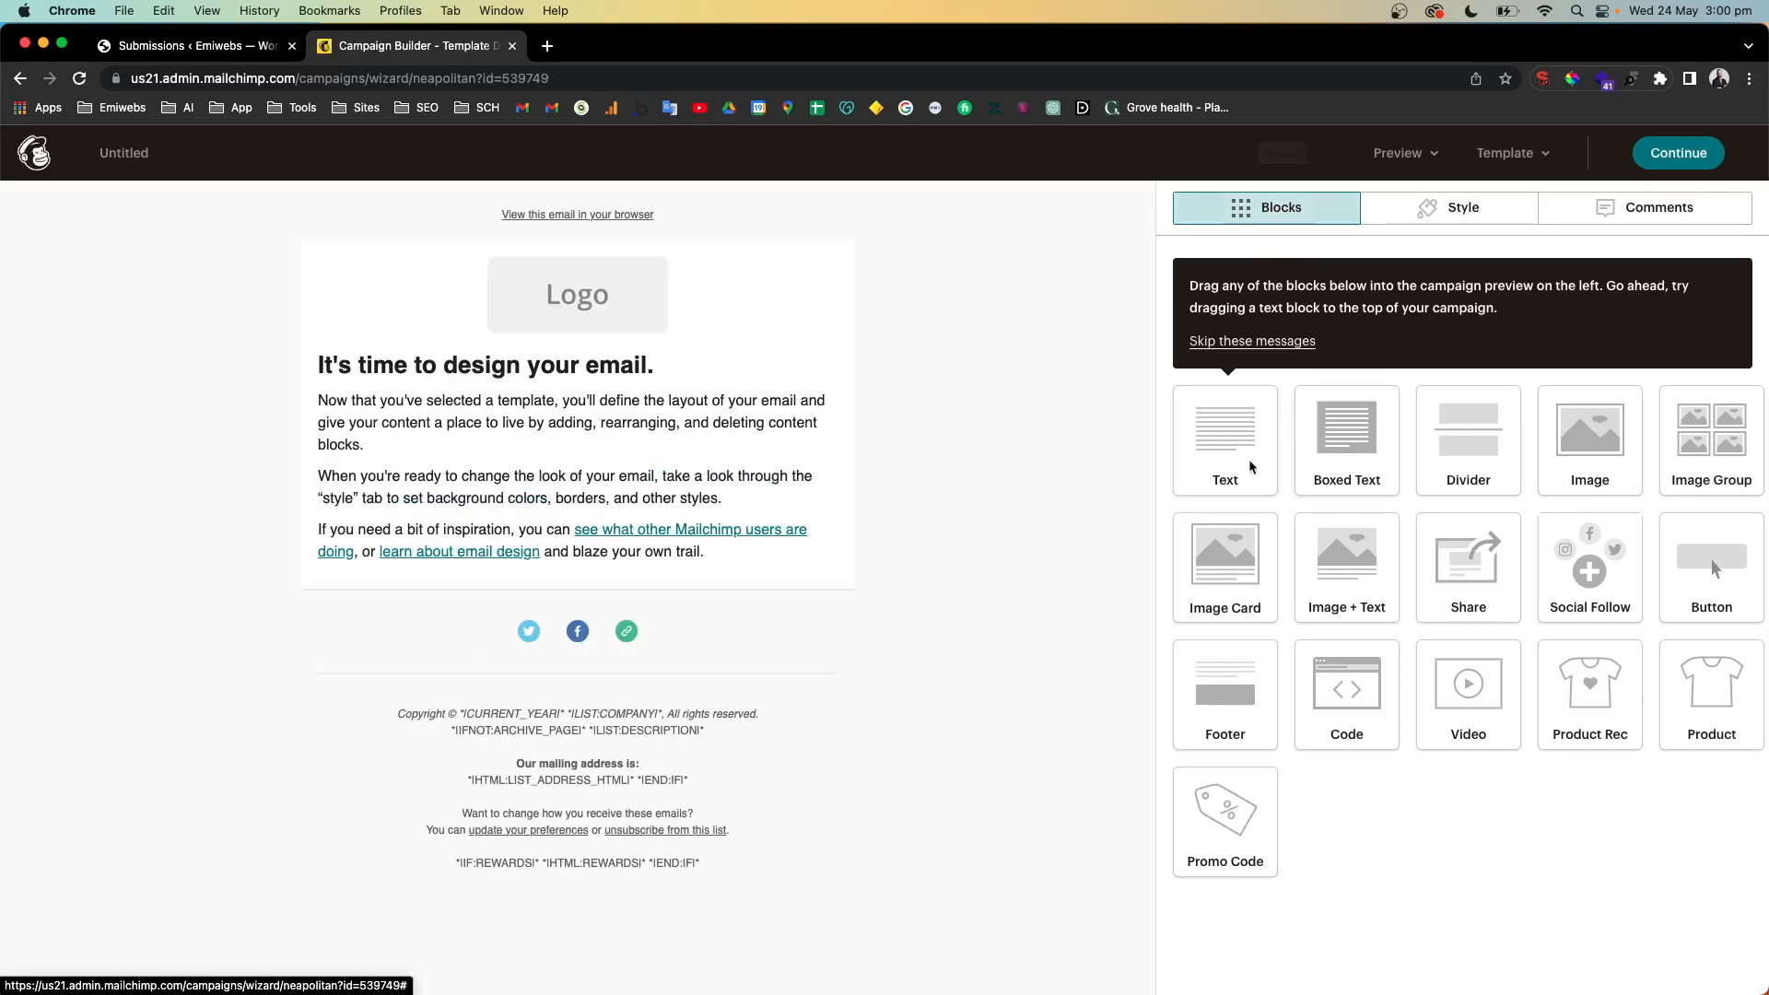
Add a text block below the logo, duplicate the "It's time to design your email." block, and save and close the block editor
{"action": "left_click_drag", "start_coordinate": [1217, 444], "coordinate": [516, 397]}
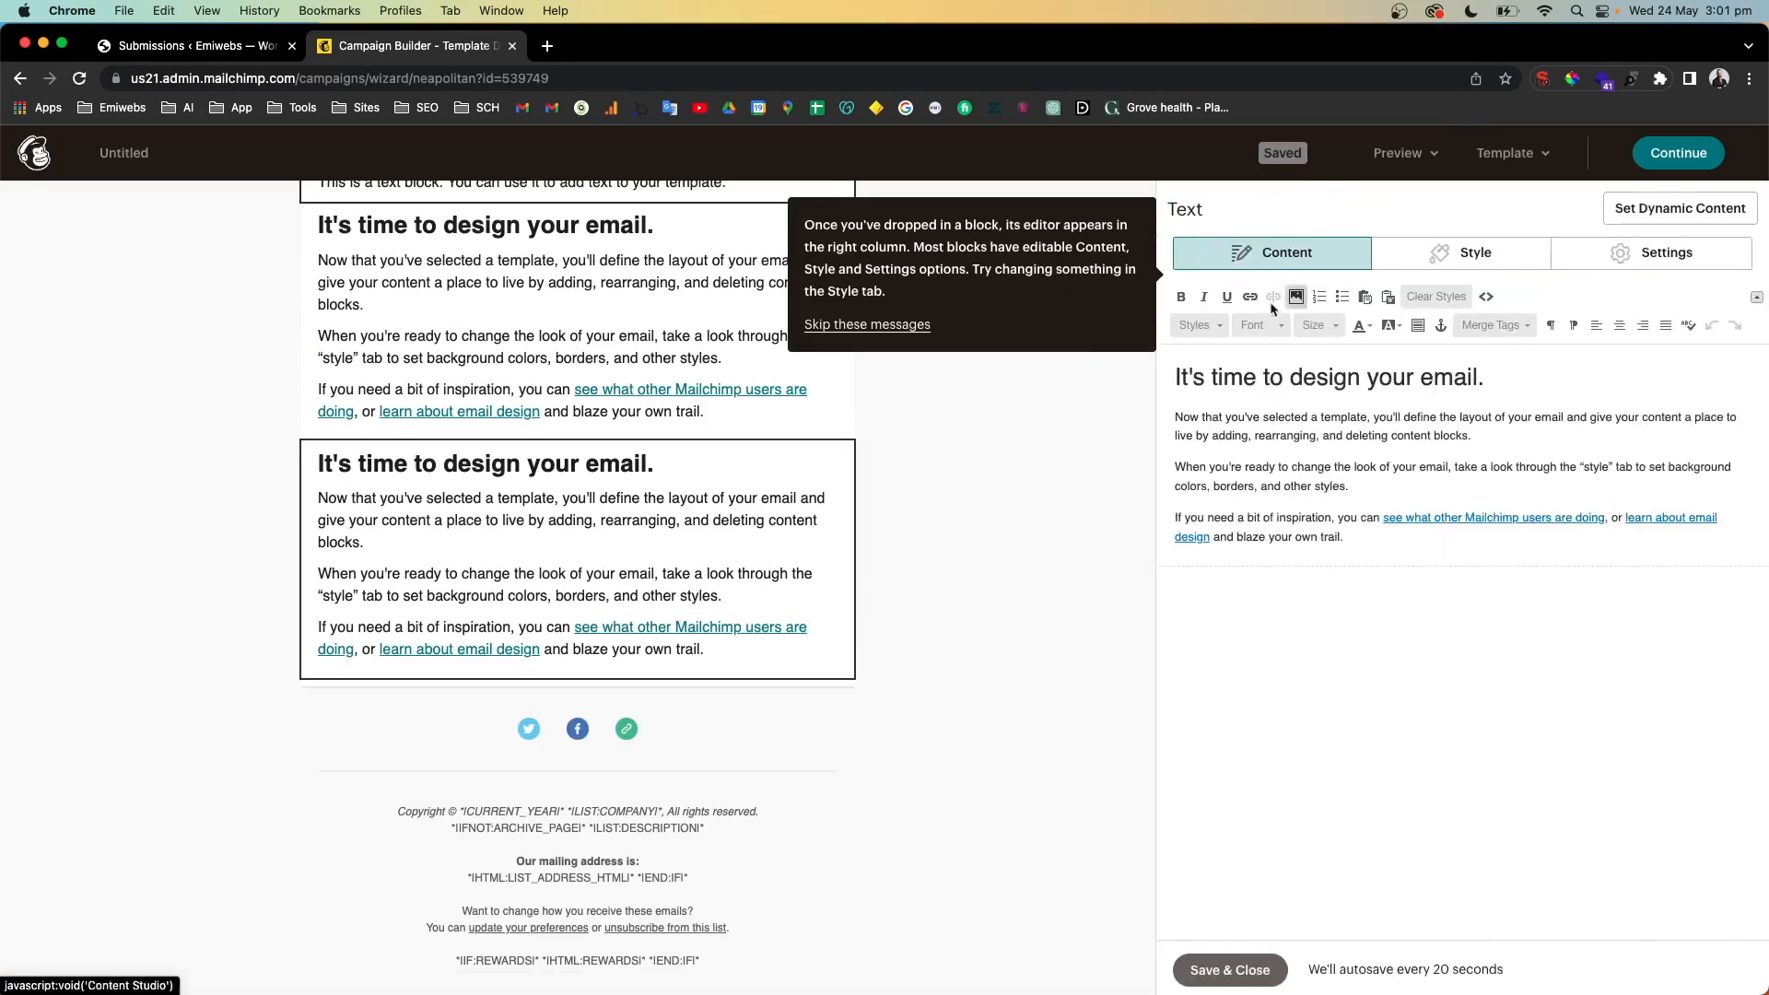
{"action": "left_click", "coordinate": [1230, 969]}
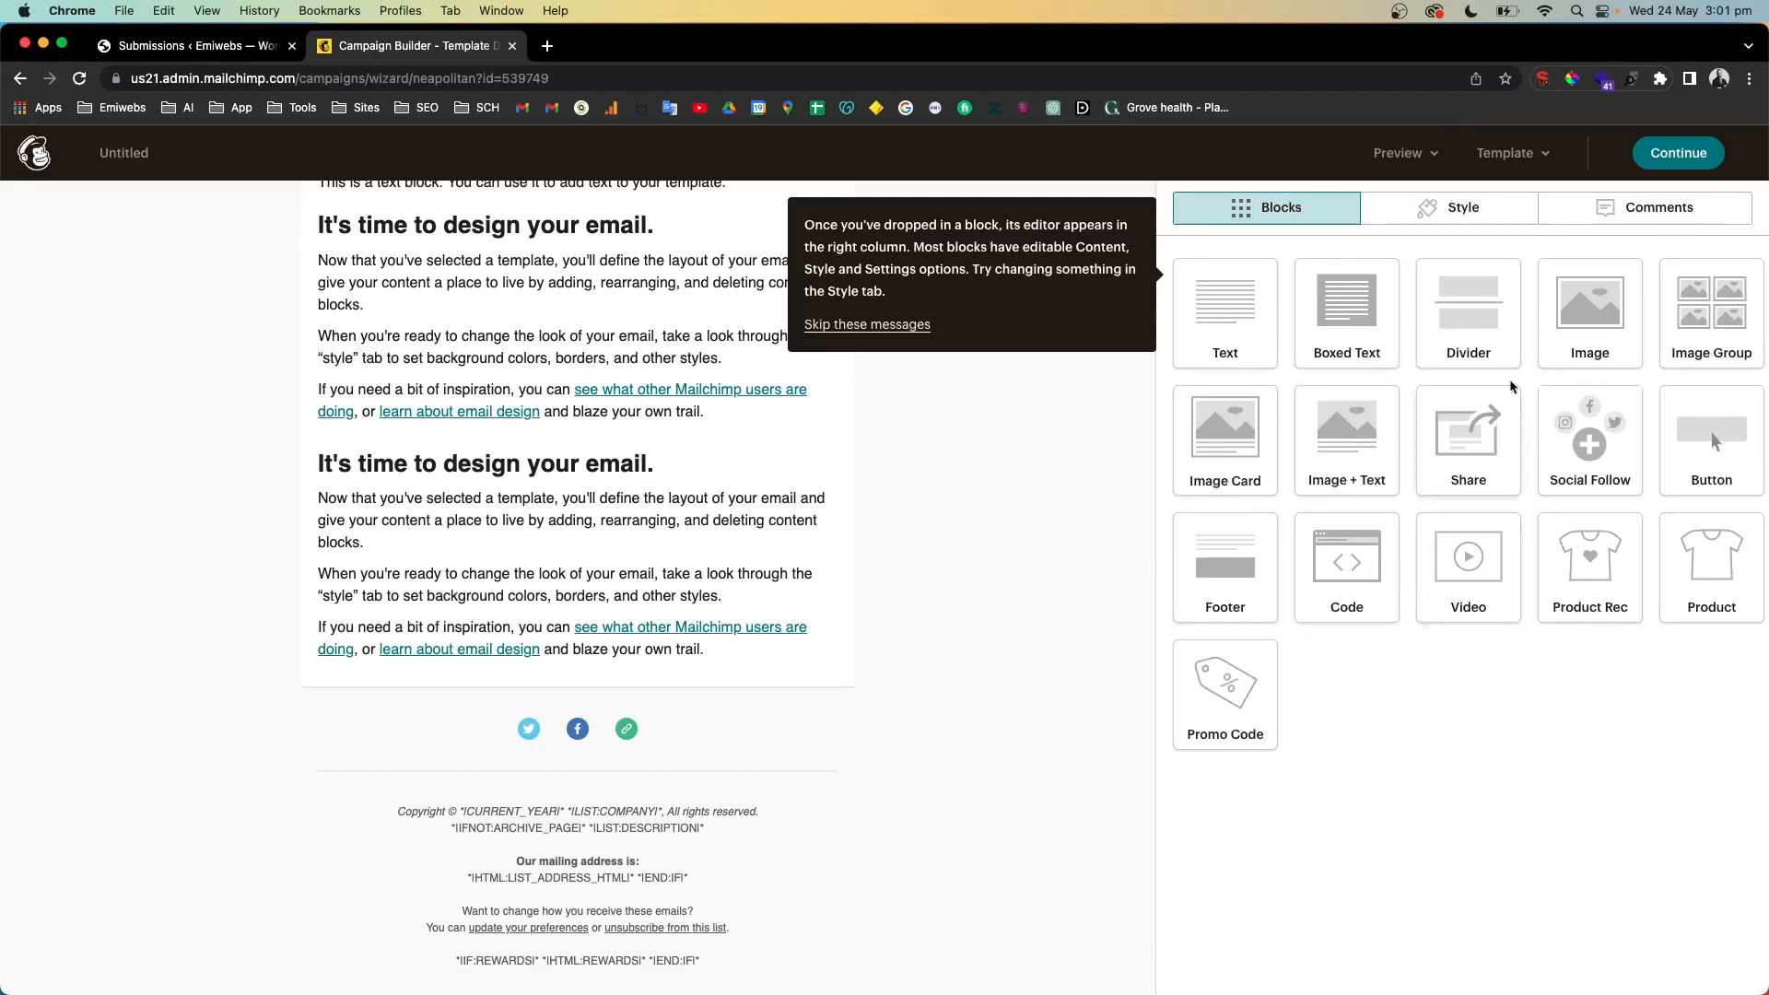
Review the email's style sections and examine the Body settings for background, borders, padding and text
{"action": "left_click", "coordinate": [1475, 214]}
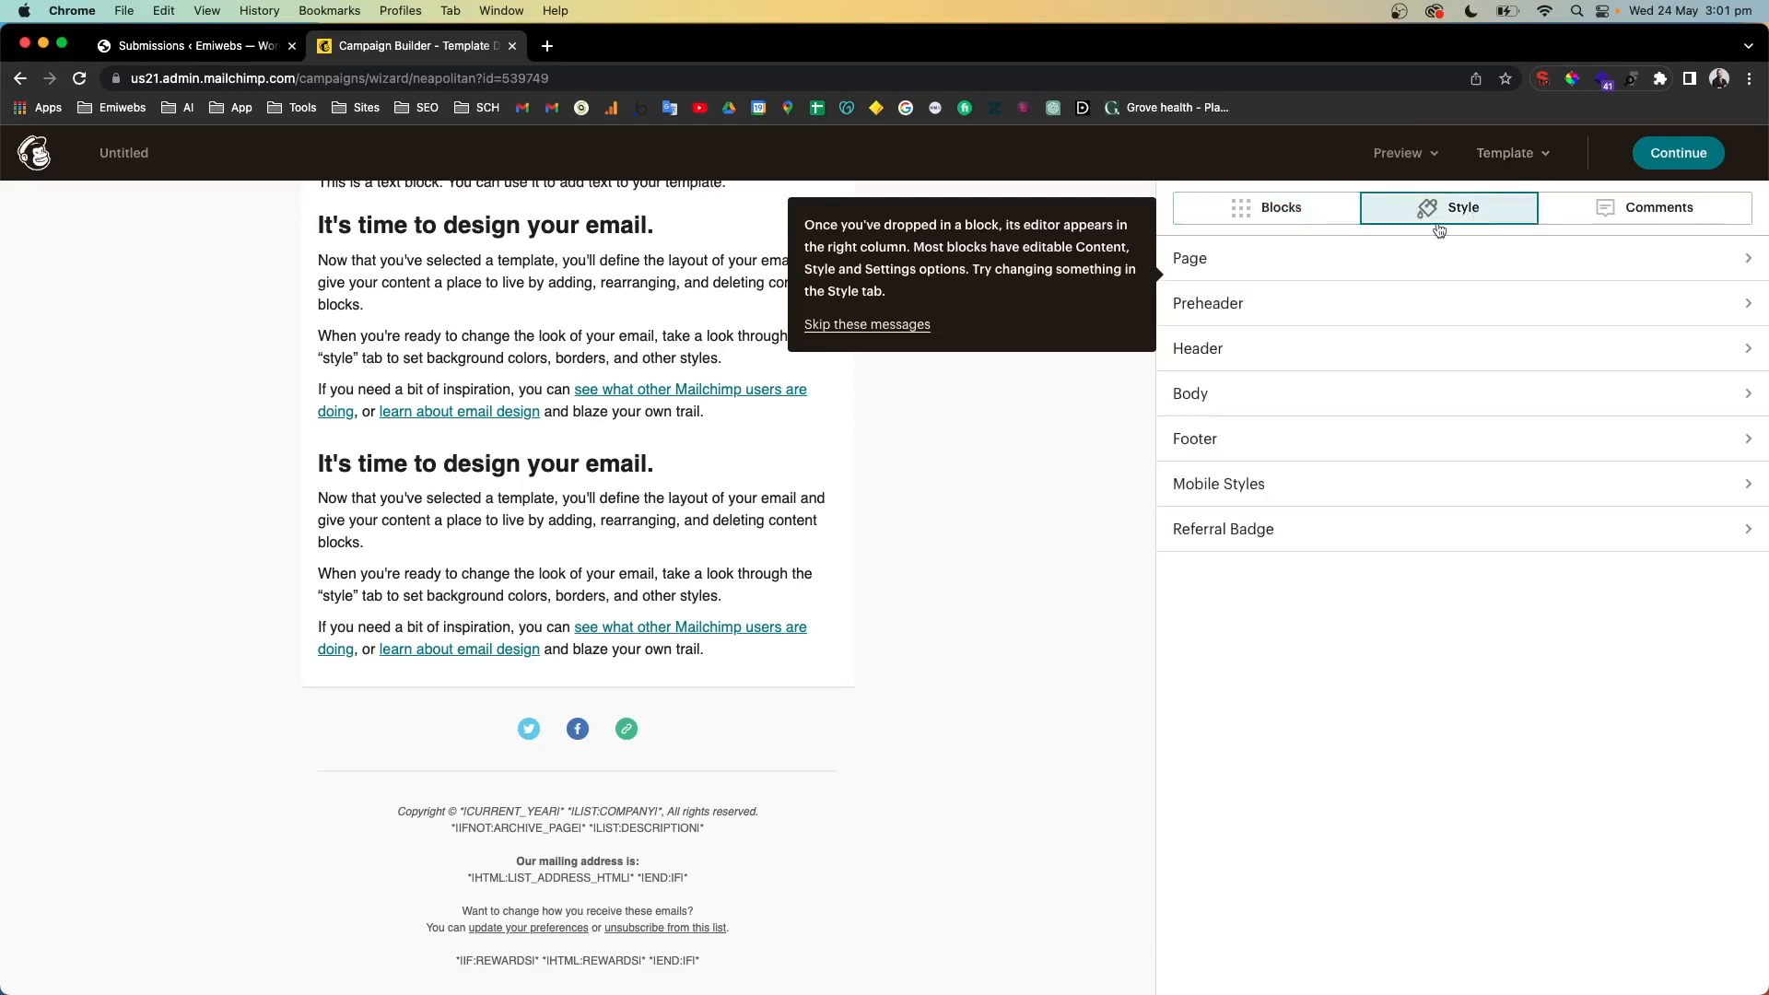
{"action": "scroll", "coordinate": [871, 412], "scroll_direction": "up", "scroll_amount": 3}
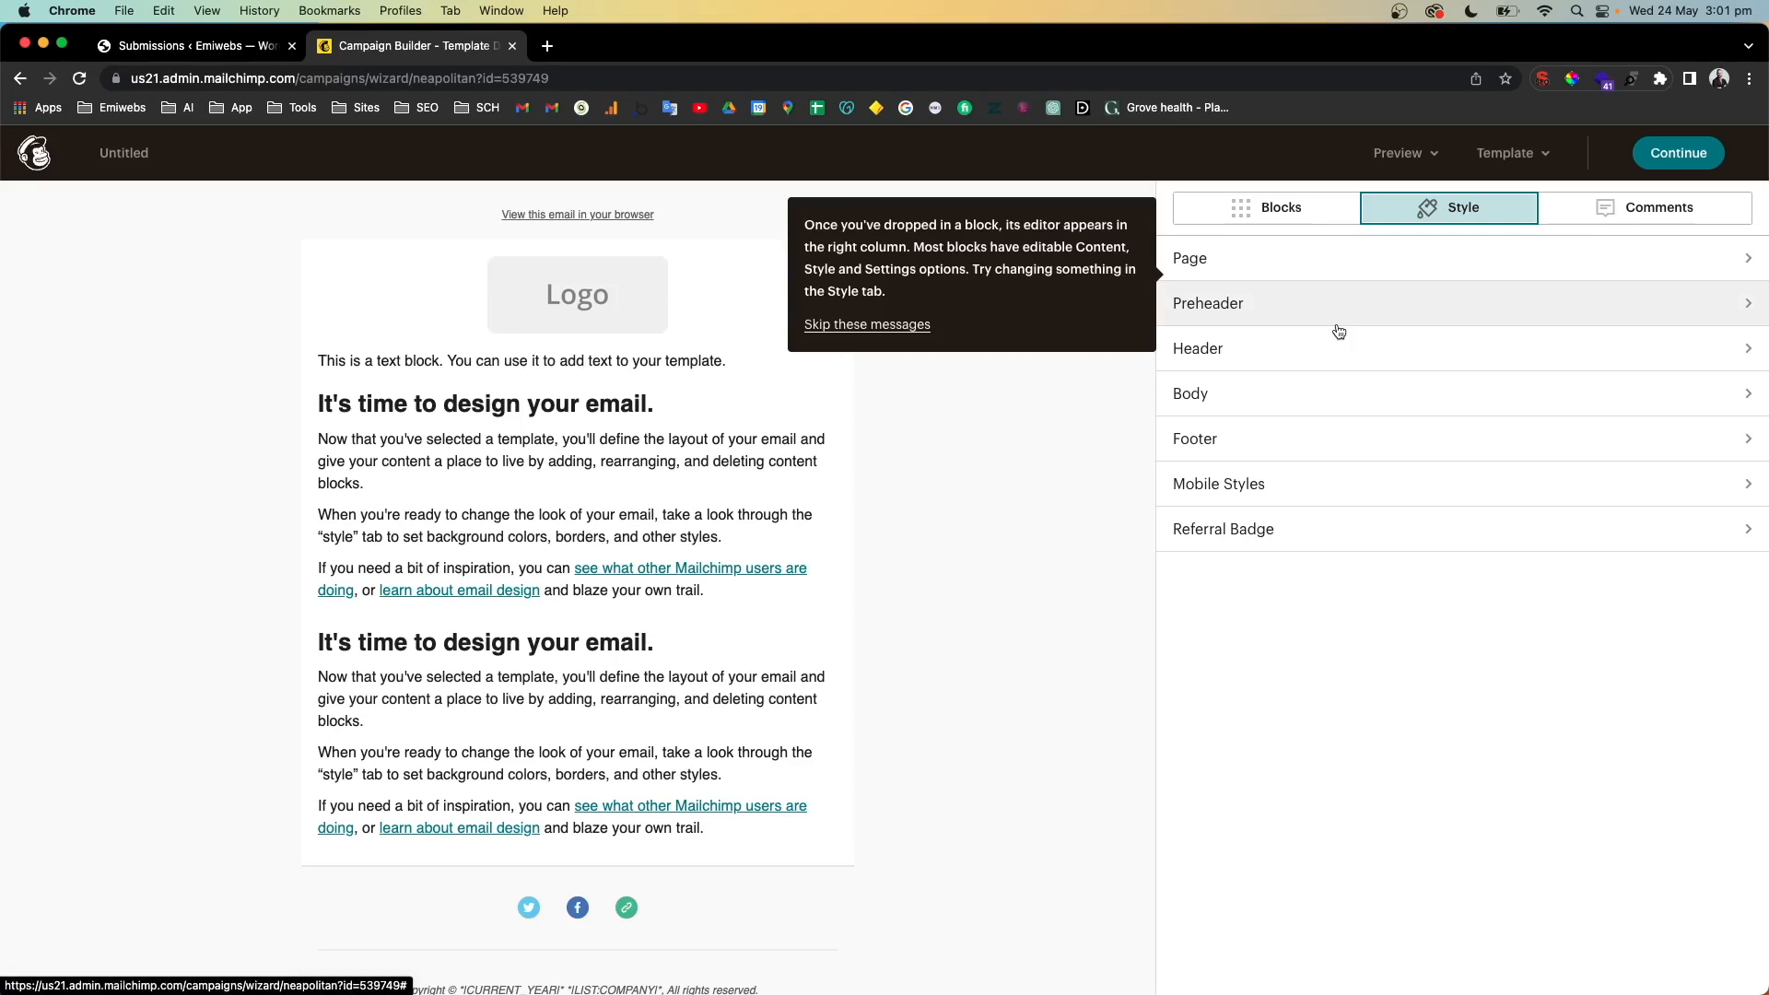
{"action": "left_click", "coordinate": [1260, 406]}
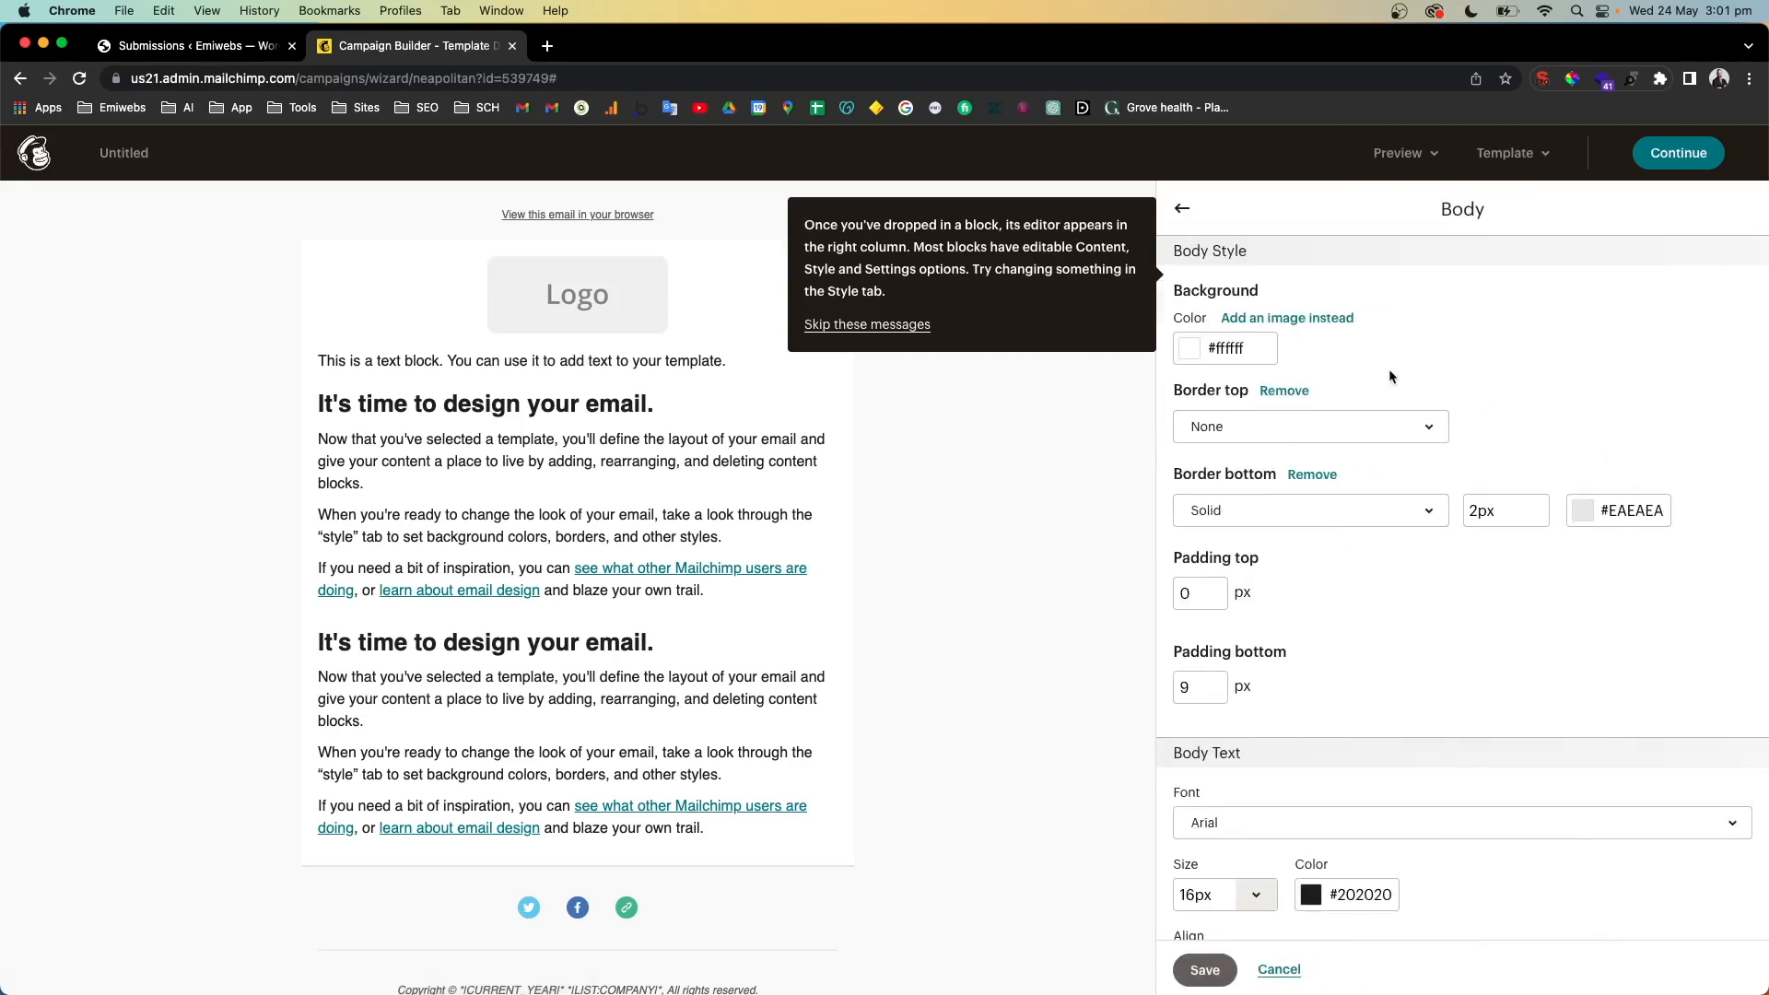
{"action": "scroll", "coordinate": [1308, 468], "scroll_direction": "down", "scroll_amount": 1}
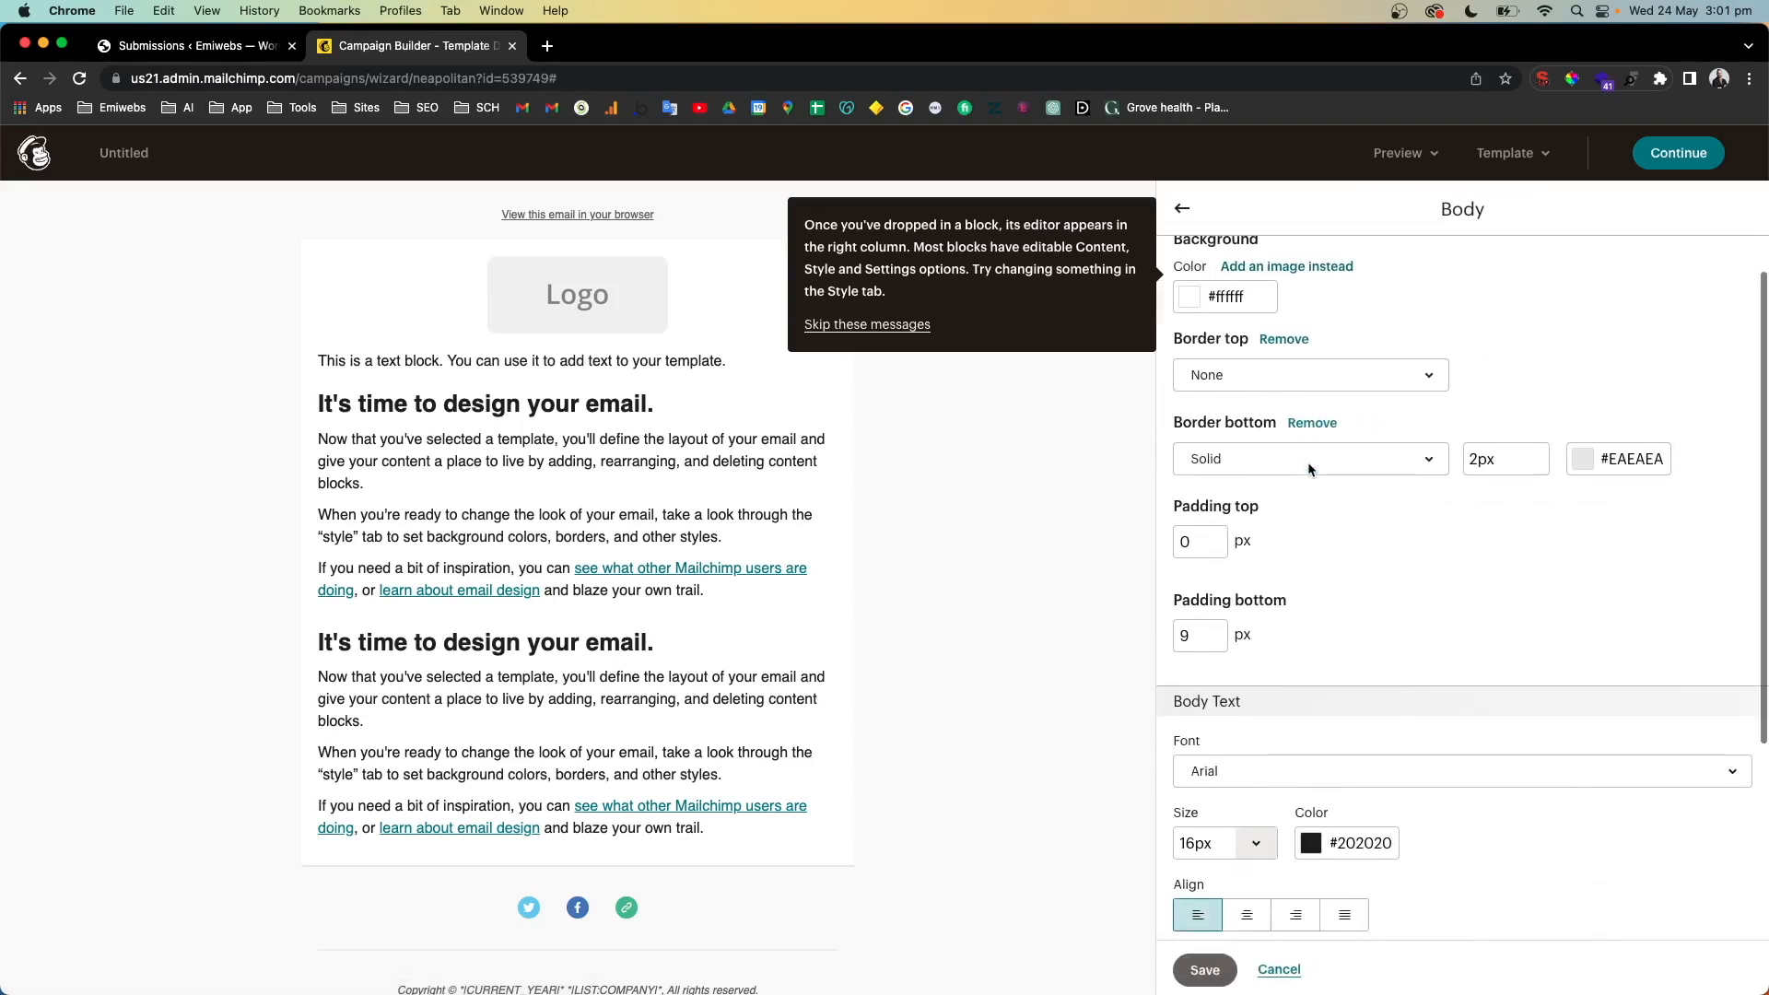
{"action": "scroll", "coordinate": [1308, 461], "scroll_direction": "up", "scroll_amount": 1}
{"action": "left_click", "coordinate": [1188, 208]}
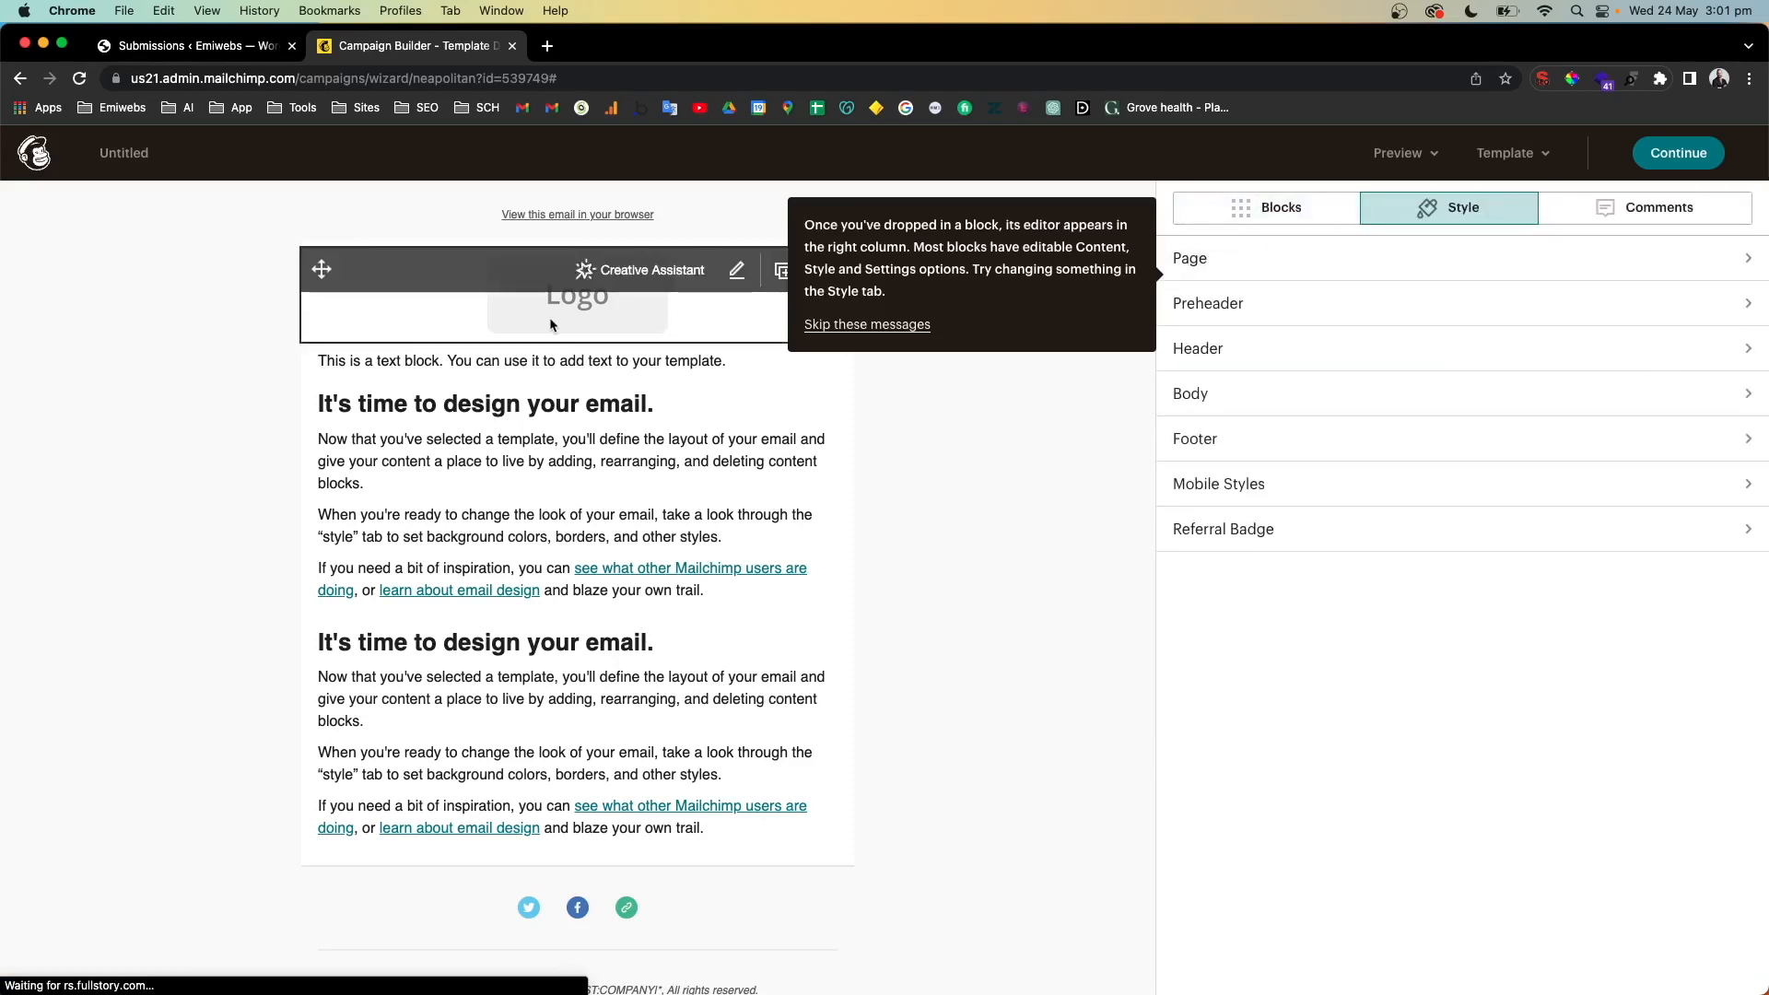
Replace the placeholder logo with the emiwebs logo image, Screenshot 2023-05-24 at 3.02.33 pm.png
{"action": "left_click", "coordinate": [625, 314]}
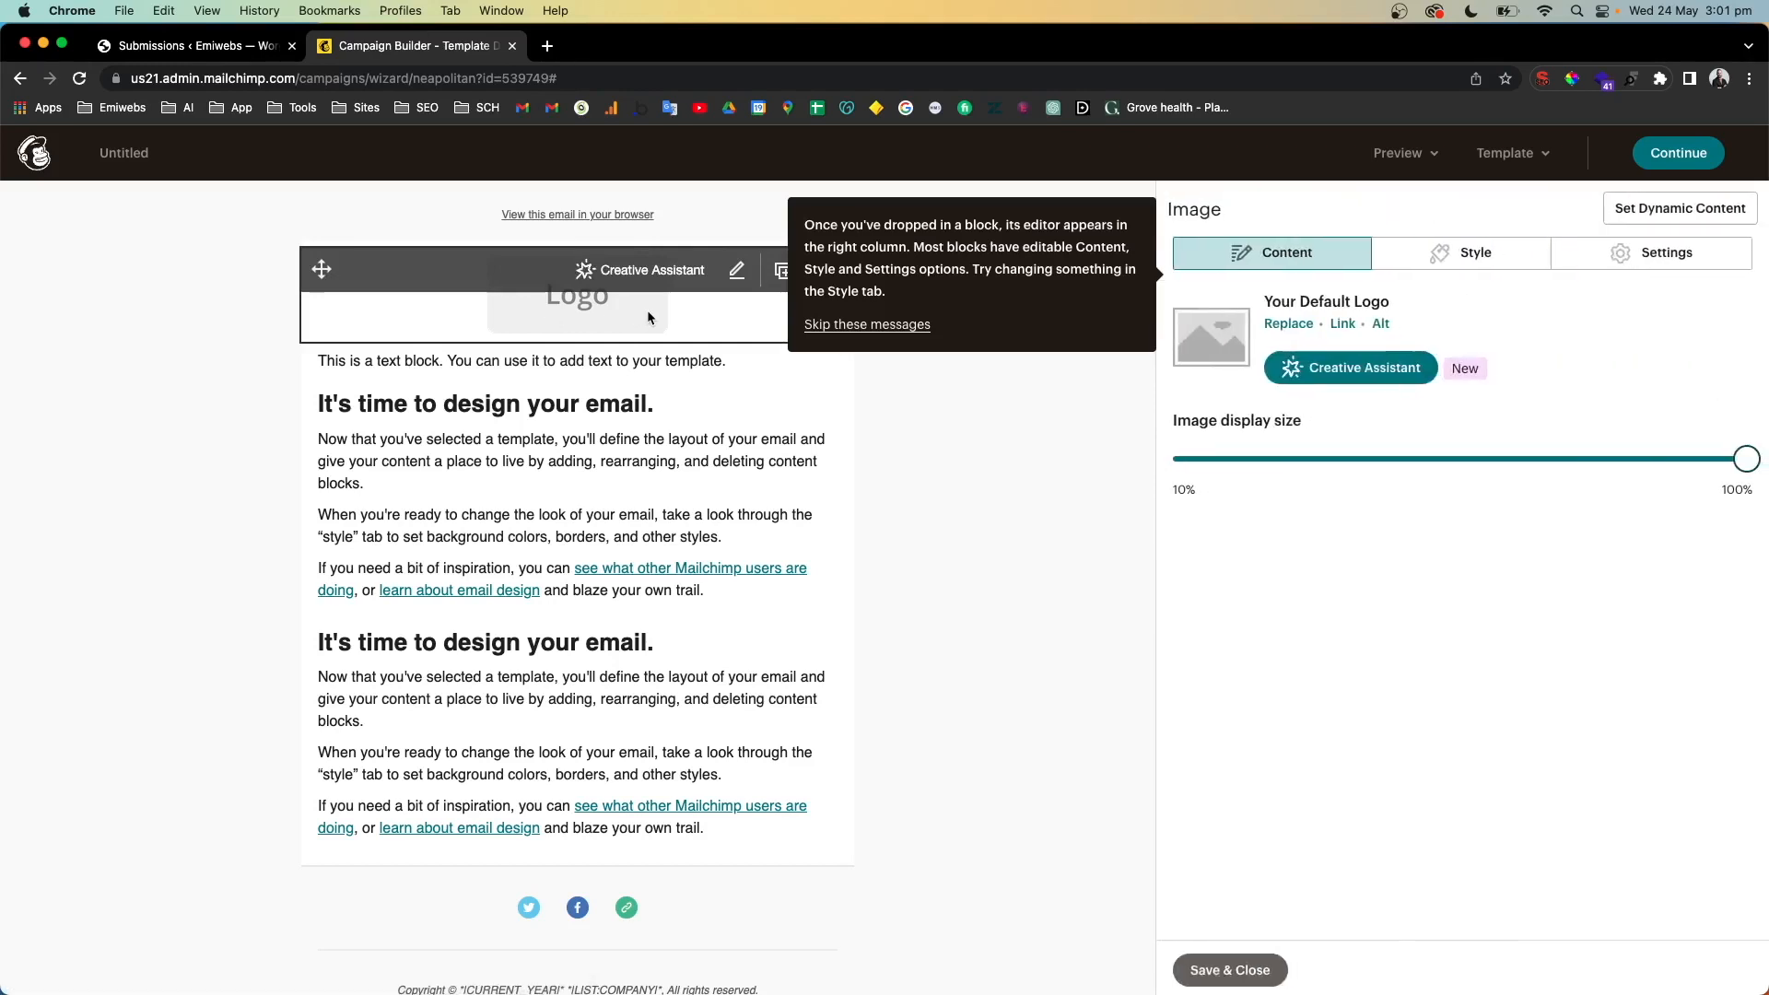
{"action": "left_click", "coordinate": [1285, 324]}
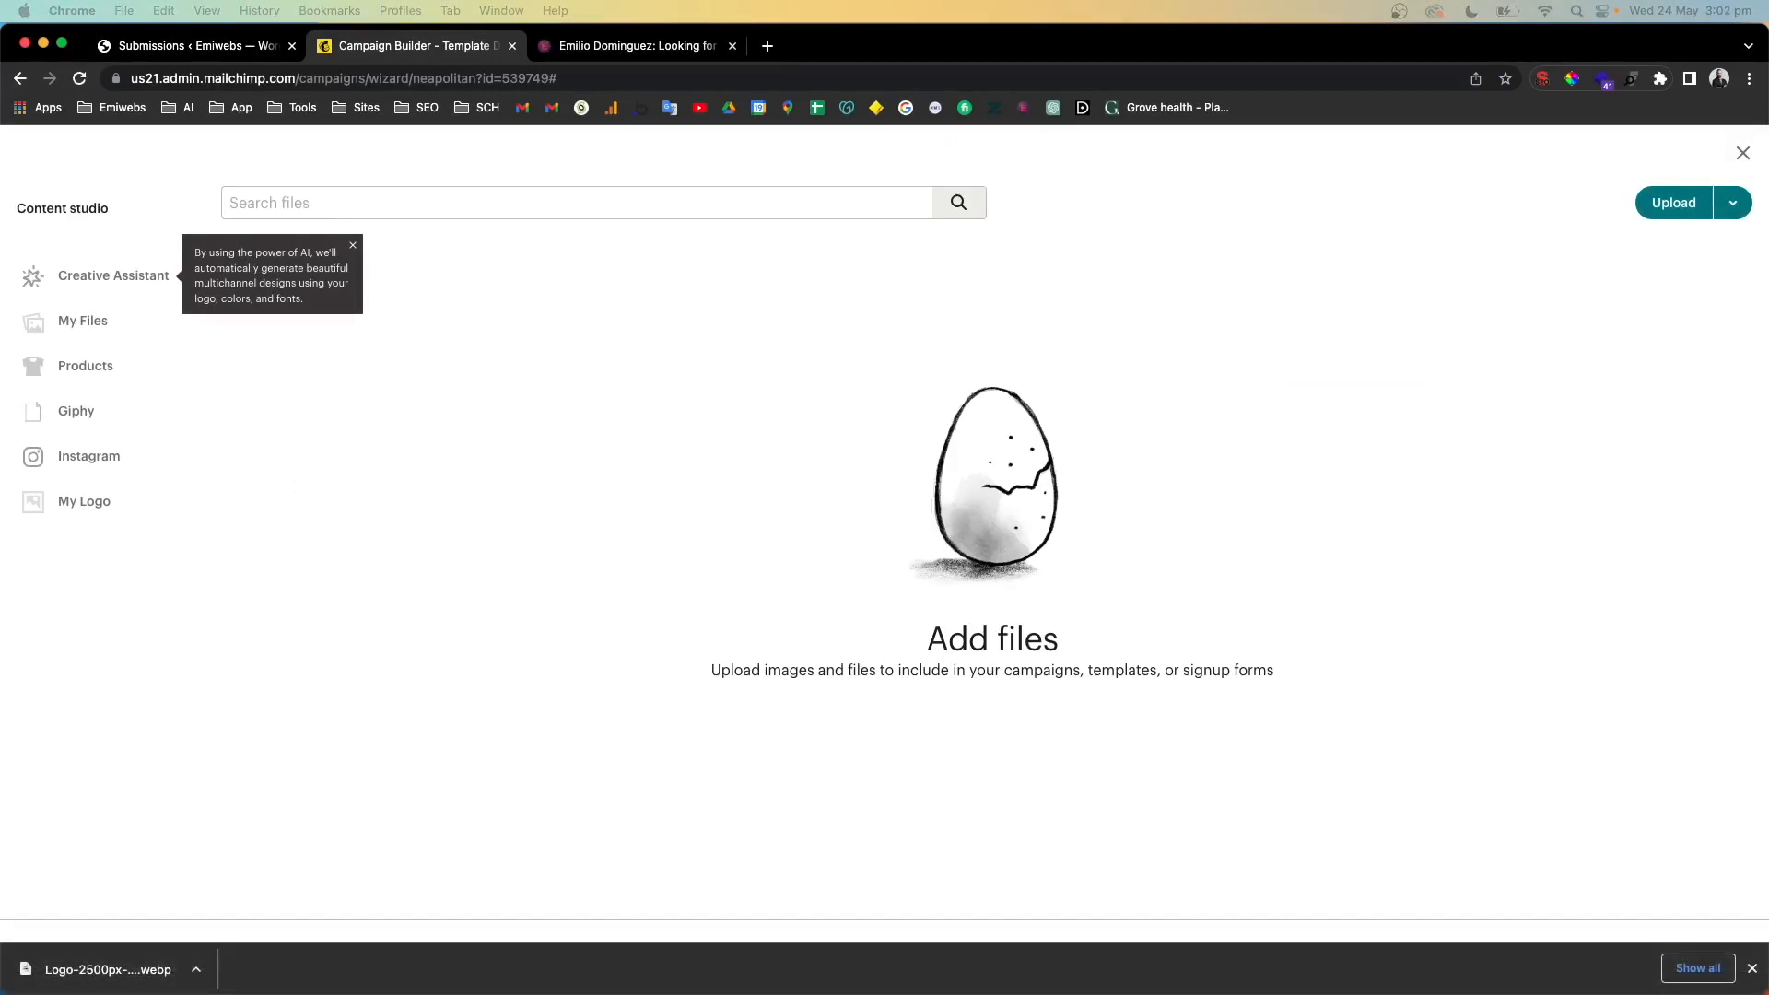
{"action": "left_click_drag", "start_coordinate": [108, 970], "coordinate": [1424, 351]}
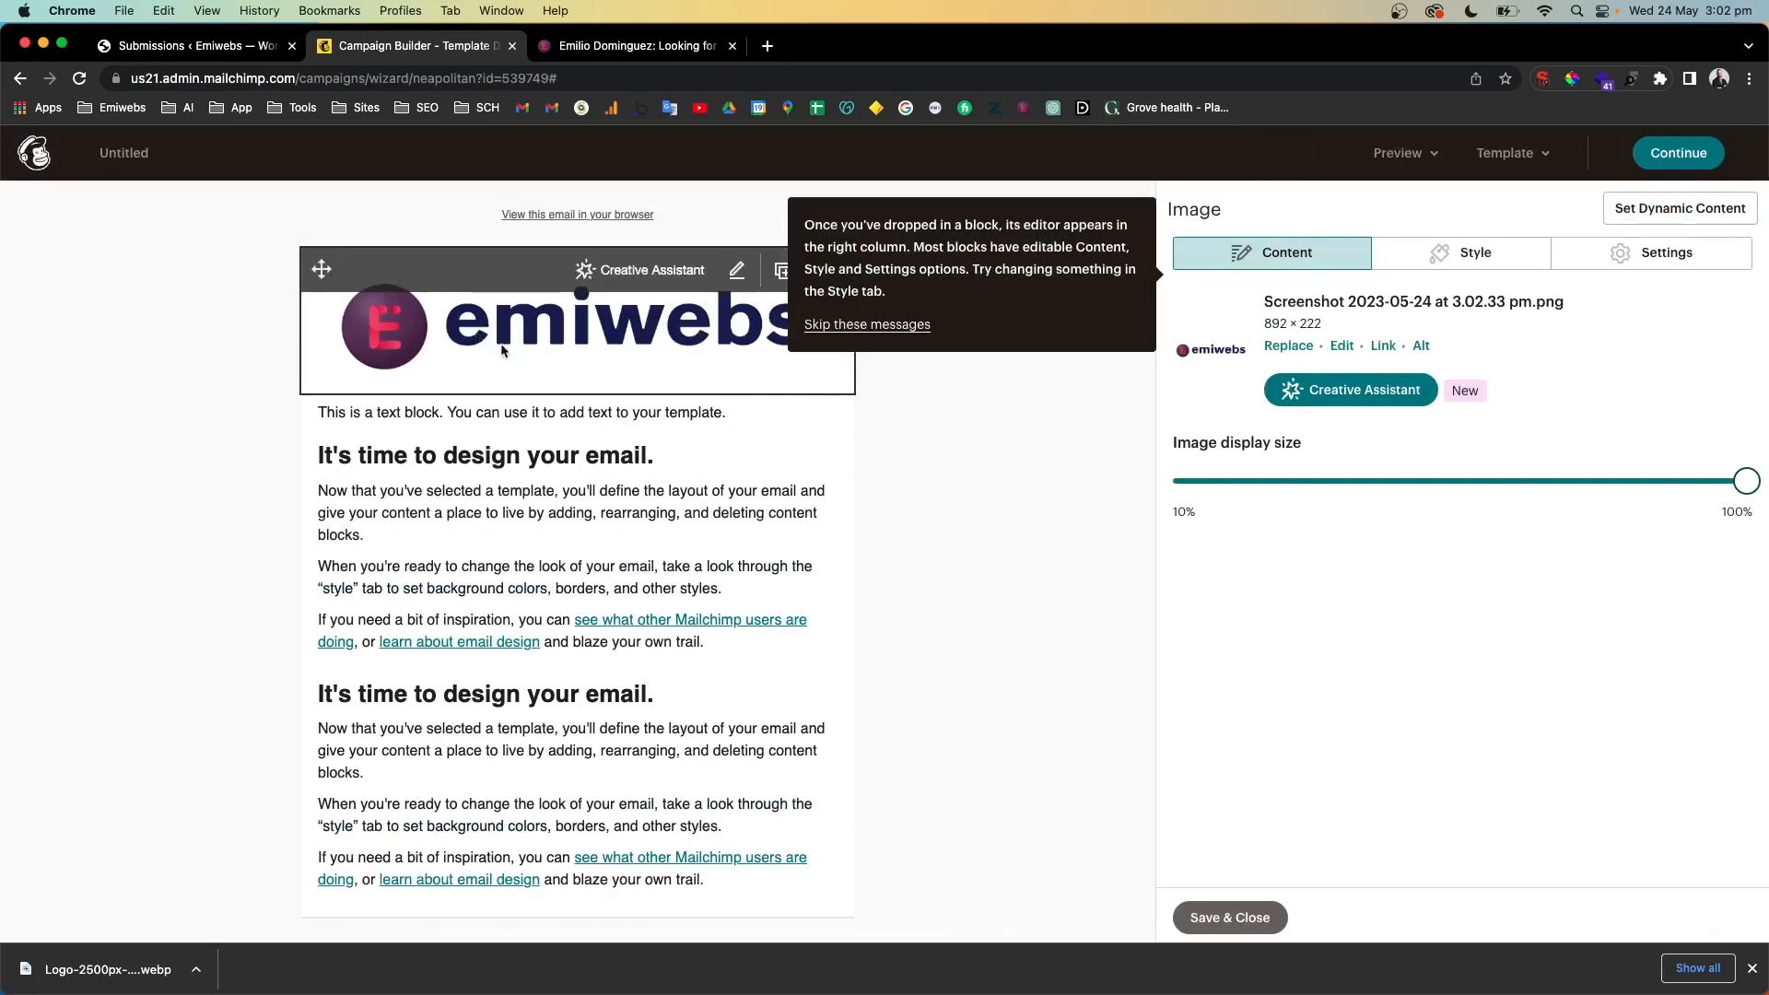
Link the logo image to the web address emiwebs.com and save and close the image block
{"action": "left_click", "coordinate": [1383, 347]}
{"action": "type", "text": "emiwebs.com"}
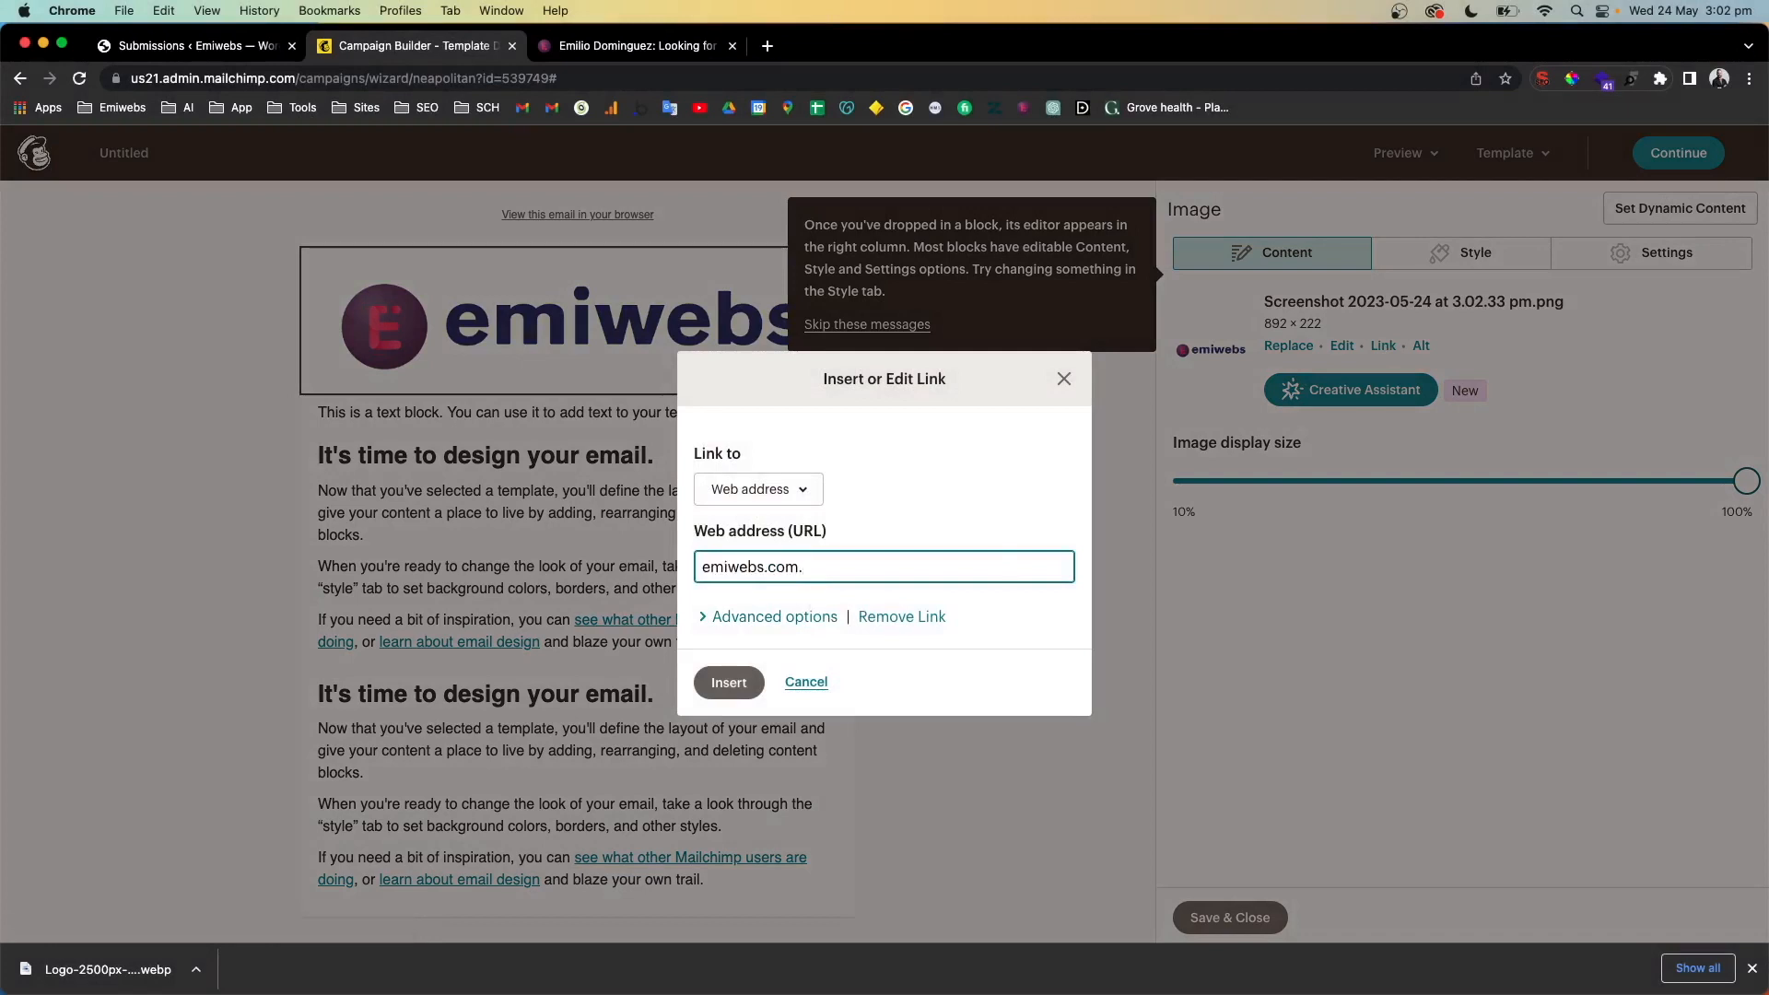
{"action": "left_click", "coordinate": [728, 683]}
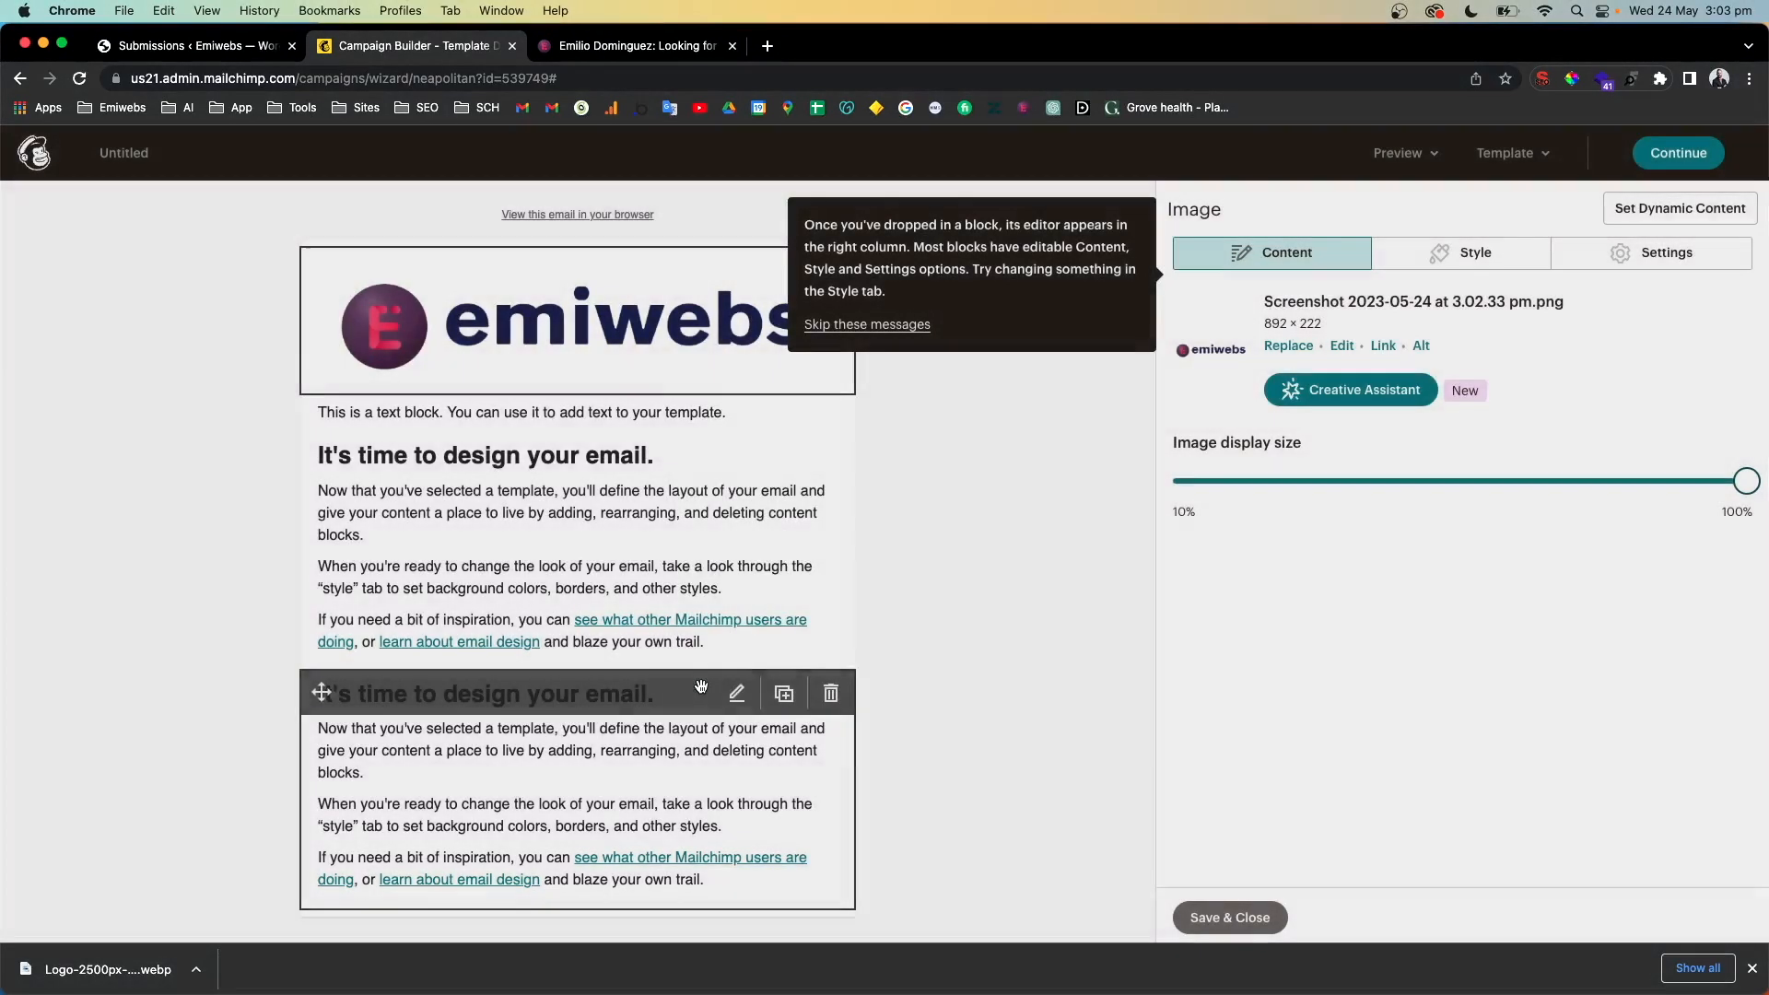
{"action": "left_click", "coordinate": [1230, 922]}
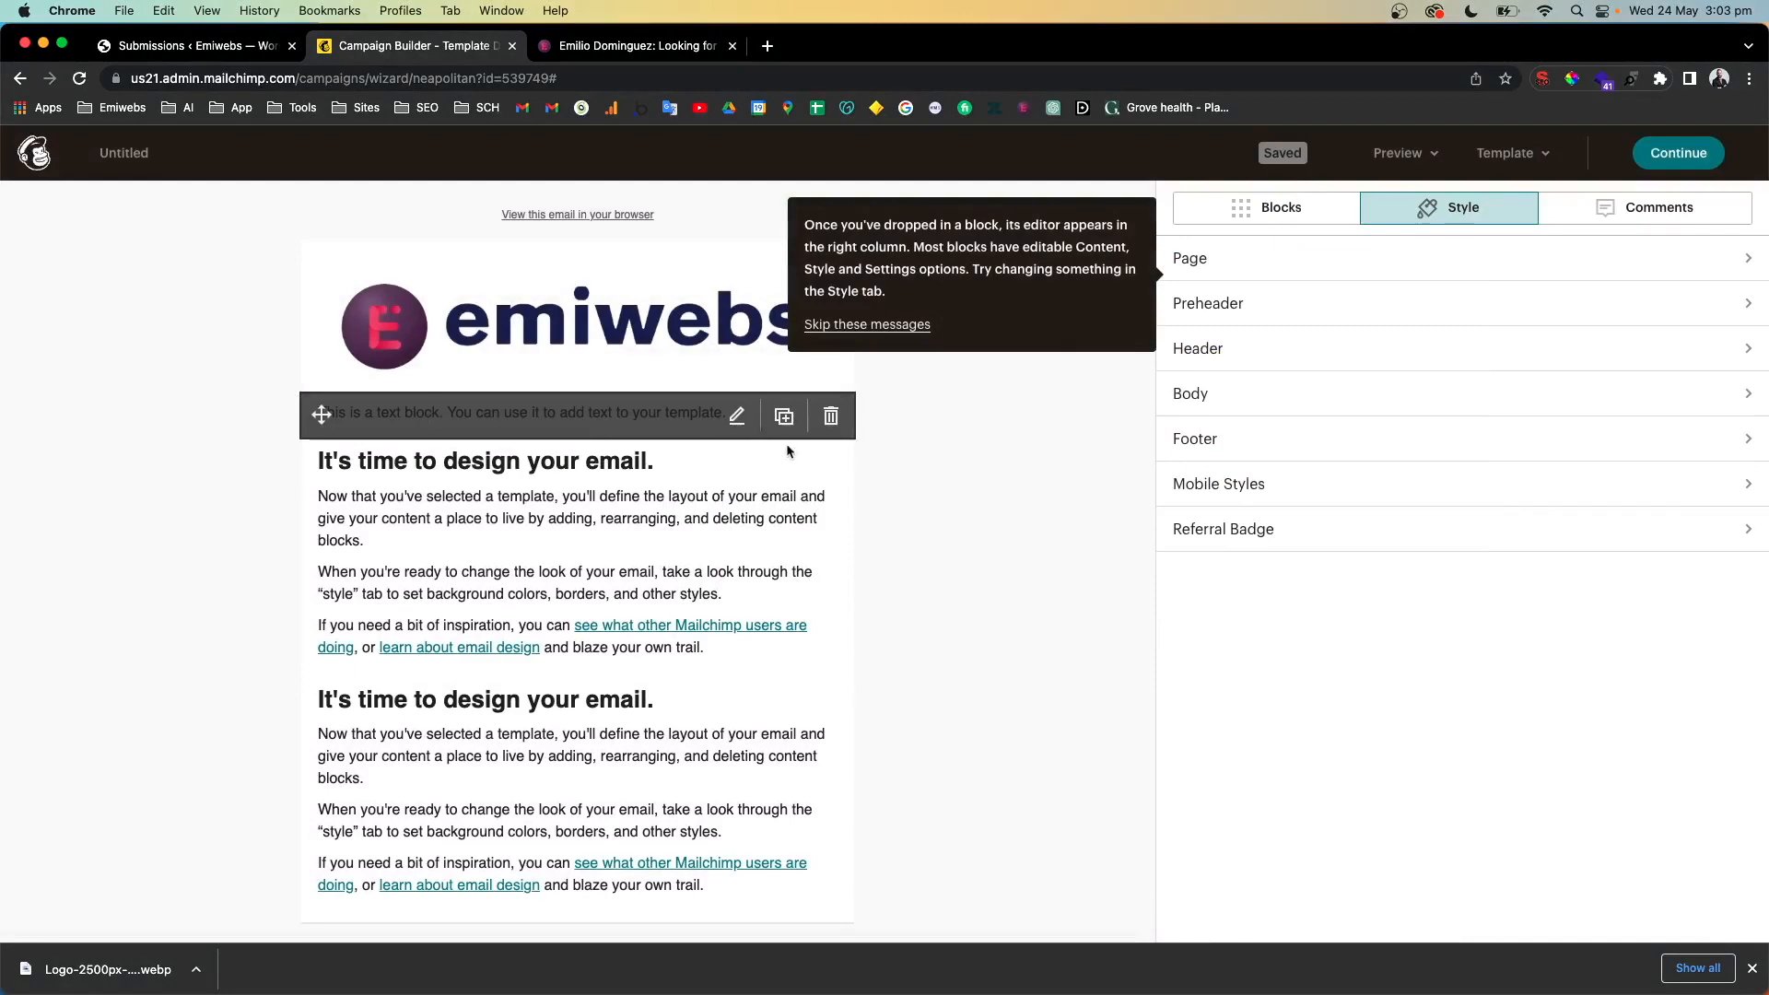
Delete the placeholder text block directly below the logo and open the first "It's time to design your email." block for editing
{"action": "left_click", "coordinate": [834, 417]}
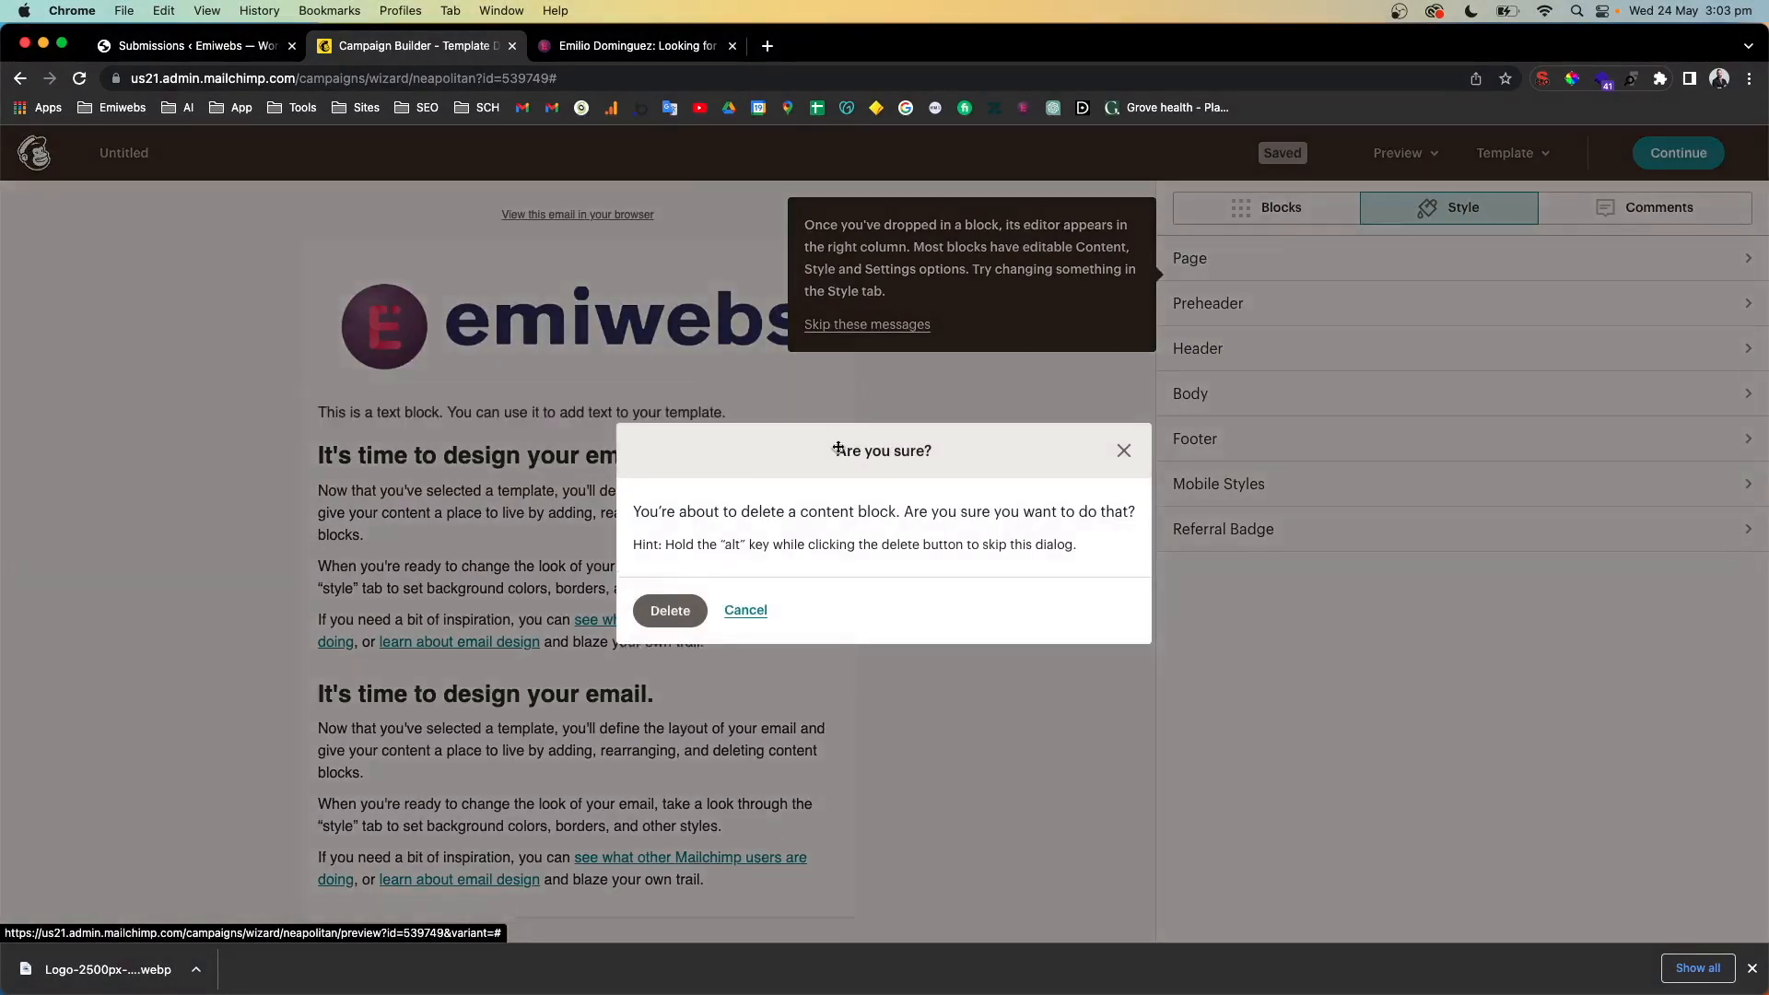
{"action": "left_click", "coordinate": [673, 612]}
{"action": "left_click", "coordinate": [615, 513]}
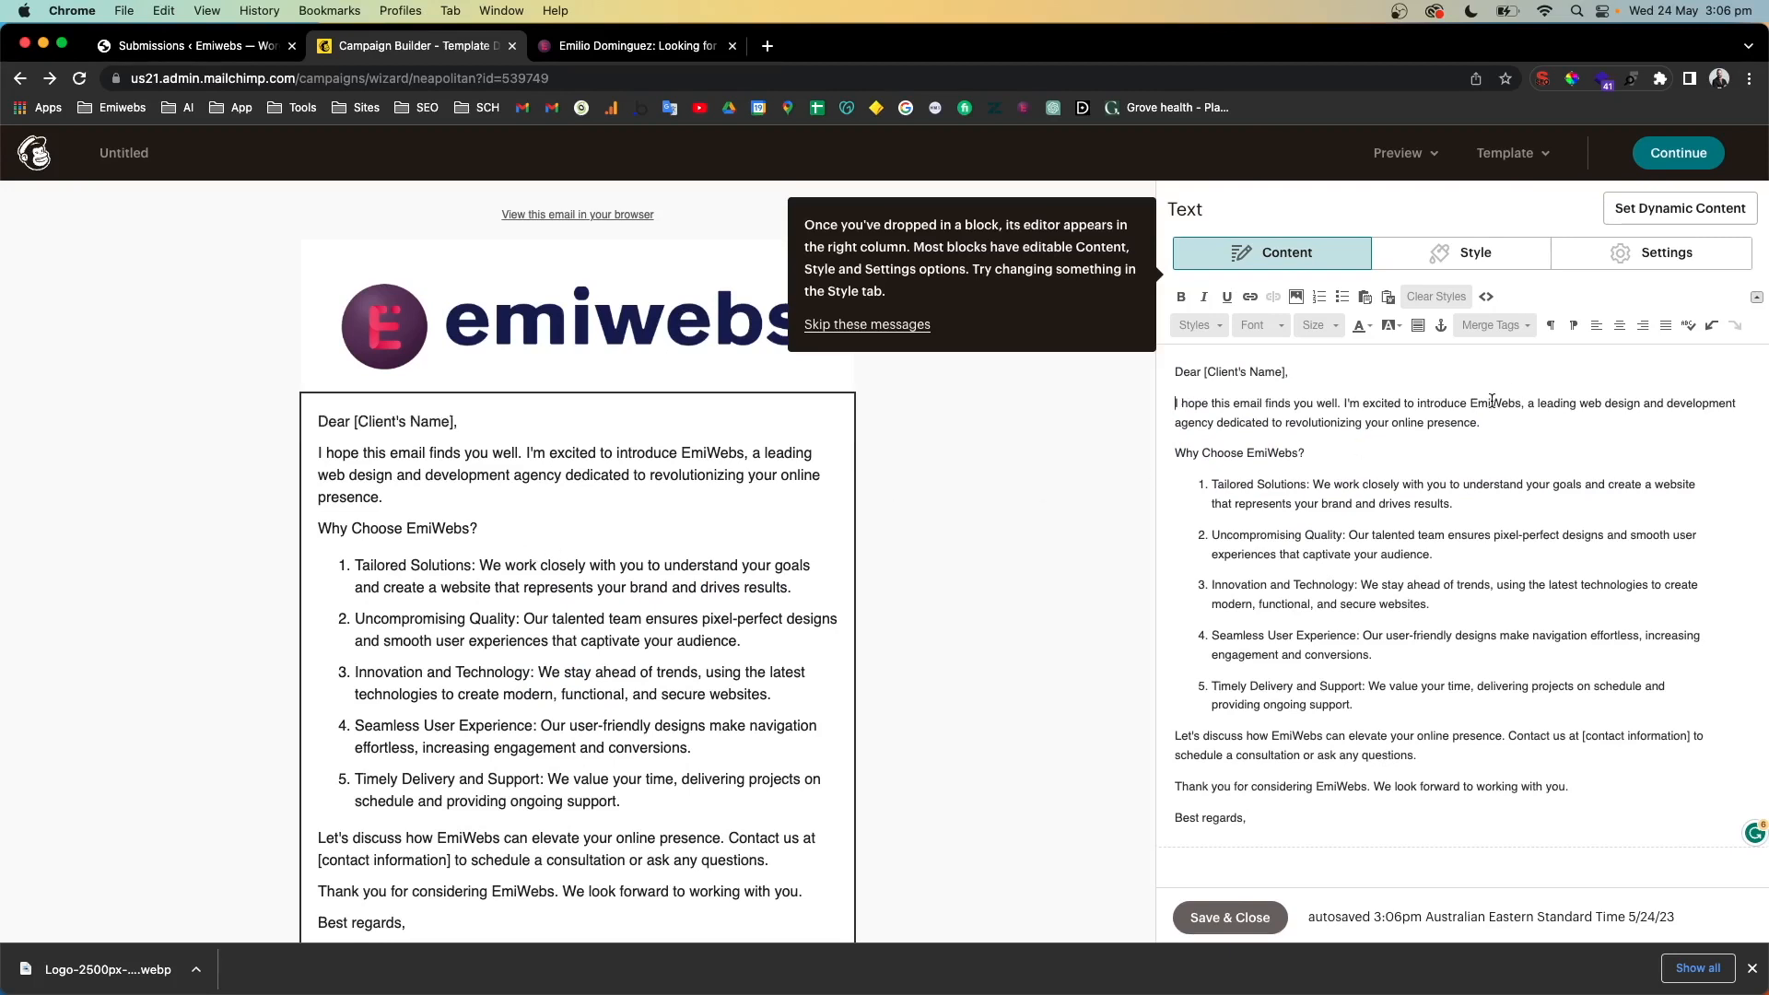
Change the company name to "emieebs" in the introduction and "Emiwebs" in the "Why Choose" line, and save and close the text block
{"action": "key", "text": "Delete"}
{"action": "type", "text": "e"}
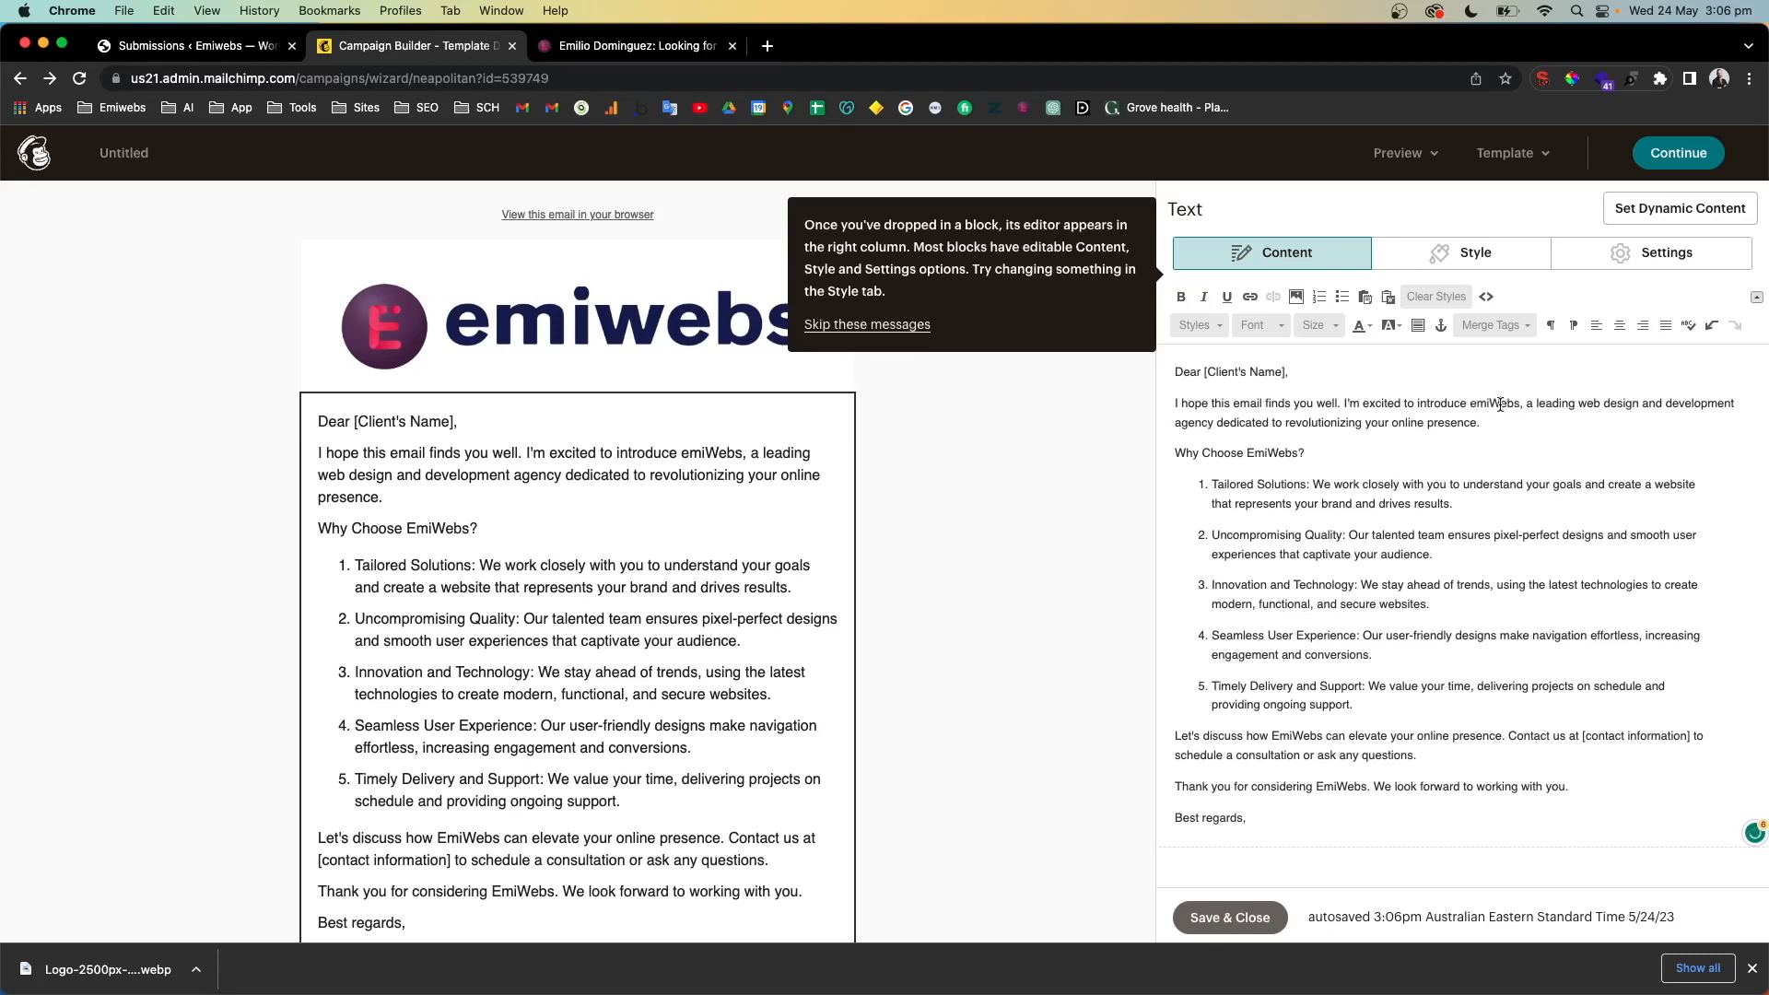
{"action": "key", "text": "Delete"}
{"action": "type", "text": "e"}
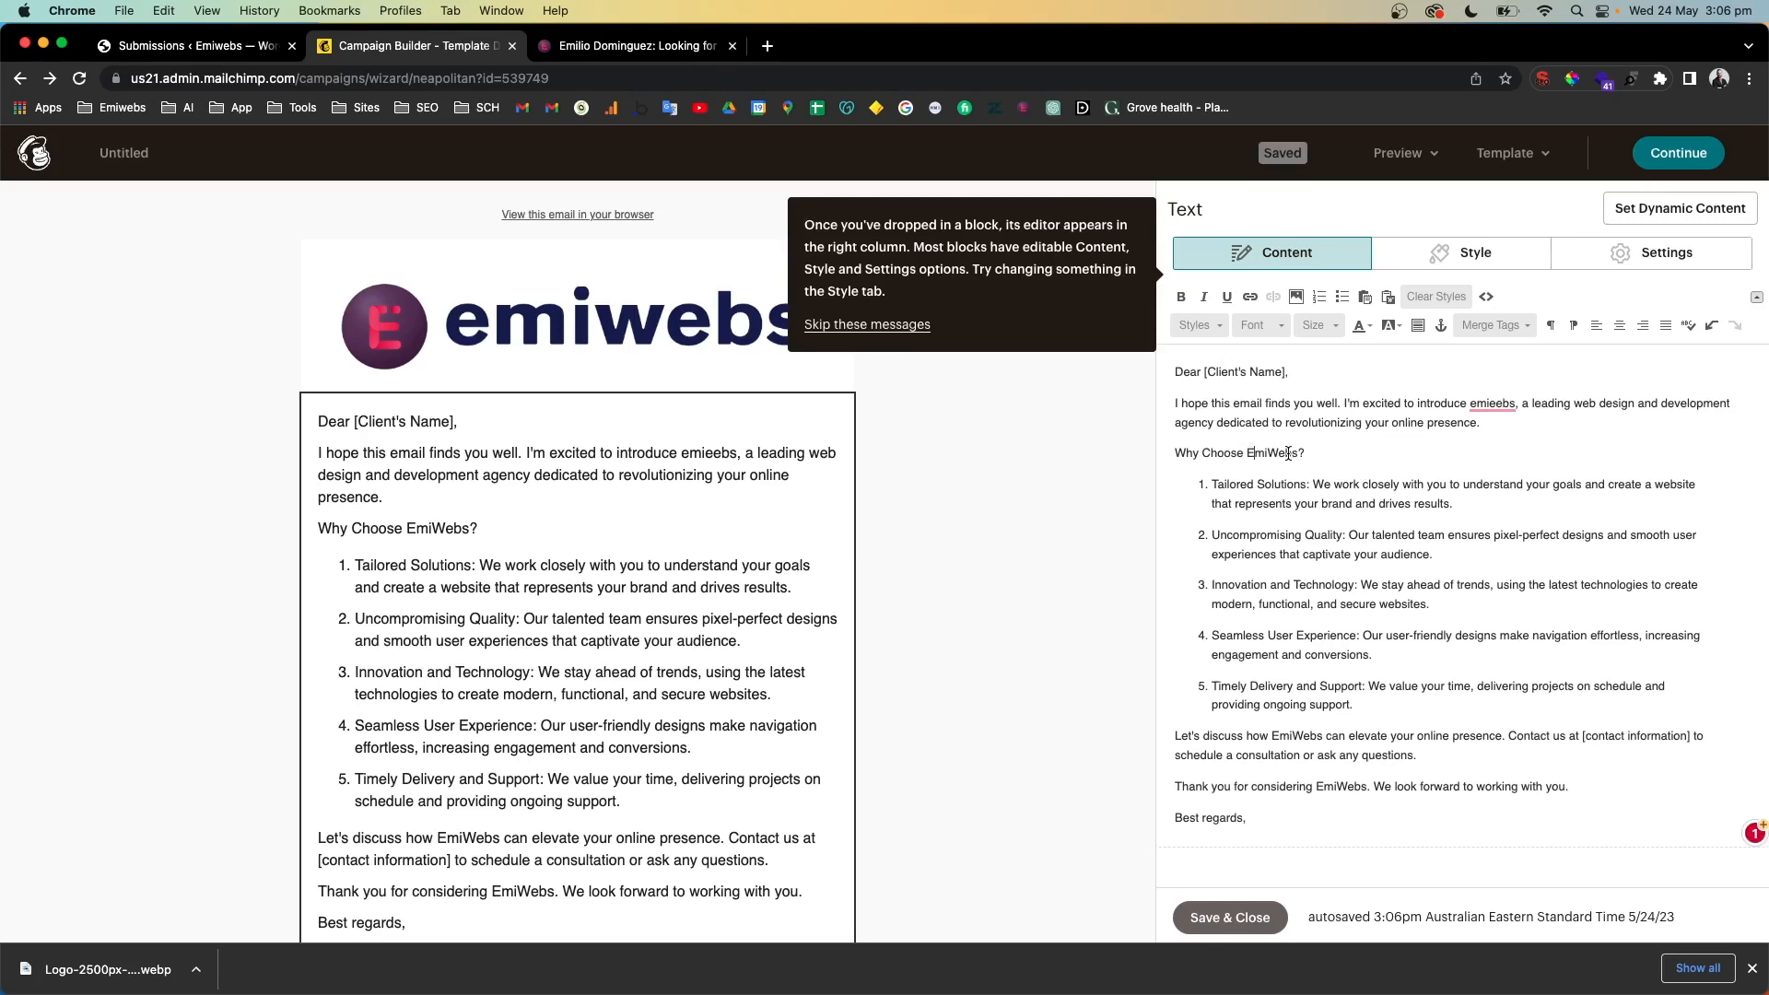
{"action": "key", "text": "BackSpace"}
{"action": "type", "text": "w"}
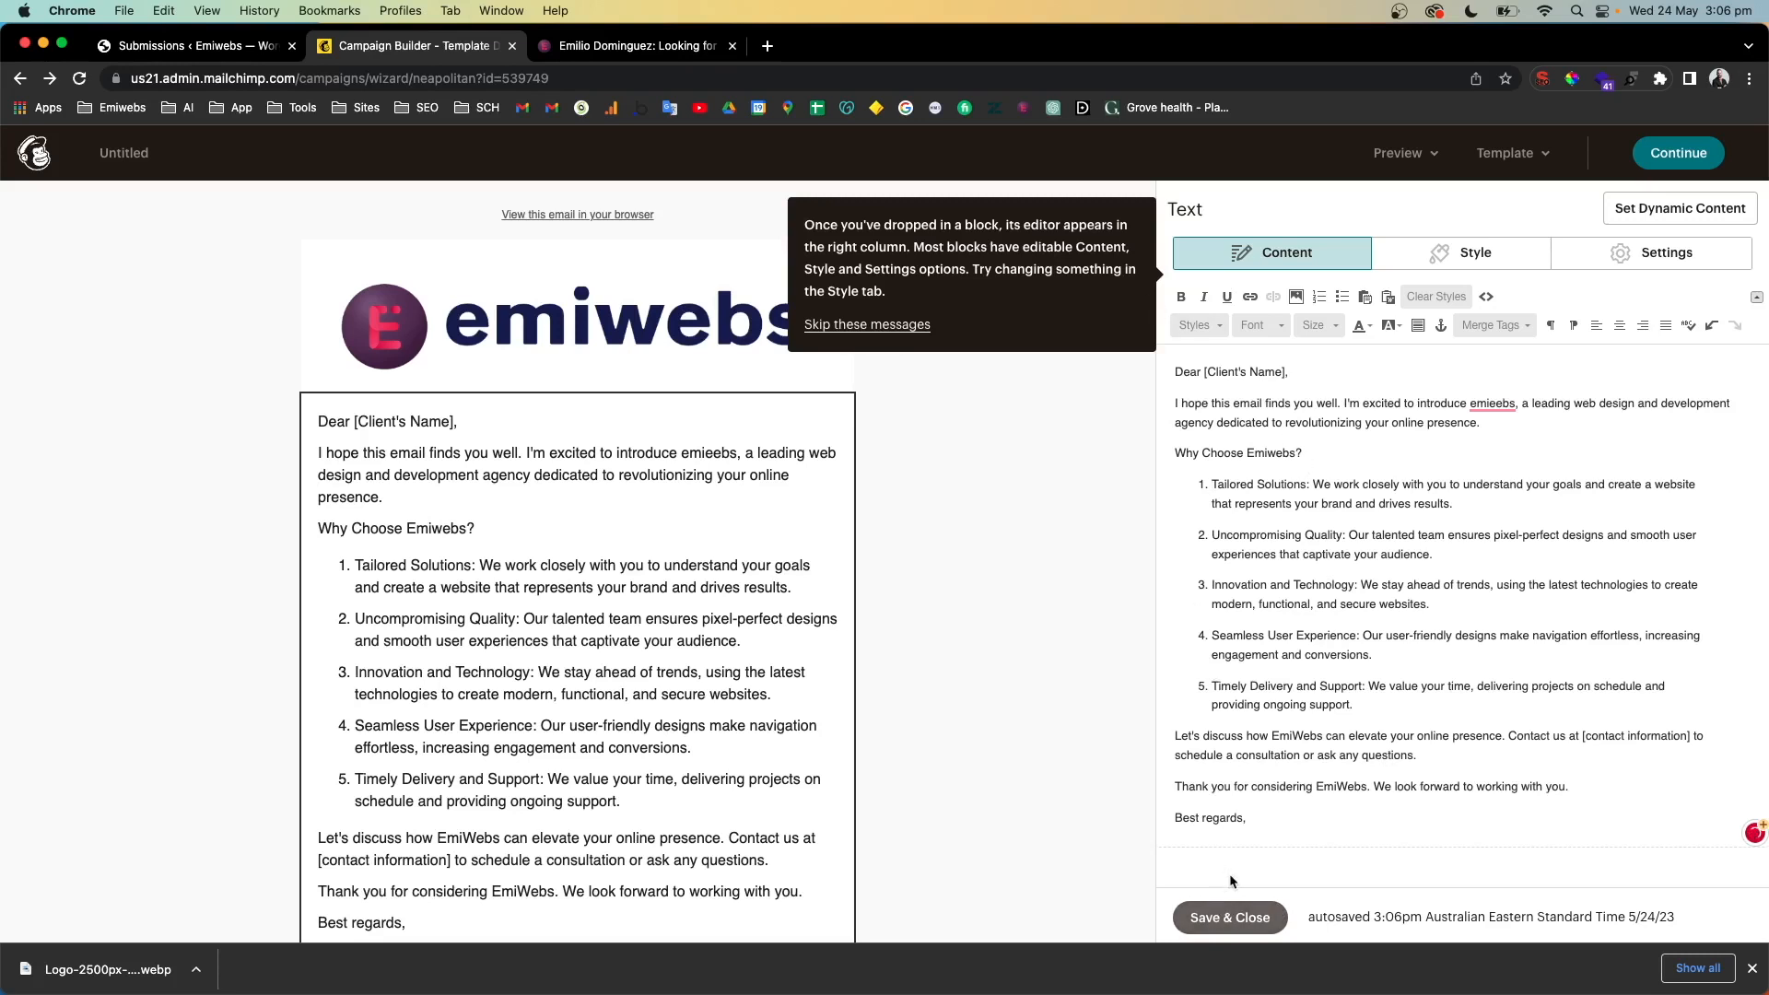
{"action": "left_click", "coordinate": [1231, 917]}
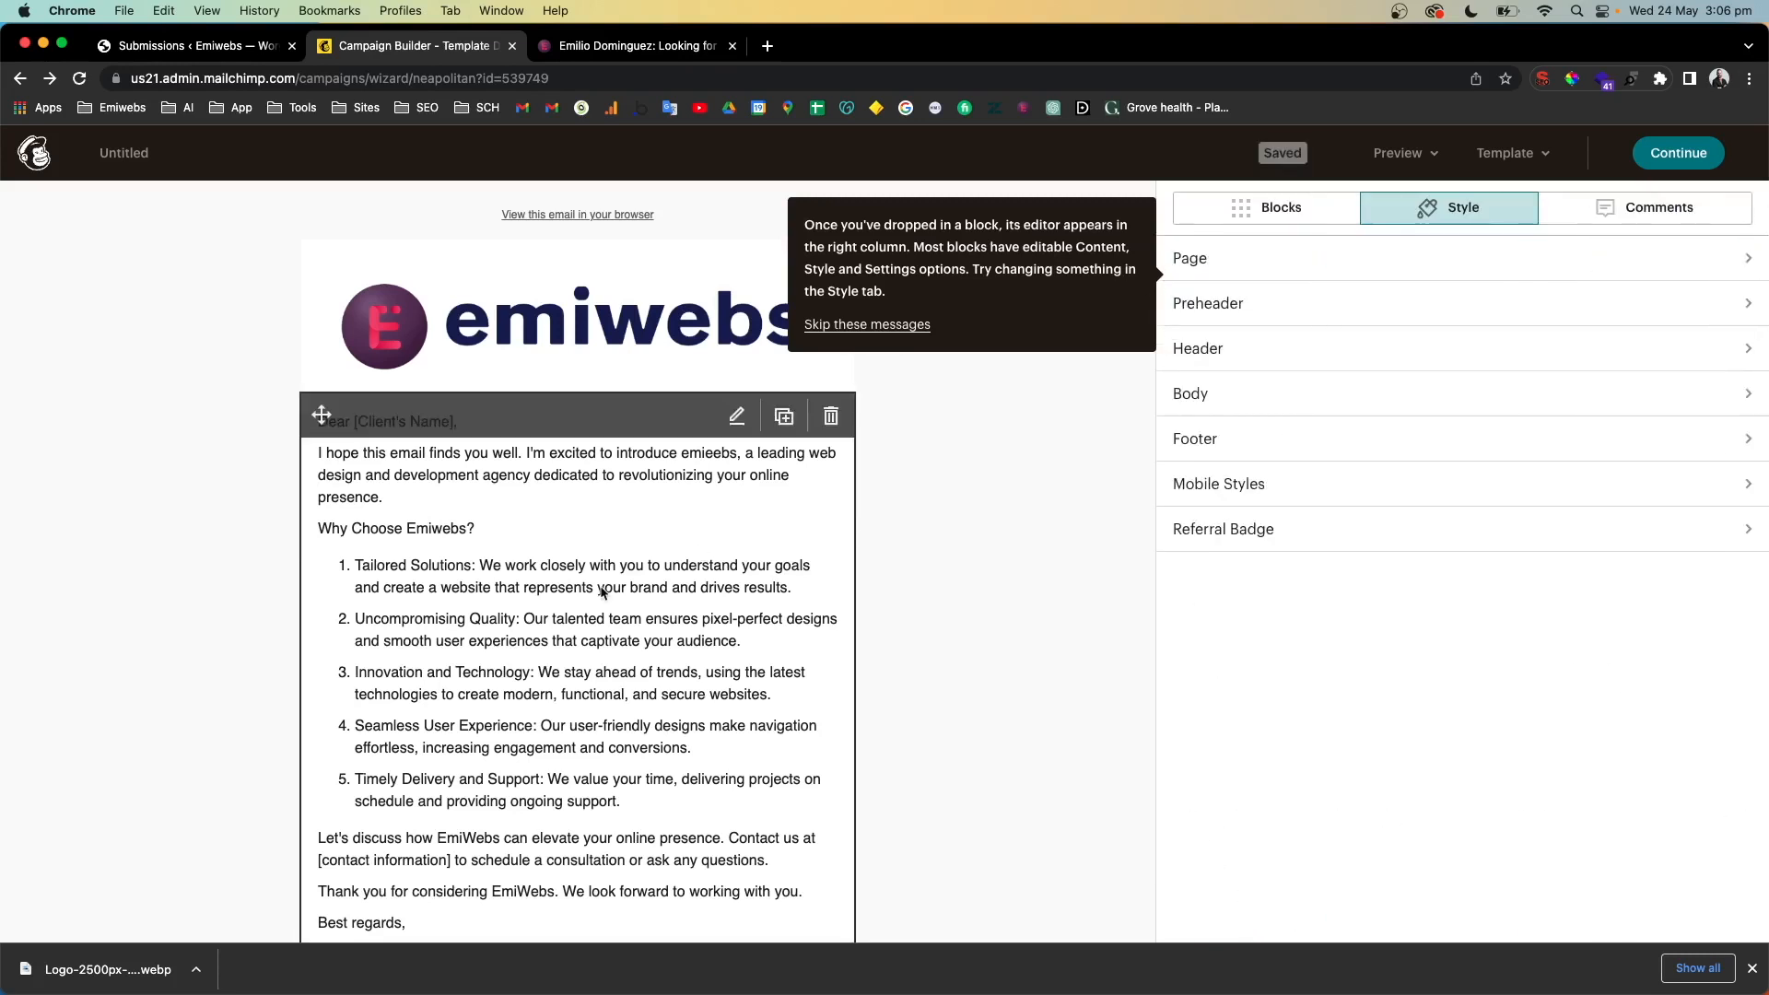
Examine the Twitter, Facebook and Website links of the Social Follow block below the email text, and close its editor
{"action": "scroll", "coordinate": [604, 591], "scroll_direction": "down", "scroll_amount": 3}
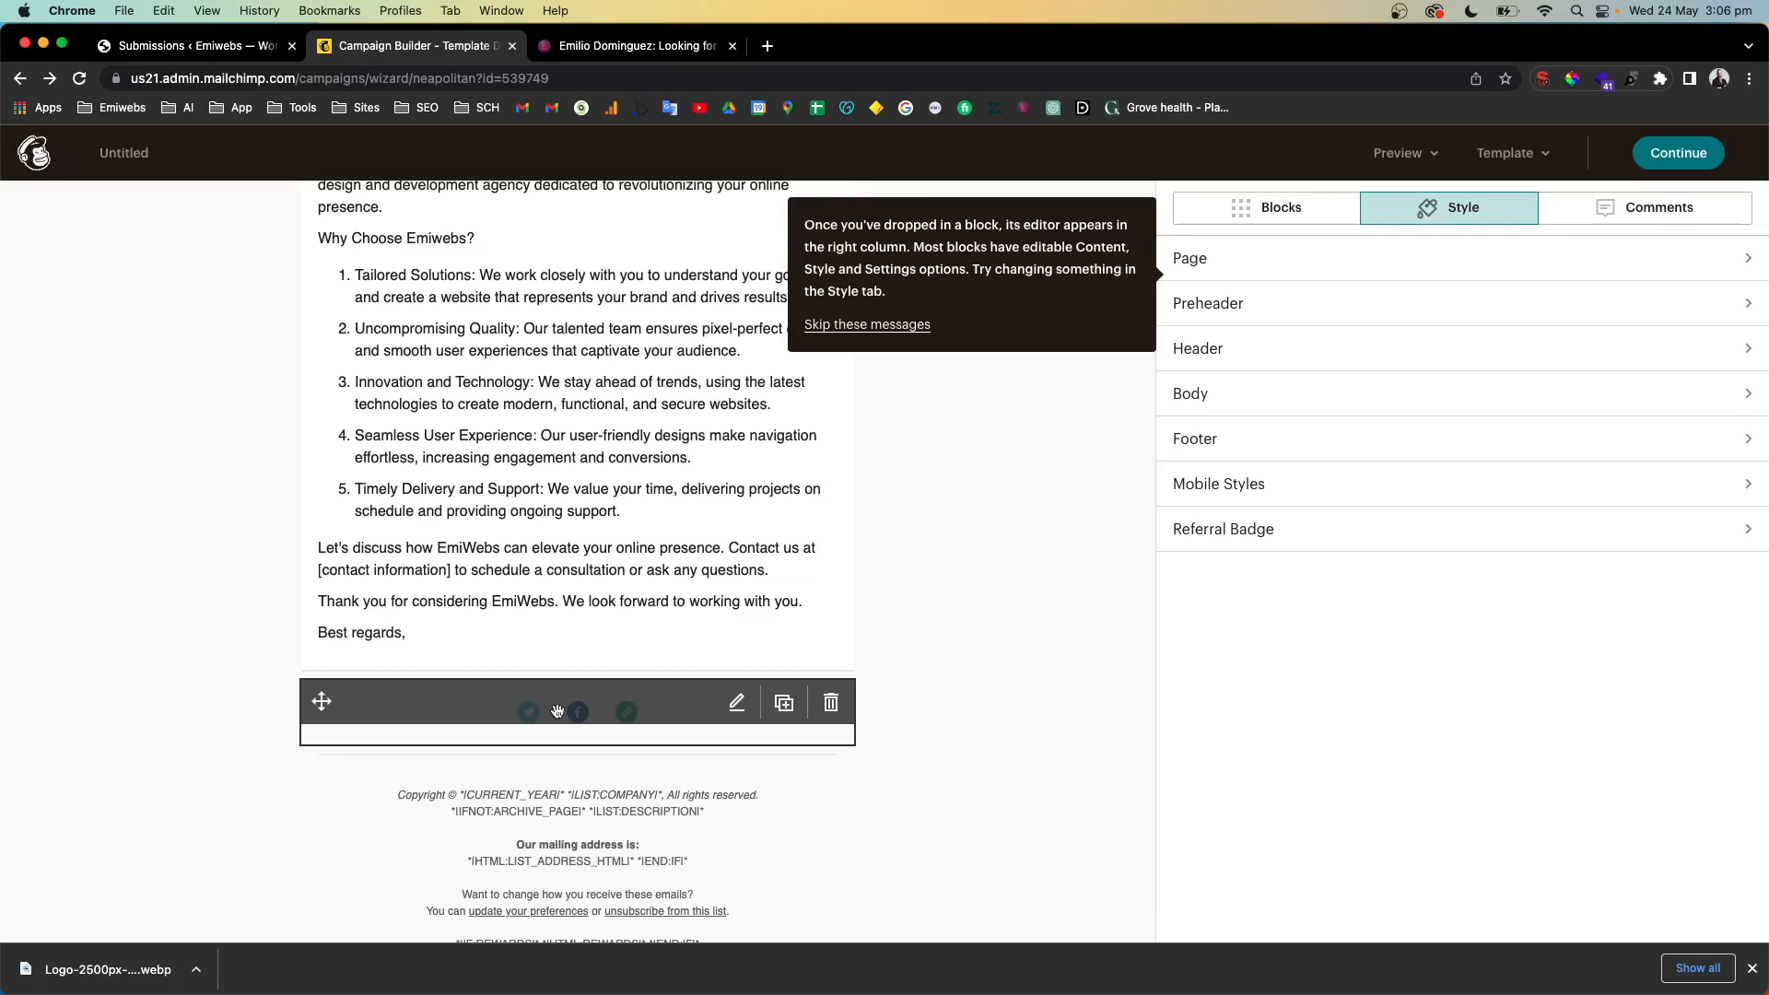
{"action": "left_click", "coordinate": [729, 705]}
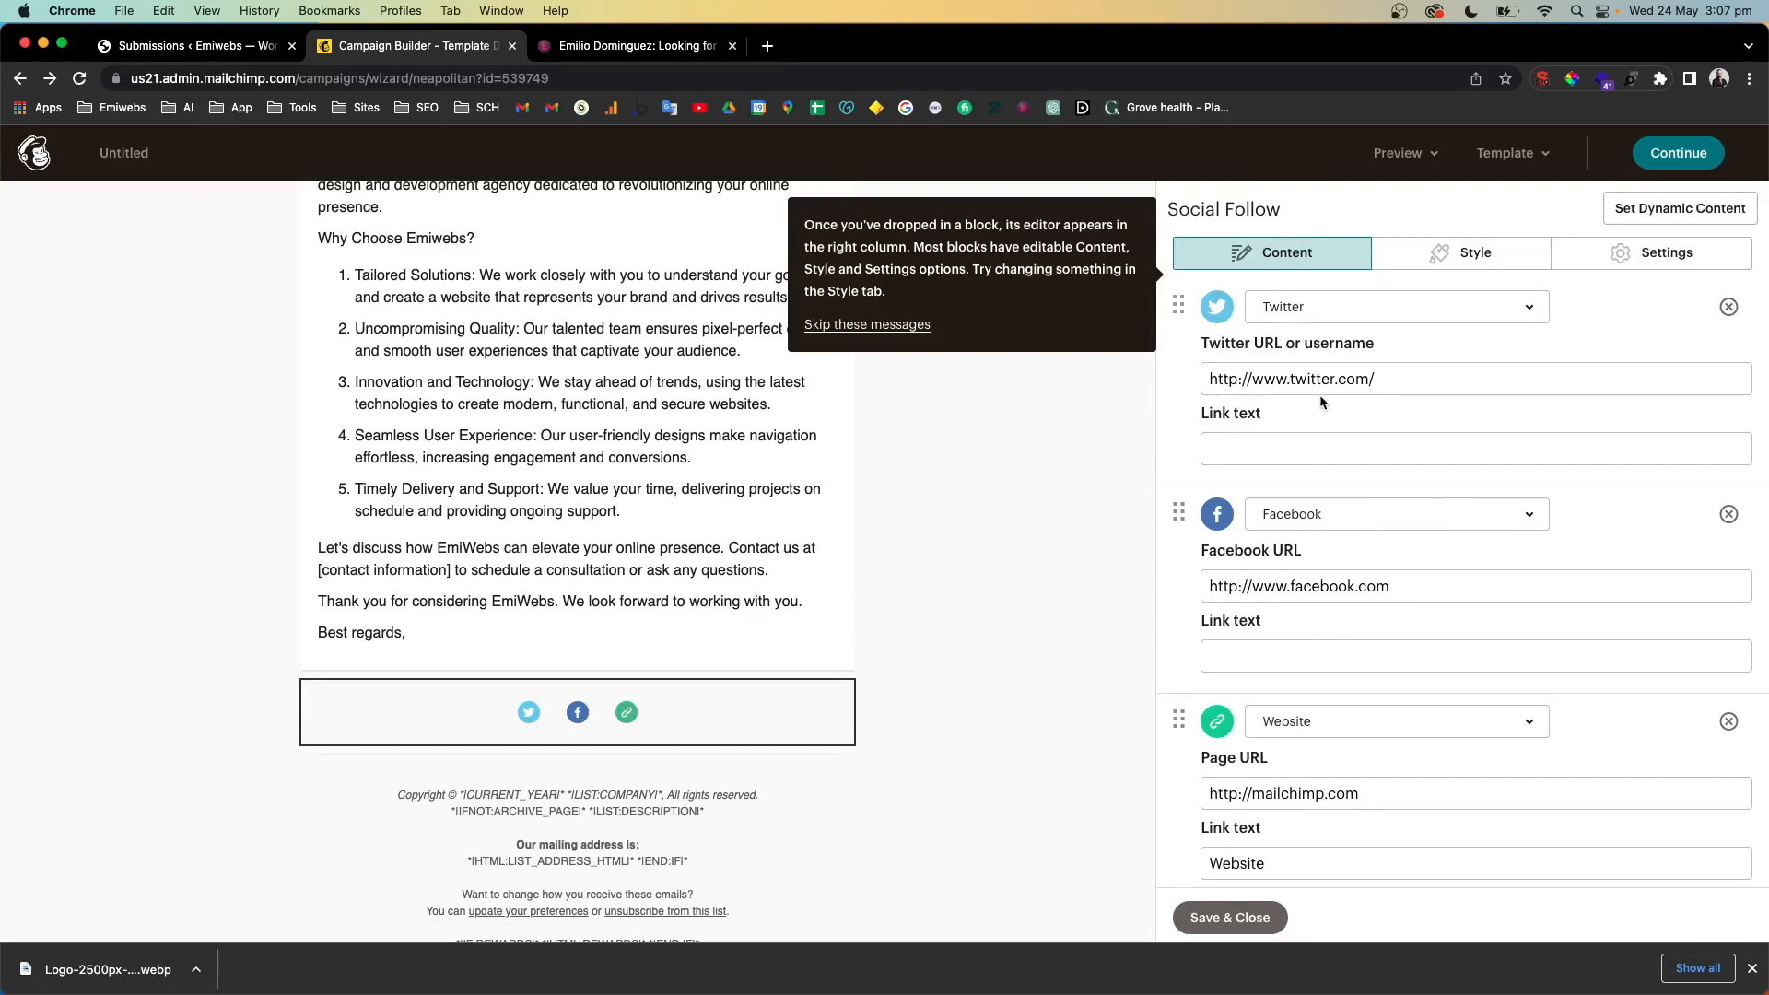
{"action": "mouse_move", "coordinate": [575, 735]}
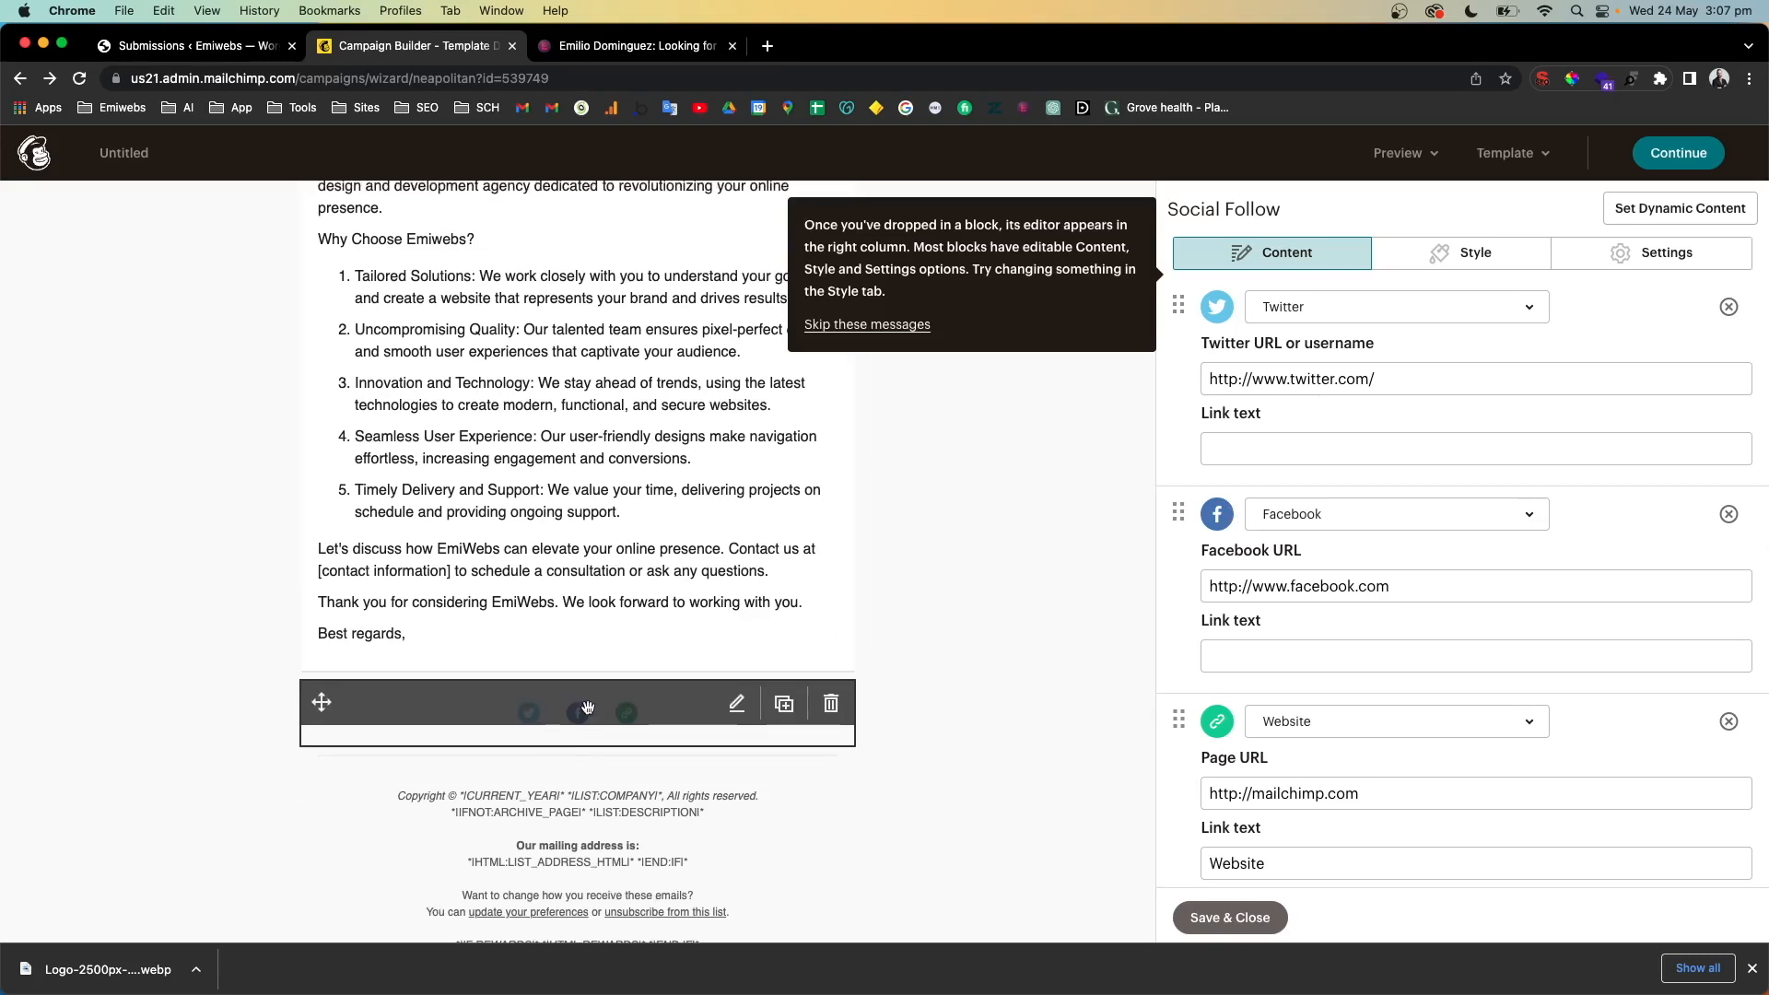
{"action": "scroll", "coordinate": [587, 708], "scroll_direction": "down", "scroll_amount": 1}
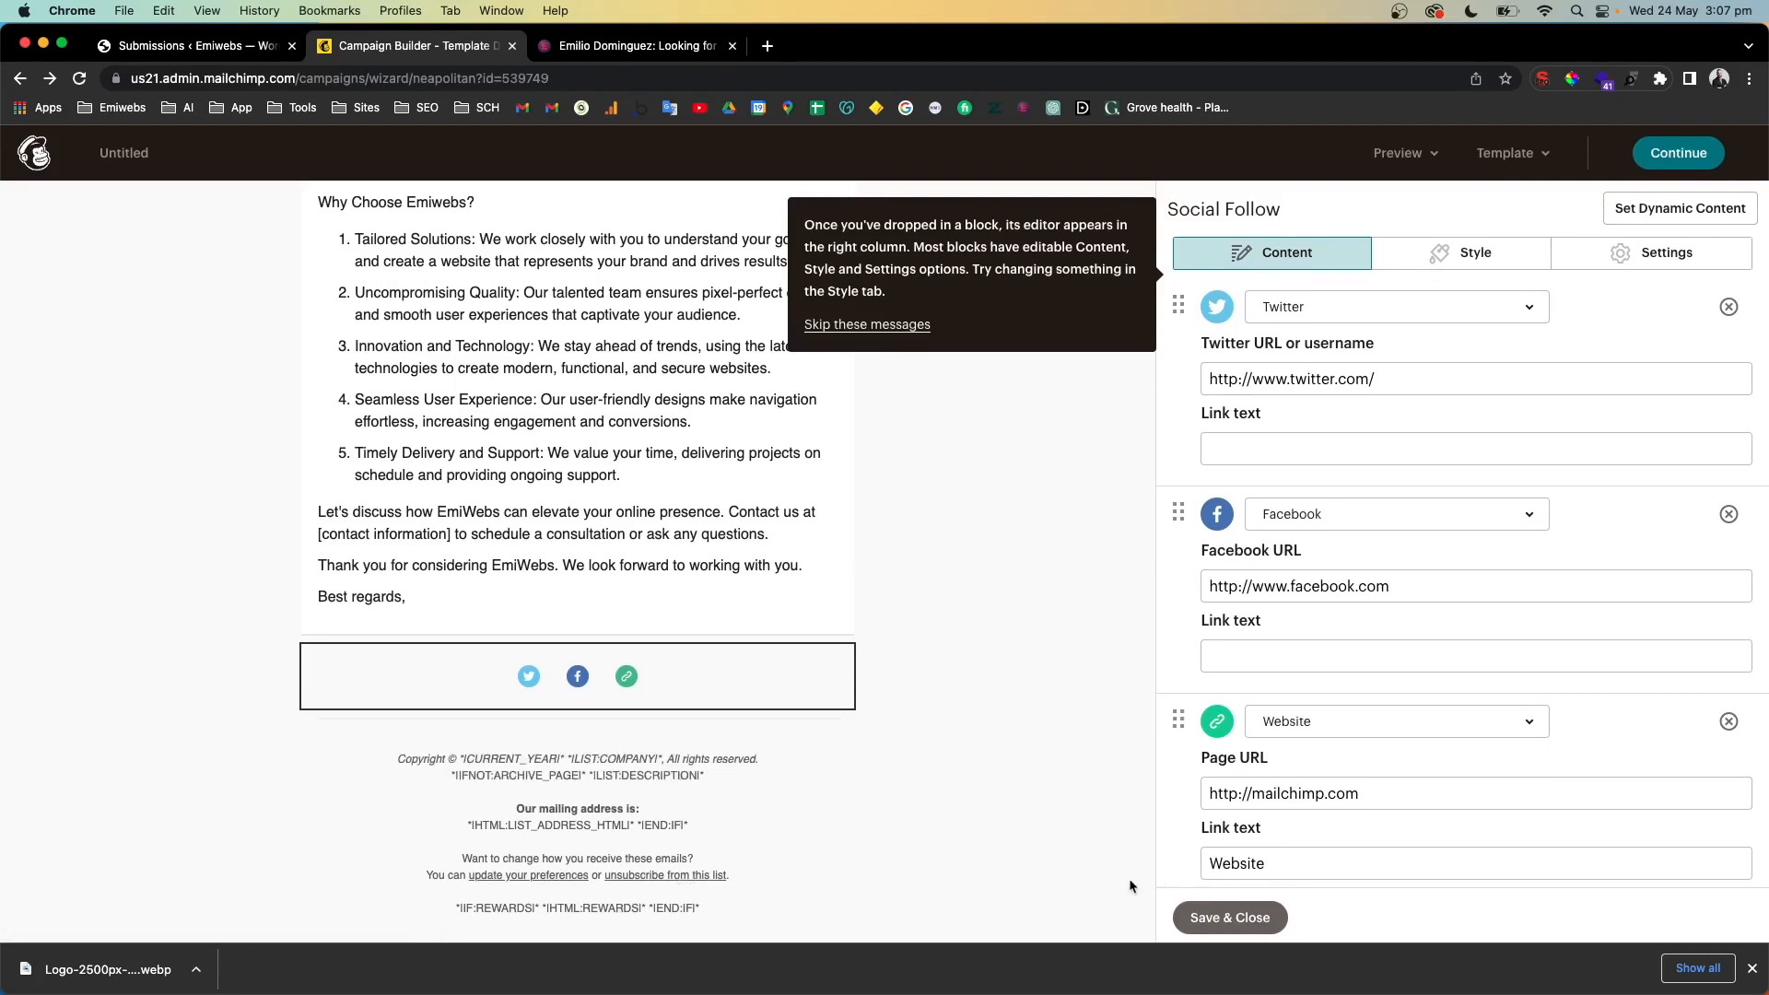
{"action": "left_click", "coordinate": [1209, 919]}
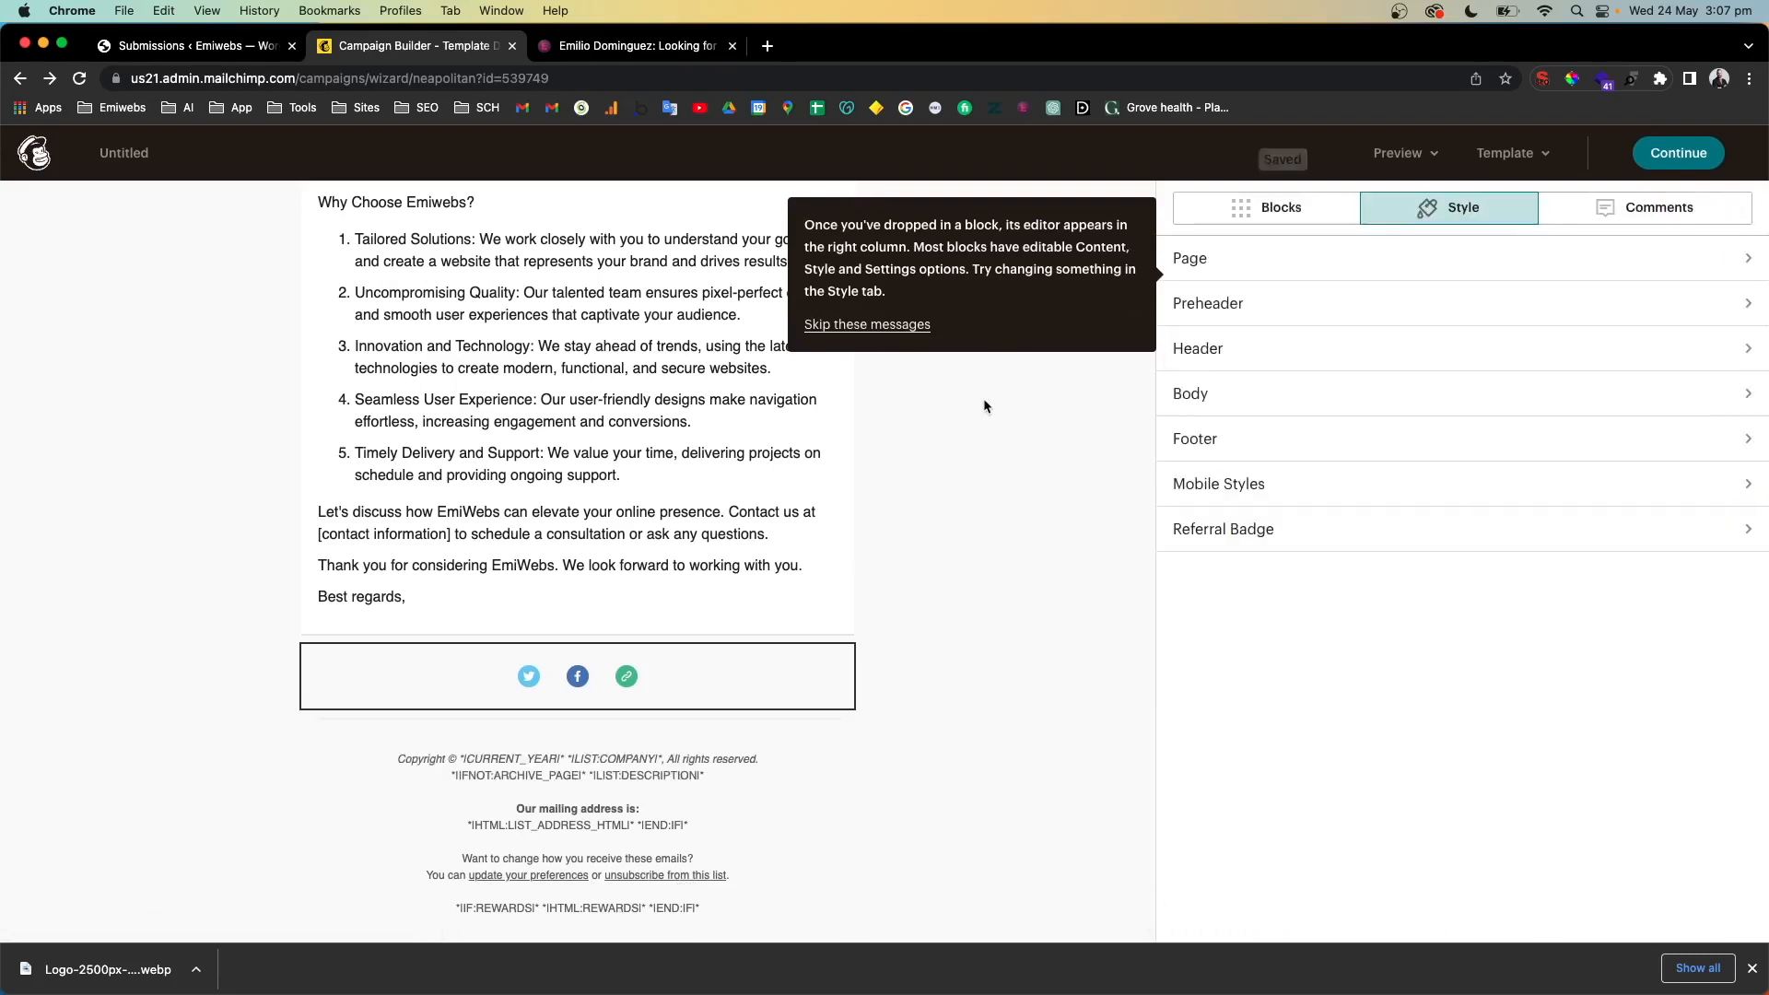
Look over the email from top to bottom and examine the available template and preview options
{"action": "scroll", "coordinate": [574, 505], "scroll_direction": "up", "scroll_amount": 5}
{"action": "scroll", "coordinate": [555, 371], "scroll_direction": "up", "scroll_amount": 3}
{"action": "scroll", "coordinate": [523, 499], "scroll_direction": "down", "scroll_amount": 1}
{"action": "scroll", "coordinate": [676, 477], "scroll_direction": "down", "scroll_amount": 4}
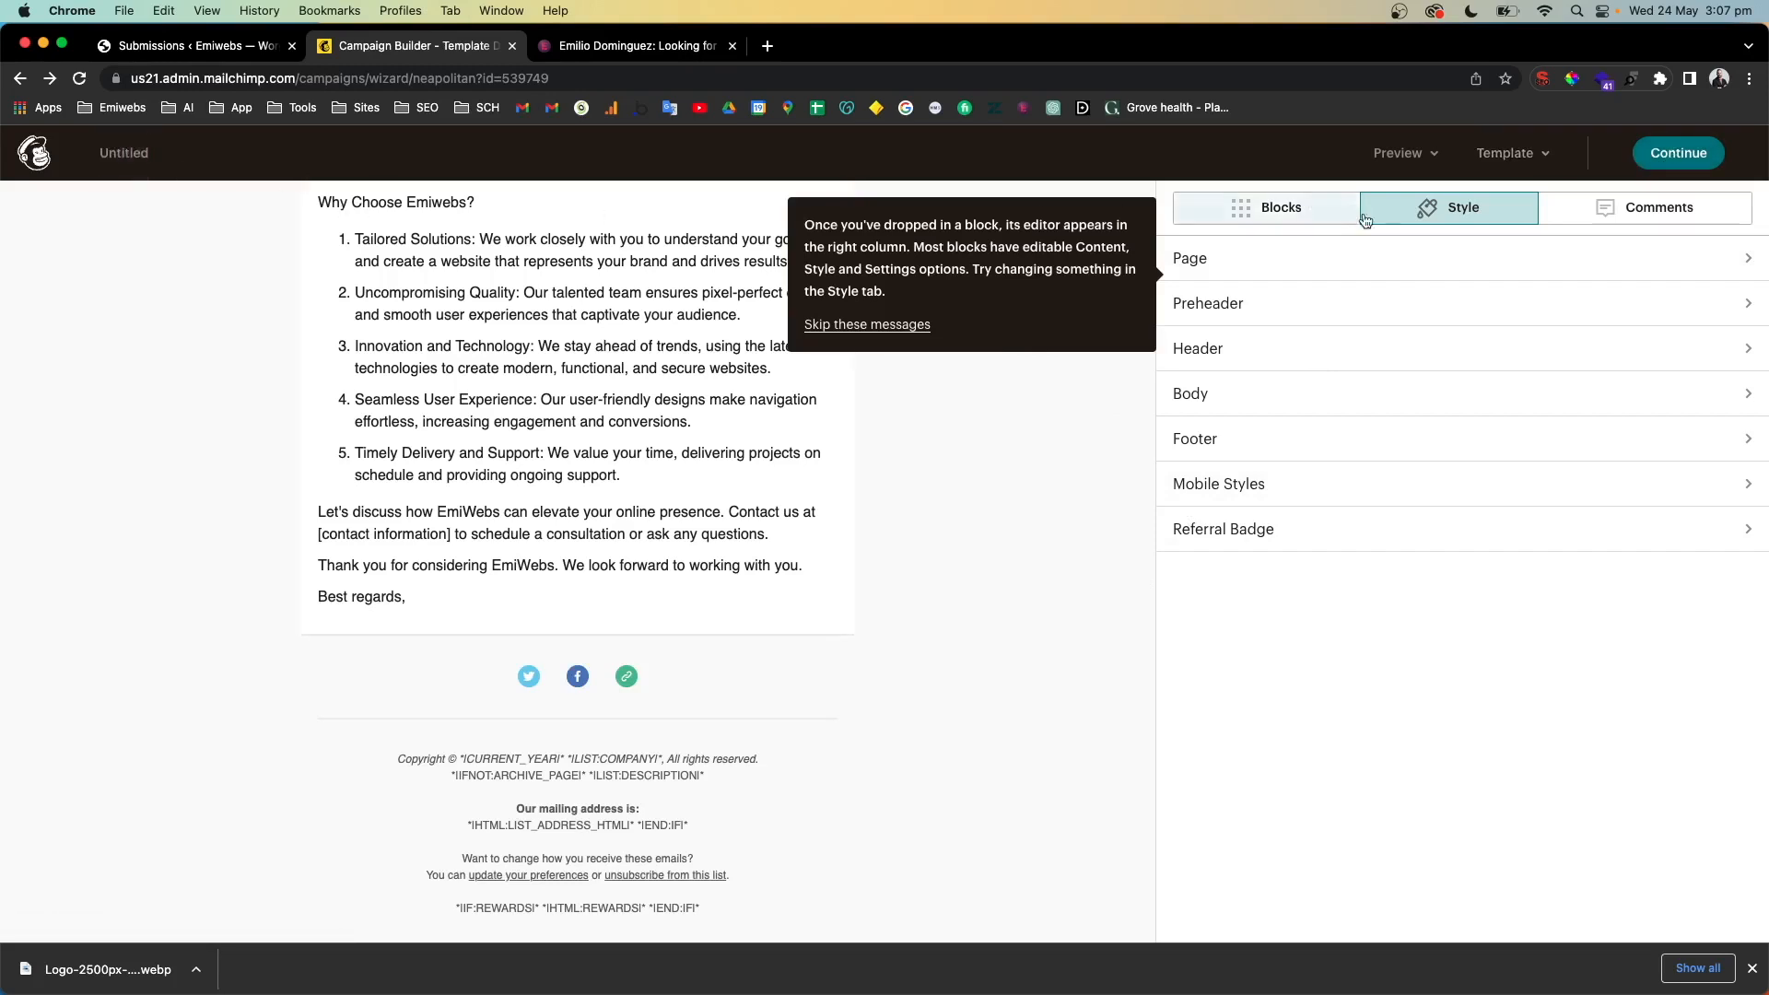
{"action": "left_click", "coordinate": [1548, 154]}
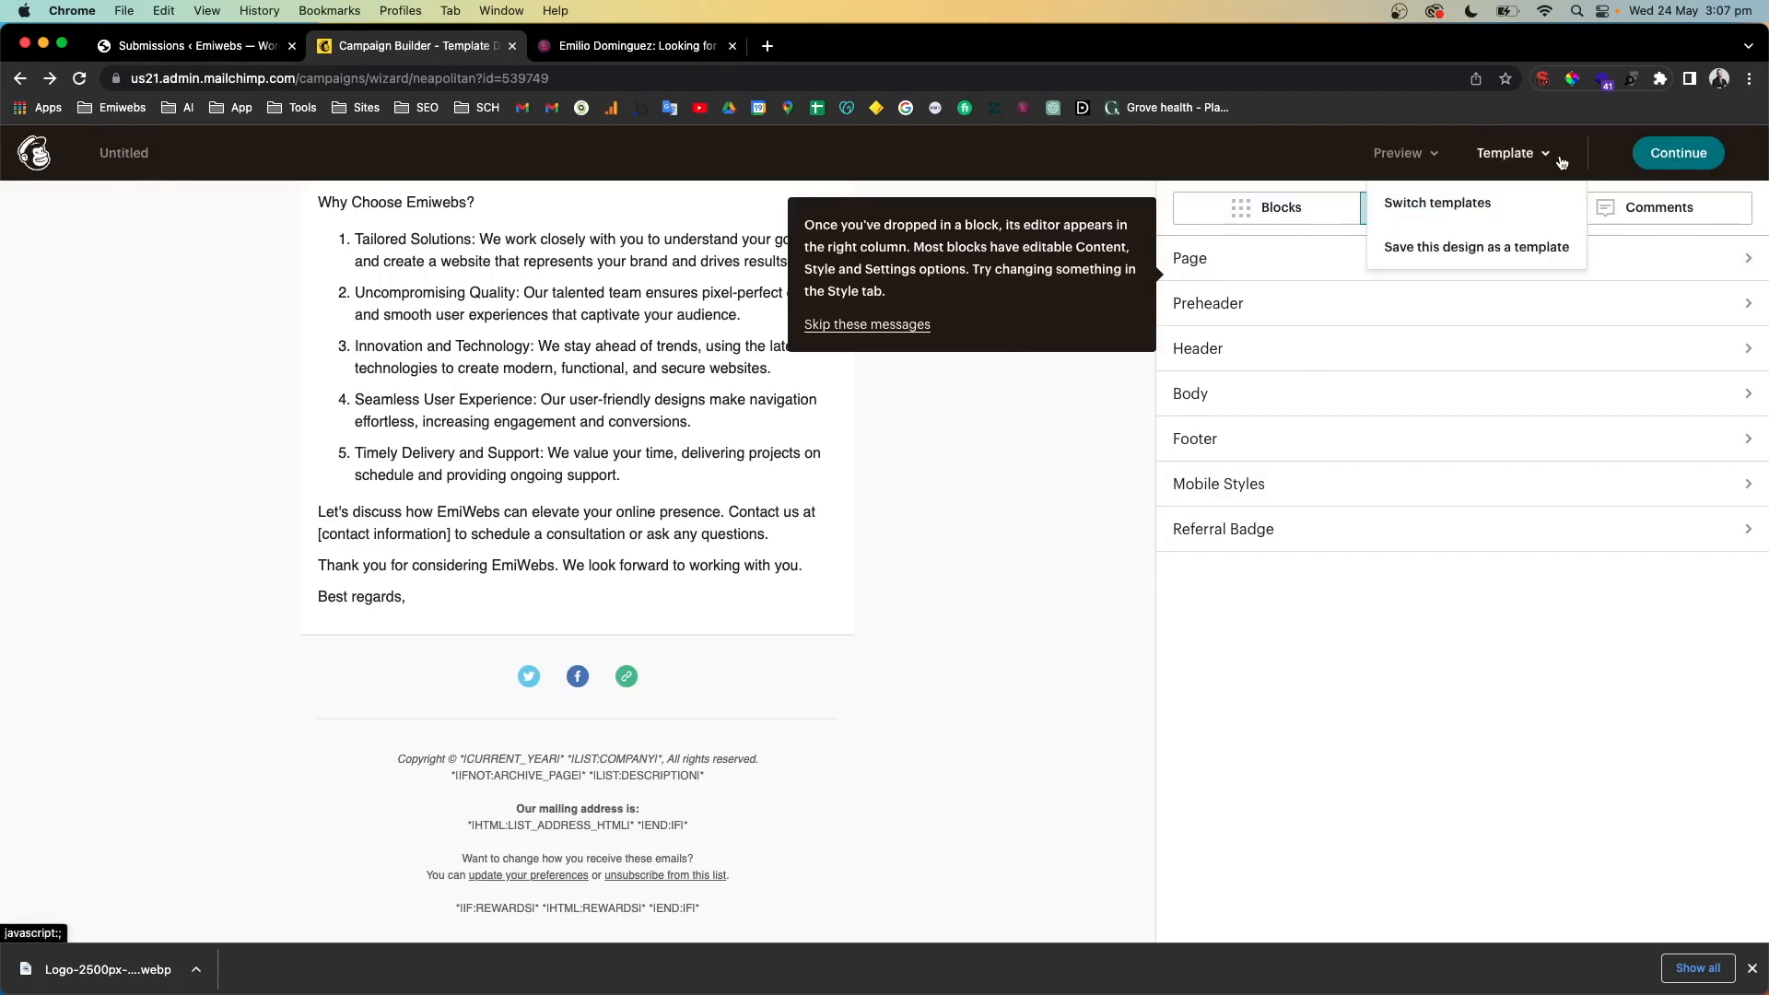
{"action": "left_click", "coordinate": [1428, 155]}
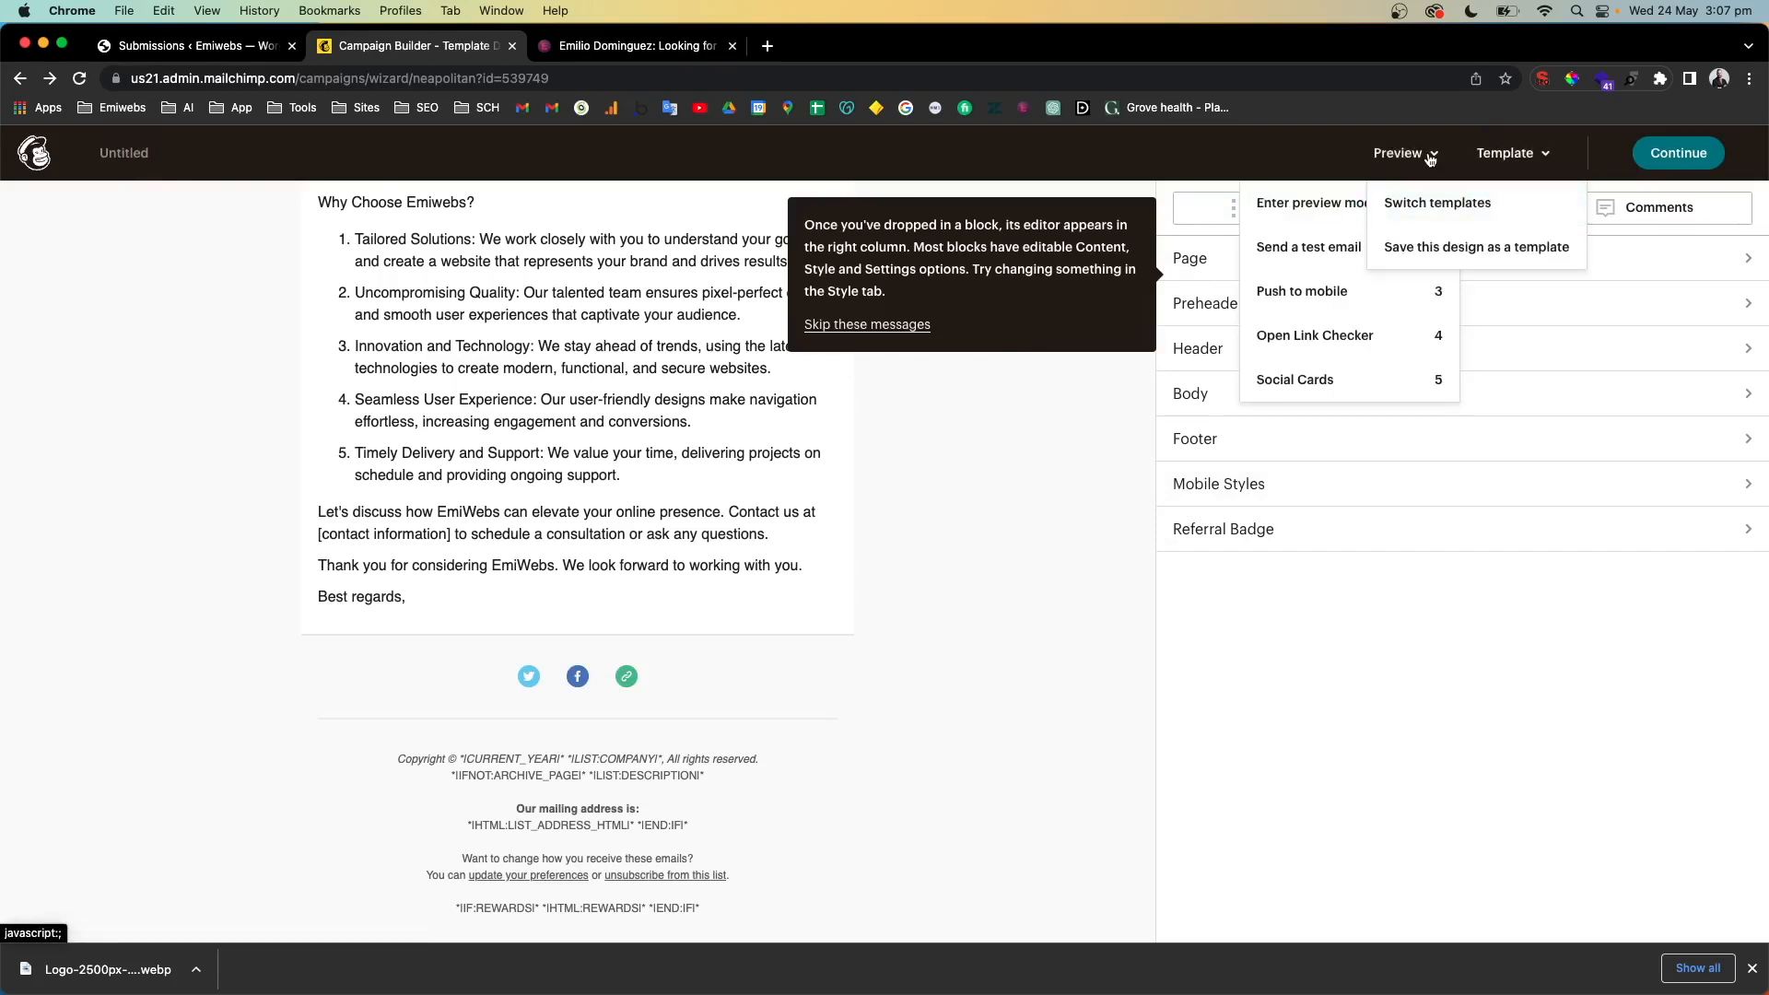
{"action": "left_click", "coordinate": [1431, 159]}
{"action": "double_click", "coordinate": [108, 149]}
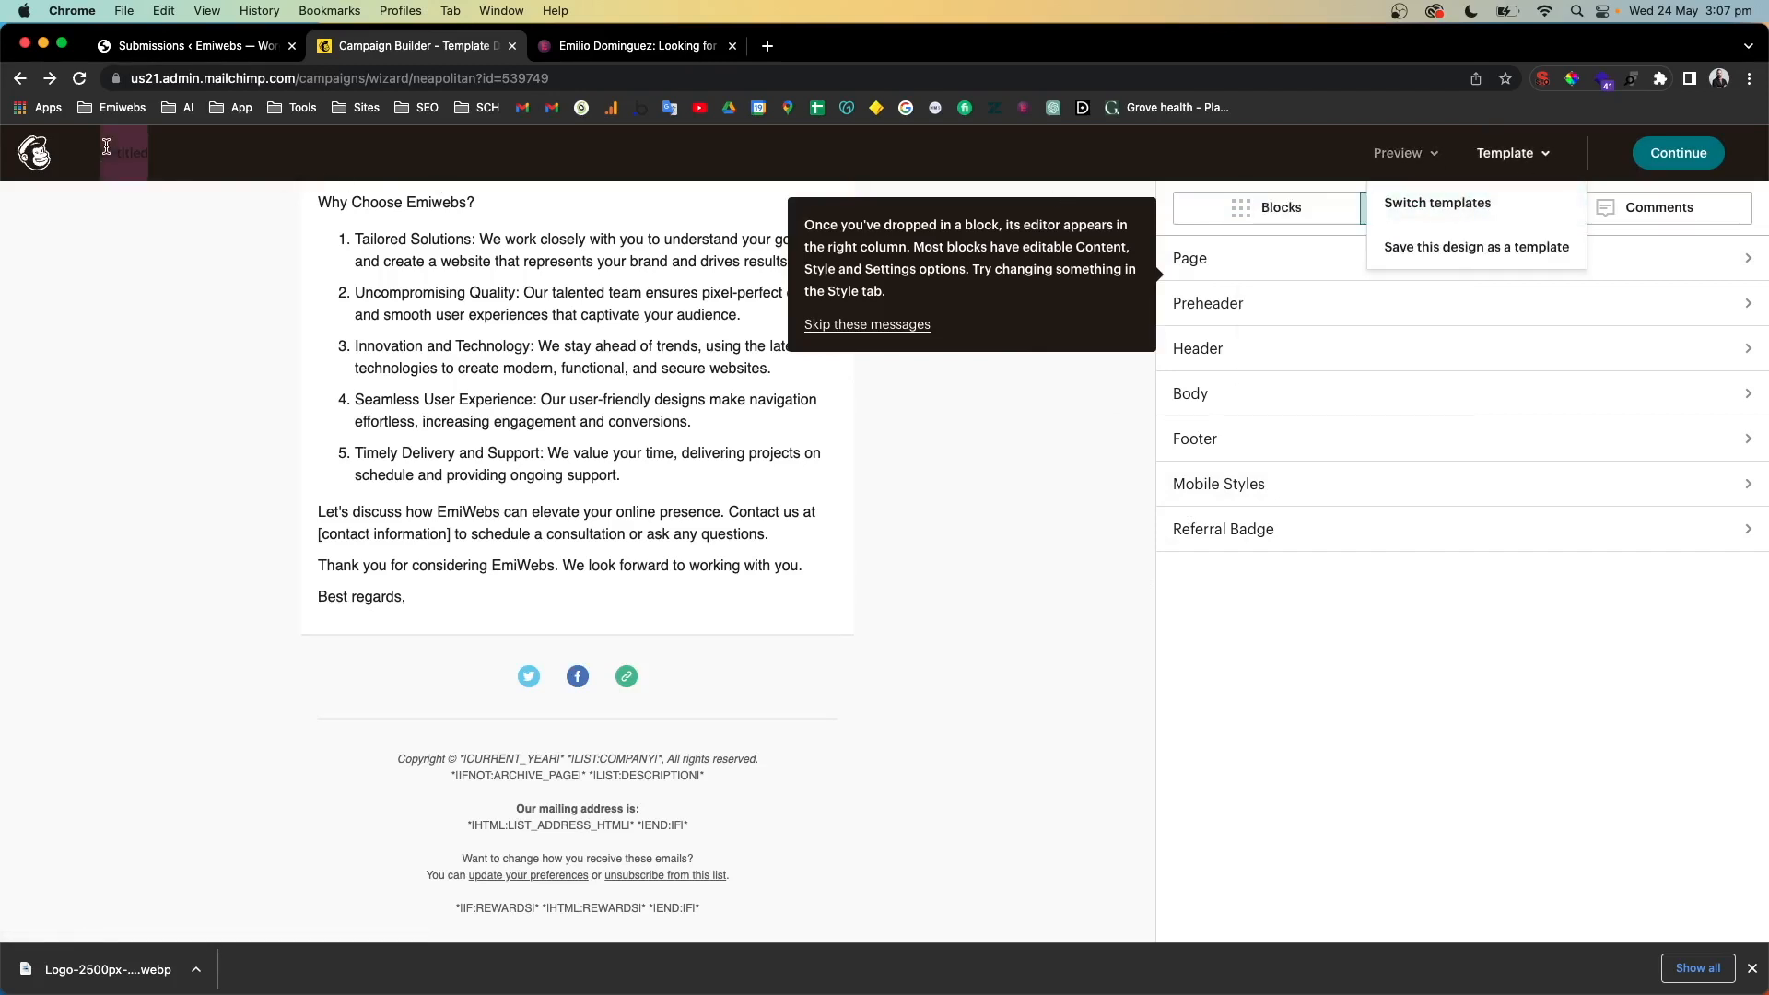
Try to continue, dismiss the default builder prompt, skip the guidance messages, and show the available content blocks
{"action": "left_click", "coordinate": [1712, 155]}
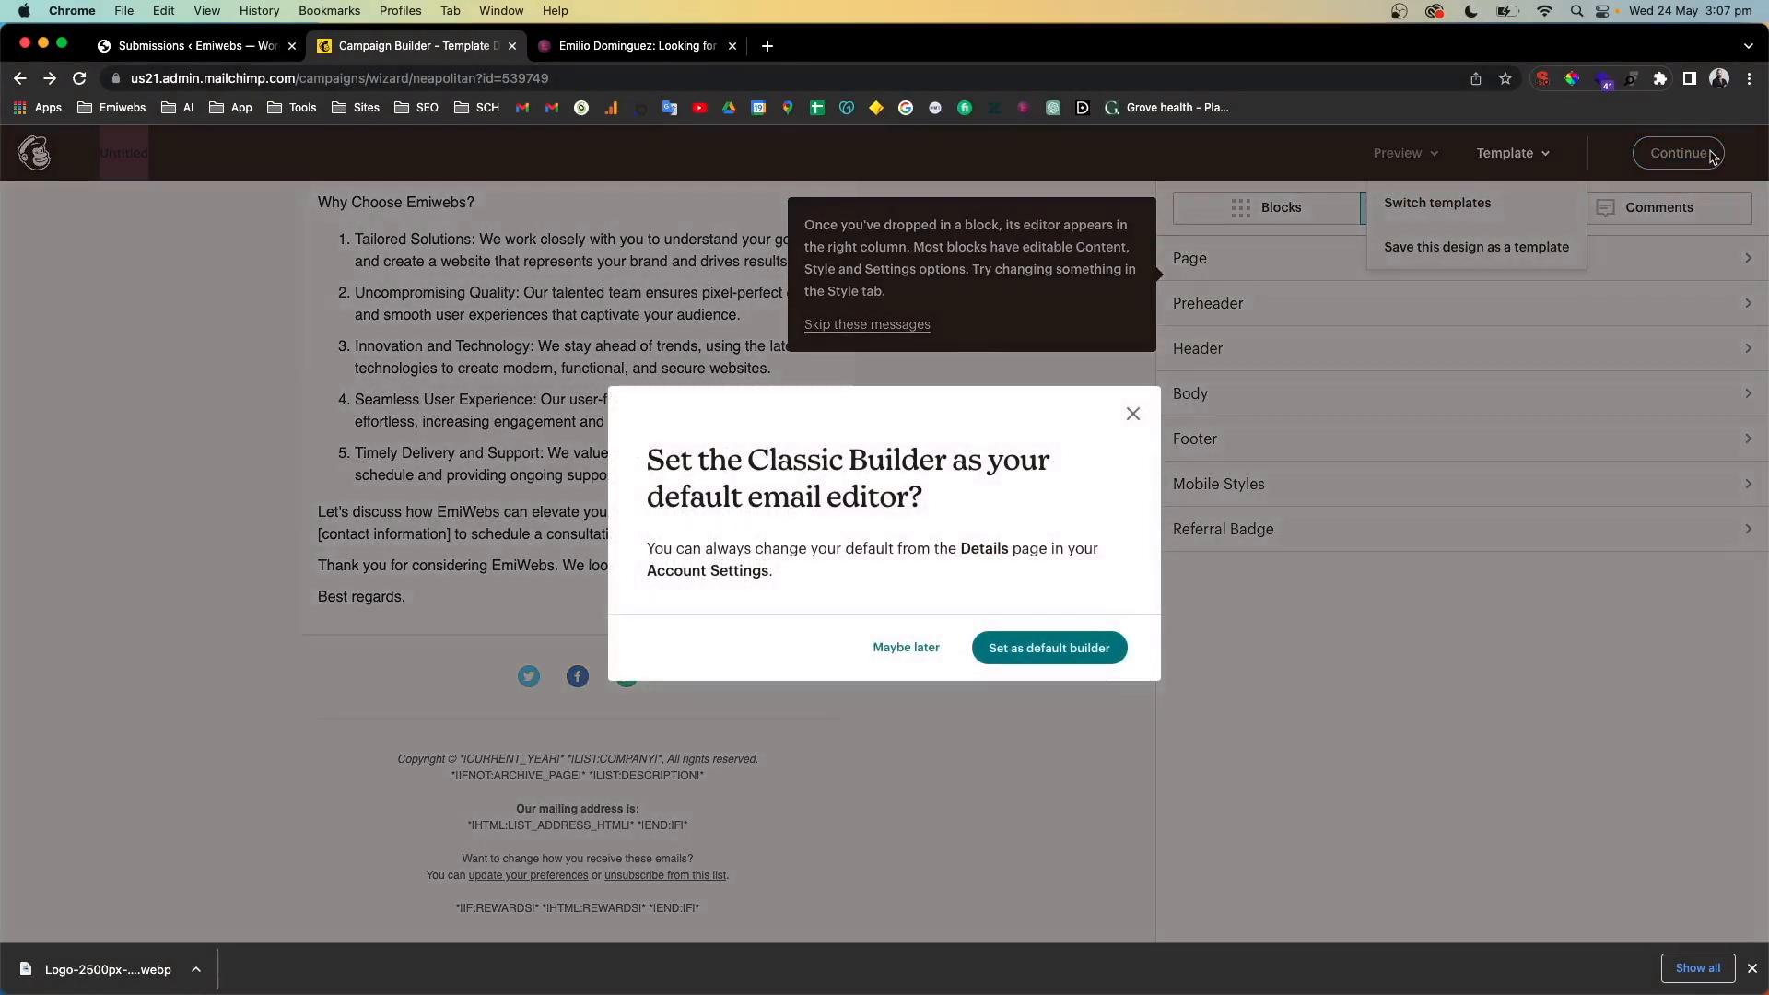
{"action": "left_click", "coordinate": [1134, 413]}
{"action": "left_click", "coordinate": [1551, 159]}
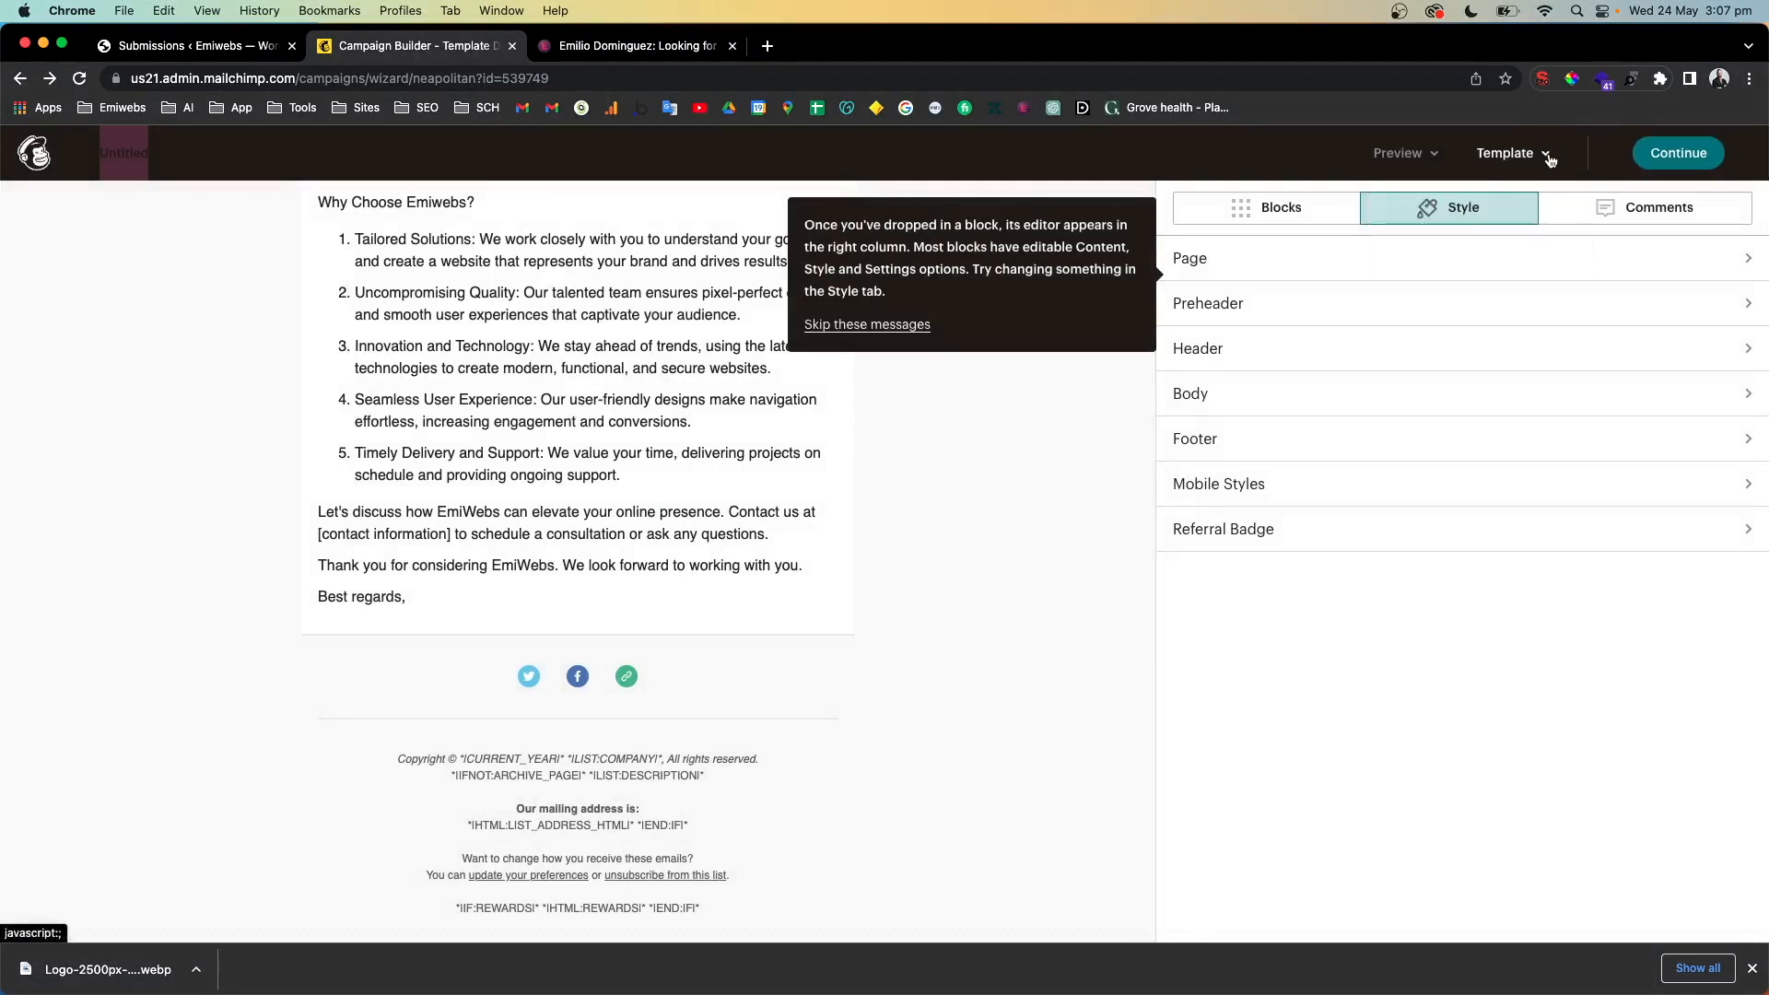
{"action": "left_click", "coordinate": [868, 325]}
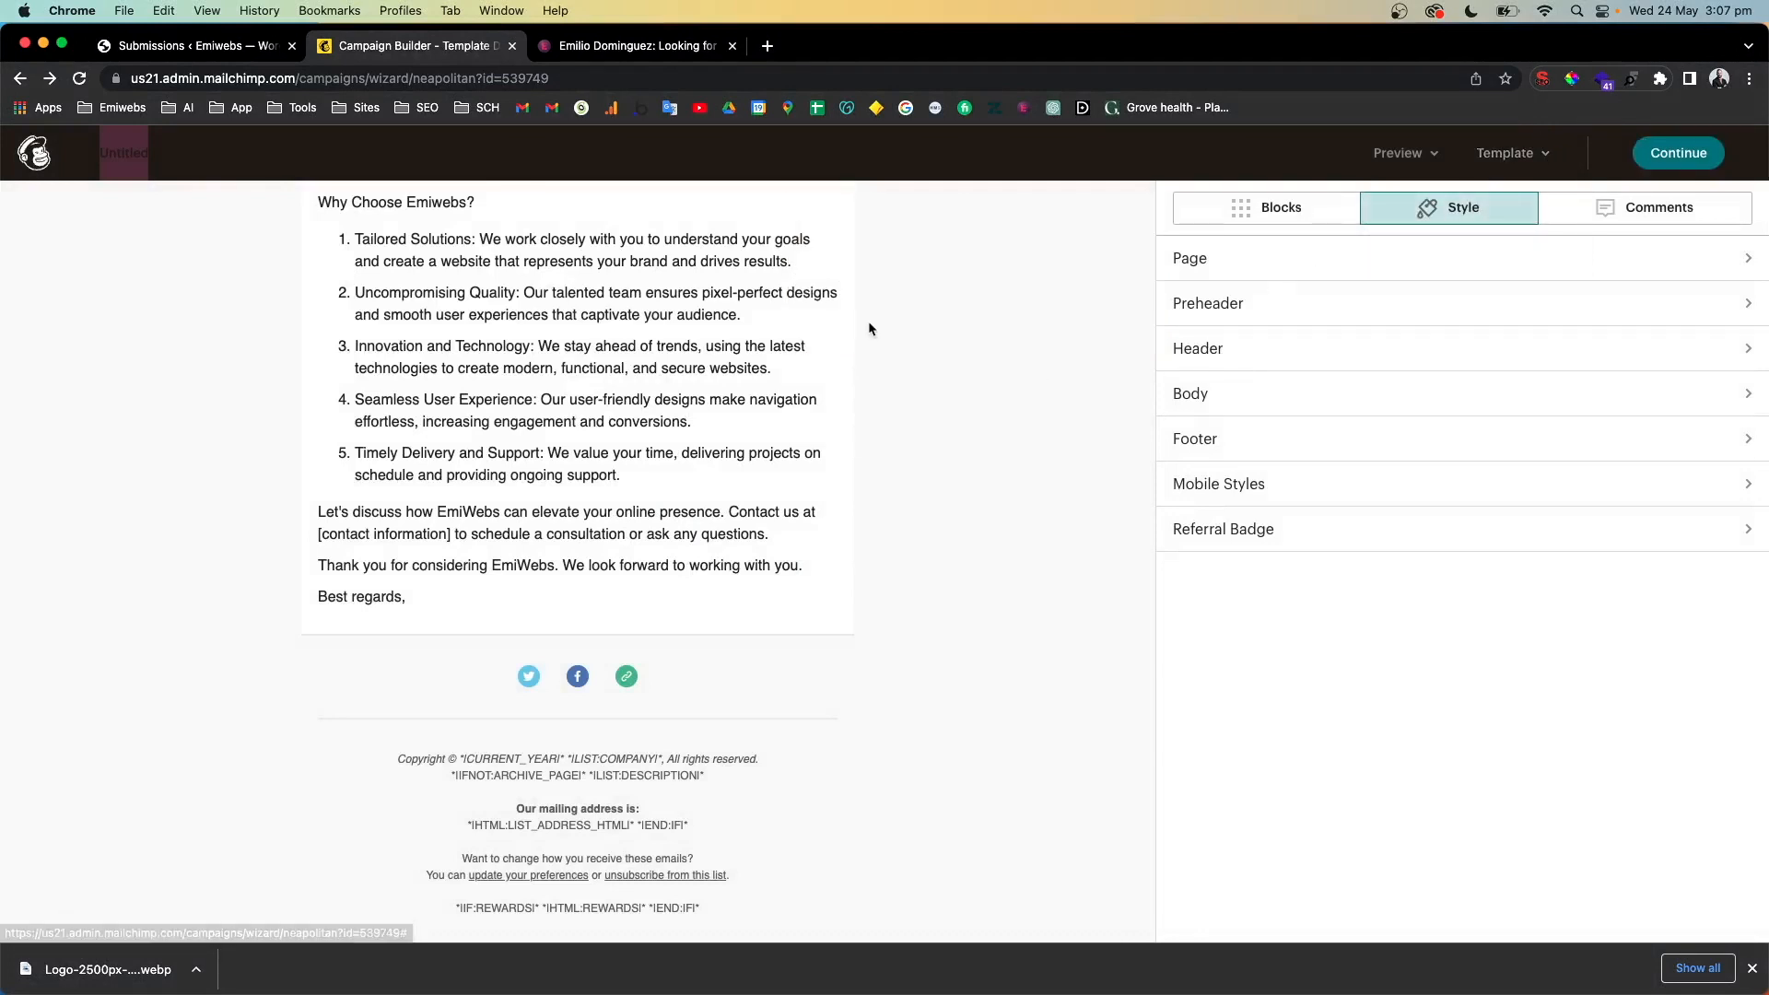
{"action": "left_click", "coordinate": [1268, 213]}
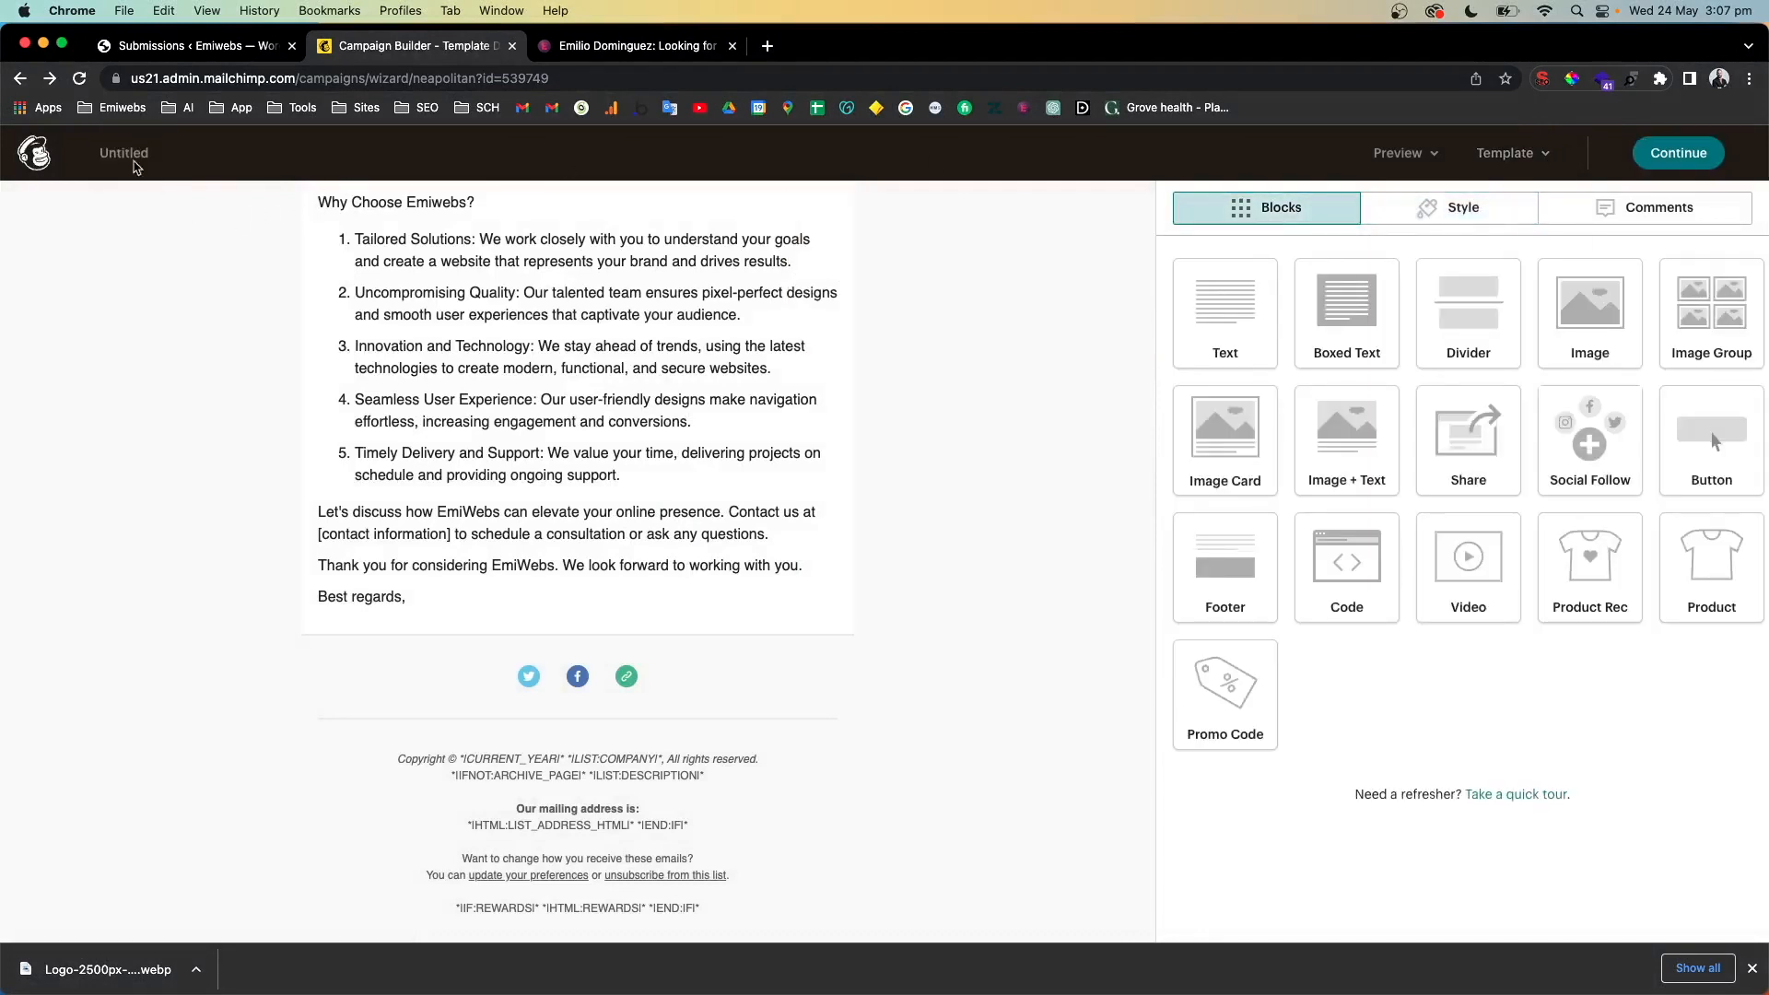
Check the whole email from logo to footer in the builder and in preview mode, and exit the preview
{"action": "scroll", "coordinate": [1100, 387], "scroll_direction": "up", "scroll_amount": 2}
{"action": "scroll", "coordinate": [1098, 390], "scroll_direction": "up", "scroll_amount": 2}
{"action": "scroll", "coordinate": [654, 608], "scroll_direction": "down", "scroll_amount": 4}
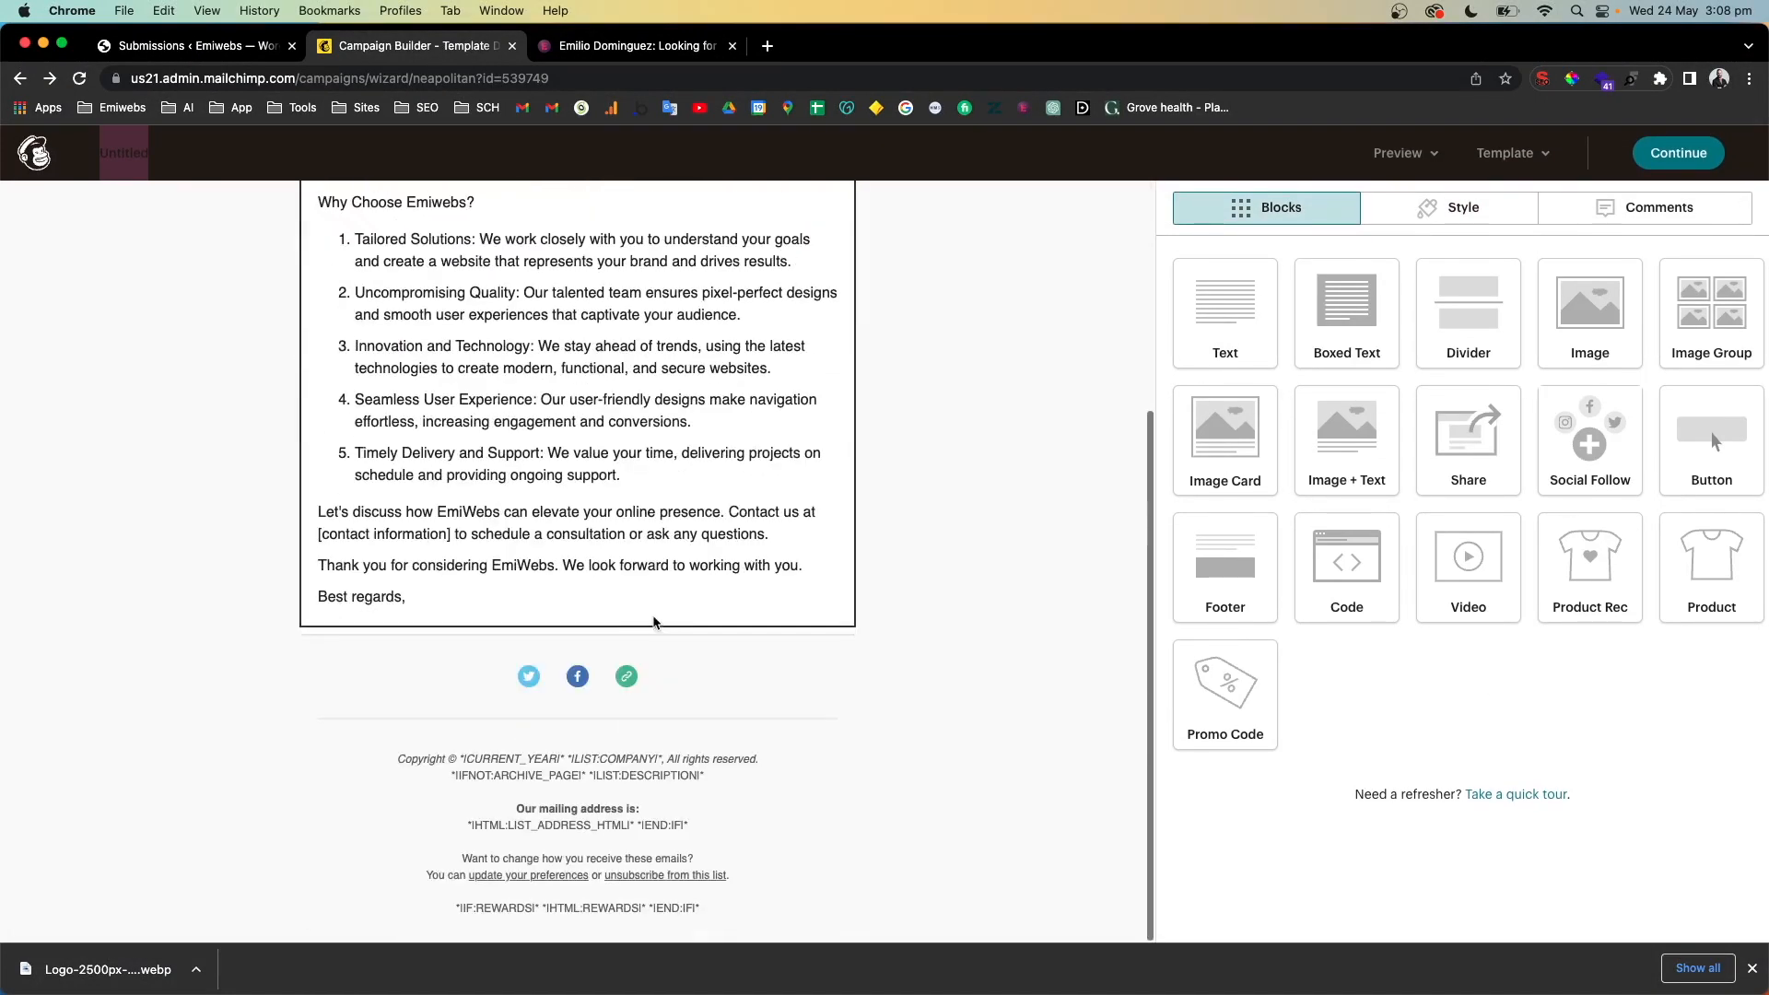
{"action": "scroll", "coordinate": [884, 568], "scroll_direction": "up", "scroll_amount": 4}
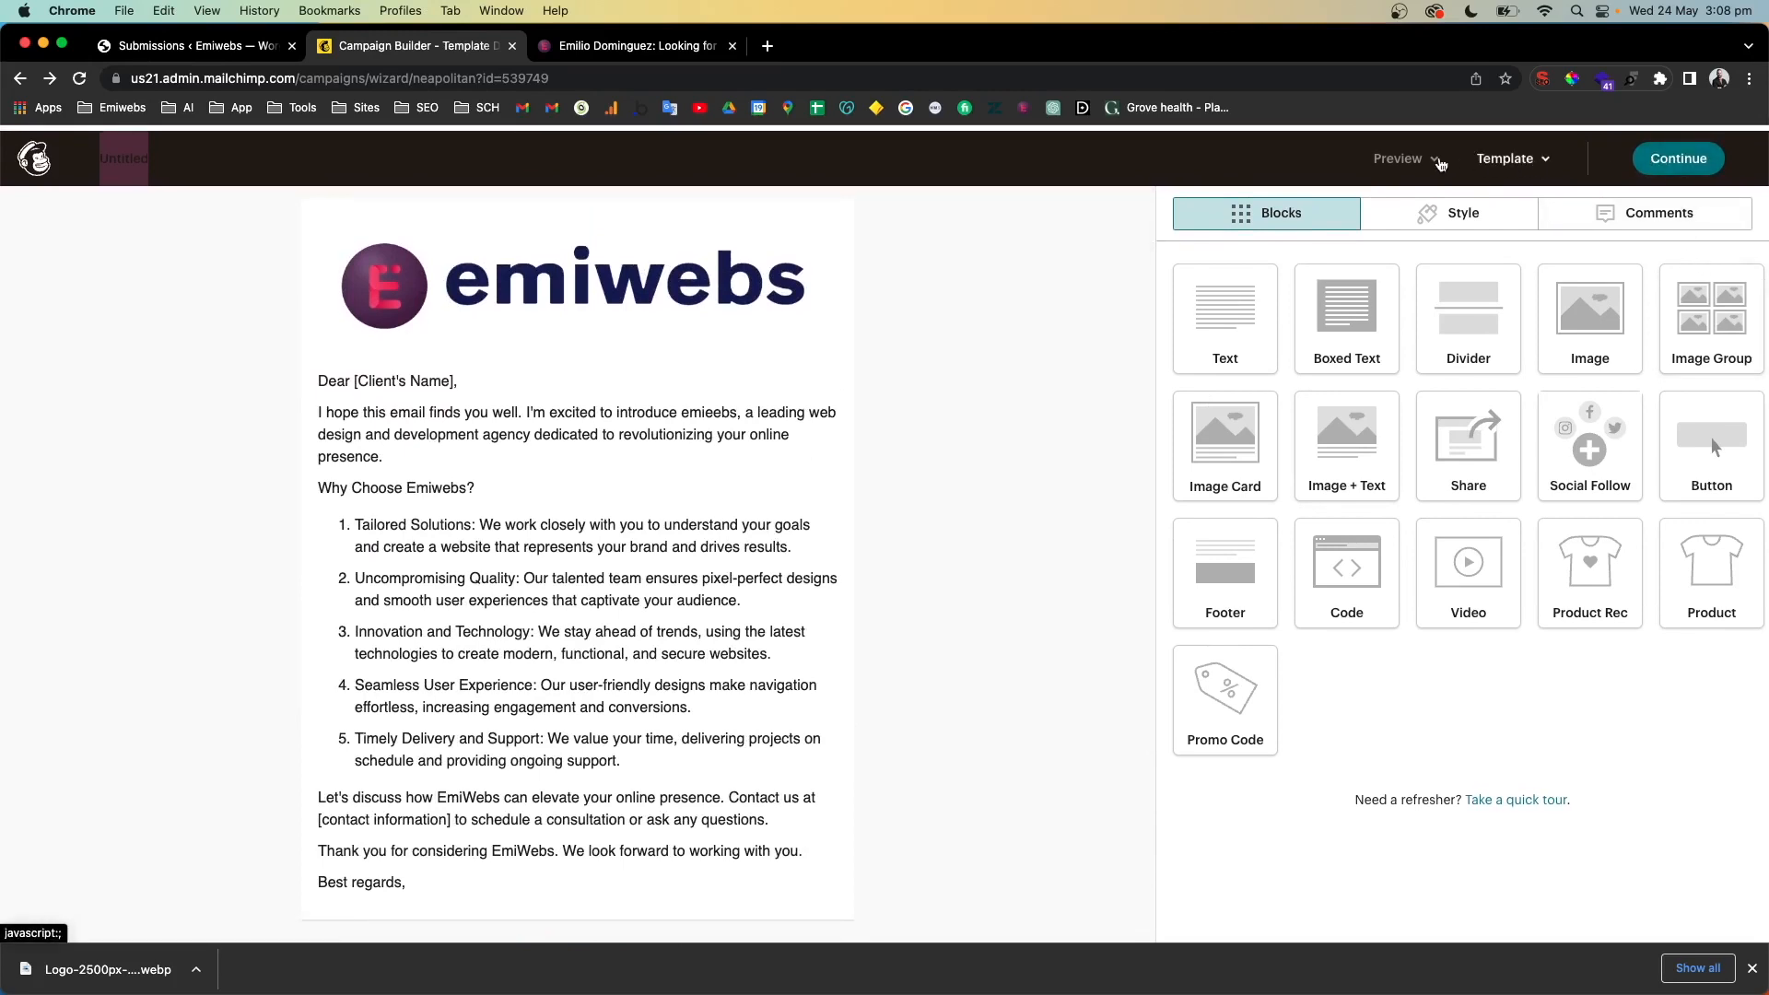
{"action": "left_click", "coordinate": [1443, 164]}
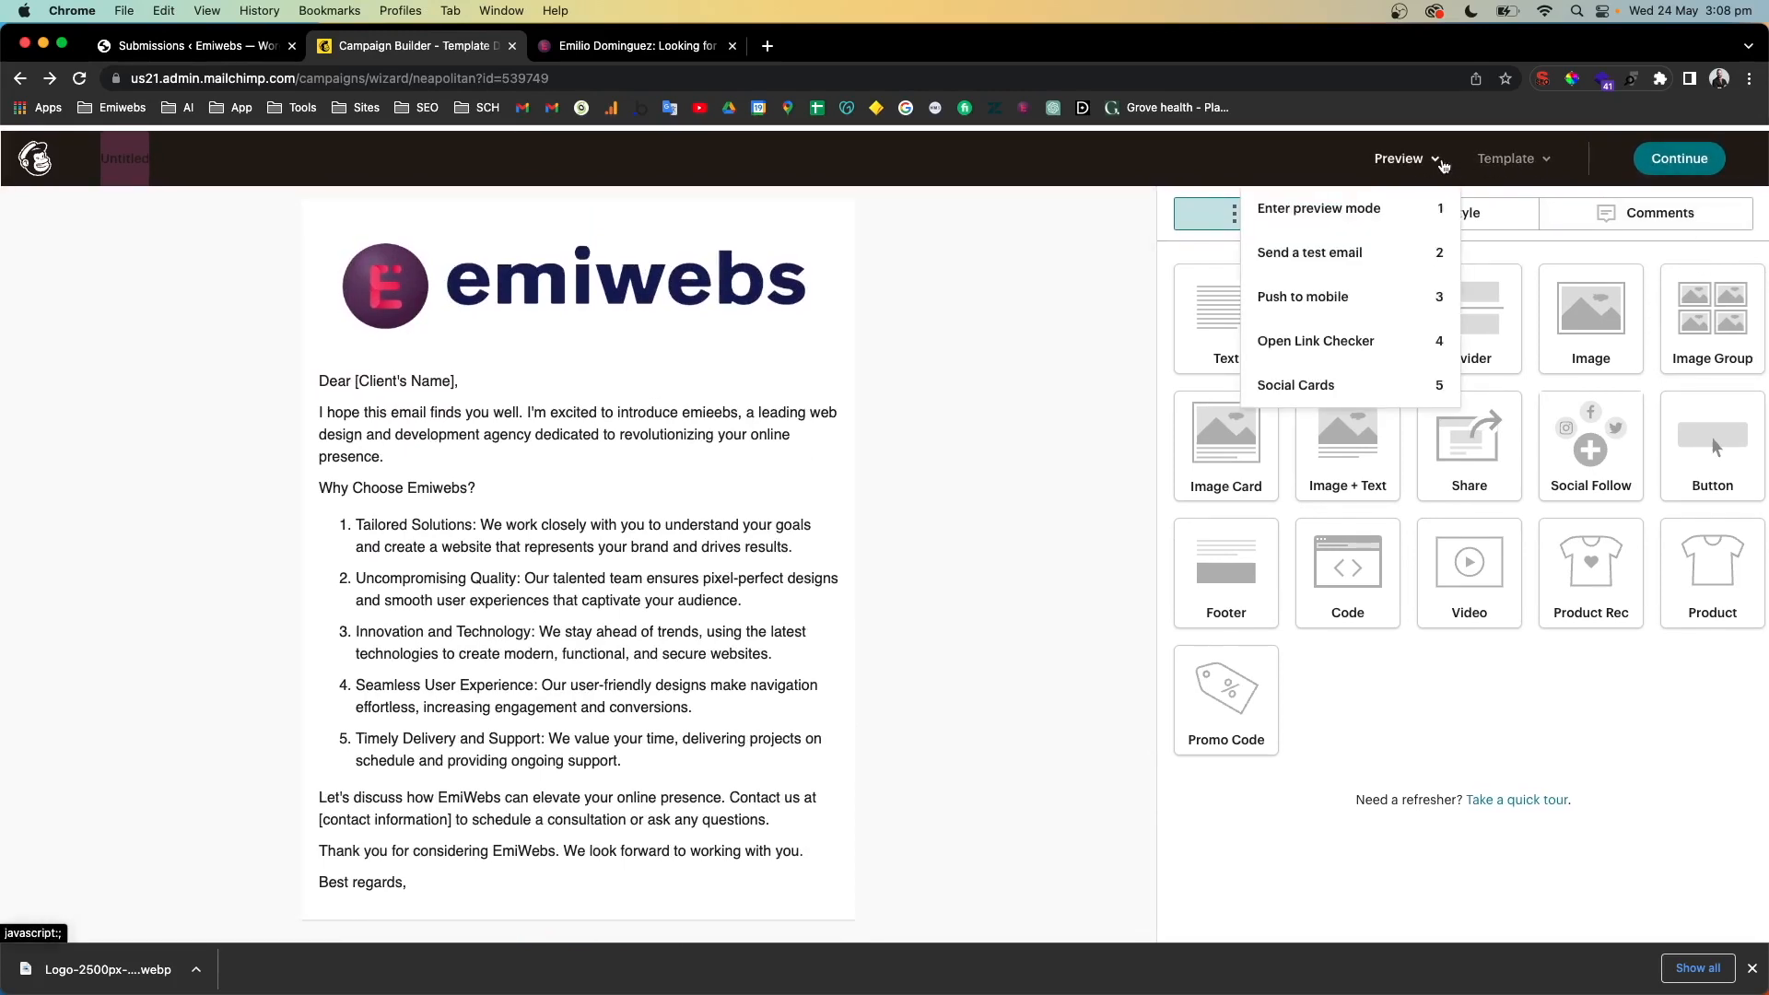
{"action": "left_click", "coordinate": [1508, 159]}
{"action": "left_click", "coordinate": [1333, 218]}
{"action": "scroll", "coordinate": [659, 455], "scroll_direction": "down", "scroll_amount": 5}
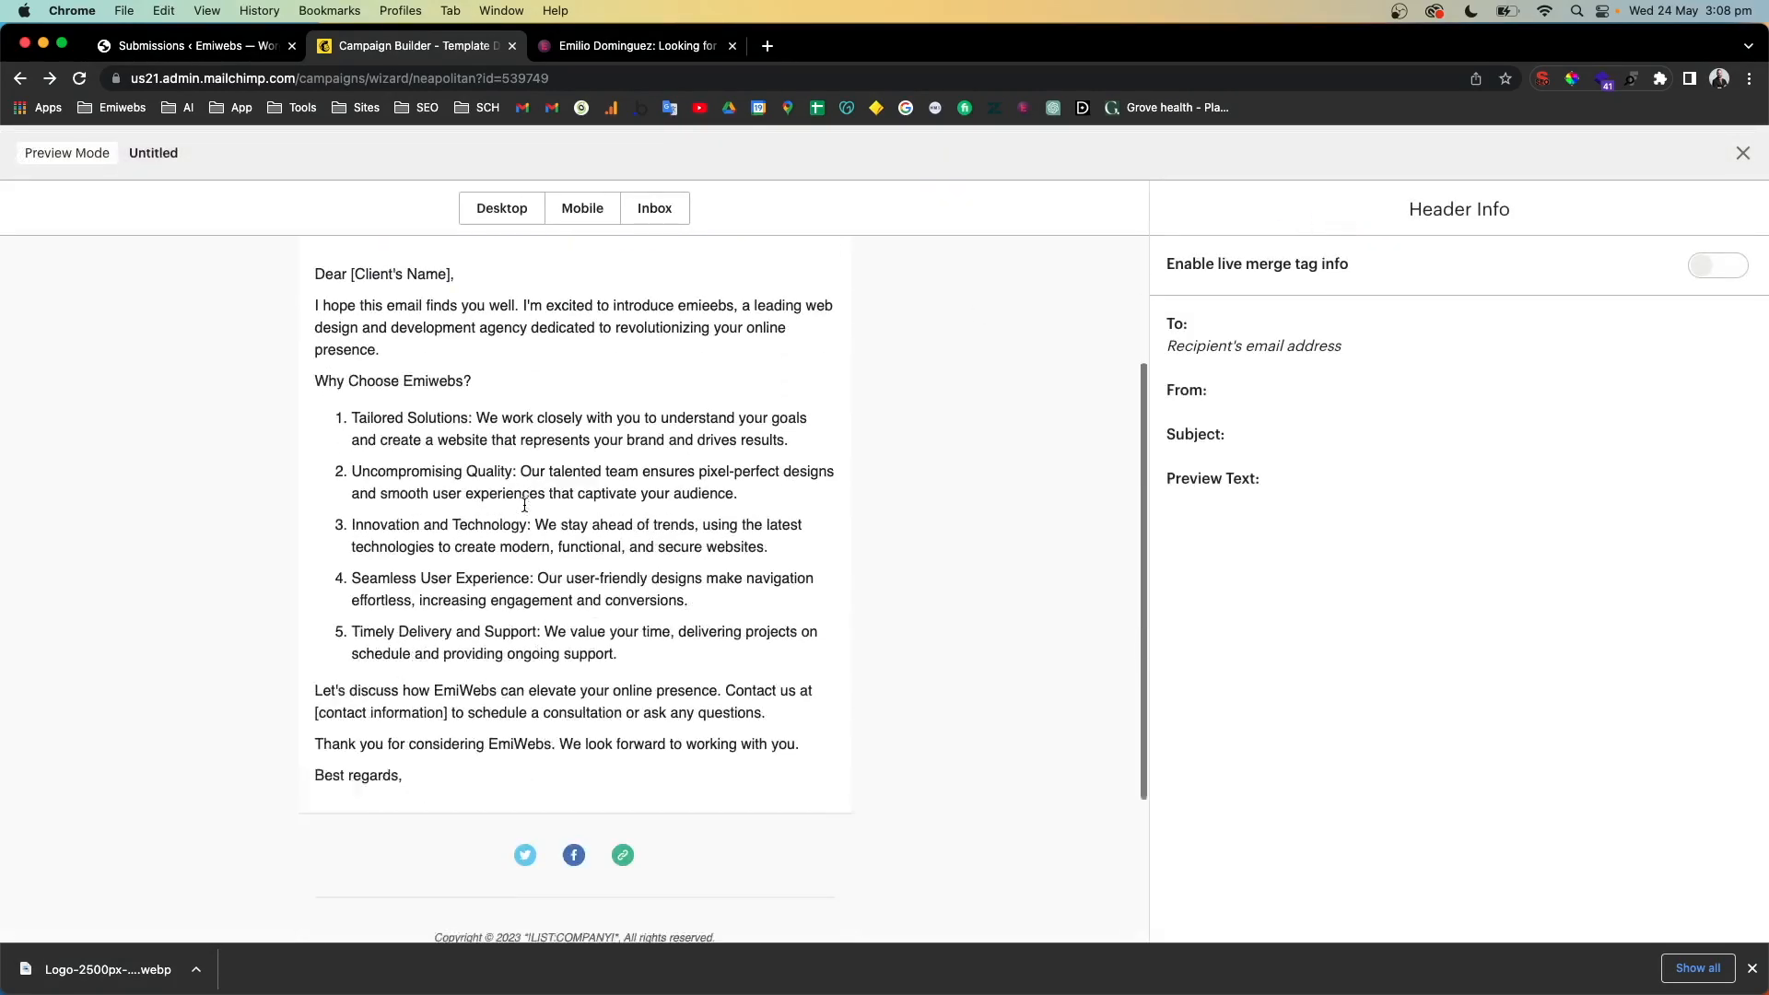
{"action": "scroll", "coordinate": [590, 479], "scroll_direction": "up", "scroll_amount": 5}
{"action": "scroll", "coordinate": [526, 510], "scroll_direction": "down", "scroll_amount": 5}
{"action": "scroll", "coordinate": [526, 509], "scroll_direction": "up", "scroll_amount": 5}
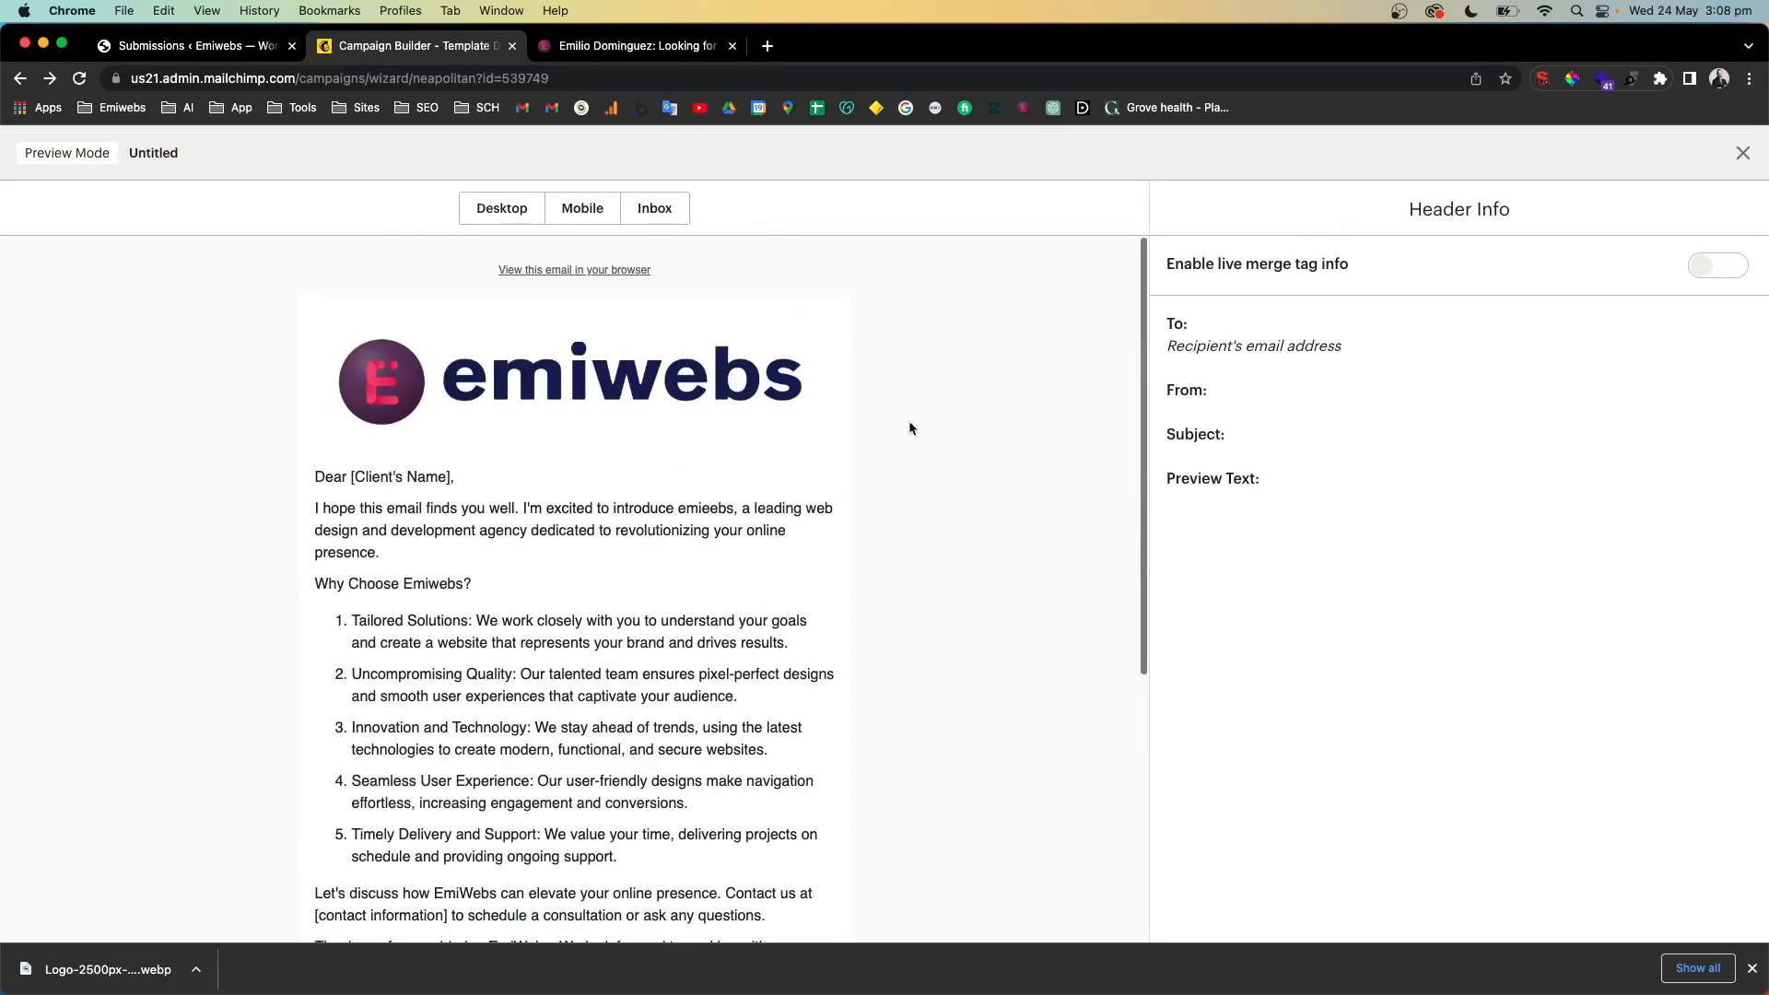
{"action": "left_click", "coordinate": [1741, 152]}
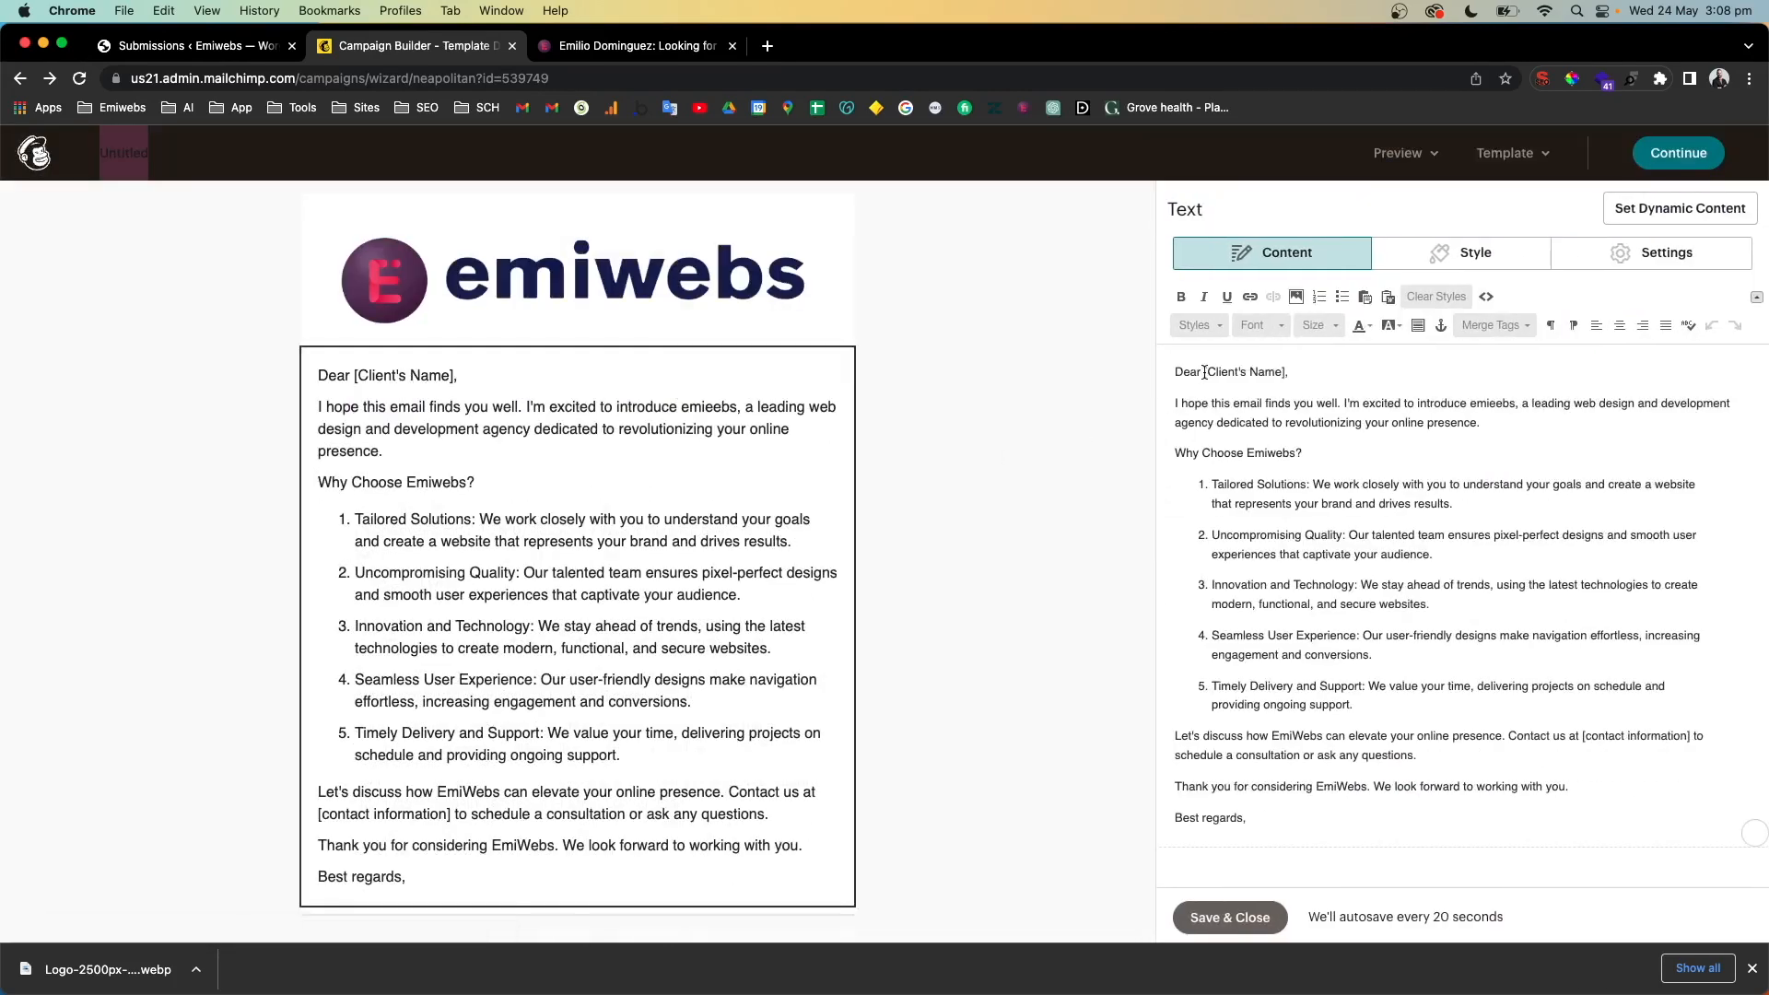
{"action": "left_click", "coordinate": [1285, 371]}
{"action": "left_click_drag", "start_coordinate": [1283, 372], "coordinate": [1215, 372]}
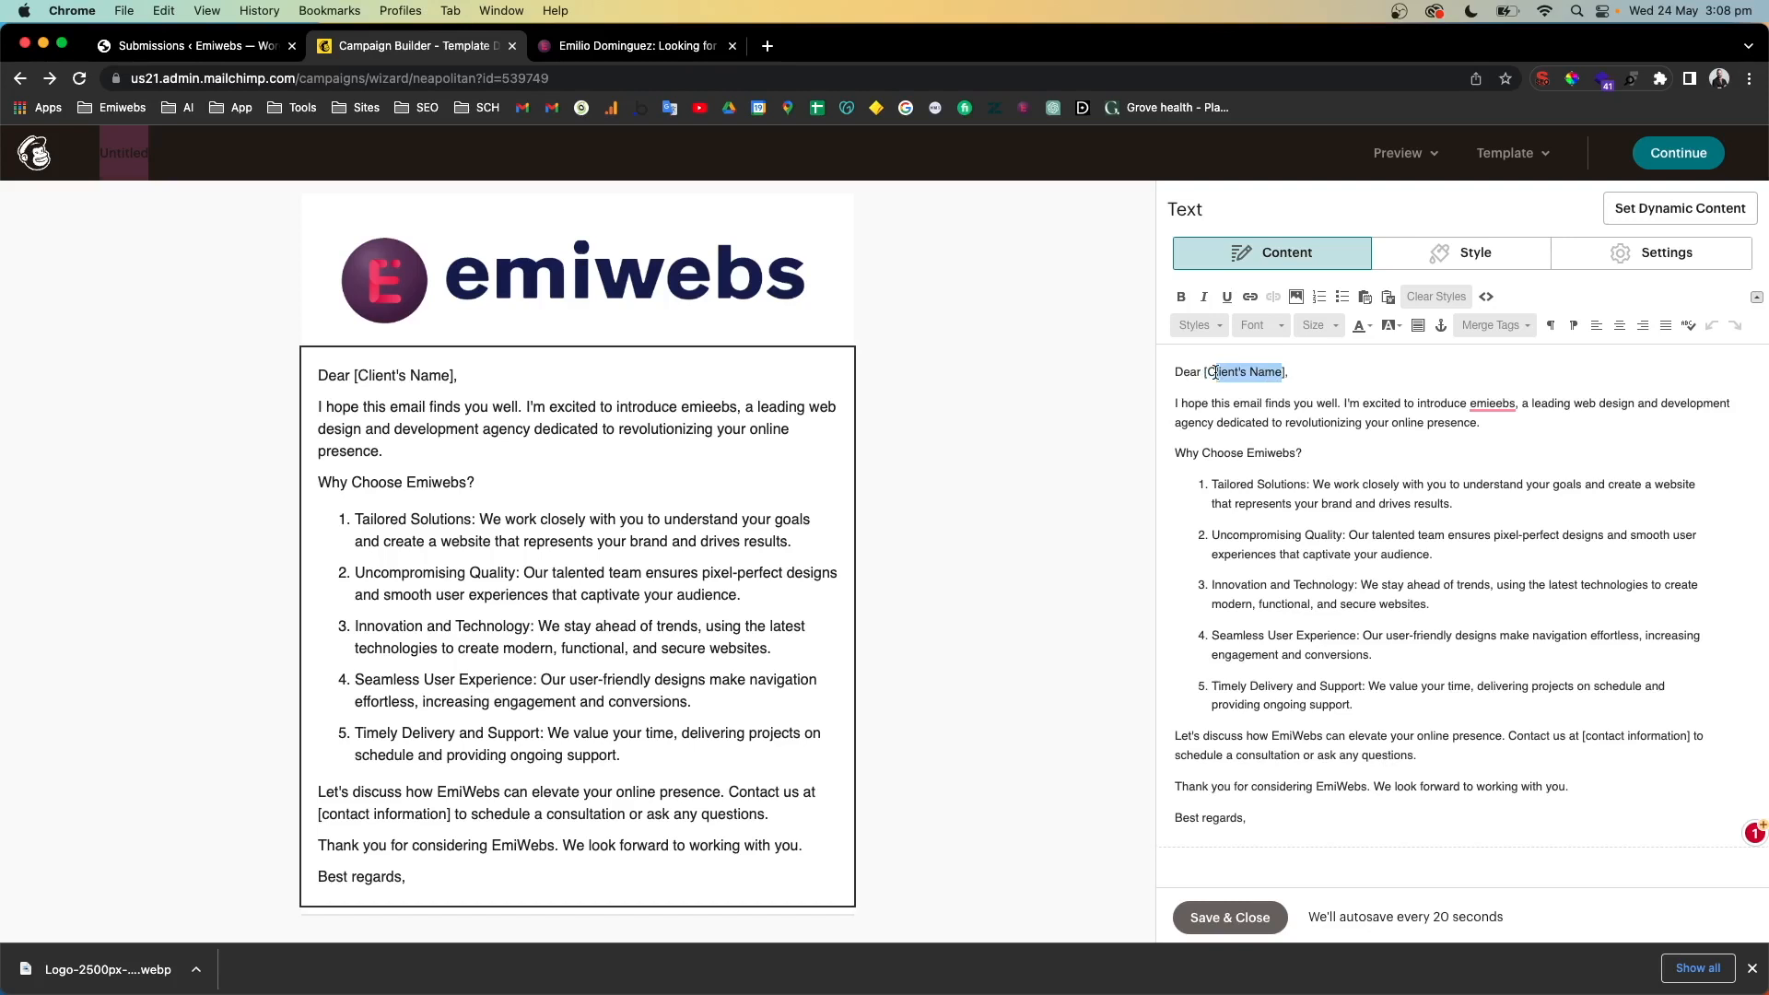
{"action": "left_click", "coordinate": [1500, 329]}
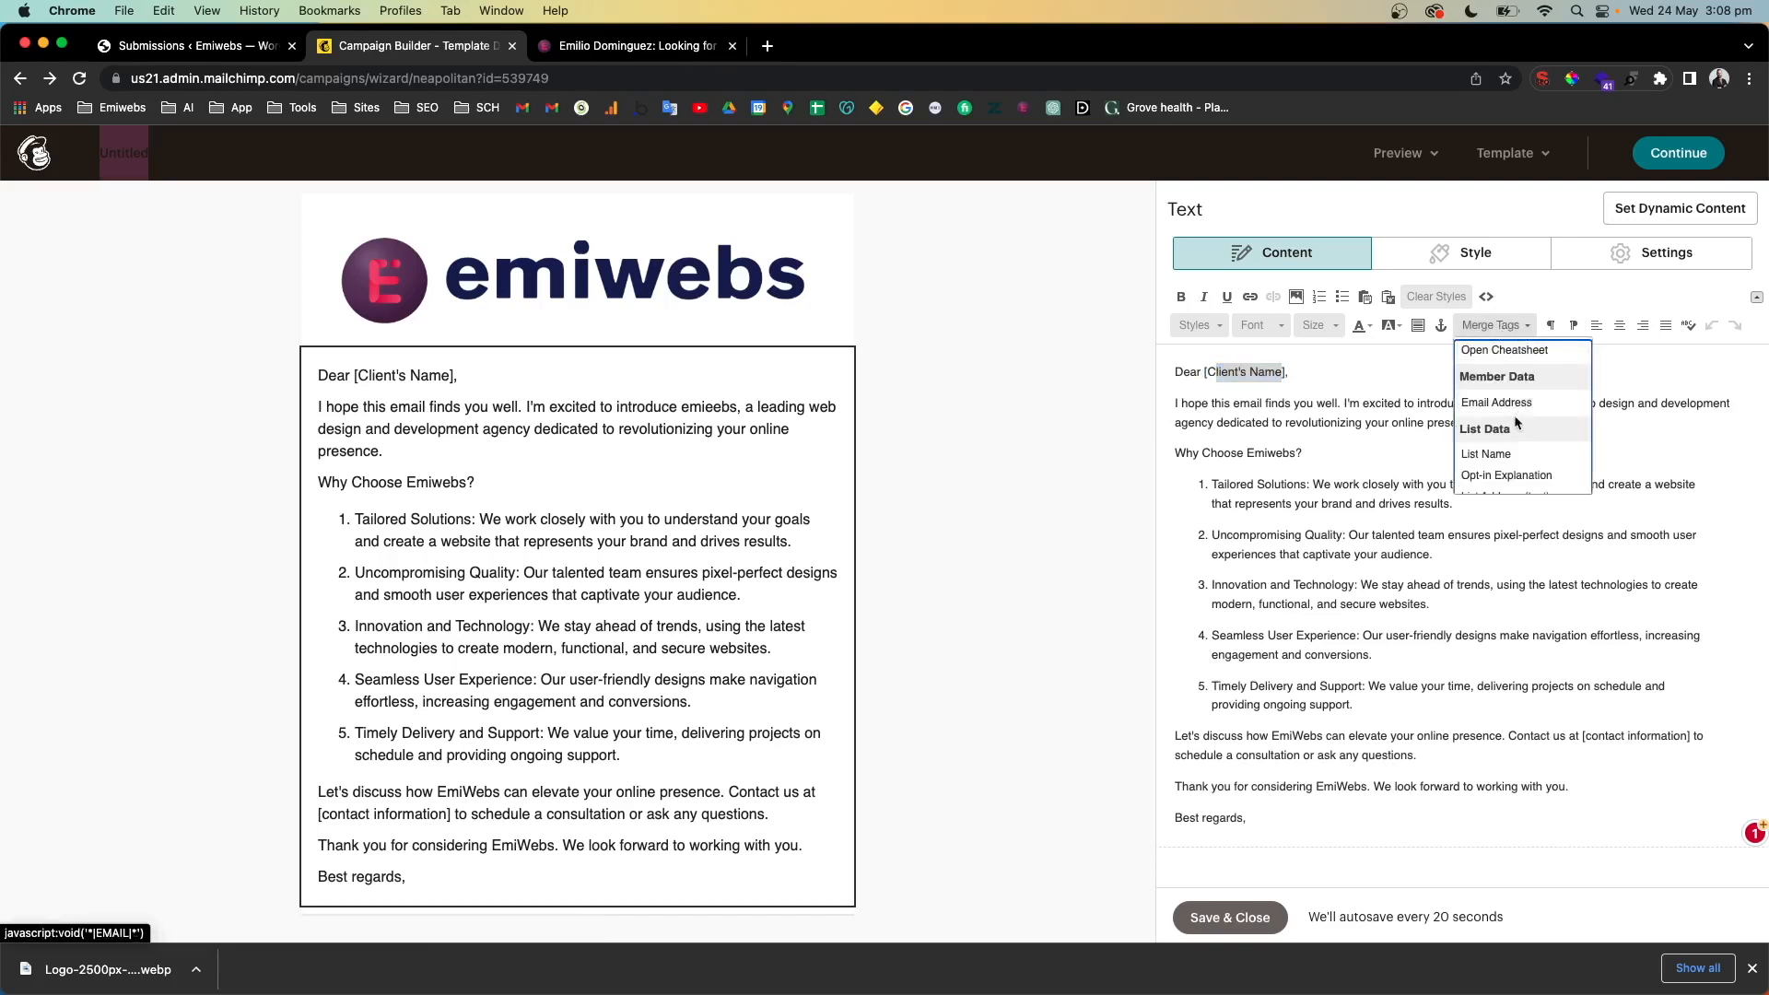
{"action": "left_click", "coordinate": [1334, 375]}
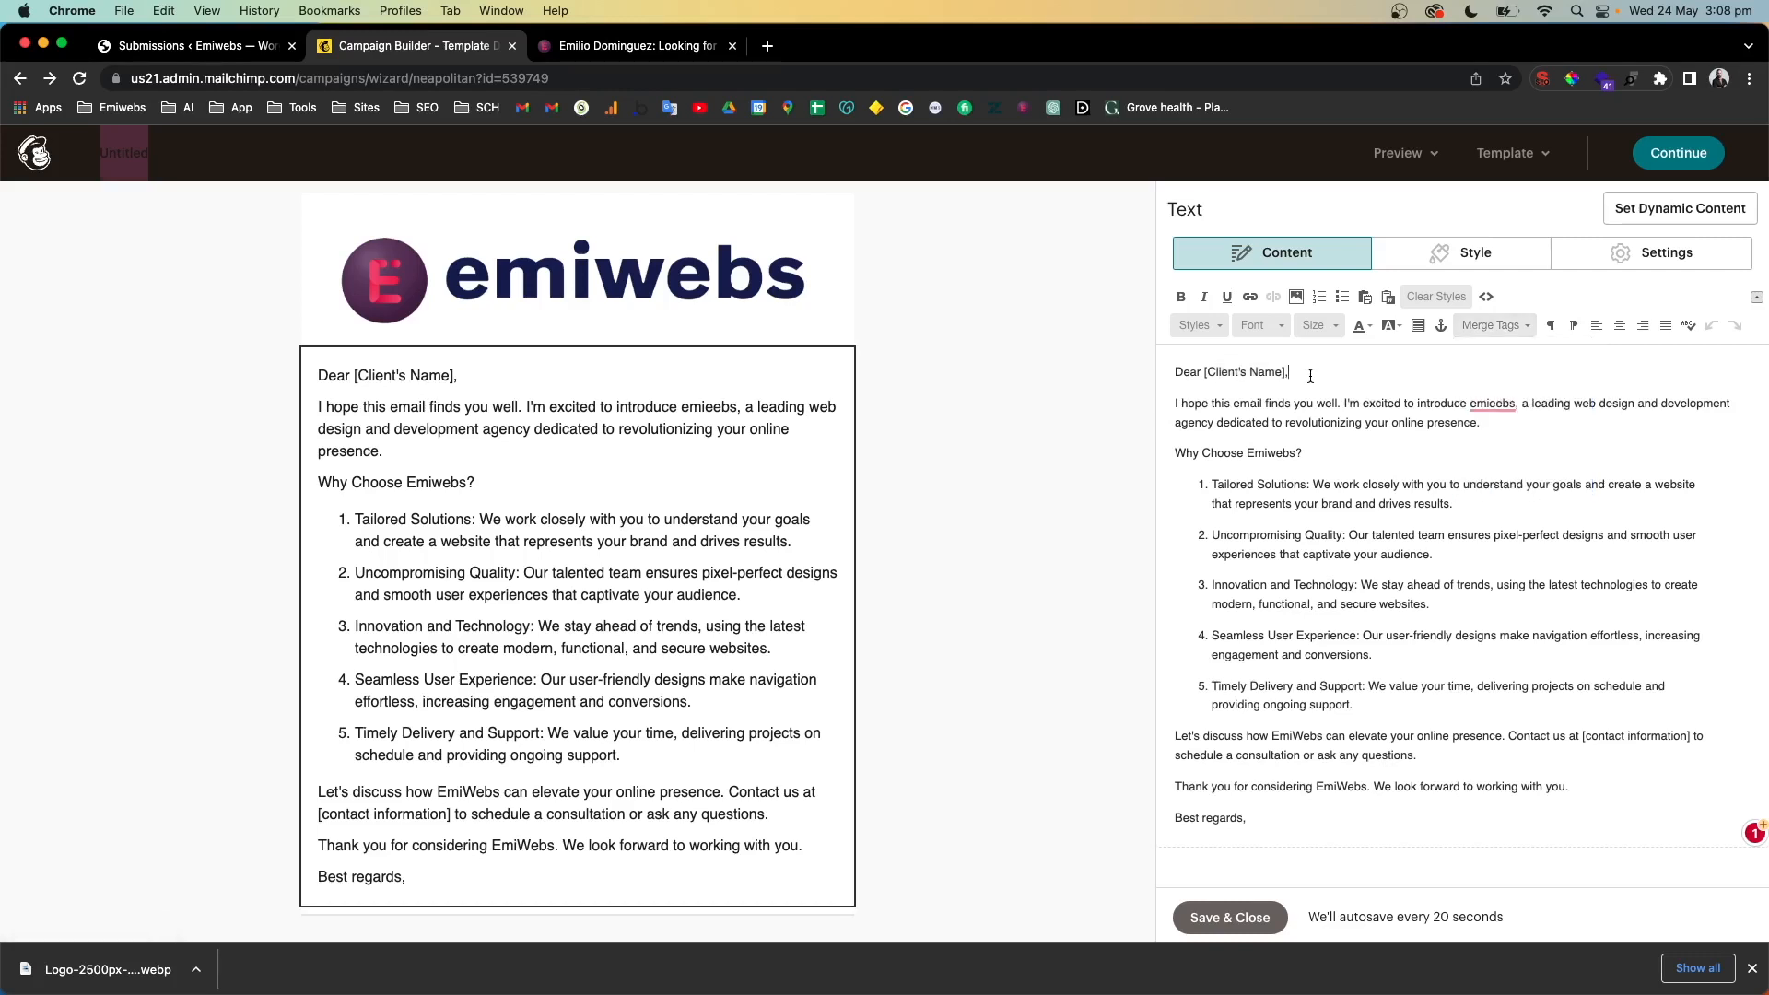
Replace the [Client's Name] placeholder in the greeting with the List Name merge tag
{"action": "left_click_drag", "start_coordinate": [1285, 374], "coordinate": [1223, 373]}
{"action": "key", "text": "BackSpace"}
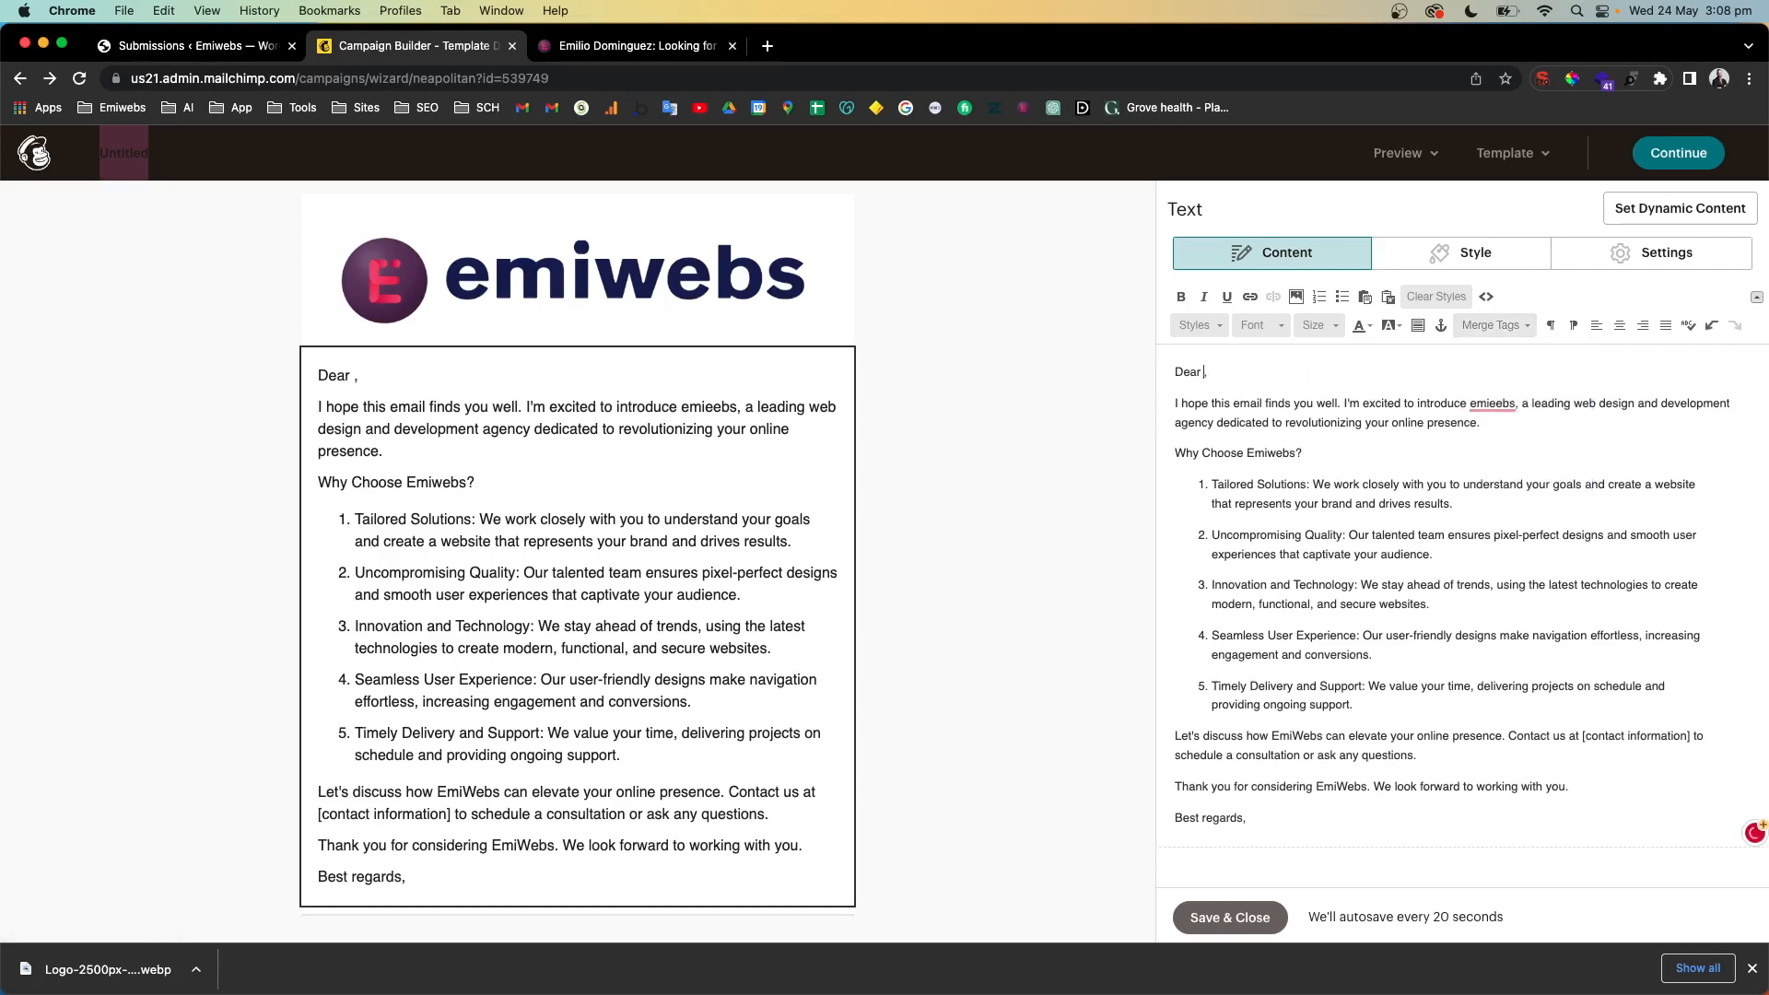
{"action": "left_click", "coordinate": [1493, 325]}
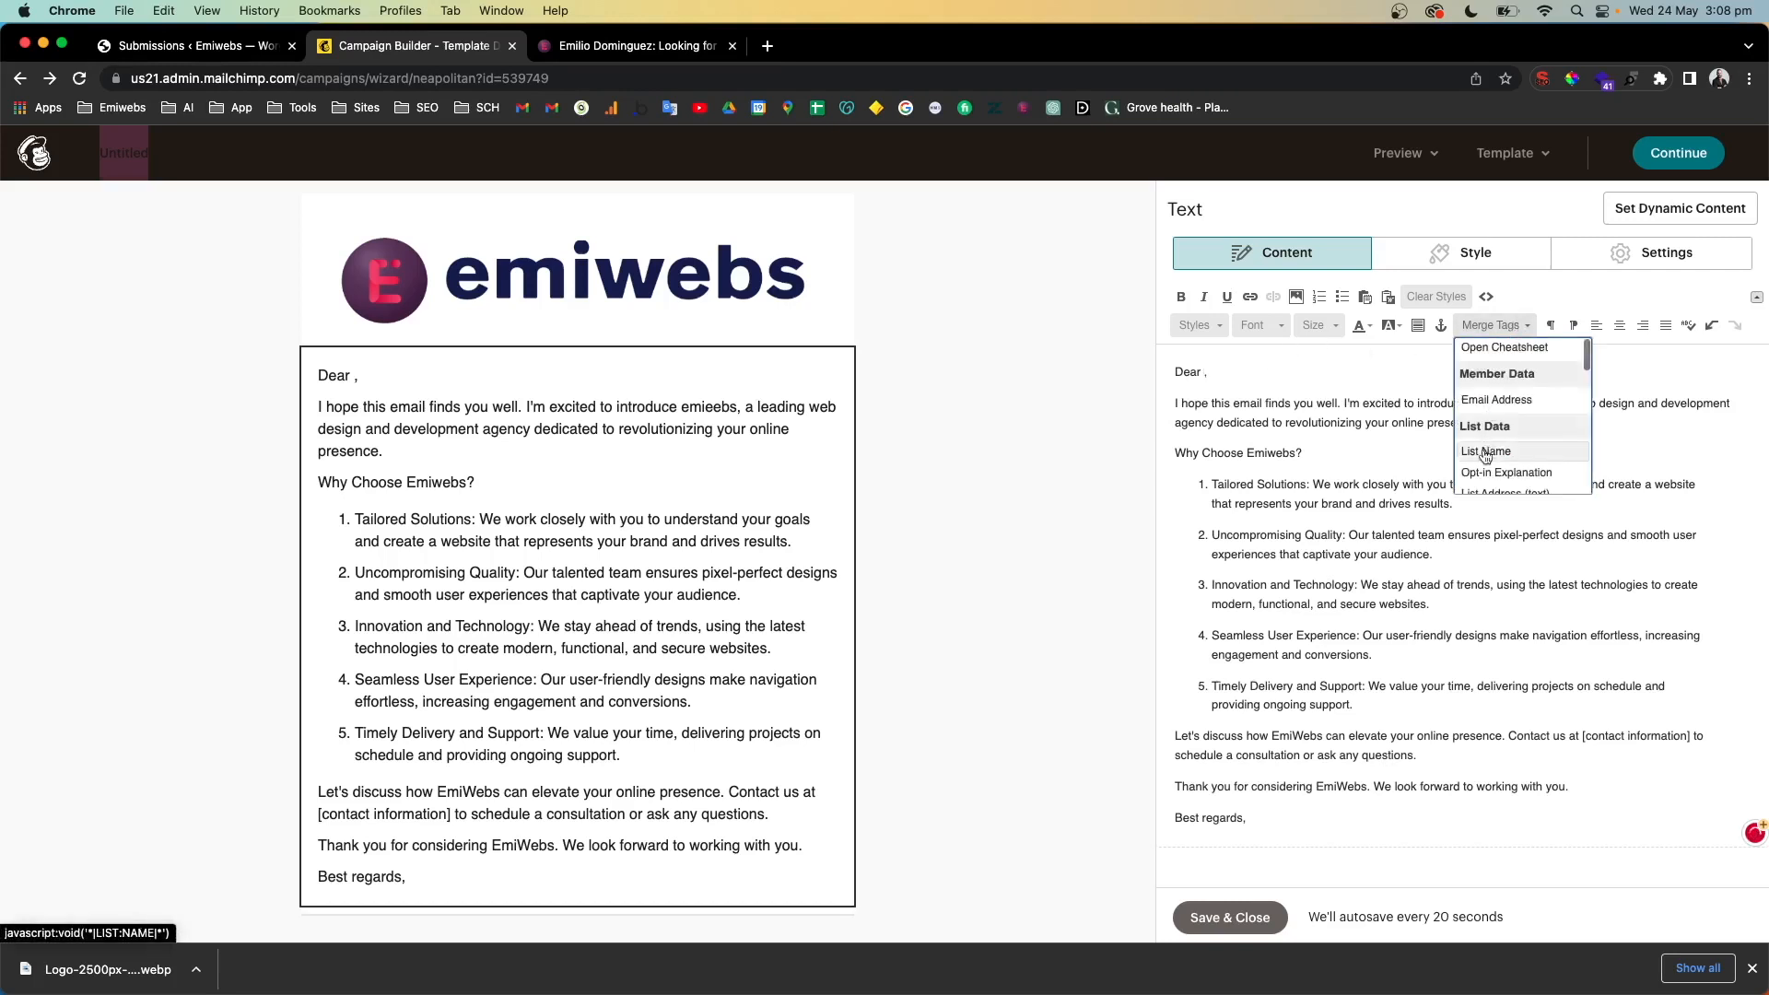
{"action": "left_click", "coordinate": [1487, 451]}
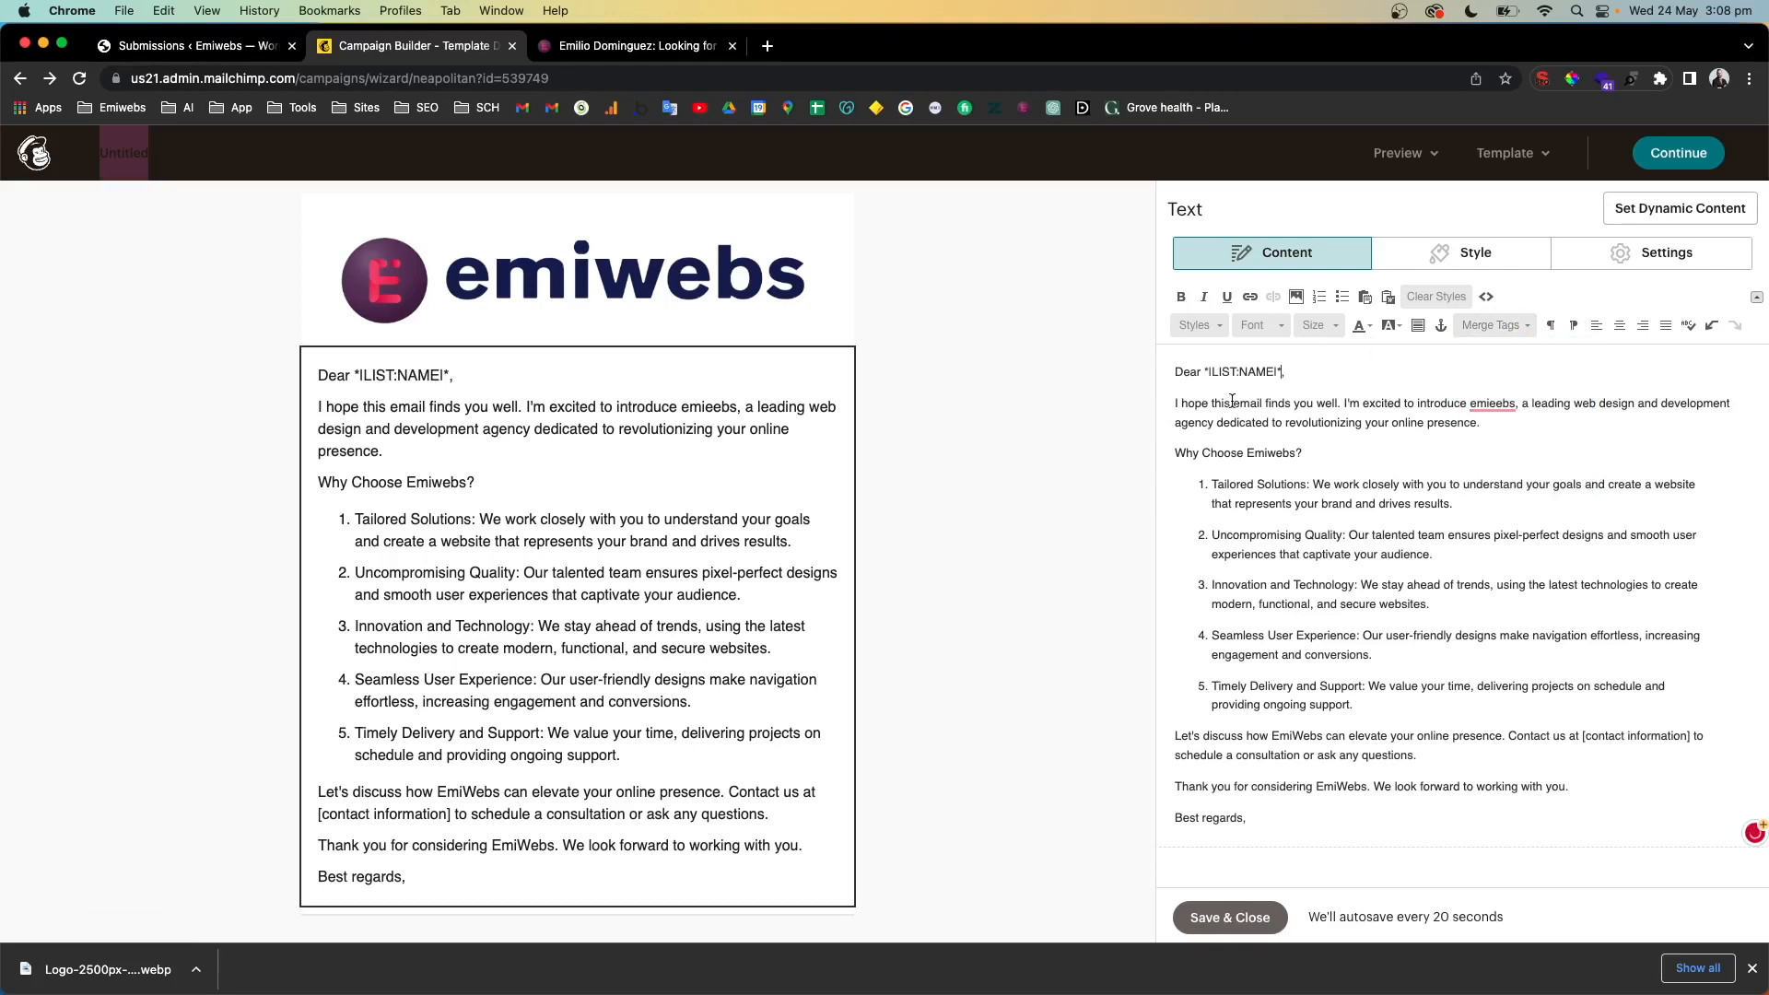
{"action": "left_click", "coordinate": [1275, 525]}
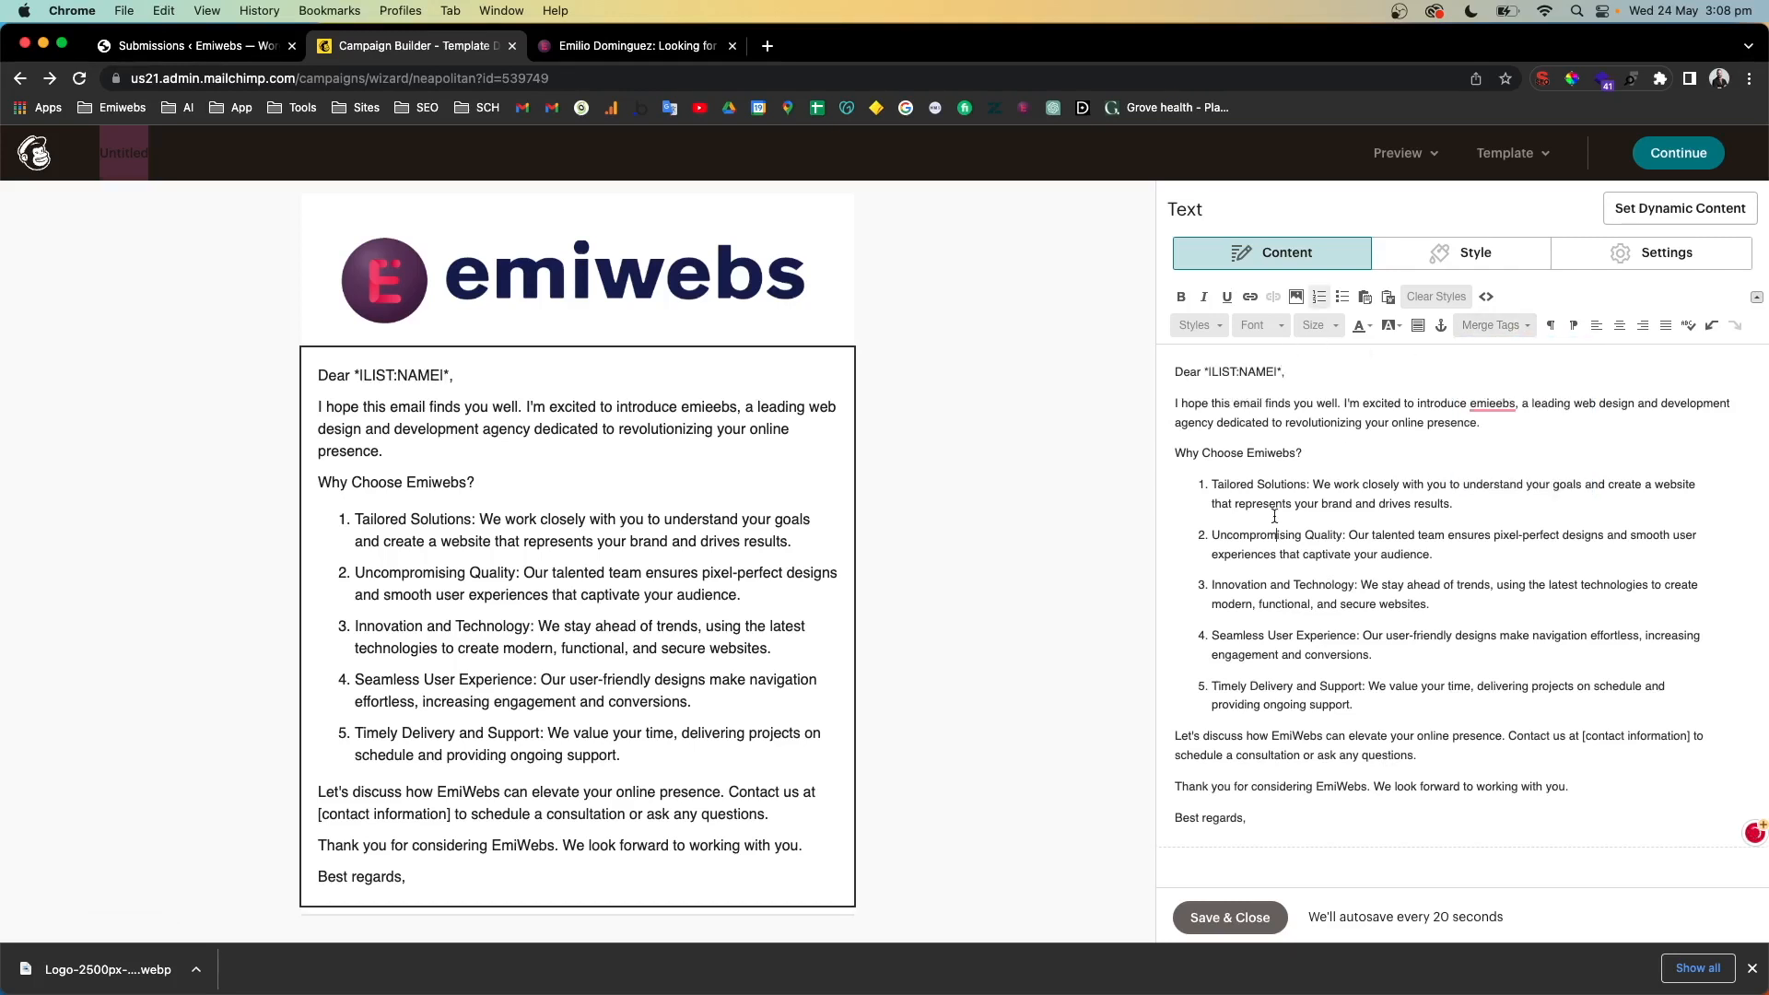
Make the "Why Choose Emiwebs?" heading bold and save the text block
{"action": "triple_click", "coordinate": [1270, 452]}
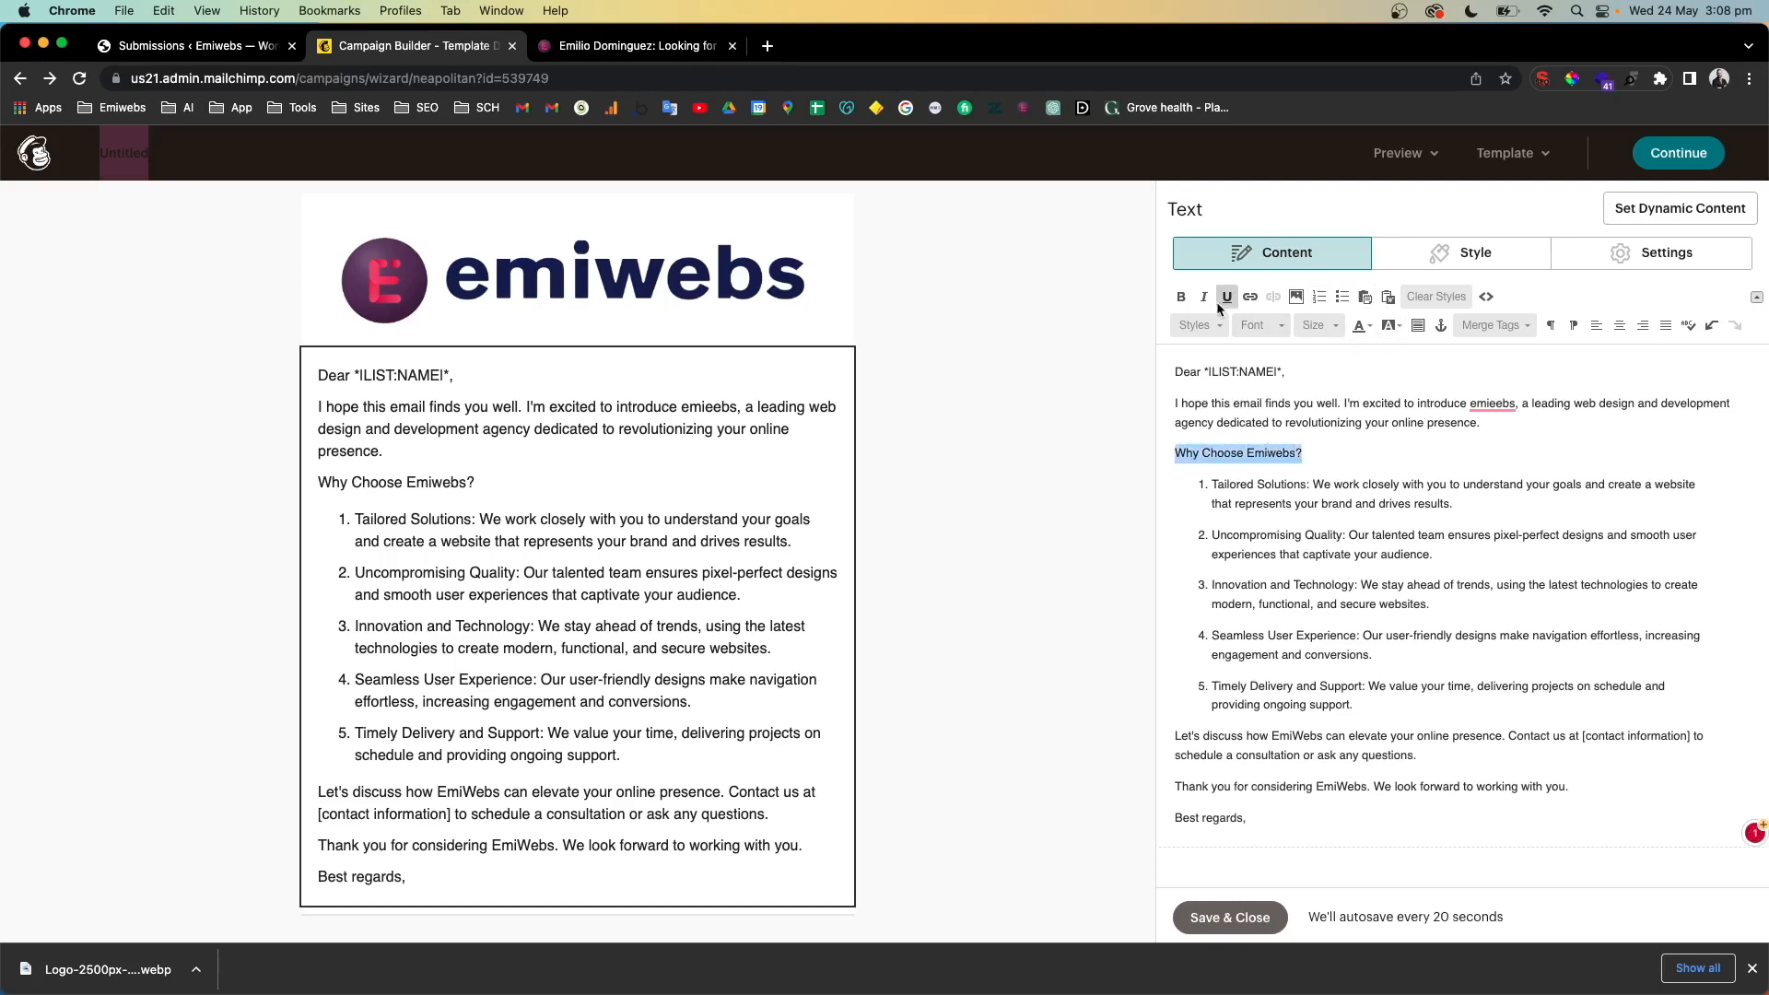
{"action": "left_click", "coordinate": [1181, 295]}
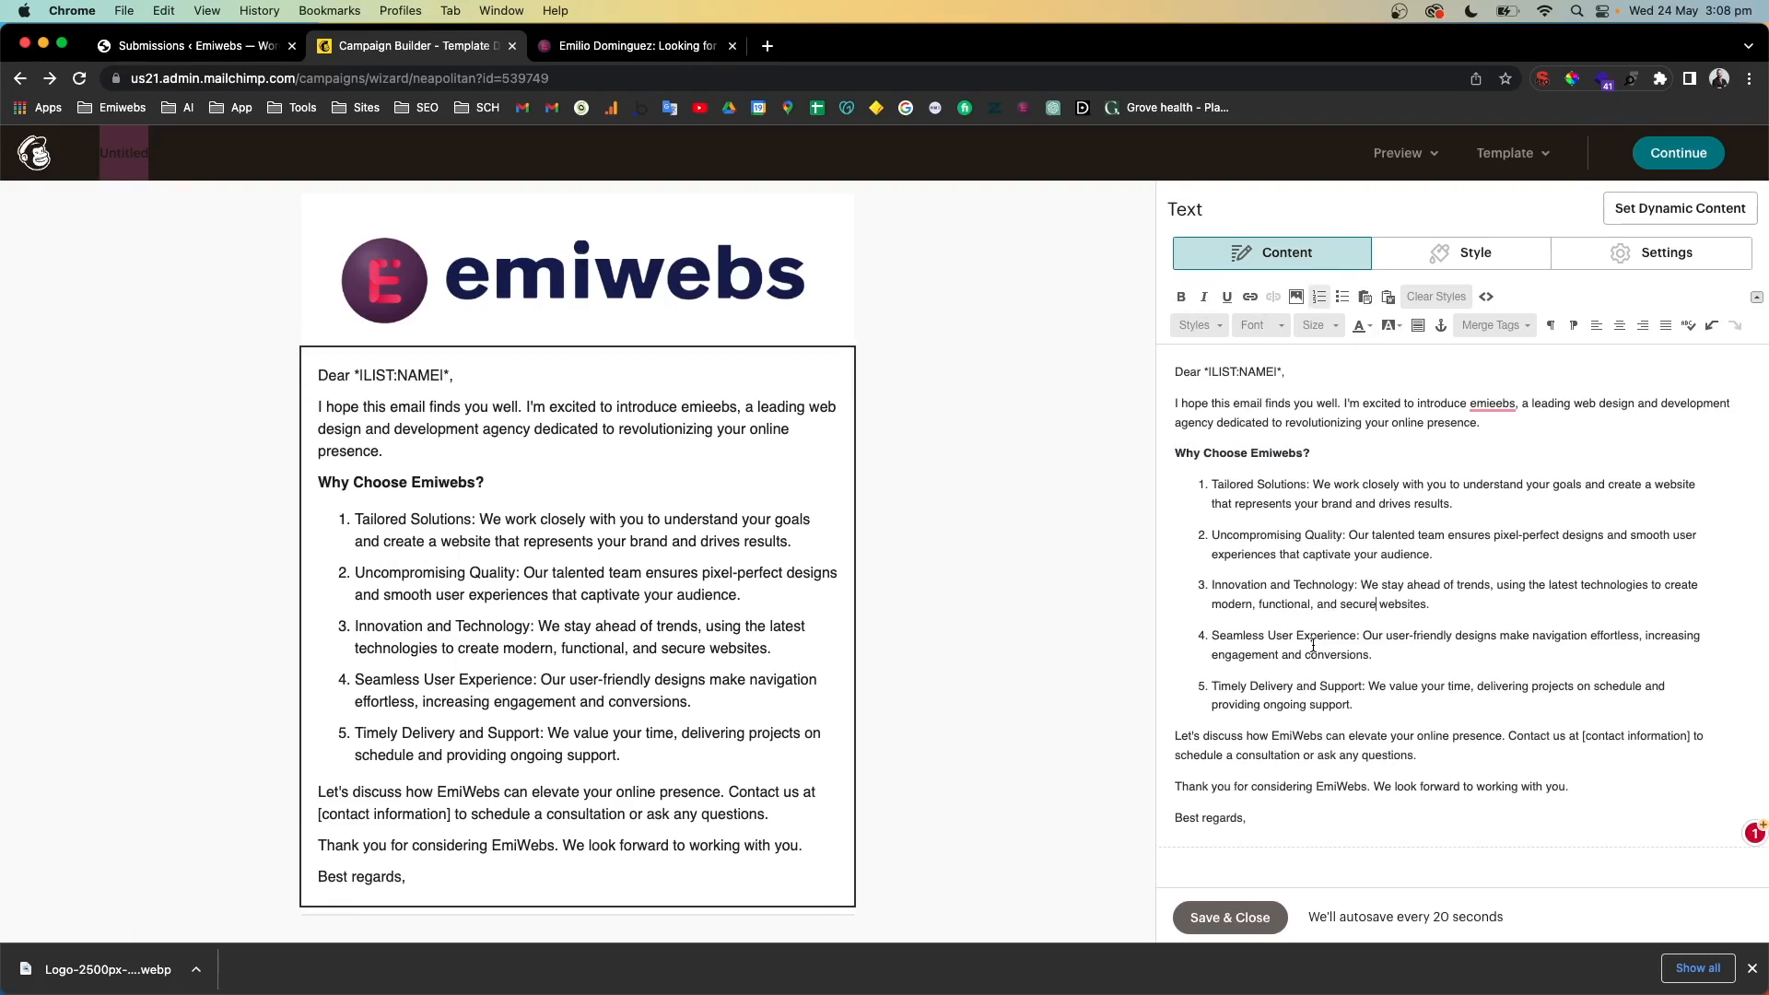
{"action": "left_click", "coordinate": [1229, 918]}
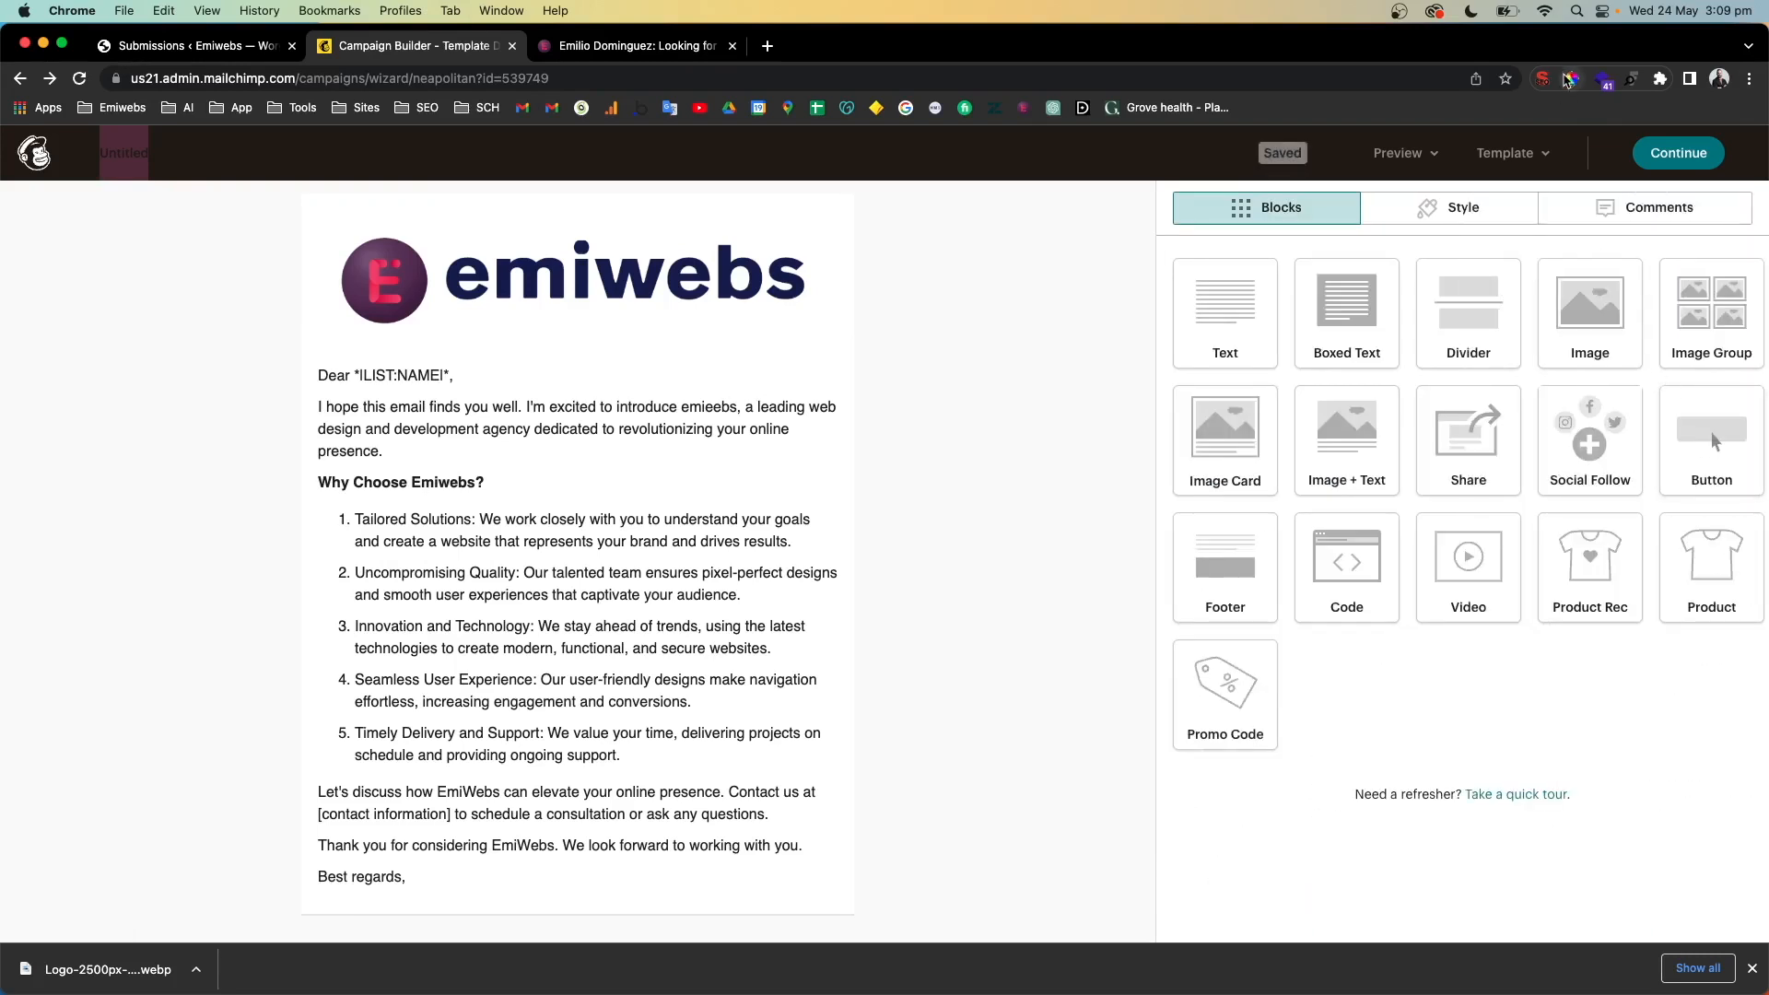
Continue from the design with the Classic Builder set as default email editor, and name the campaign "First campaign"
{"action": "left_click", "coordinate": [1676, 158]}
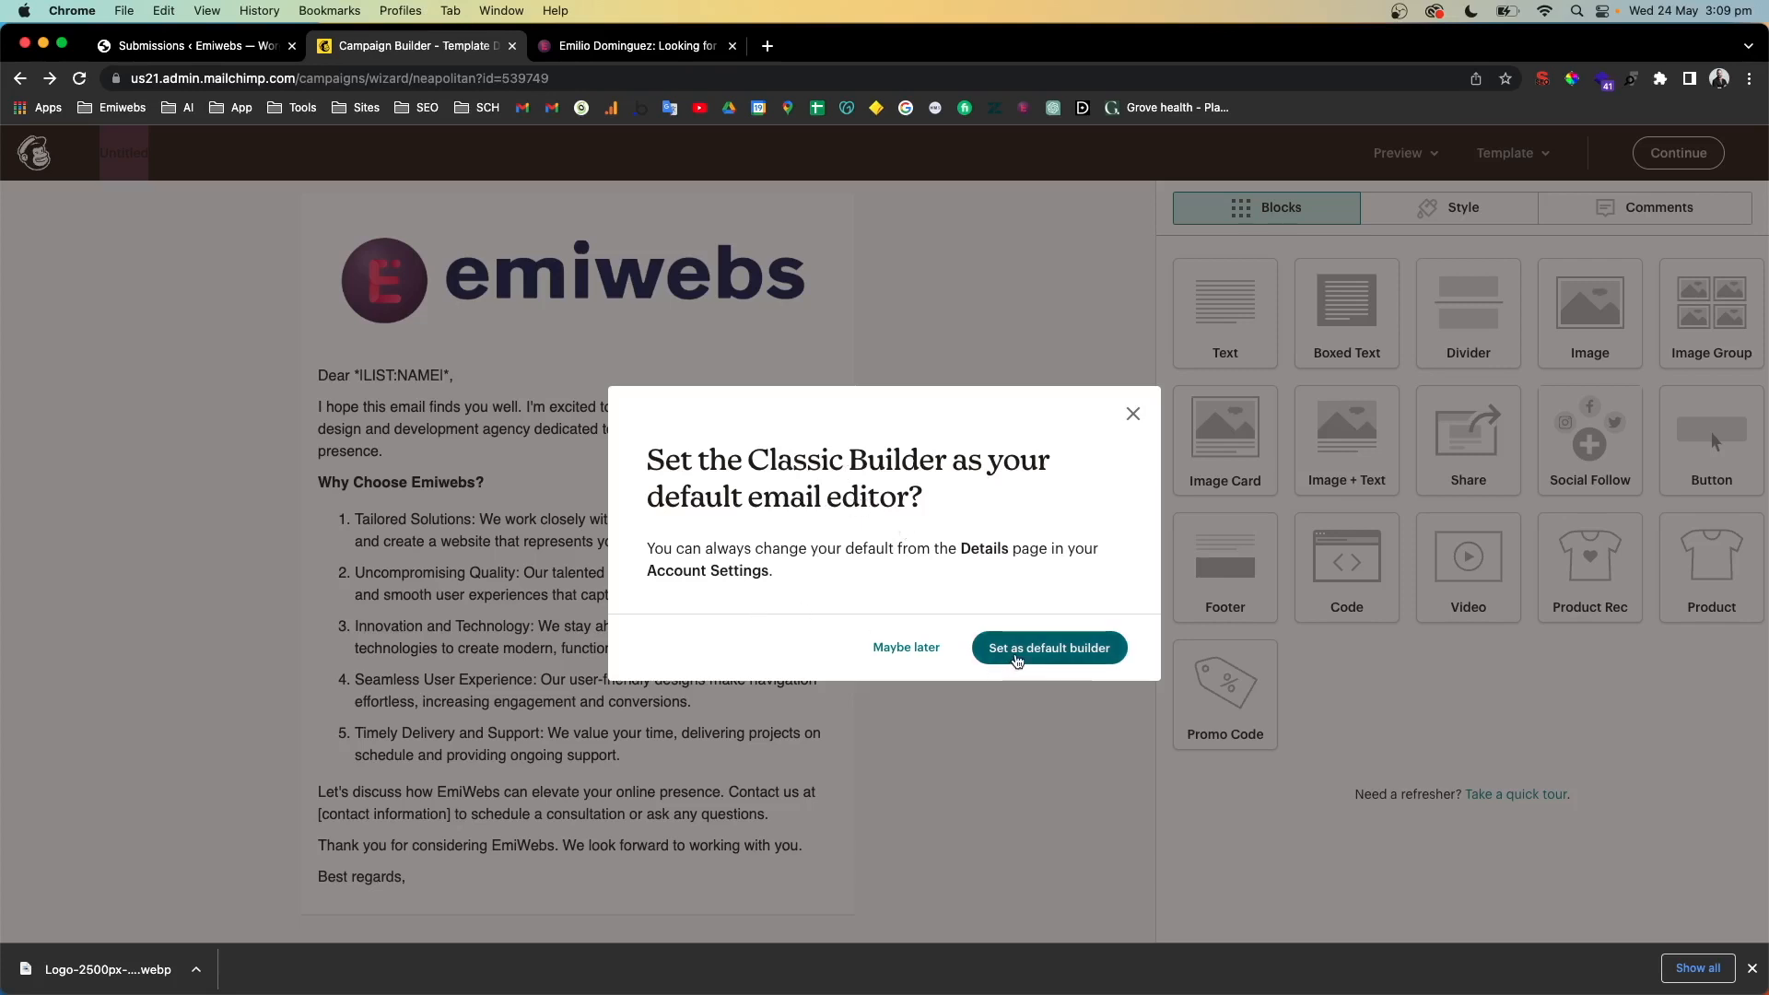
{"action": "left_click", "coordinate": [1016, 660]}
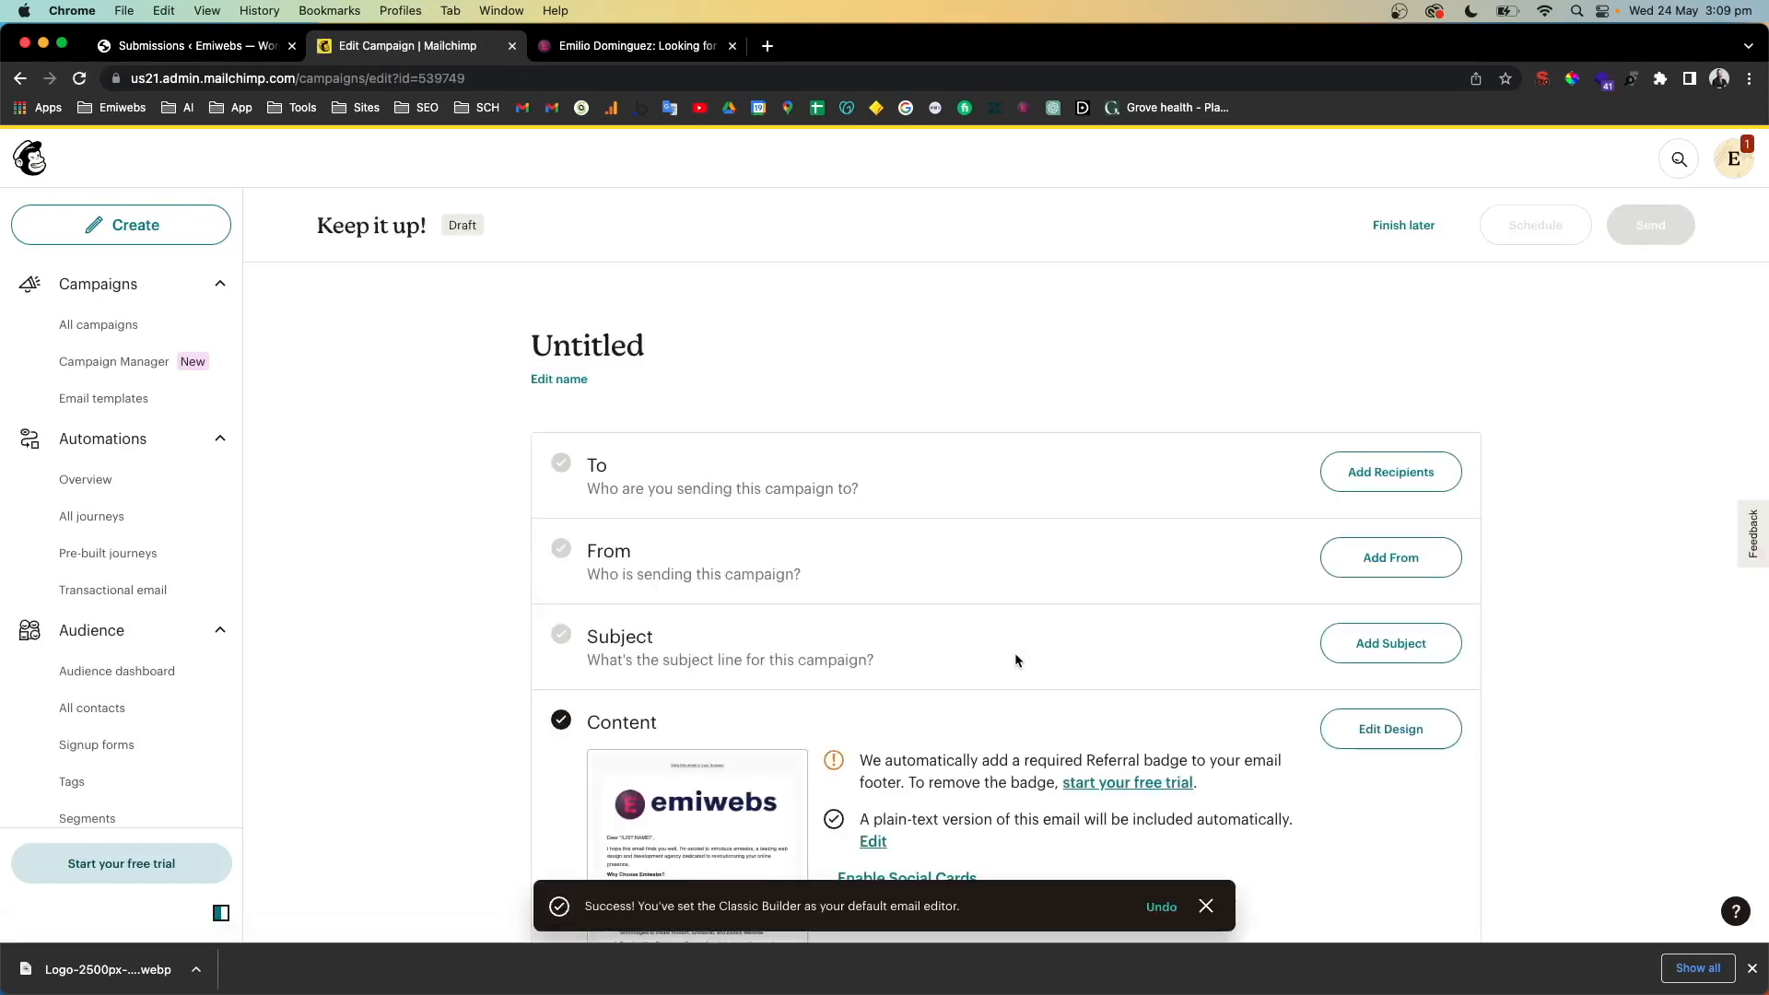
{"action": "left_click", "coordinate": [572, 380]}
{"action": "type", "text": "First "}
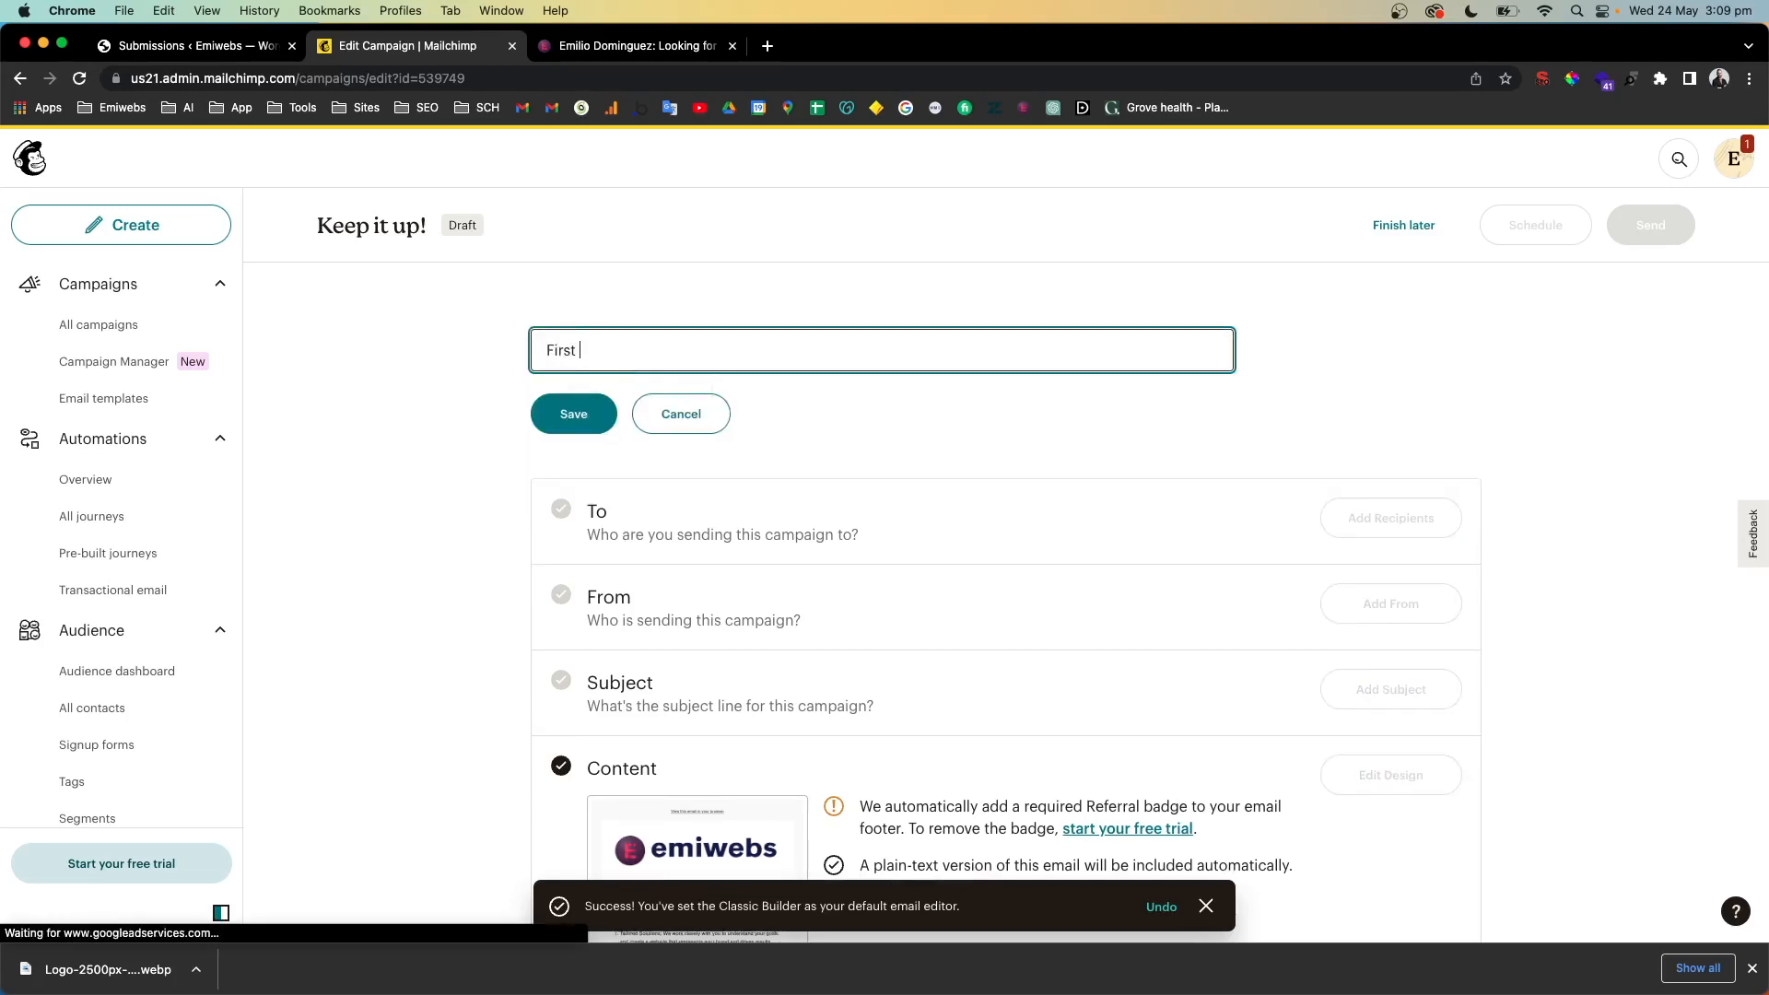
{"action": "type", "text": "campaign"}
{"action": "key", "text": "BackSpace"}
{"action": "type", "text": "gn"}
{"action": "left_click", "coordinate": [574, 414]}
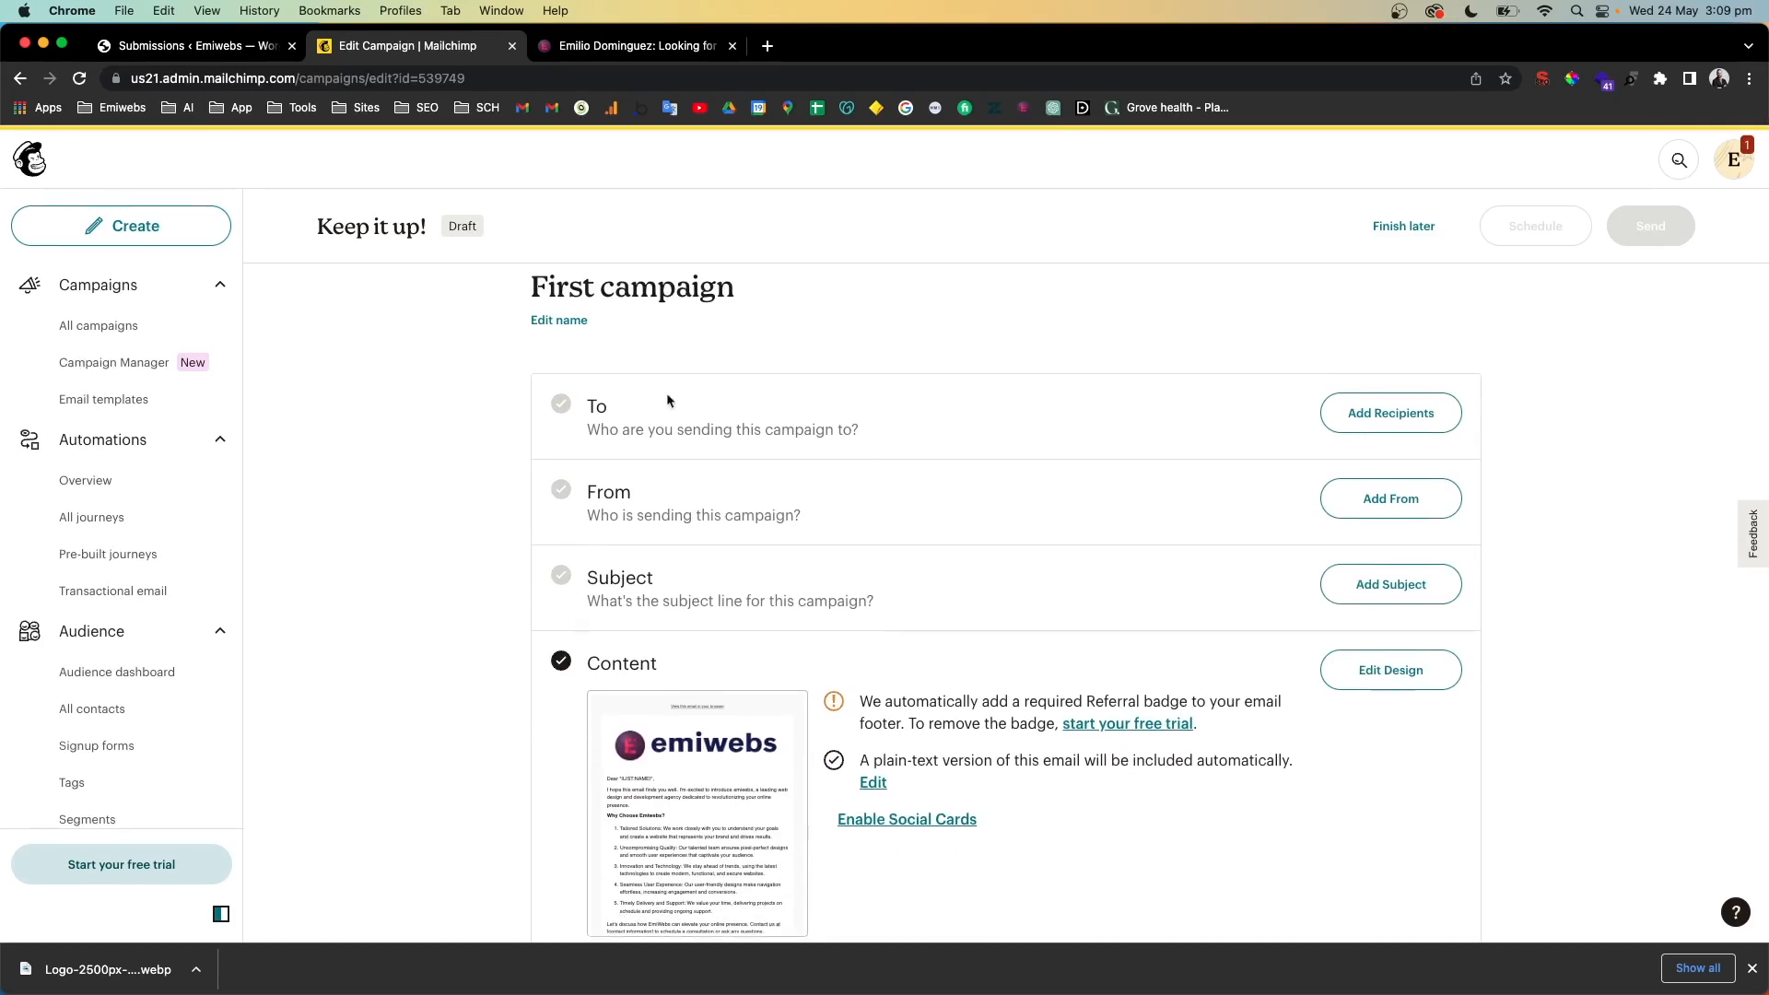
Start importing recipients by file upload and upload First audience - Sheet1.csv from the Downloads folder
{"action": "scroll", "coordinate": [1353, 433], "scroll_direction": "up", "scroll_amount": 1}
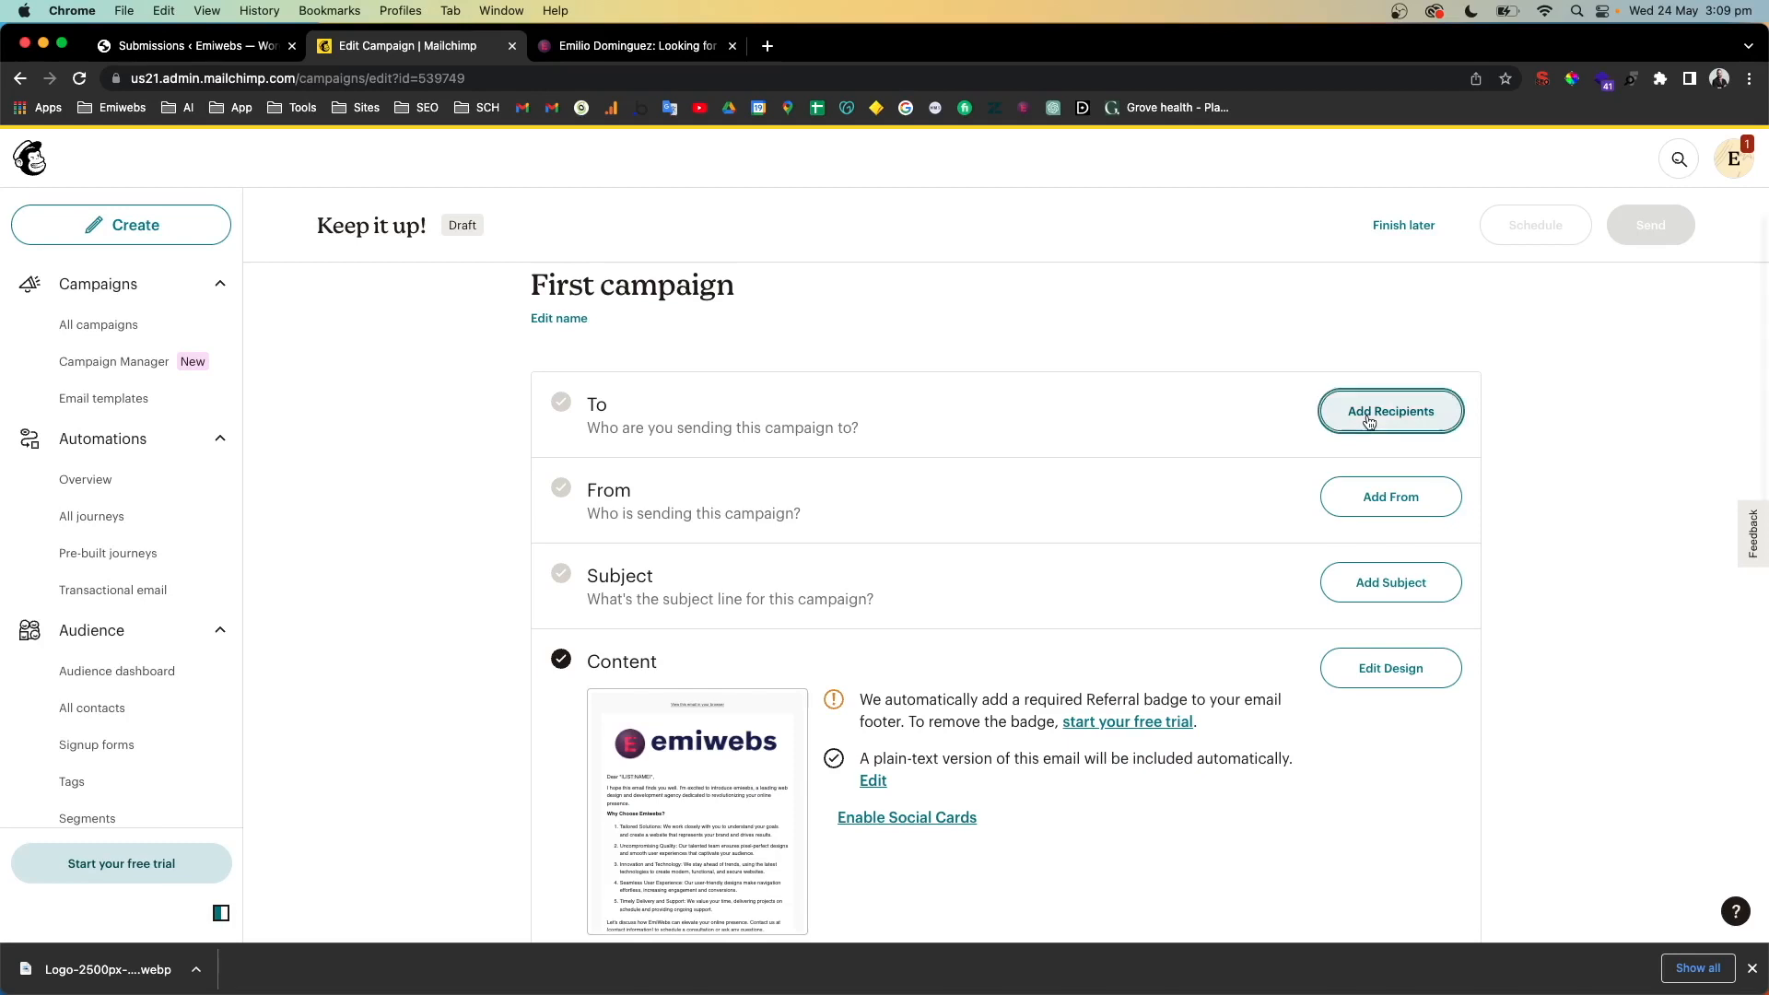
{"action": "left_click", "coordinate": [1368, 414]}
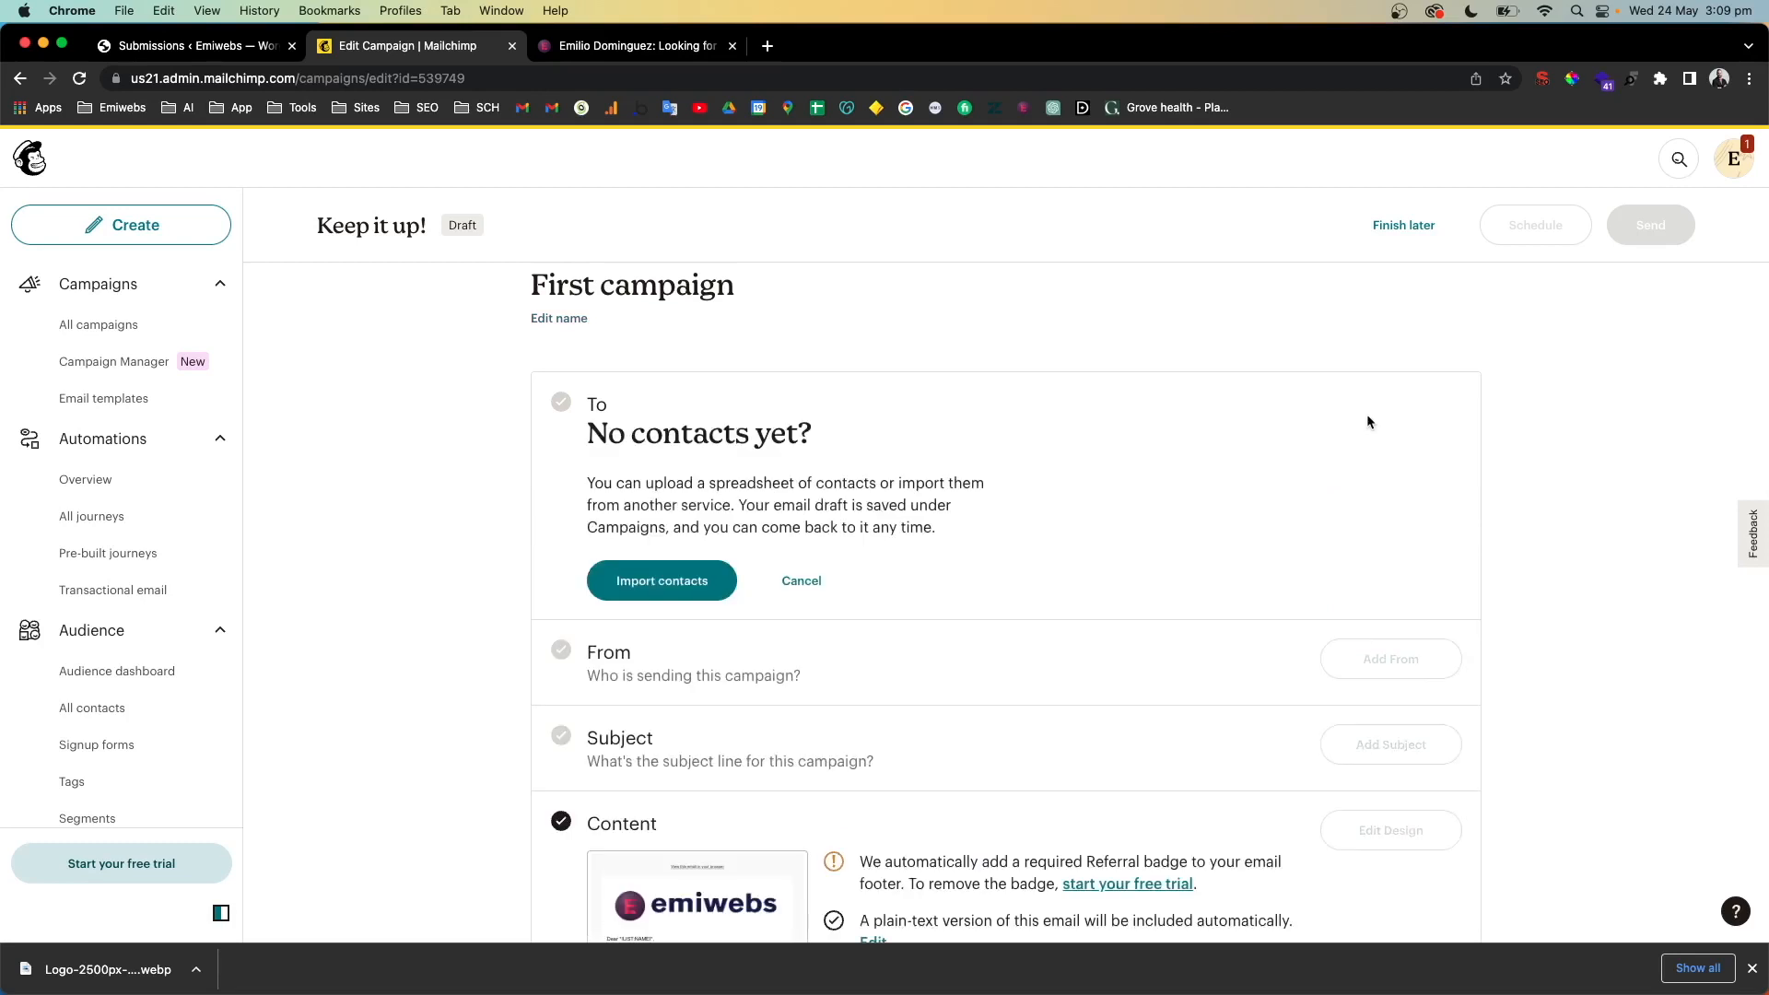
{"action": "left_click", "coordinate": [655, 600]}
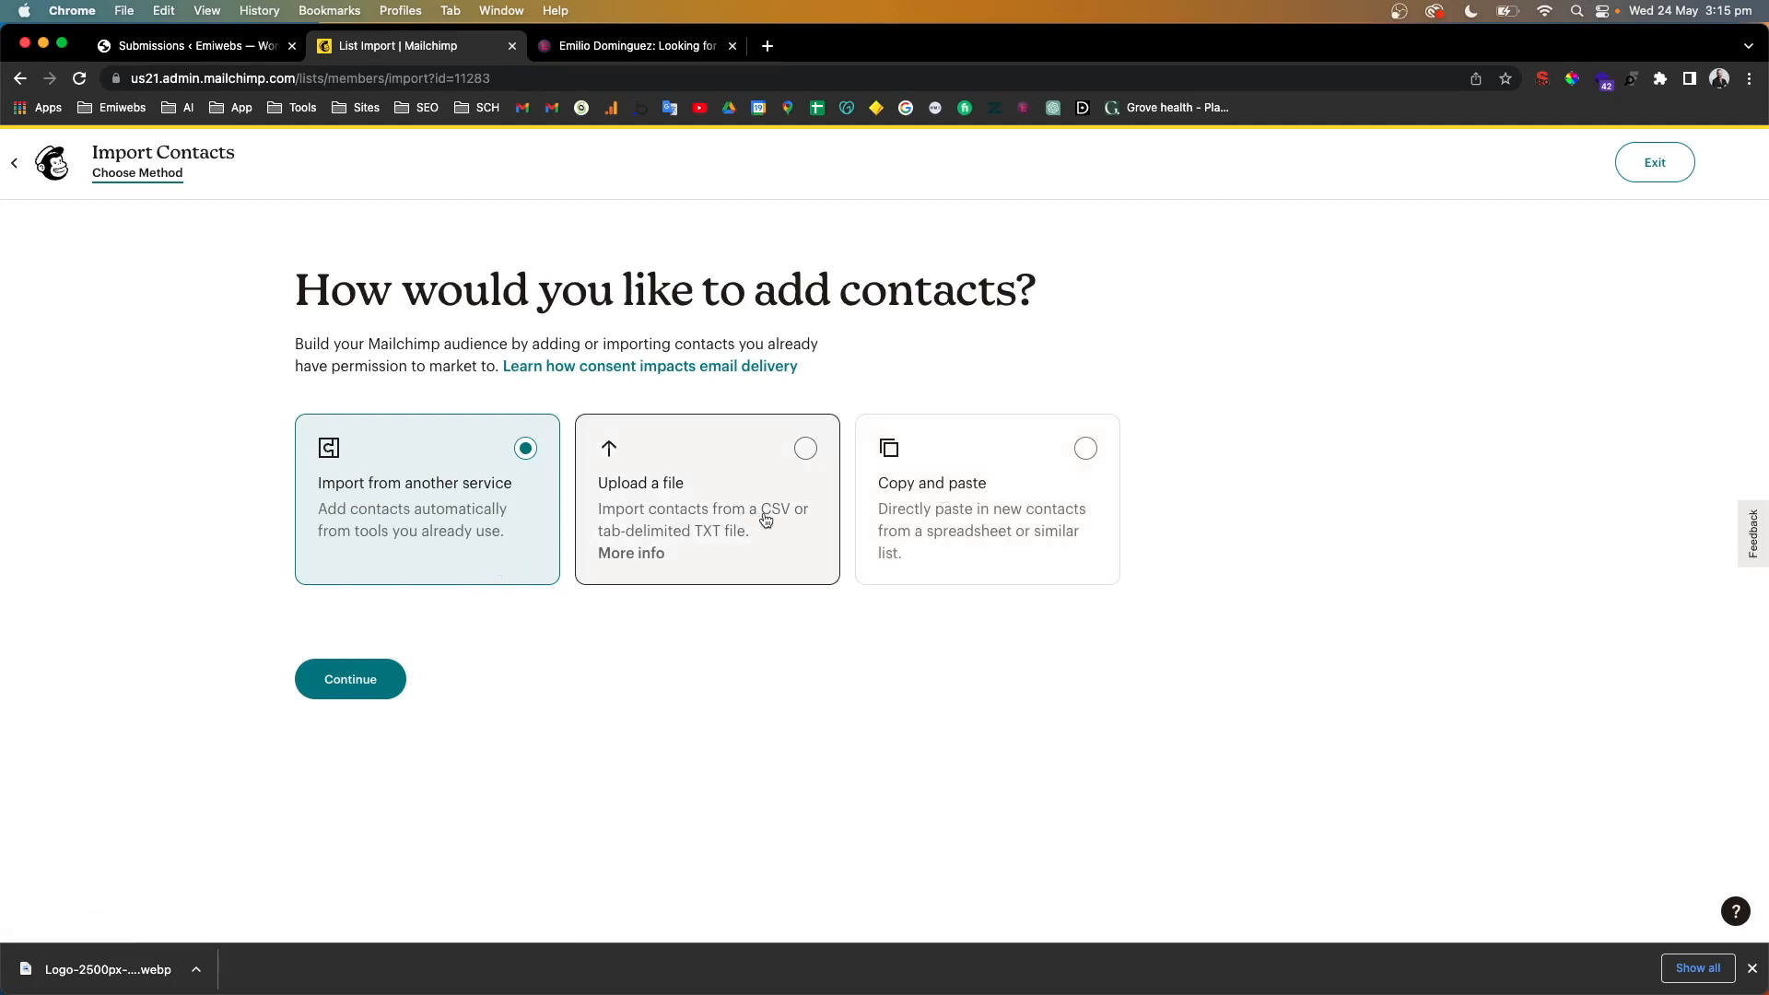
{"action": "left_click", "coordinate": [707, 527]}
{"action": "left_click", "coordinate": [369, 688]}
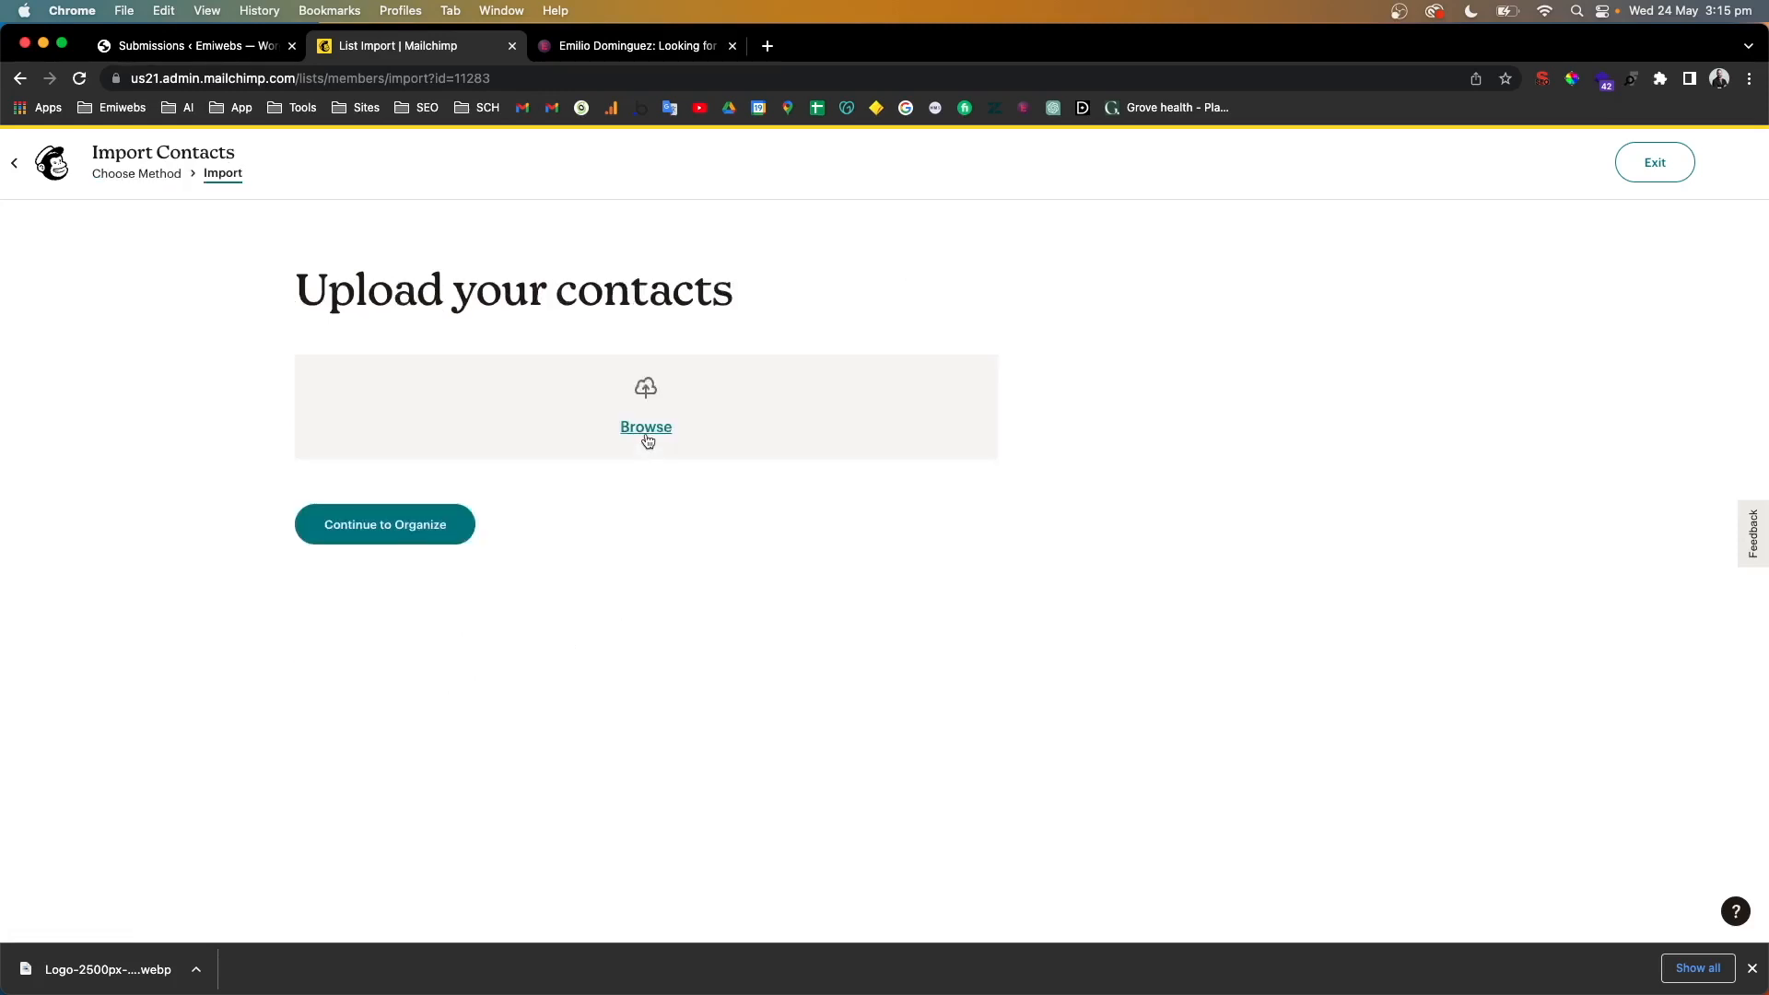
{"action": "left_click", "coordinate": [647, 429]}
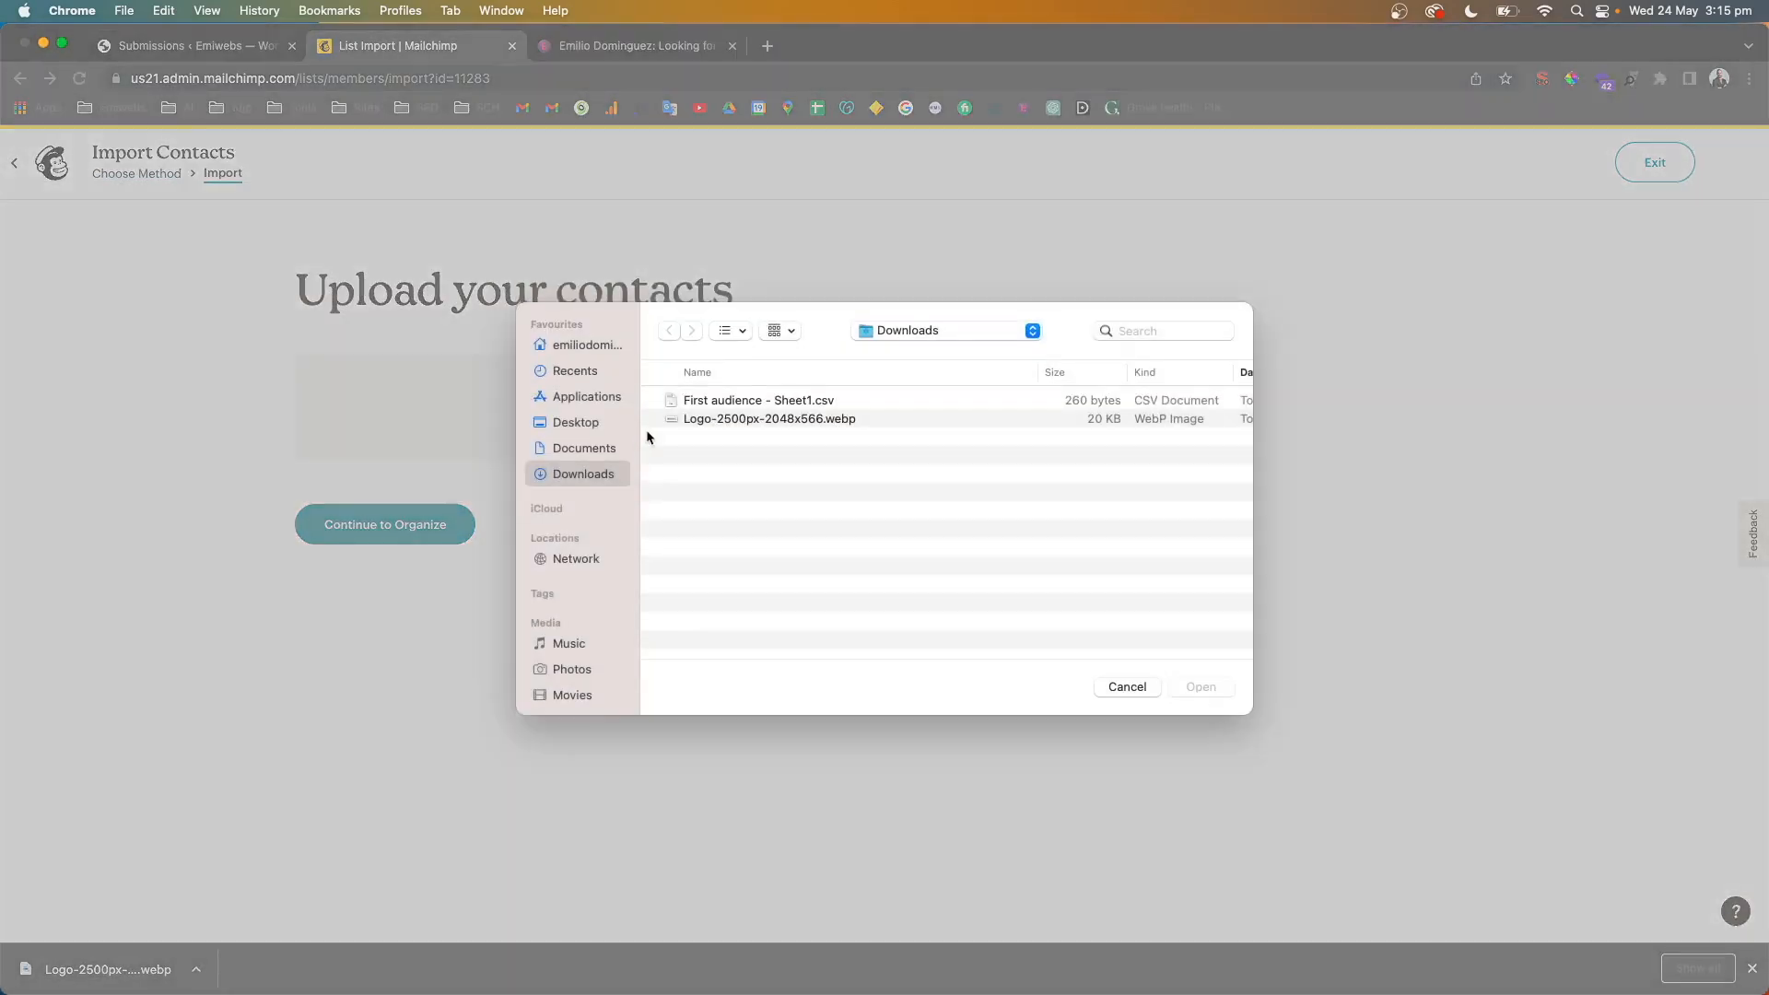
{"action": "left_click", "coordinate": [733, 402]}
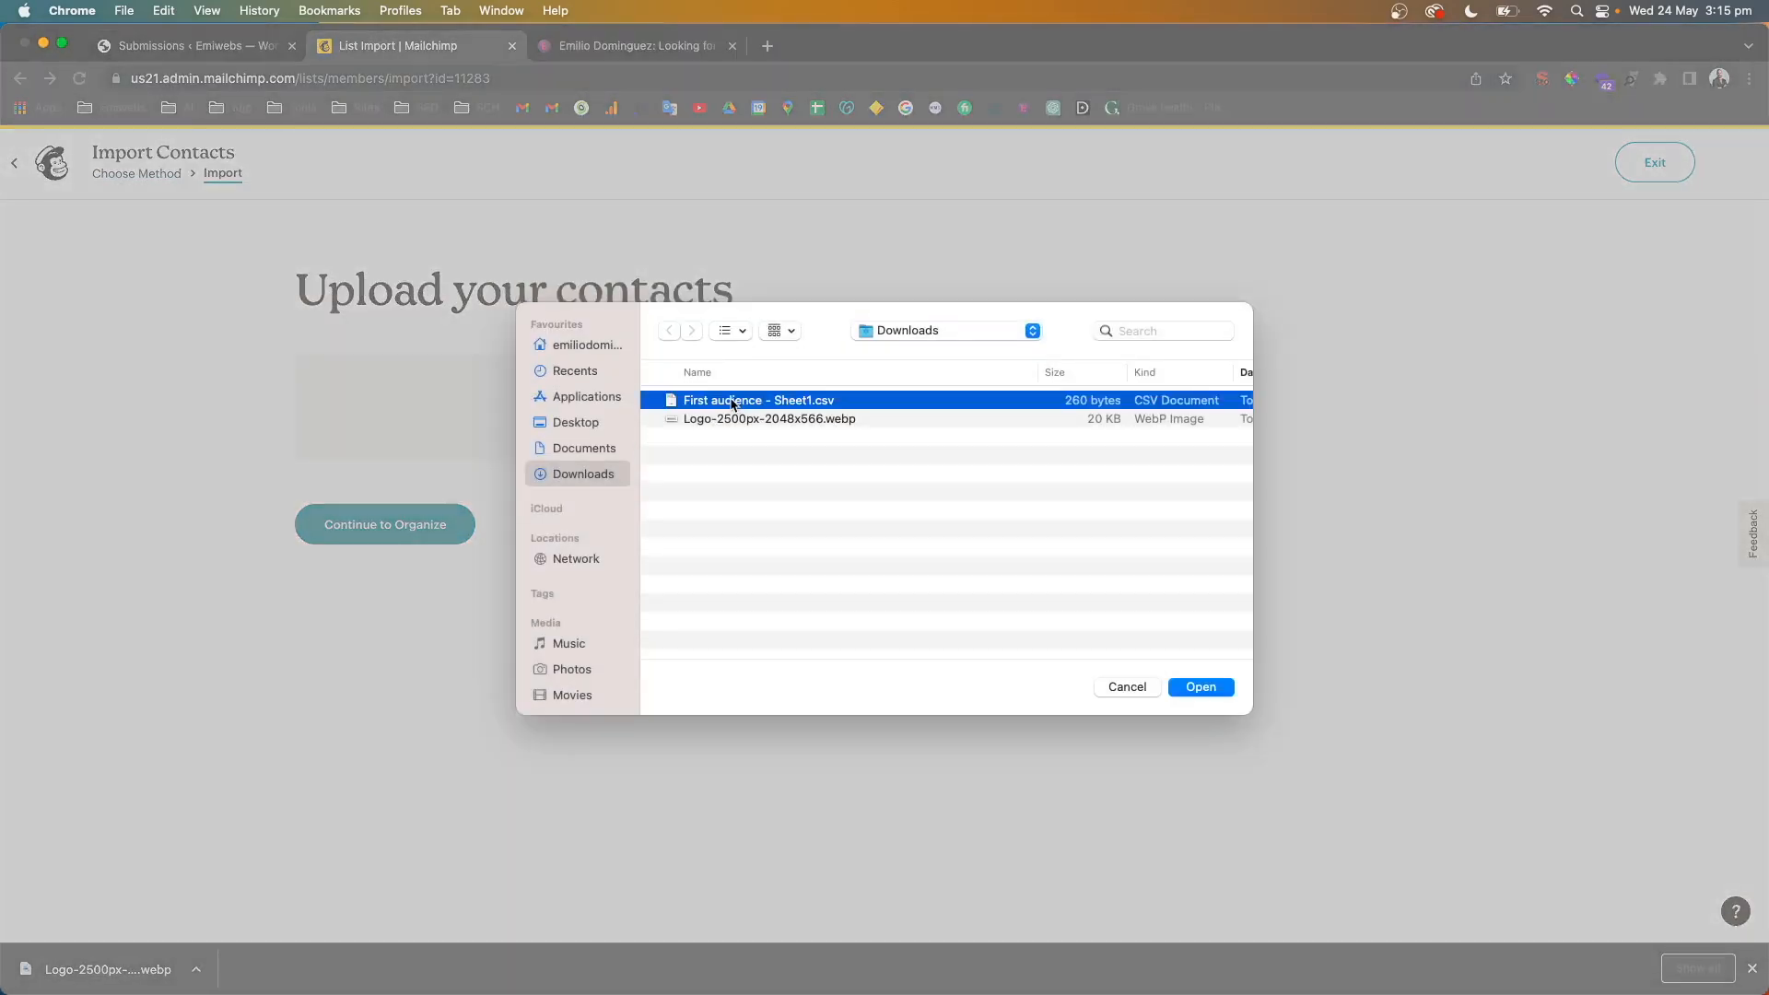
{"action": "left_click", "coordinate": [1198, 700]}
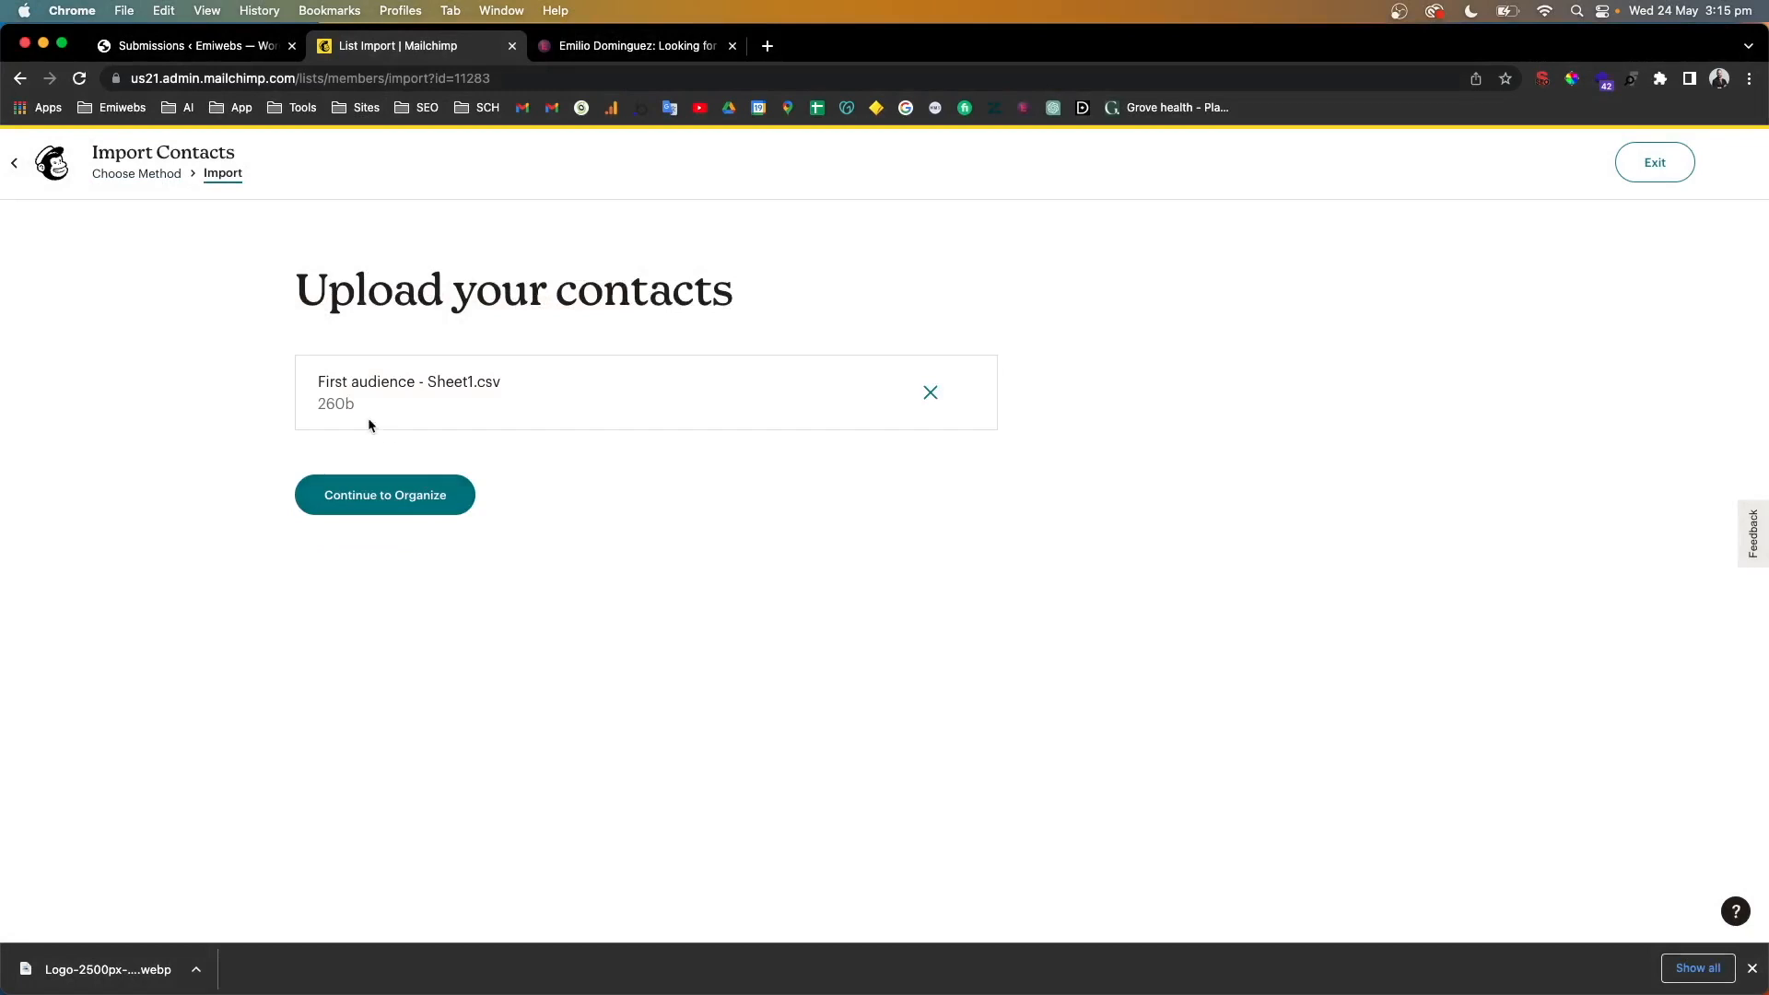
{"action": "left_click", "coordinate": [366, 497]}
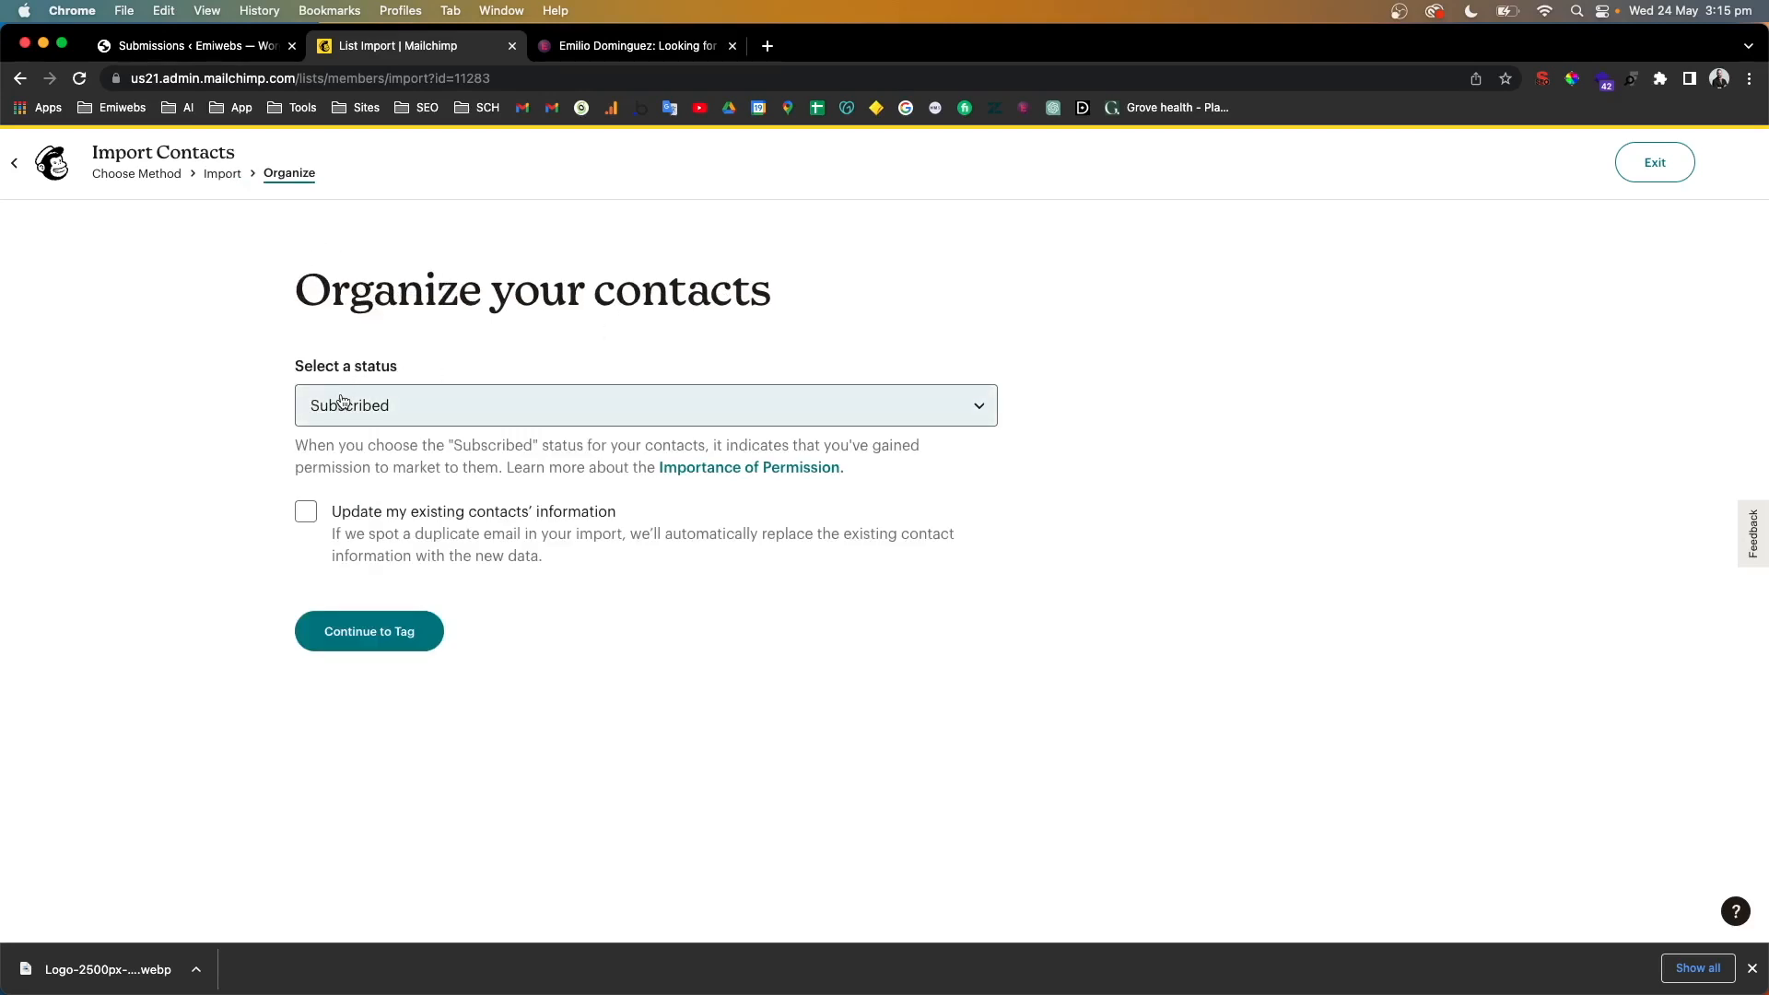
Set the imported contacts' status to Subscribed and tag them with First audience
{"action": "left_click", "coordinate": [458, 411]}
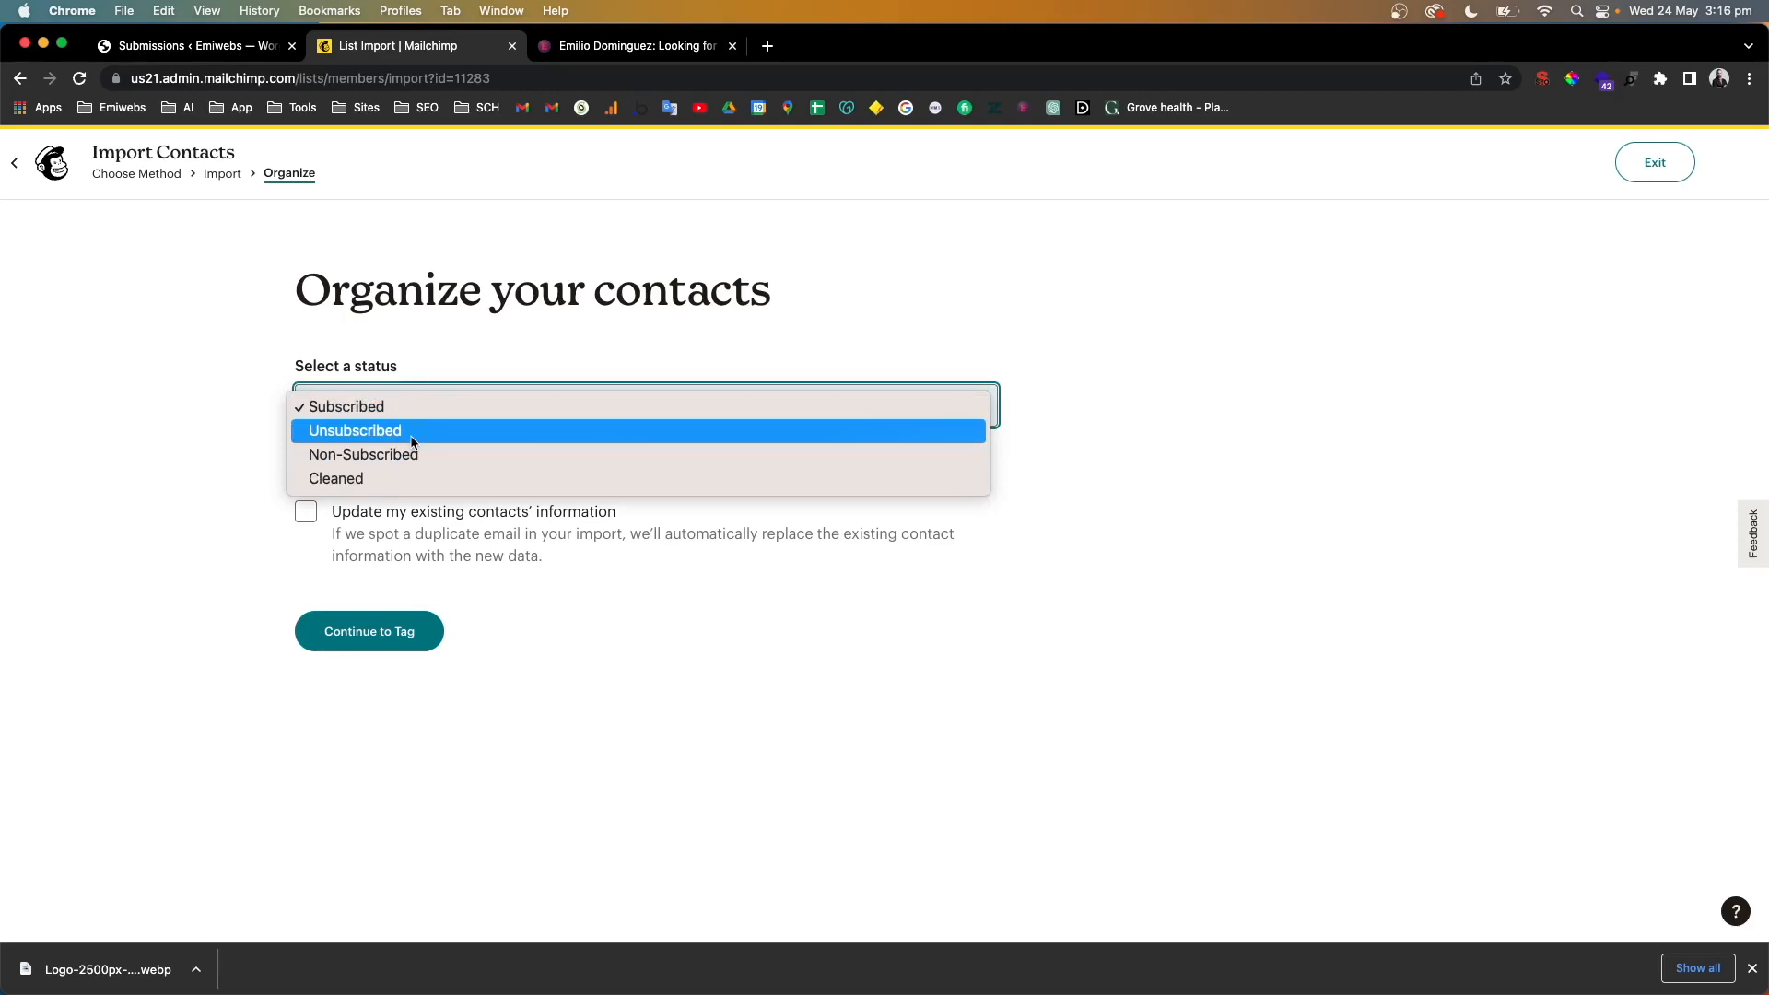
{"action": "left_click", "coordinate": [365, 409]}
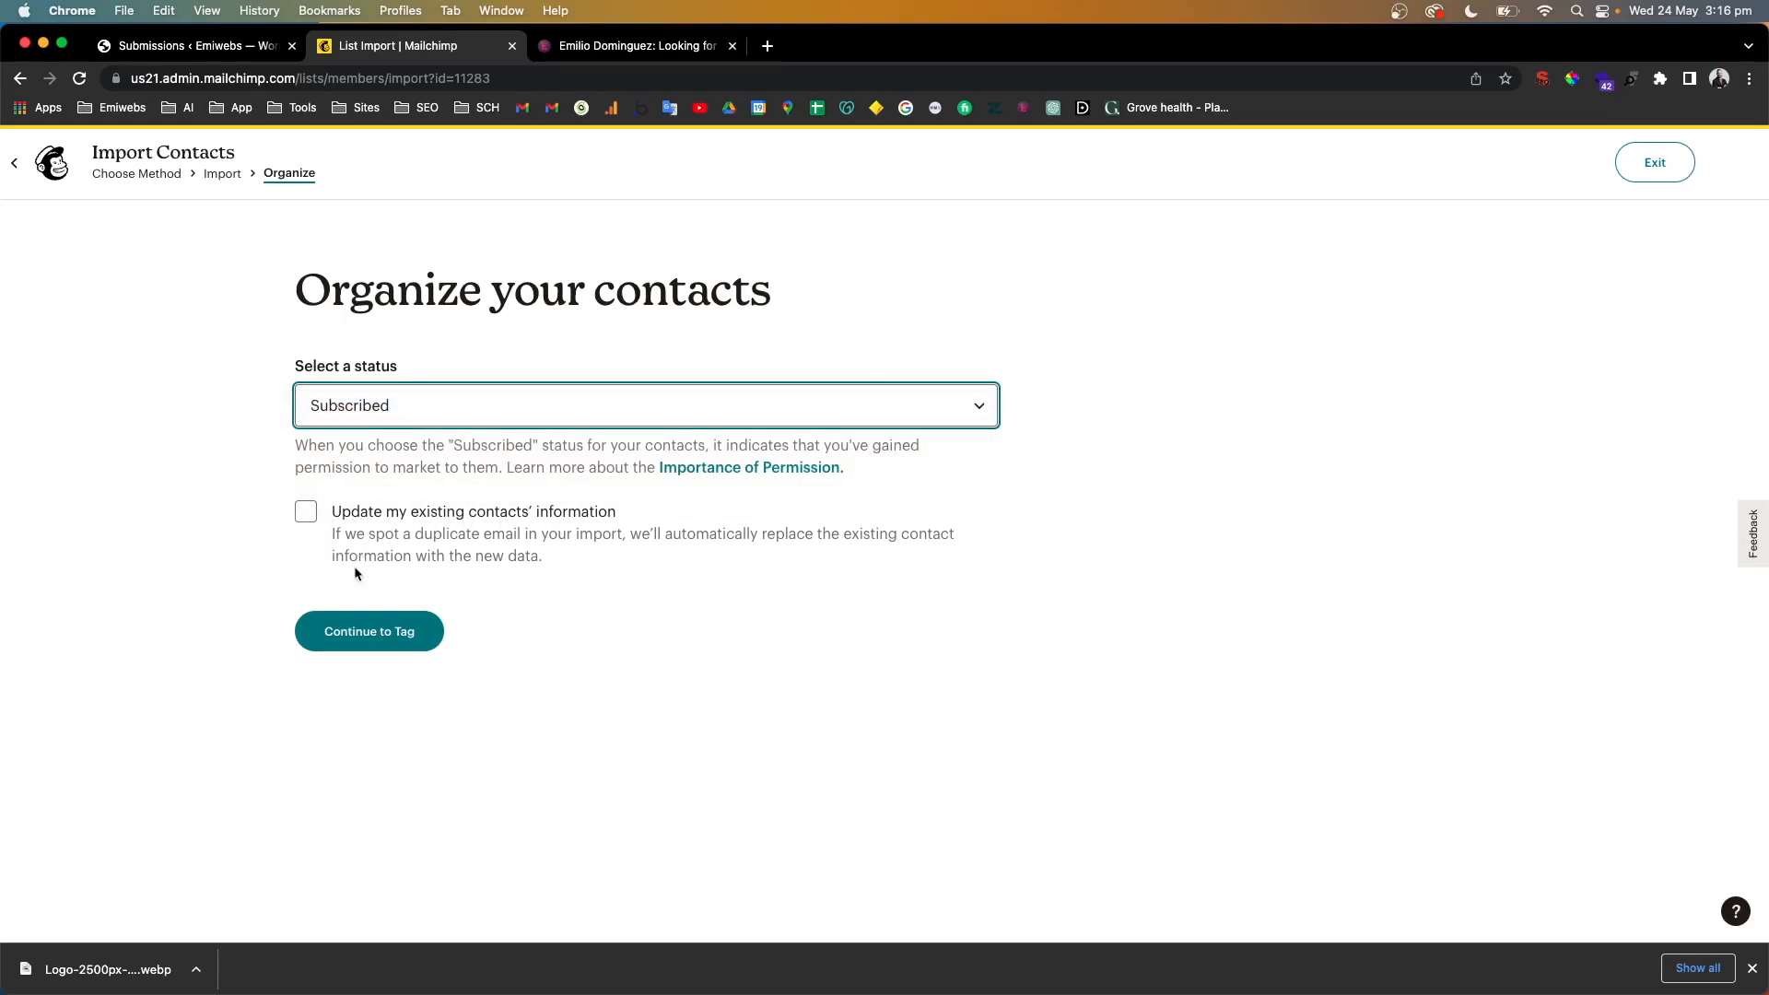
{"action": "left_click", "coordinate": [378, 639]}
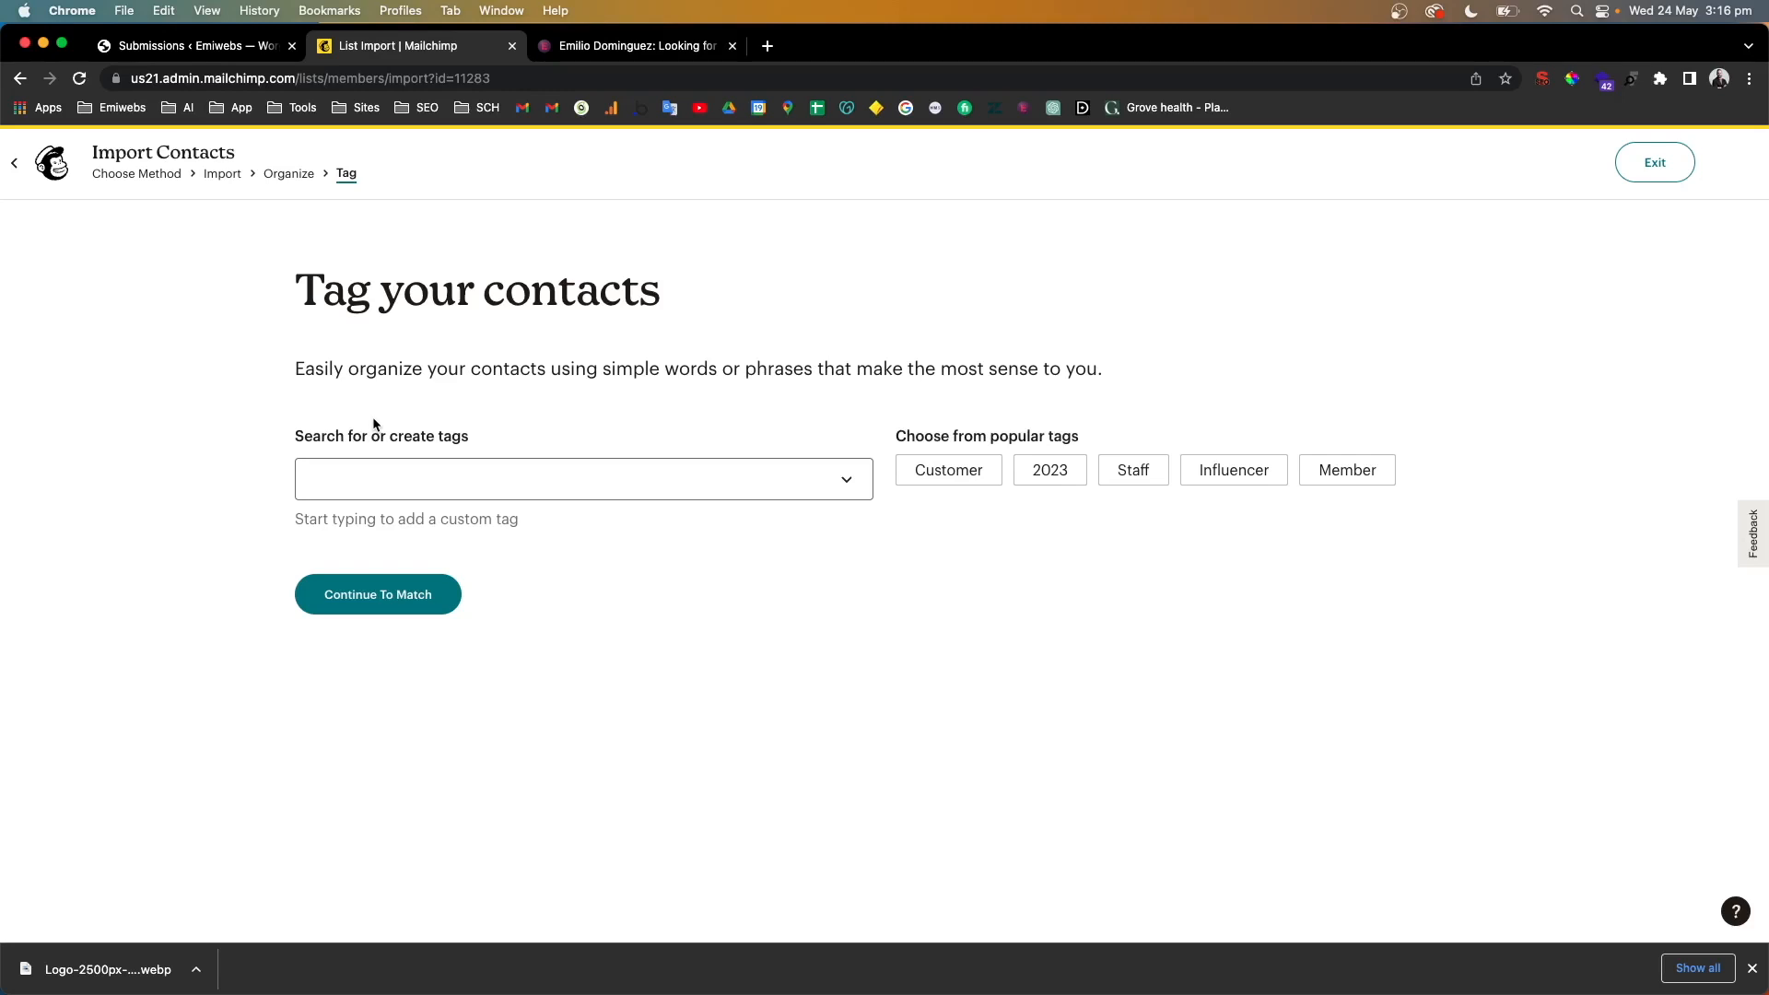
{"action": "left_click", "coordinate": [395, 482]}
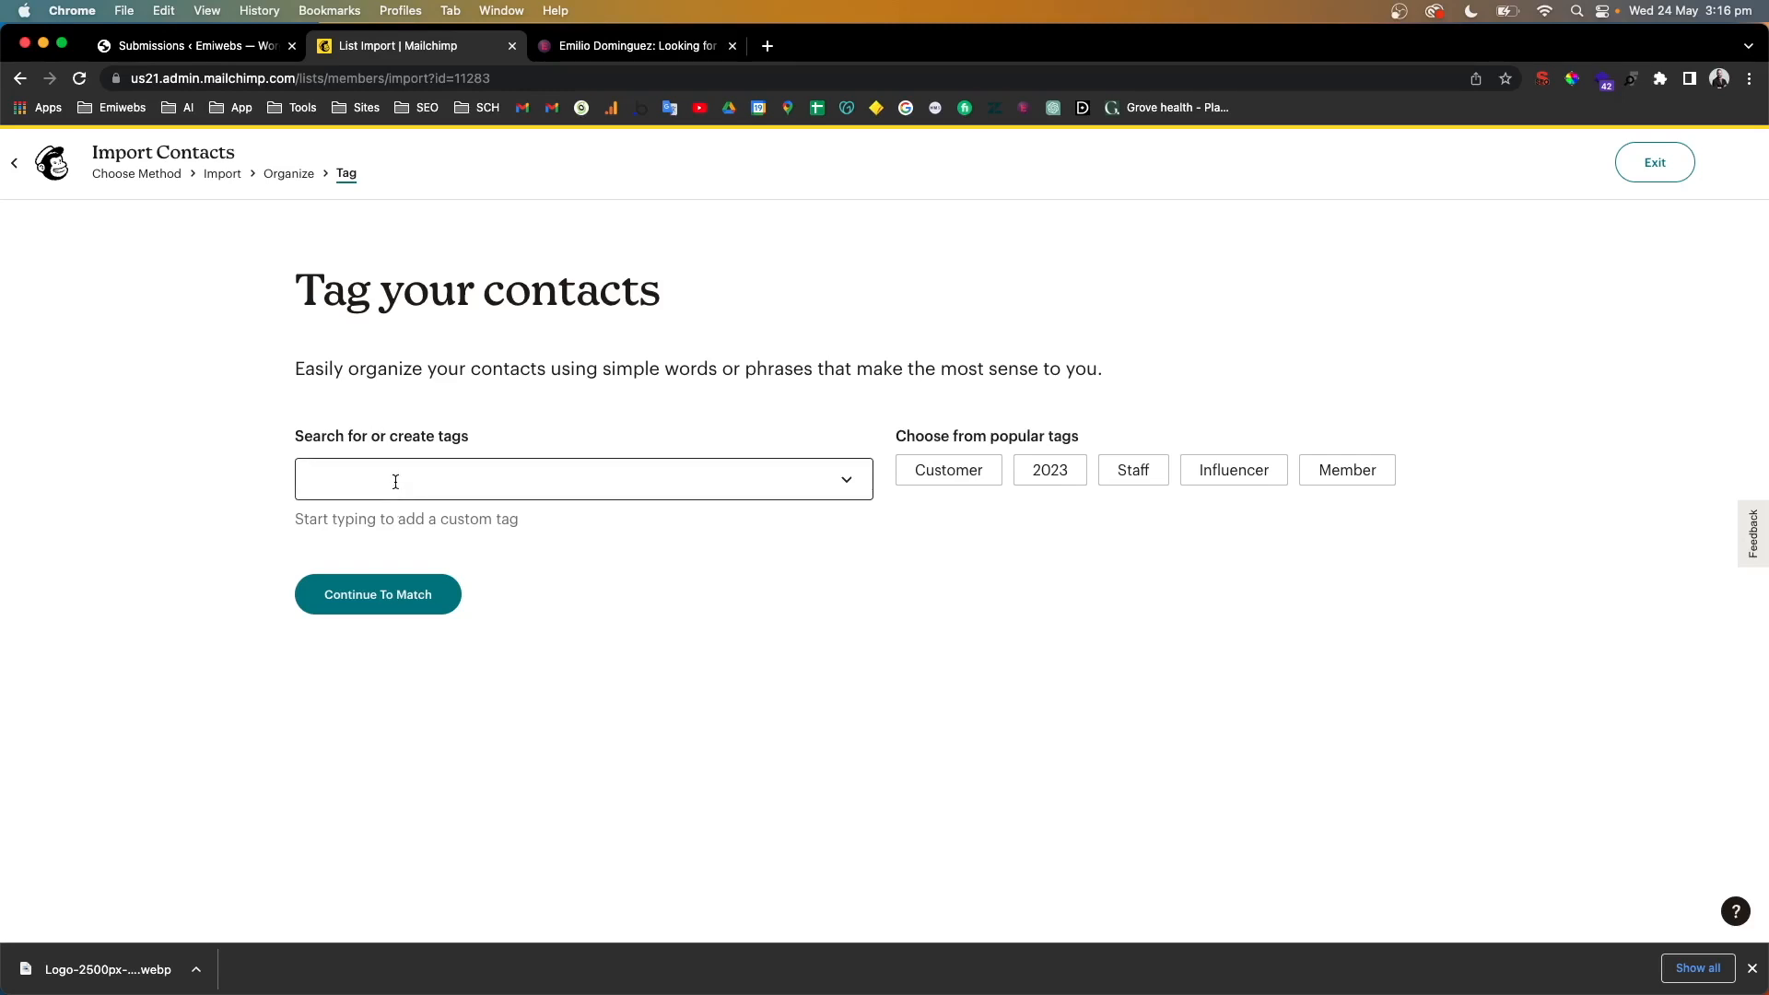
{"action": "left_click", "coordinate": [395, 482]}
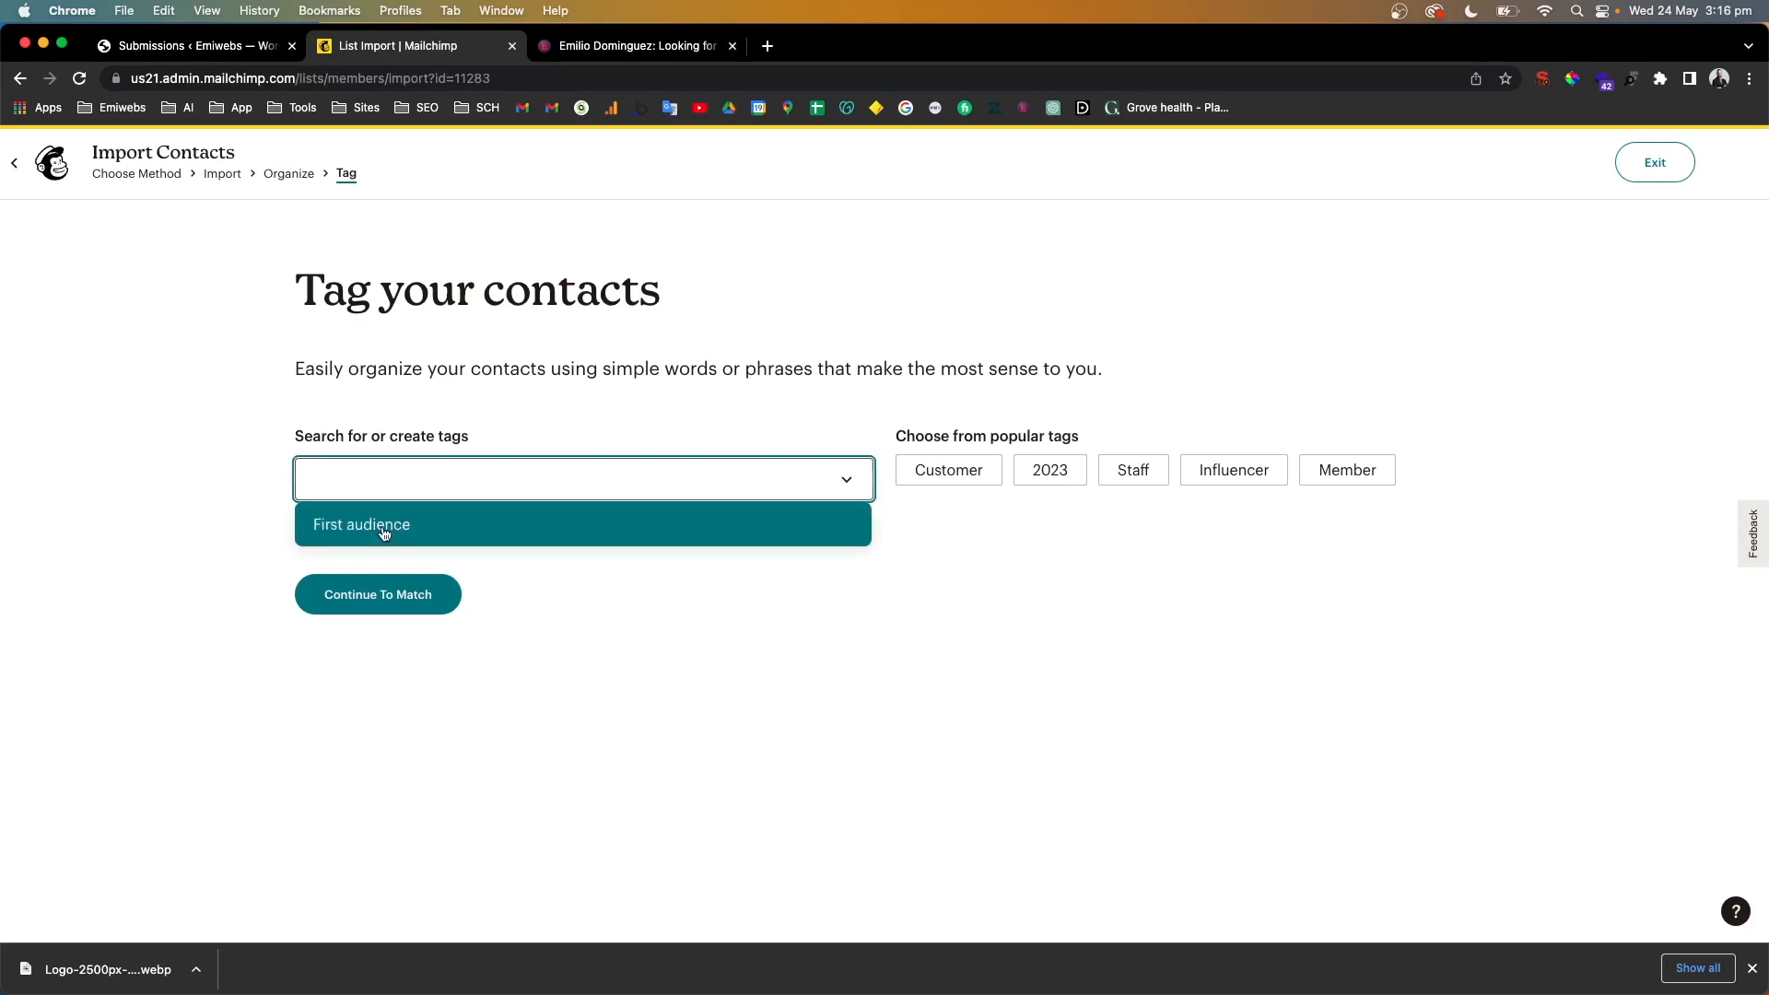
{"action": "left_click", "coordinate": [383, 525]}
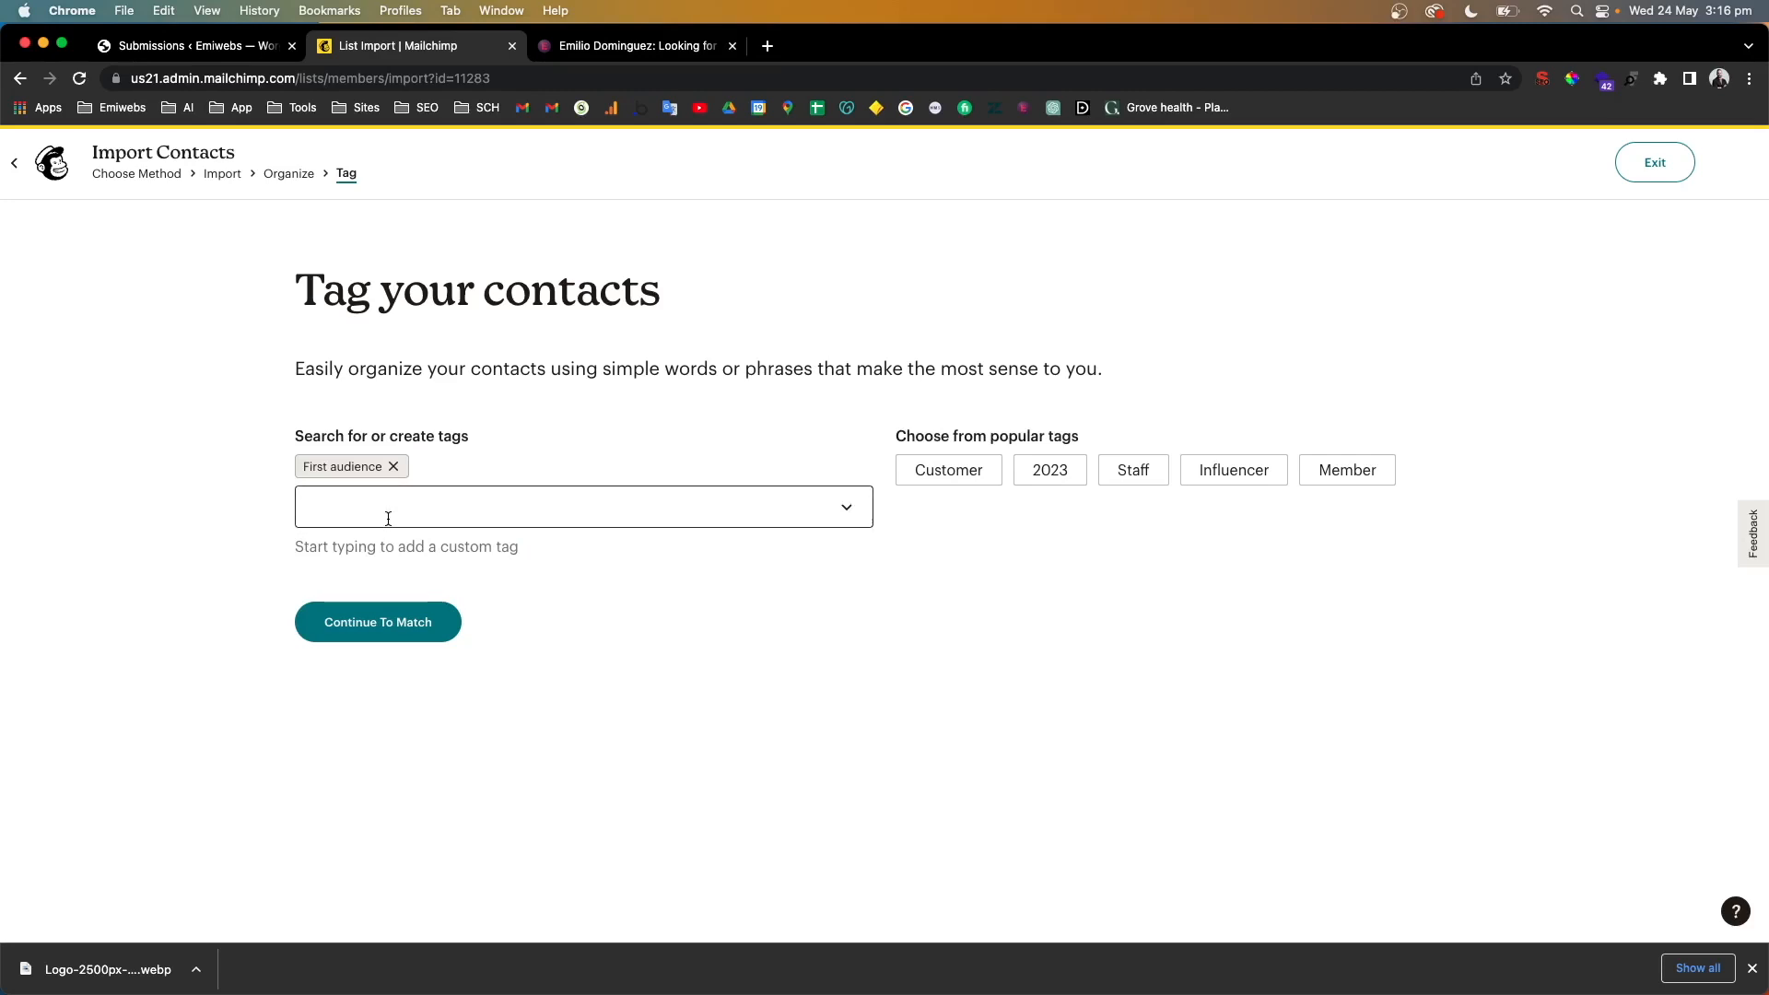
{"action": "left_click", "coordinate": [370, 629]}
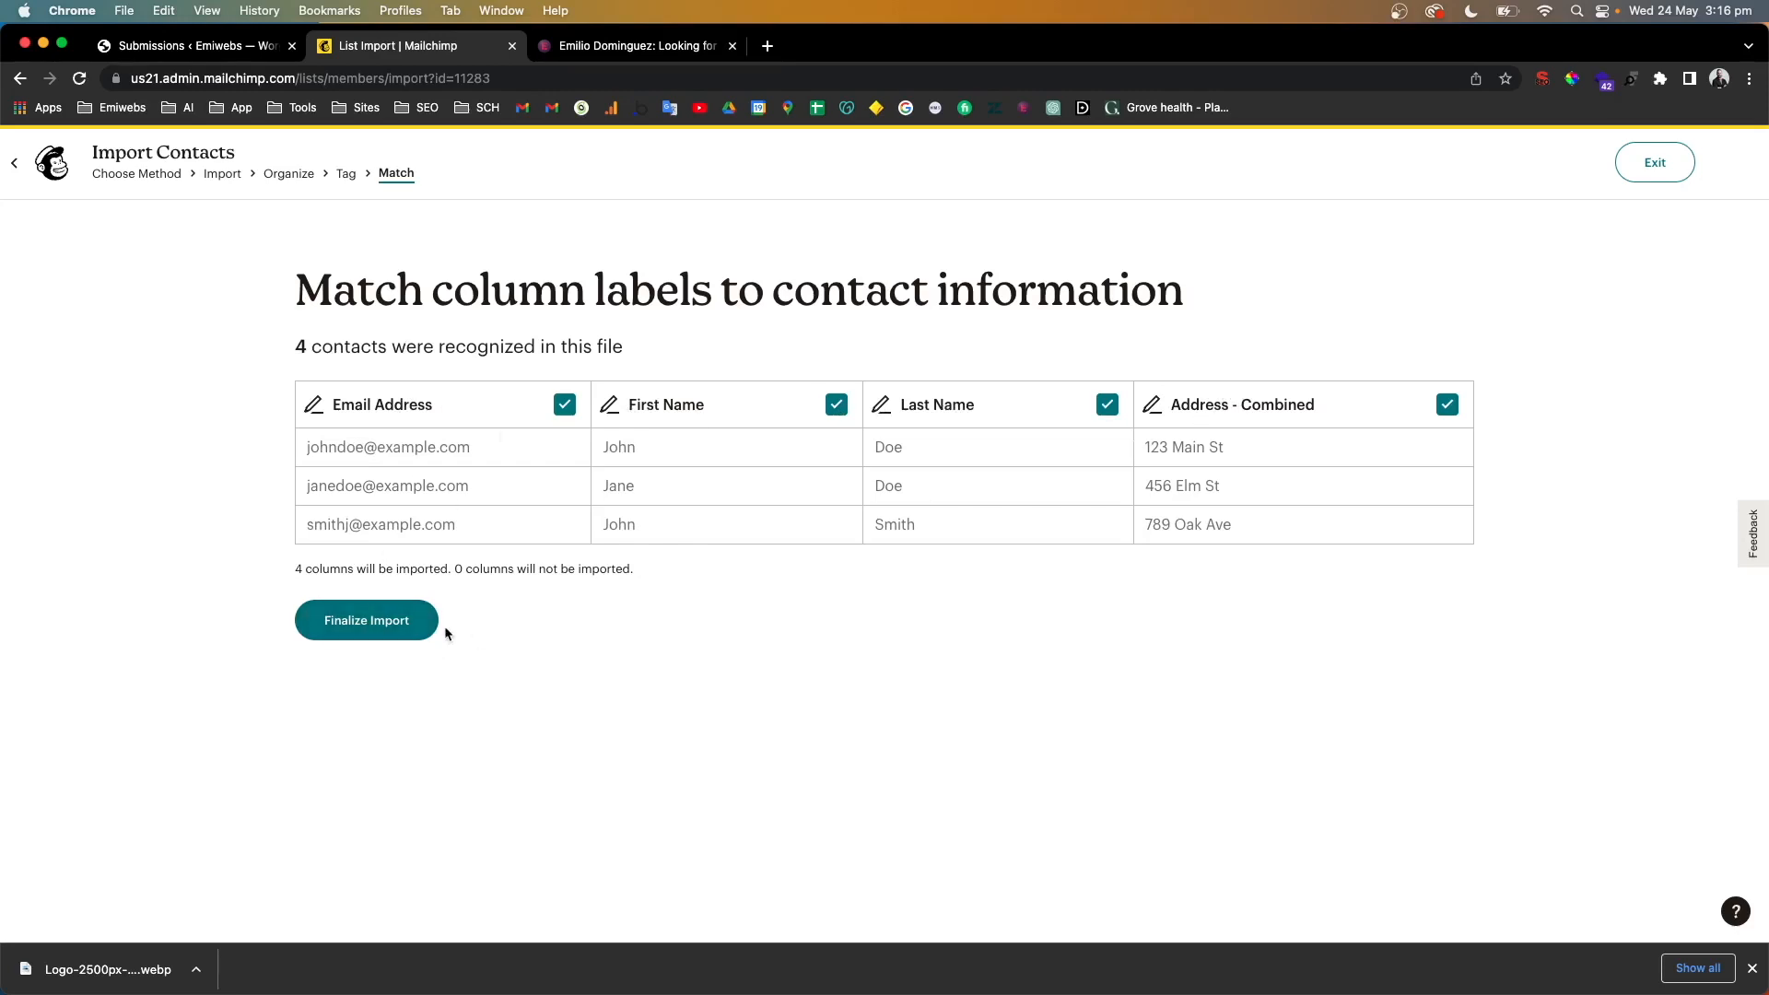
Finalize the import with all four matched columns, complete it for the Test Biz audience, and return to campaign creation
{"action": "left_click", "coordinate": [375, 626]}
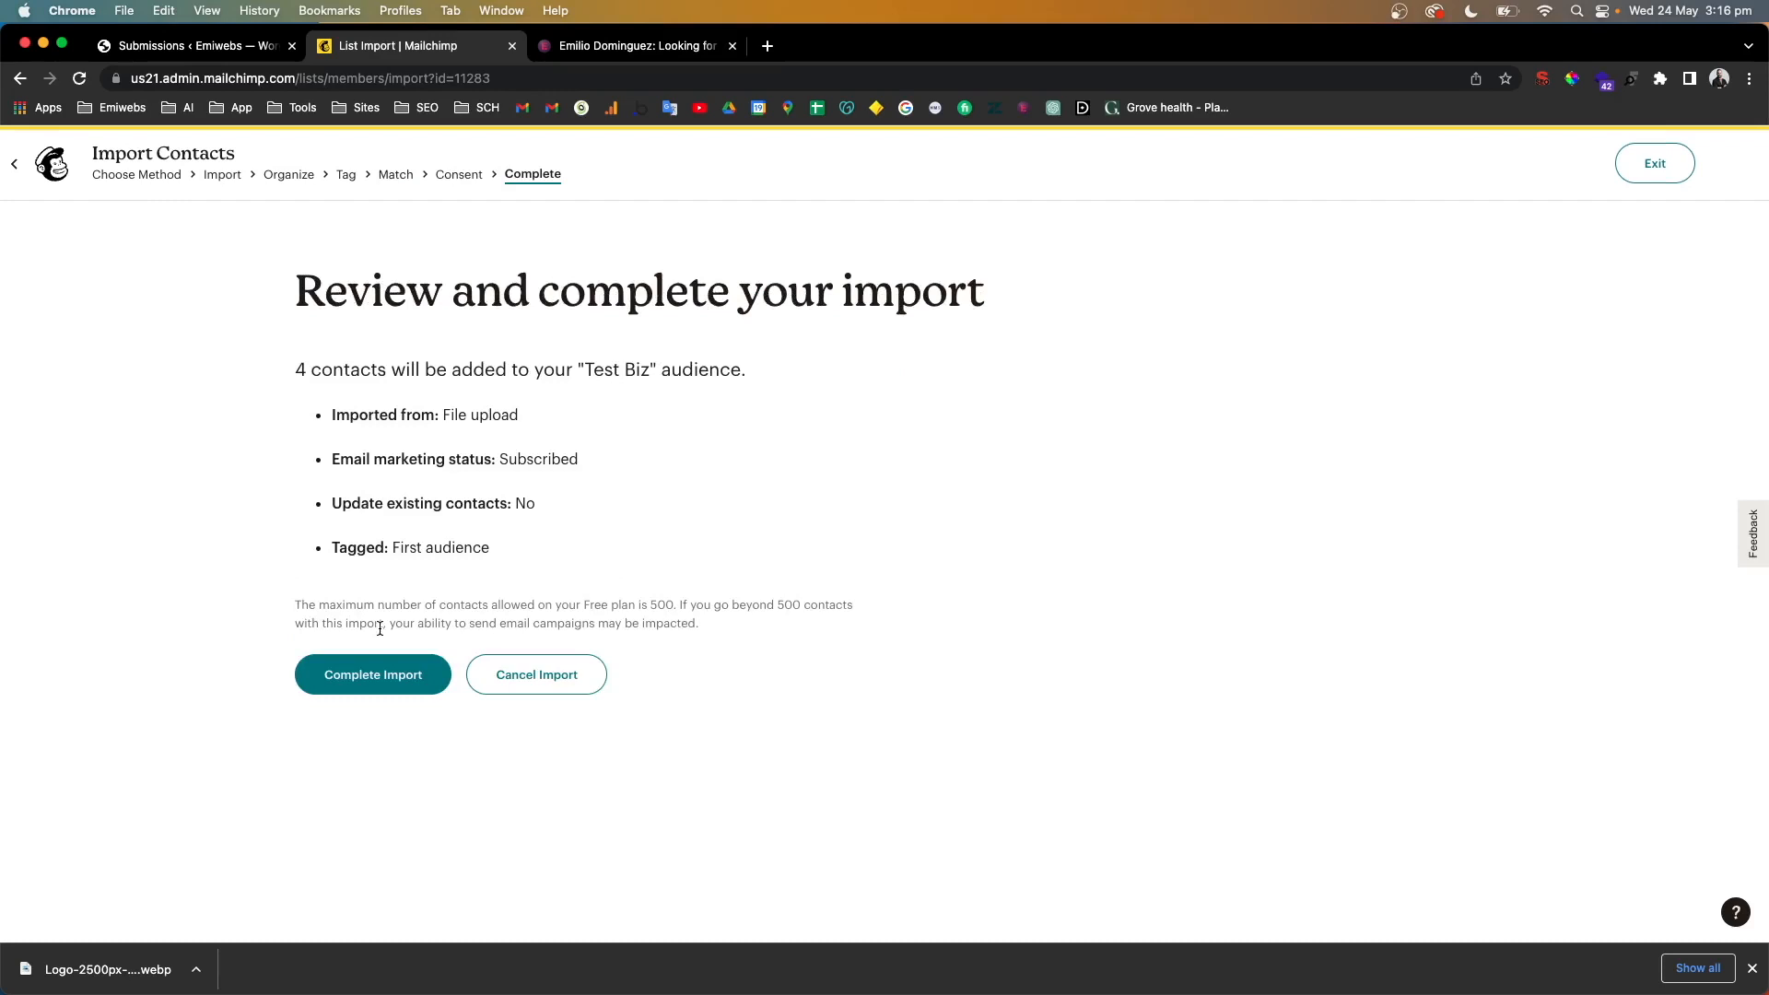
{"action": "left_click_drag", "start_coordinate": [295, 368], "coordinate": [594, 372]}
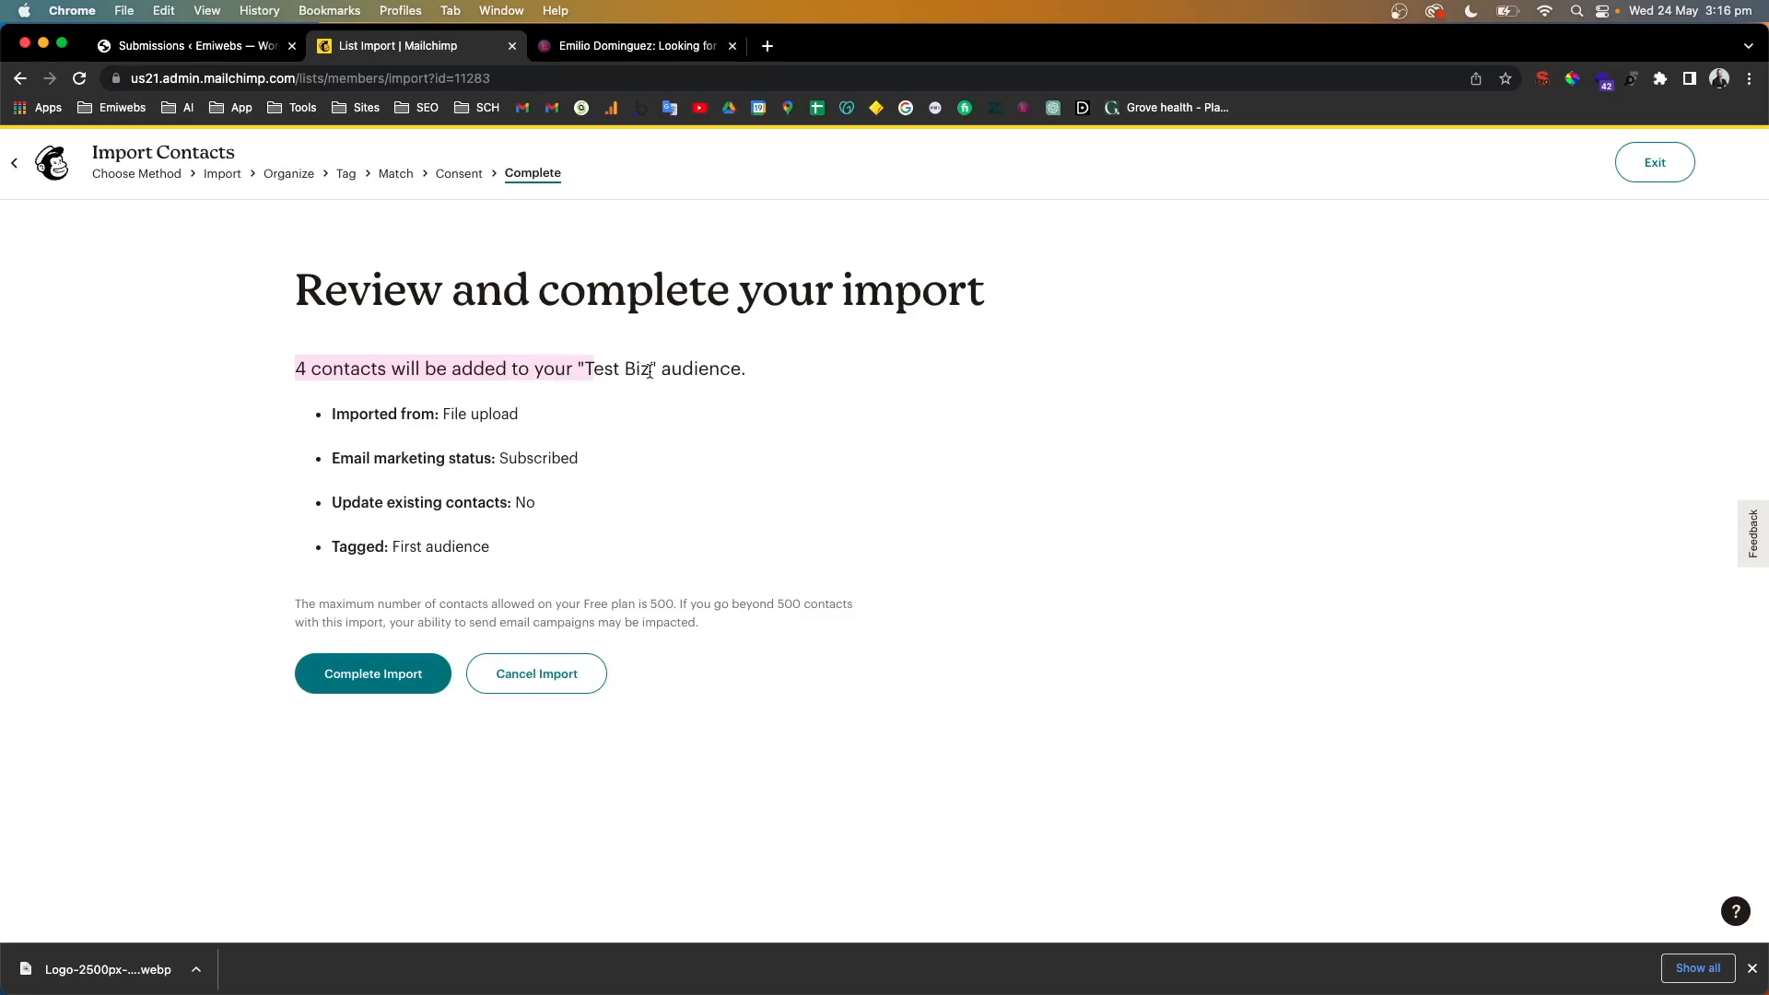
{"action": "left_click", "coordinate": [802, 363]}
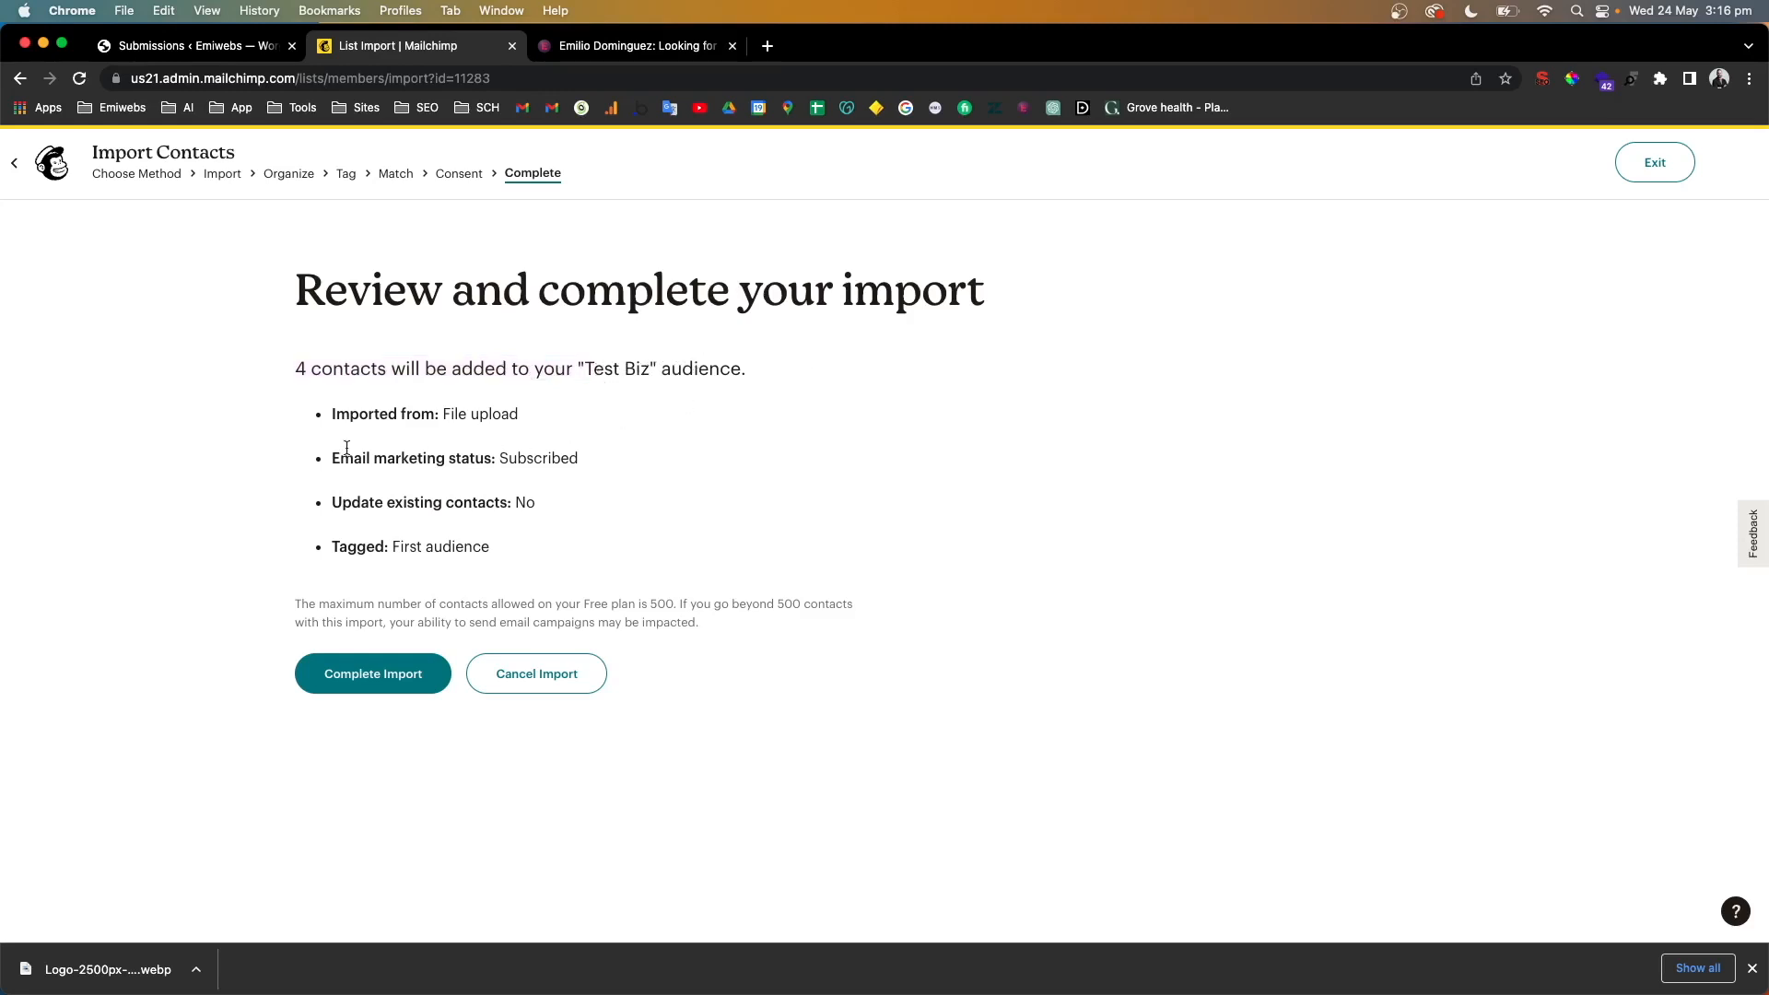
{"action": "left_click", "coordinate": [383, 683]}
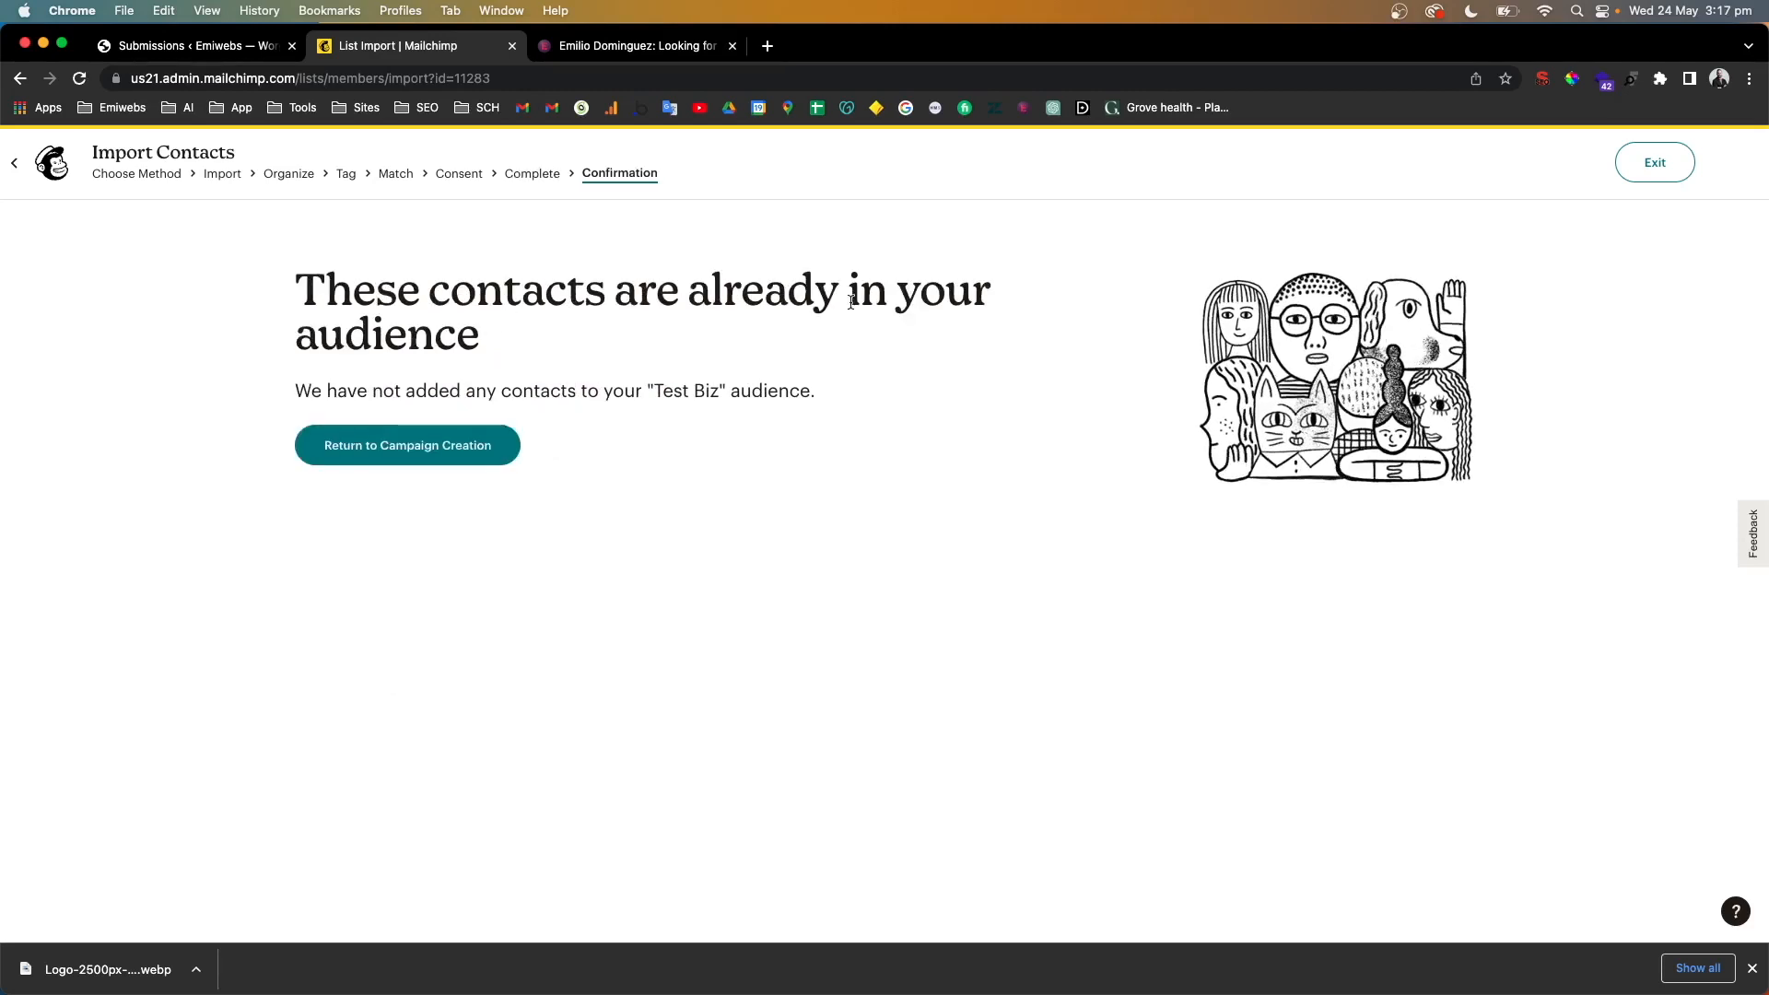
{"action": "left_click", "coordinate": [350, 456]}
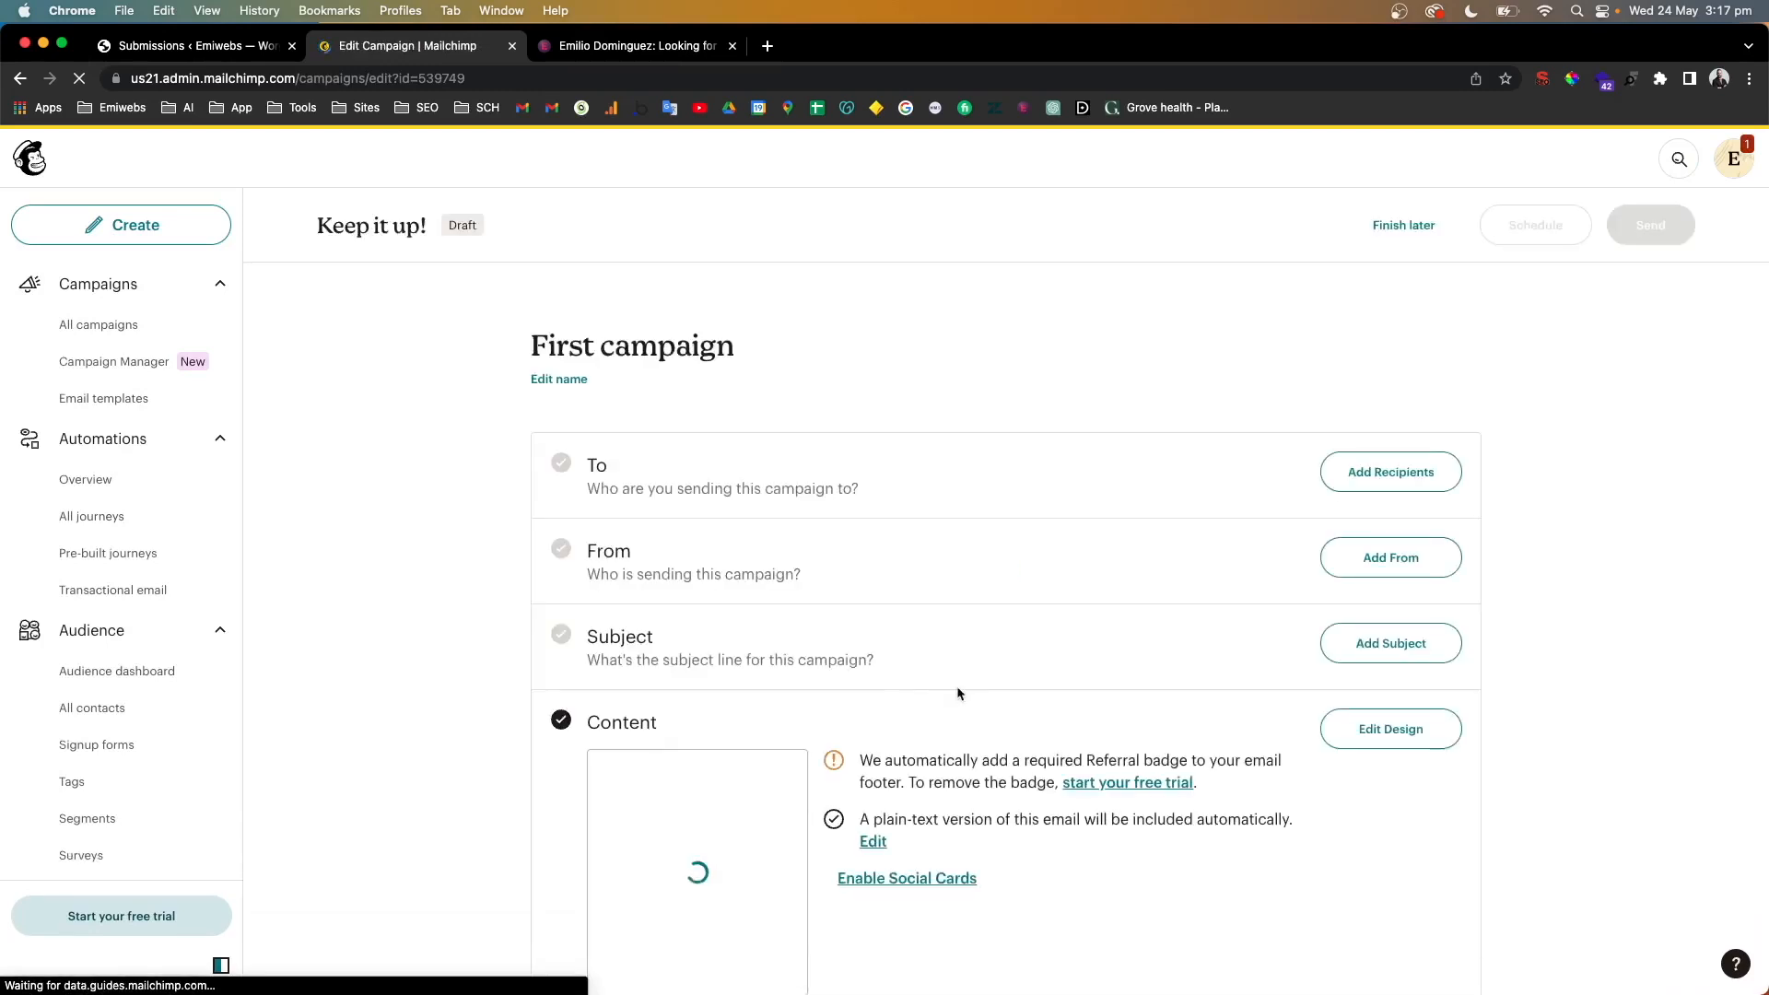
Send the campaign to all subscribed contacts in the Test Biz audience, and set the sender name to Emiwebs
{"action": "left_click", "coordinate": [1353, 472]}
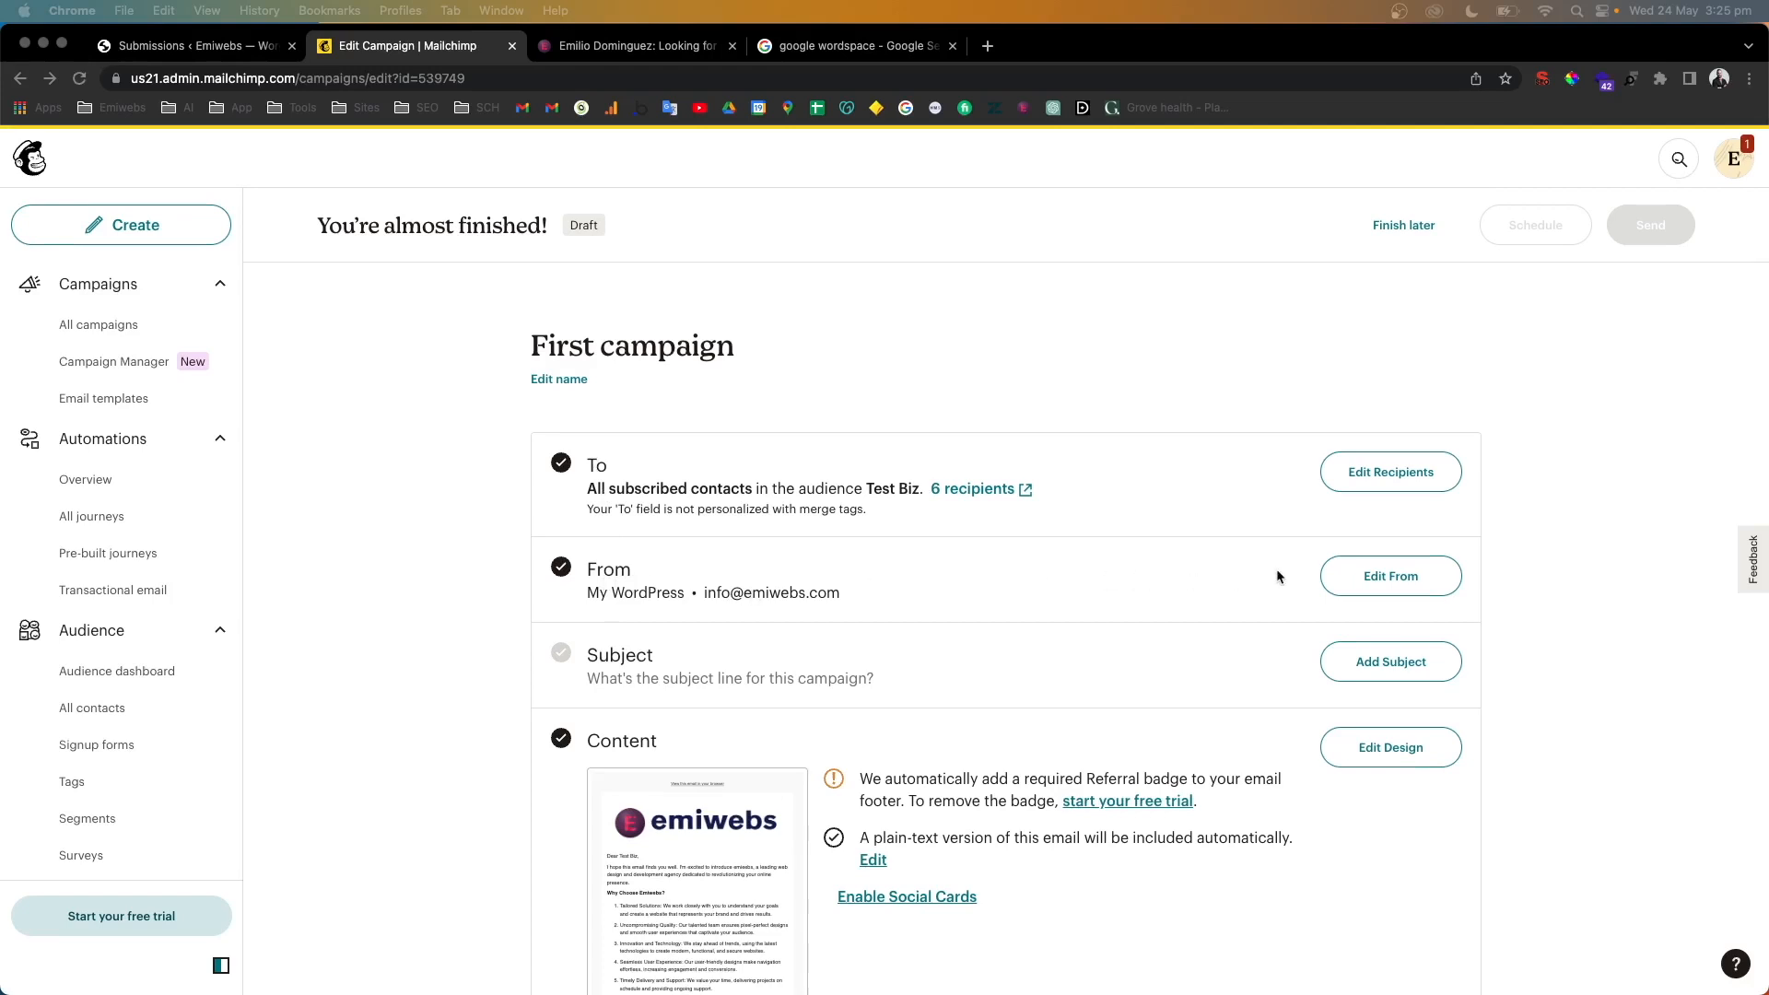
{"action": "left_click", "coordinate": [1392, 577]}
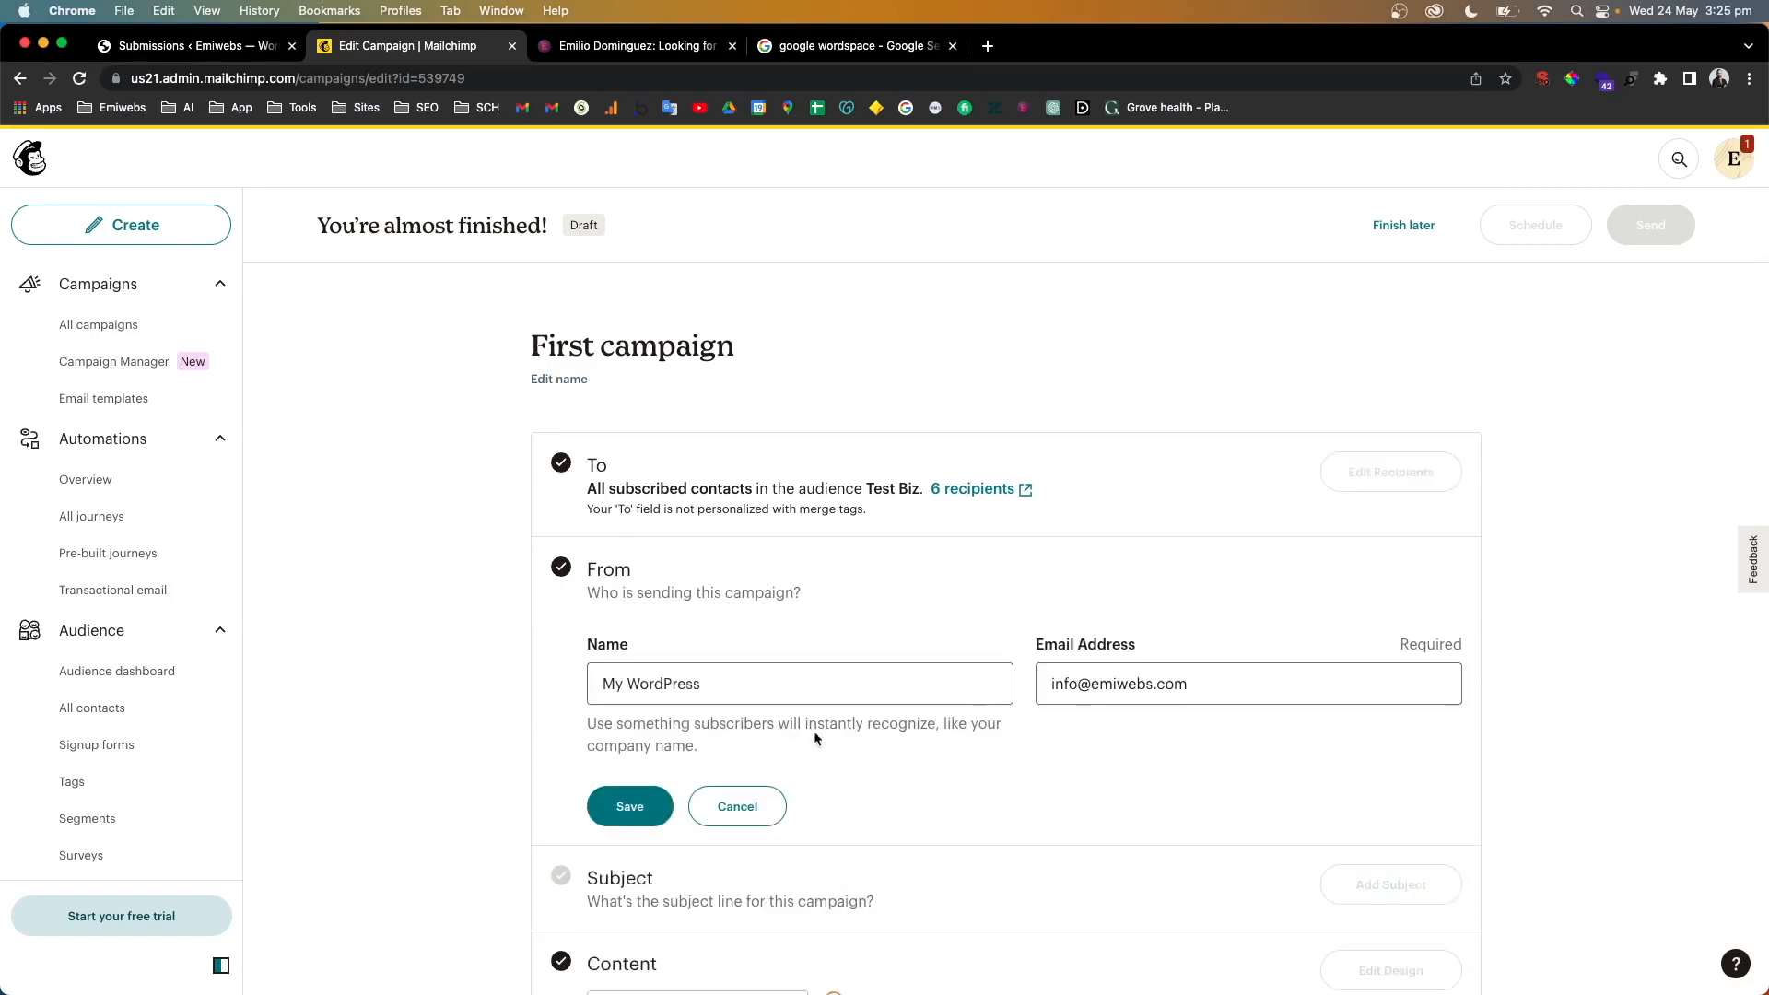
{"action": "triple_click", "coordinate": [742, 699]}
{"action": "type", "text": "Emiwebs"}
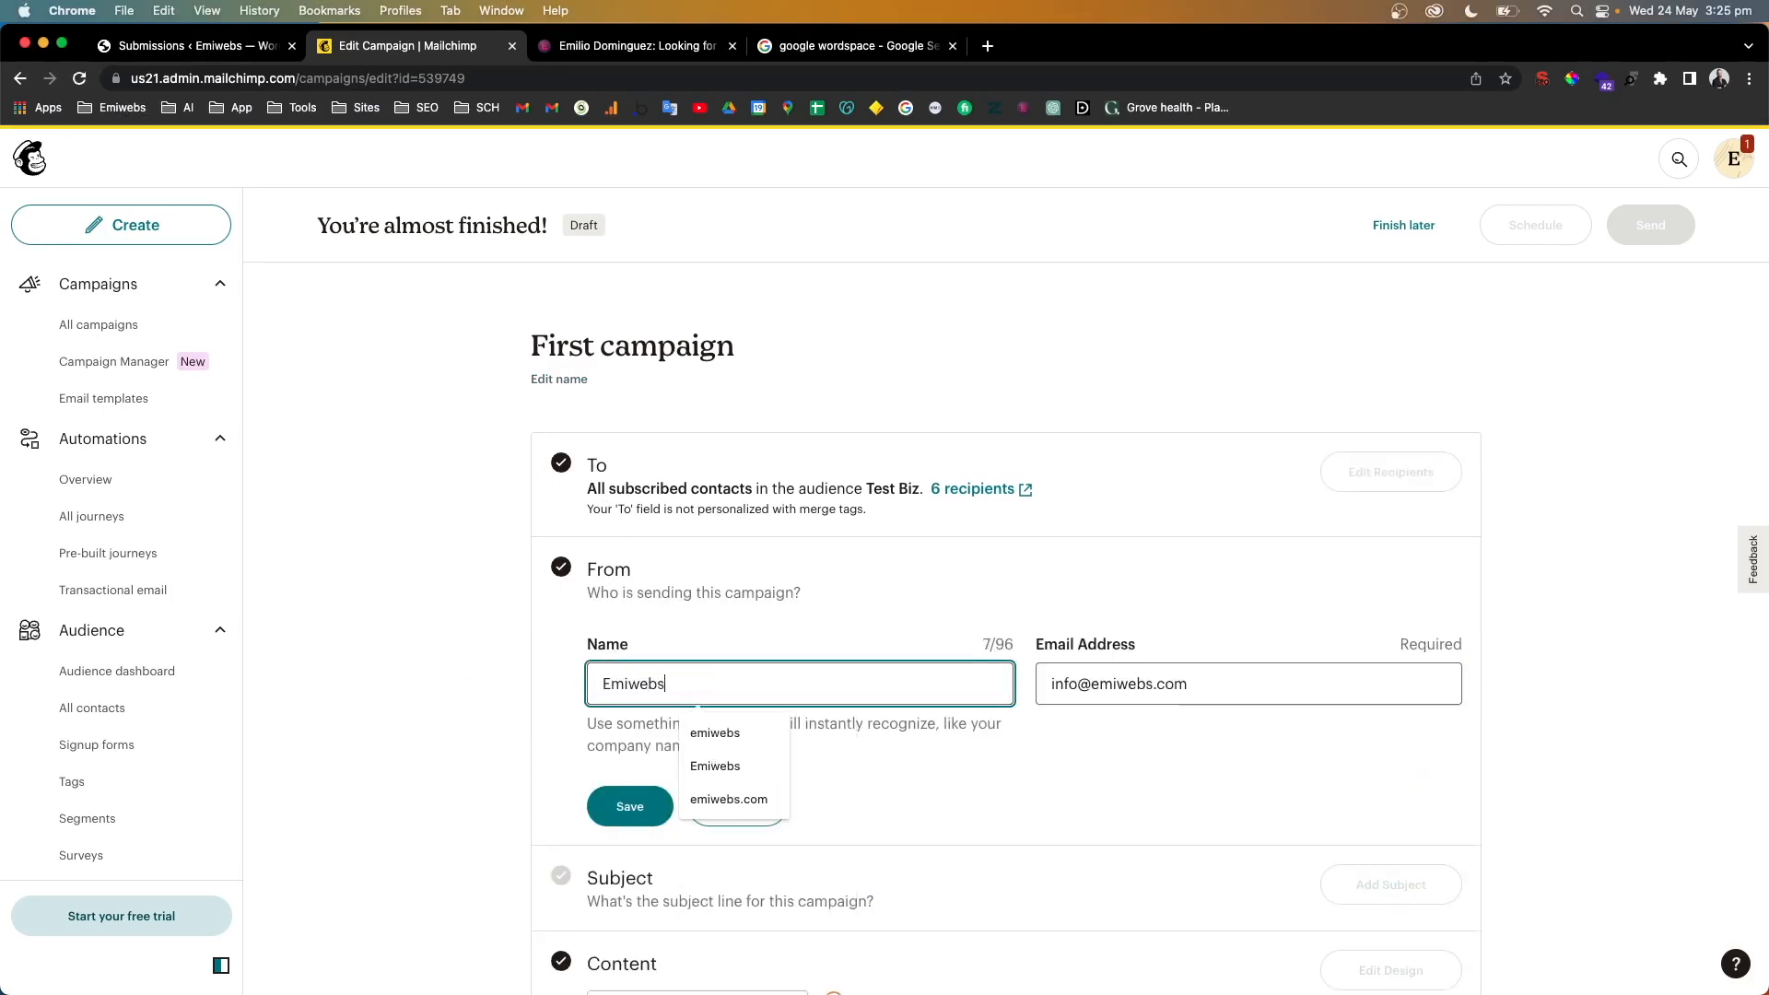
{"action": "scroll", "coordinate": [507, 675], "scroll_direction": "down", "scroll_amount": 1}
{"action": "double_click", "coordinate": [660, 679]}
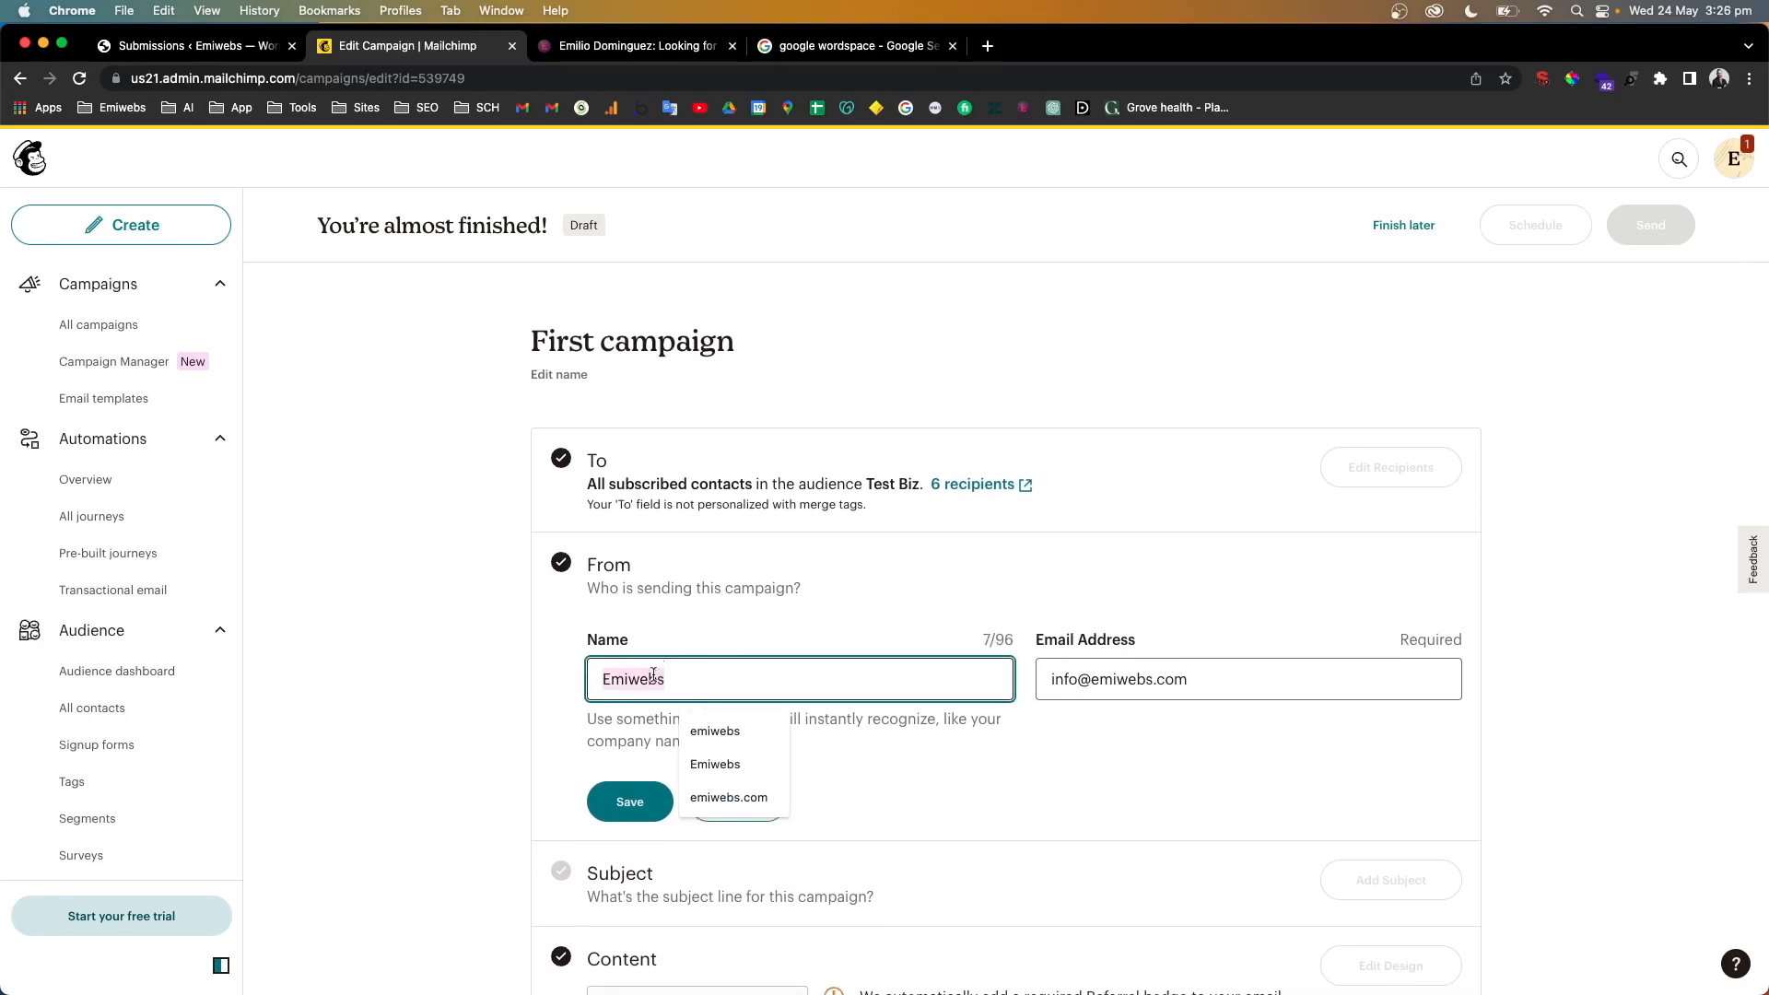
{"action": "left_click", "coordinate": [618, 745]}
{"action": "left_click", "coordinate": [623, 798]}
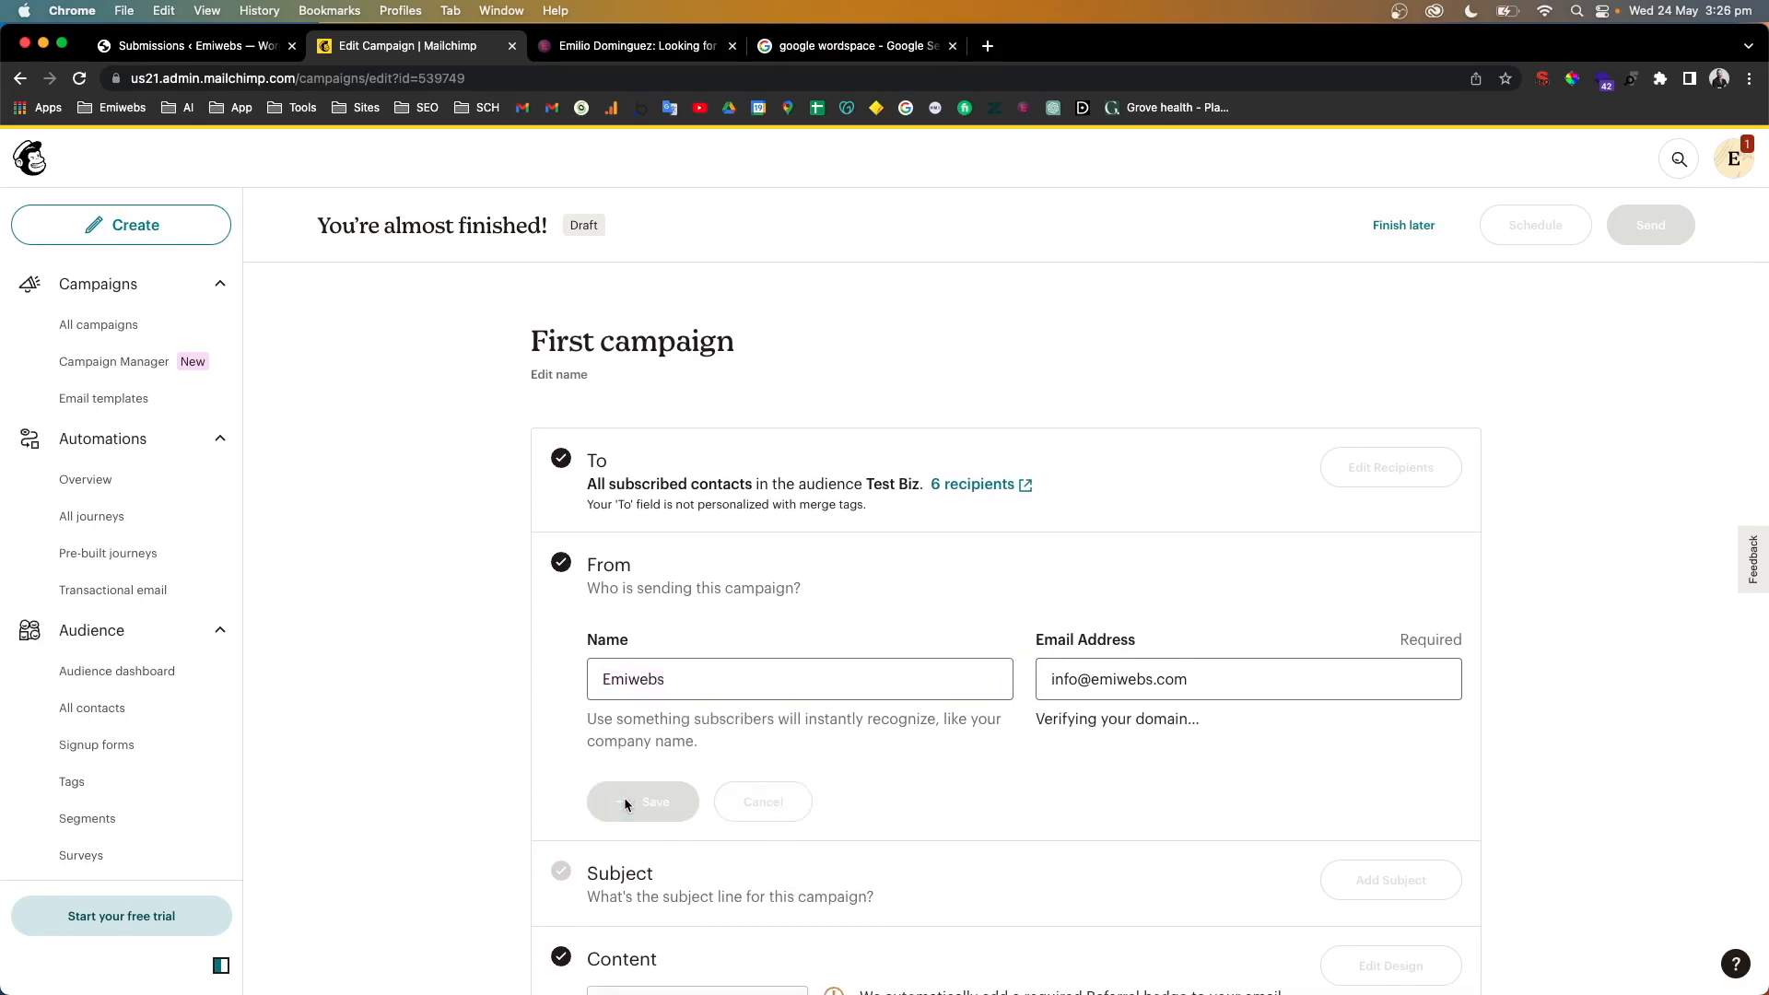
Set the campaign's subject to "Introducing Emiwebs – A Partner for Your Clinic's Online Success", enter "Preview Text" as preview text, and save
{"action": "scroll", "coordinate": [1106, 689], "scroll_direction": "down", "scroll_amount": 4}
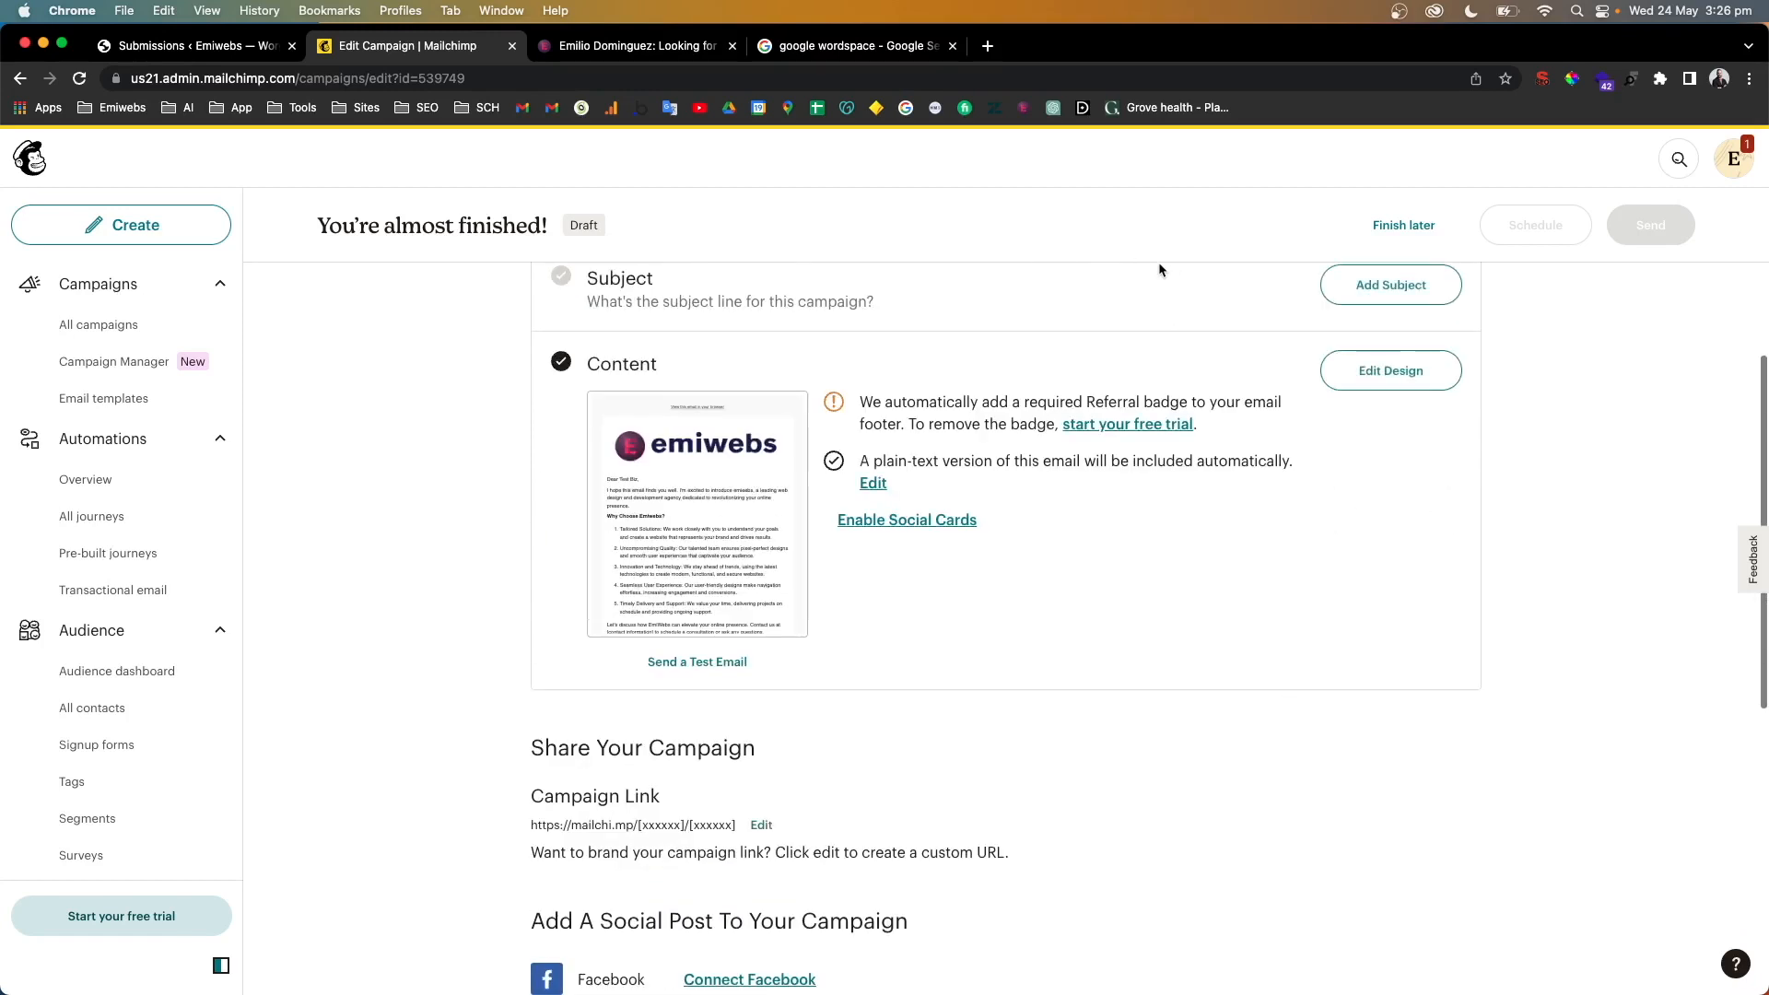
{"action": "scroll", "coordinate": [864, 485], "scroll_direction": "up", "scroll_amount": 3}
{"action": "scroll", "coordinate": [863, 484], "scroll_direction": "up", "scroll_amount": 1}
{"action": "left_click_drag", "start_coordinate": [586, 600], "coordinate": [711, 605]}
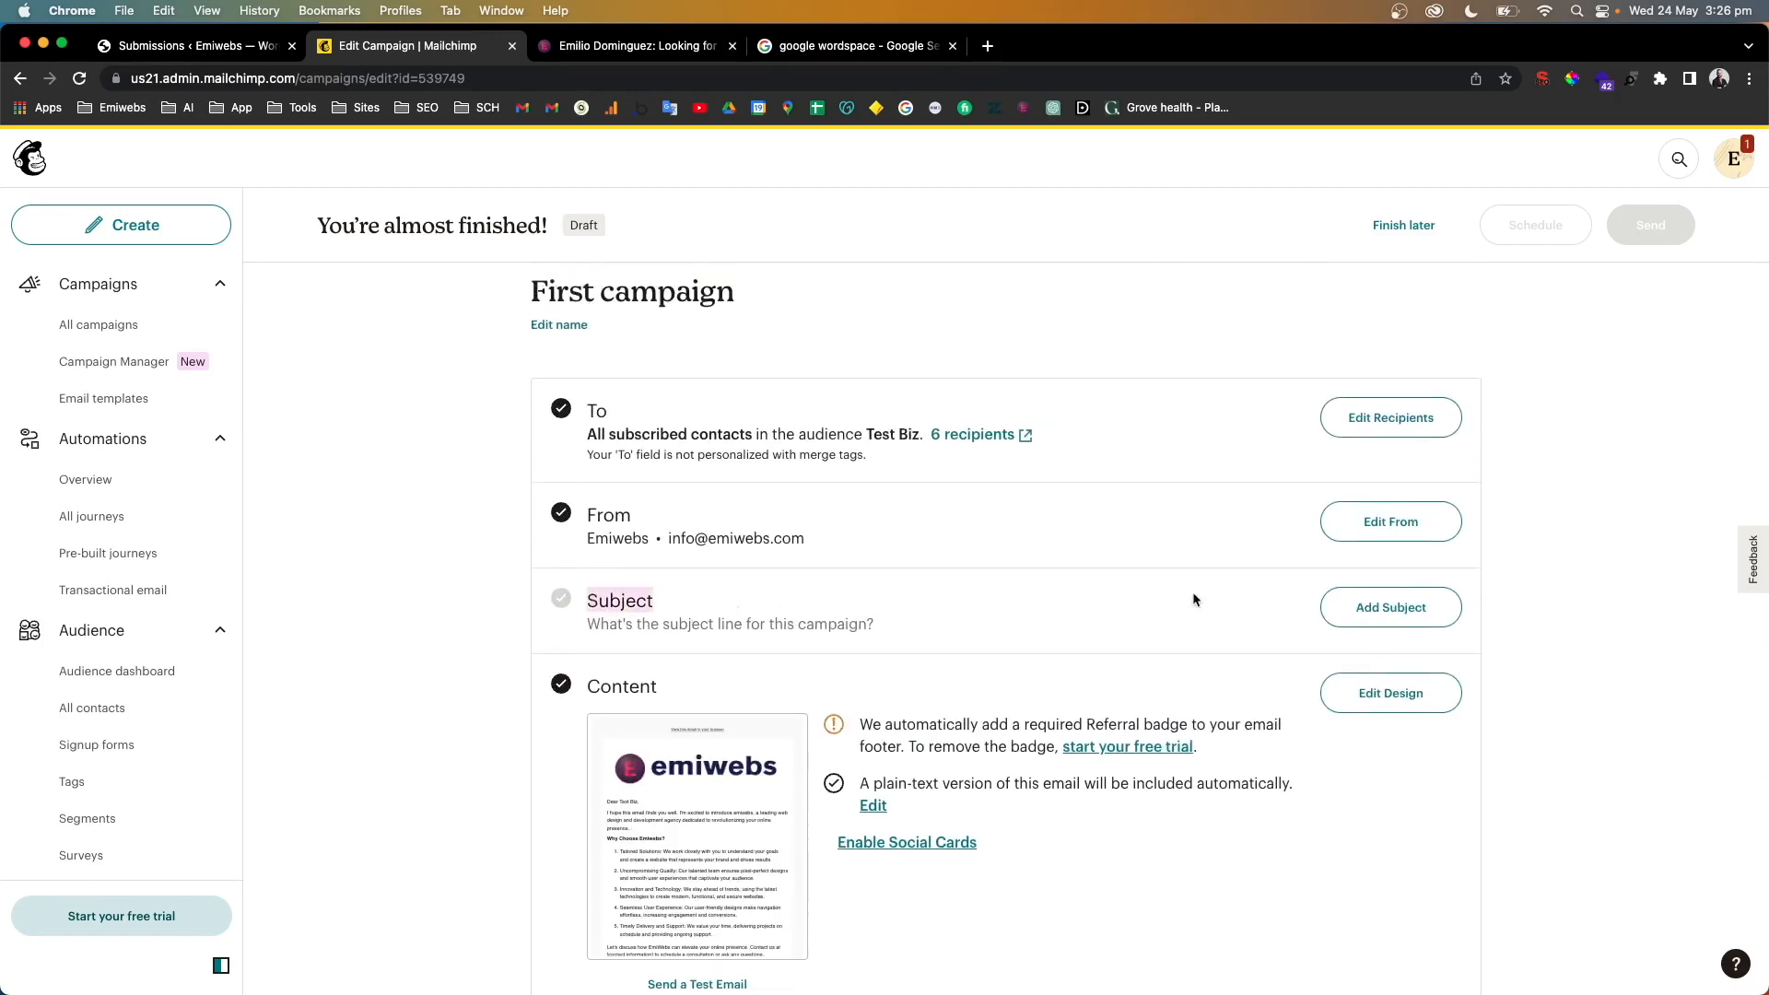
{"action": "left_click", "coordinate": [1370, 608]}
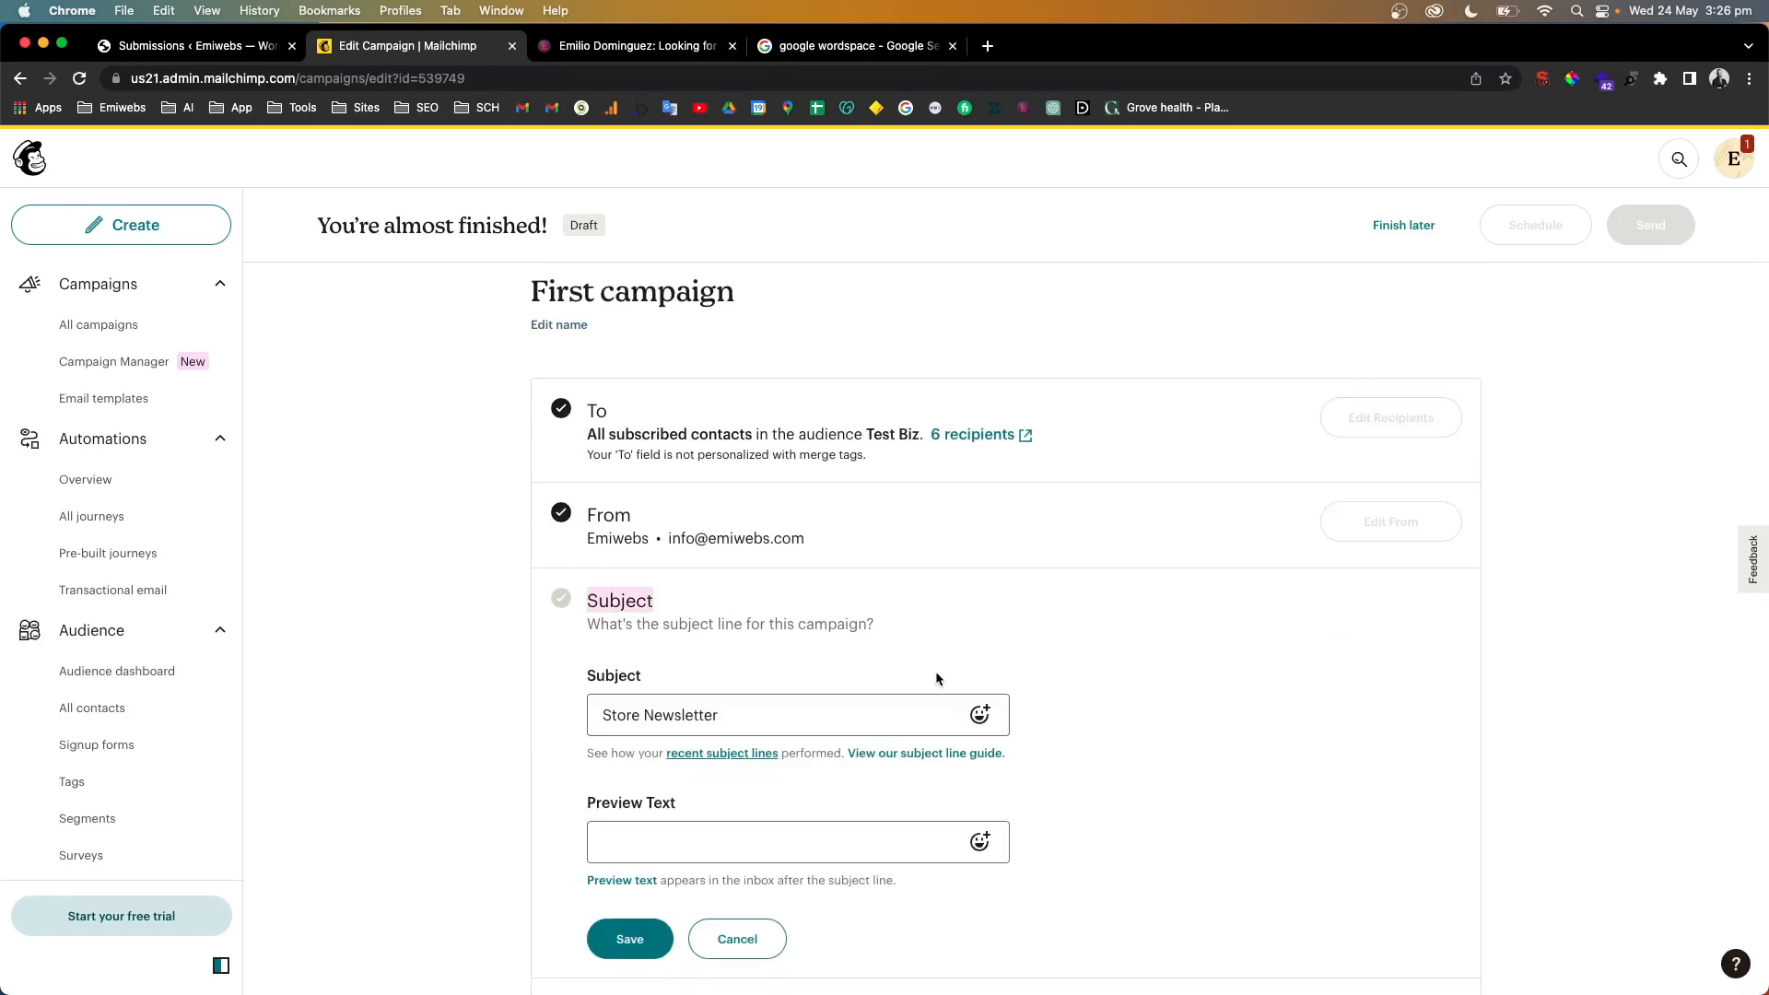
{"action": "left_click_drag", "start_coordinate": [719, 715], "coordinate": [601, 715]}
{"action": "type", "text": "introduci"}
{"action": "left_click", "coordinate": [798, 764]}
{"action": "left_click", "coordinate": [642, 839]}
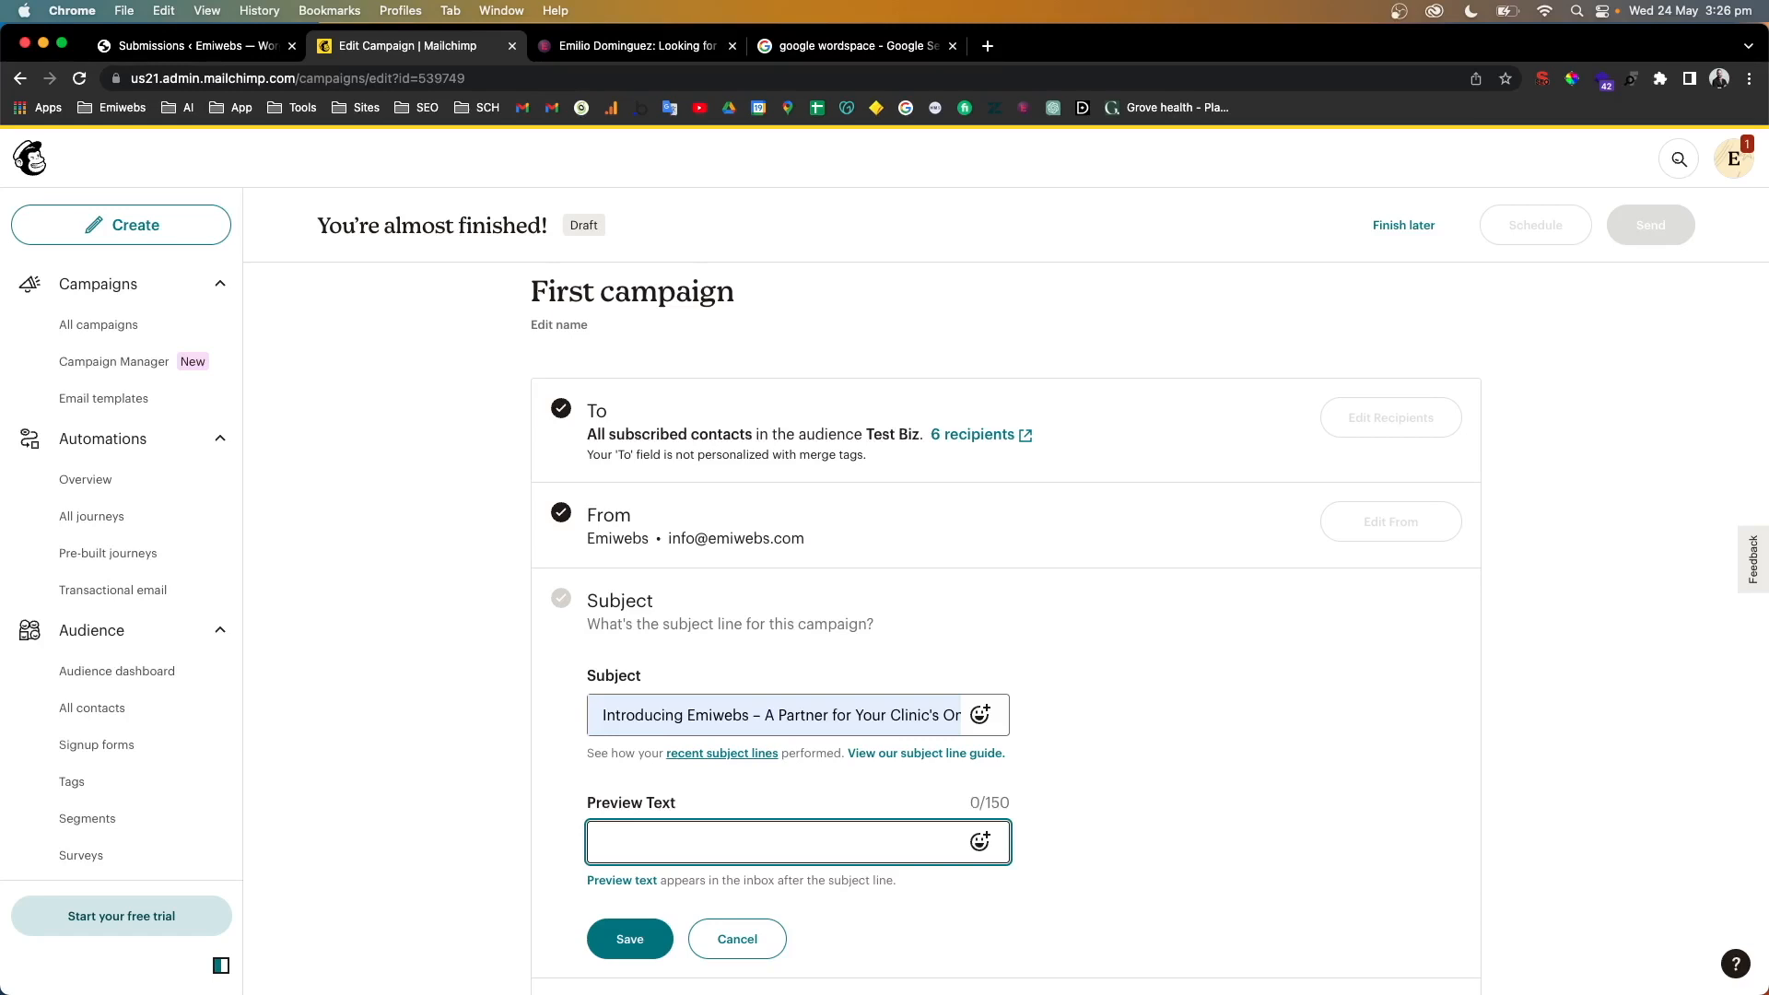
{"action": "type", "text": "Preview Text"}
{"action": "left_click", "coordinate": [635, 939]}
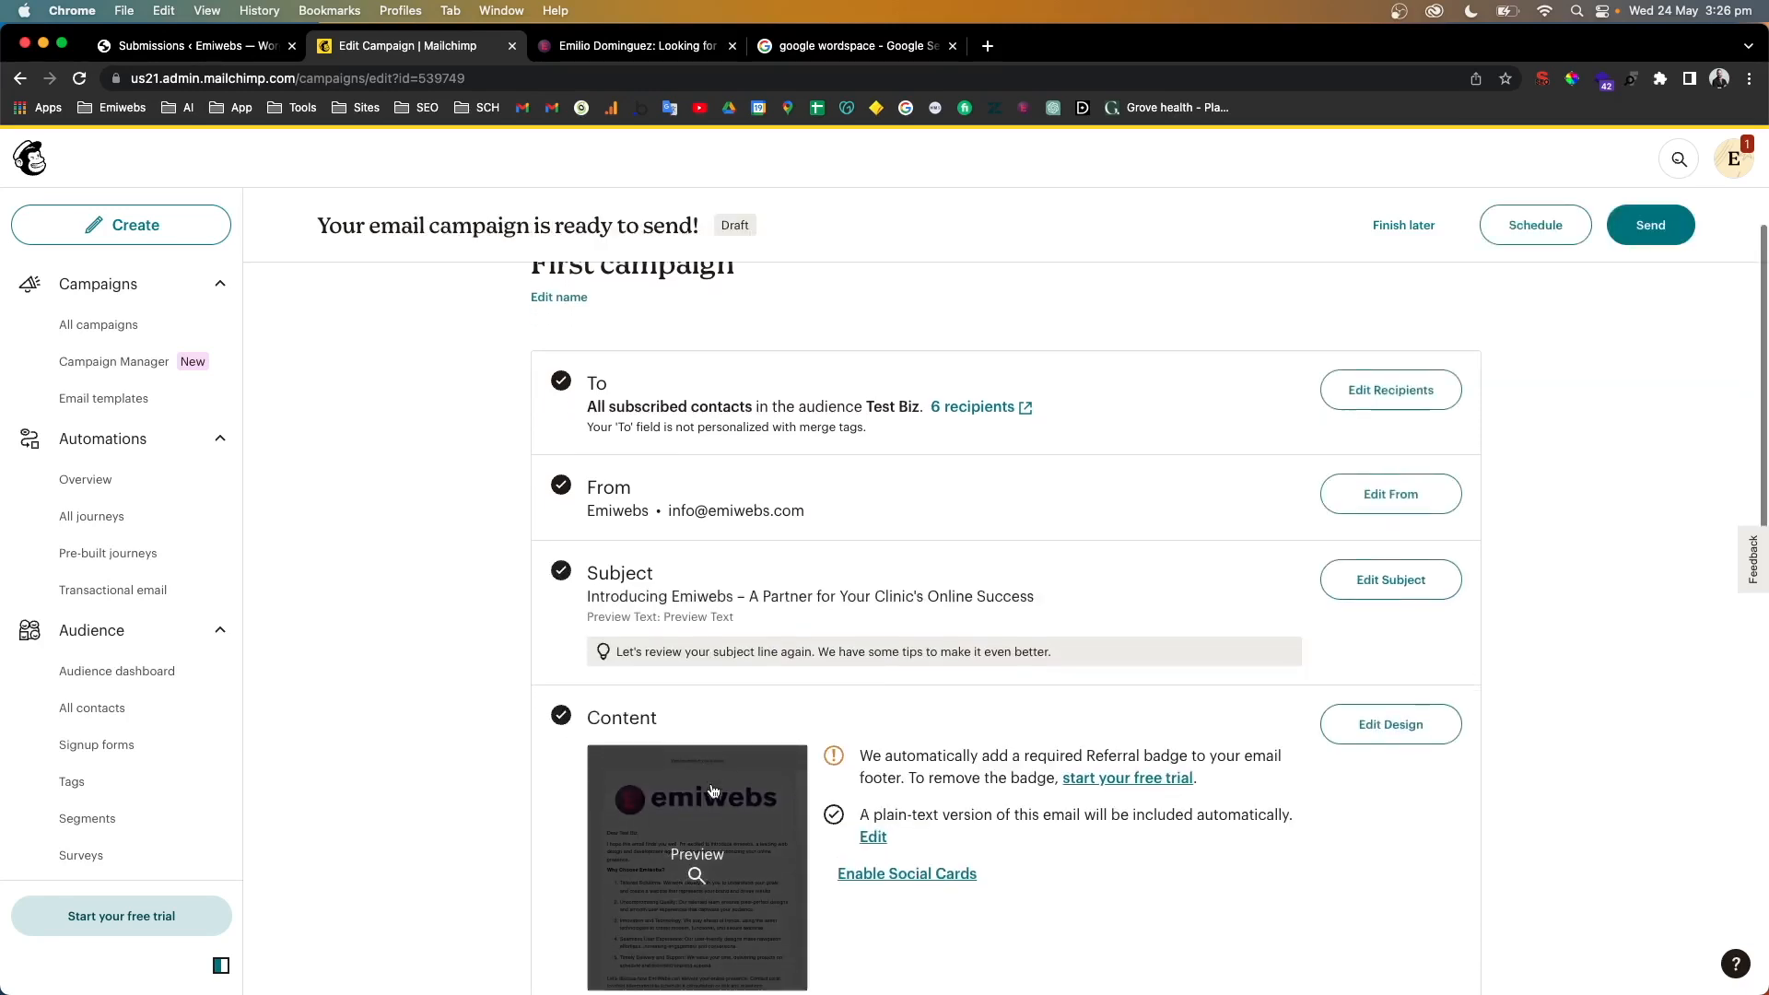
Review the campaign's content, sharing link, social post options and tracking settings, and check the scheduling options without setting a schedule
{"action": "scroll", "coordinate": [711, 788], "scroll_direction": "down", "scroll_amount": 5}
{"action": "scroll", "coordinate": [710, 784], "scroll_direction": "down", "scroll_amount": 2}
{"action": "scroll", "coordinate": [710, 784], "scroll_direction": "up", "scroll_amount": 4}
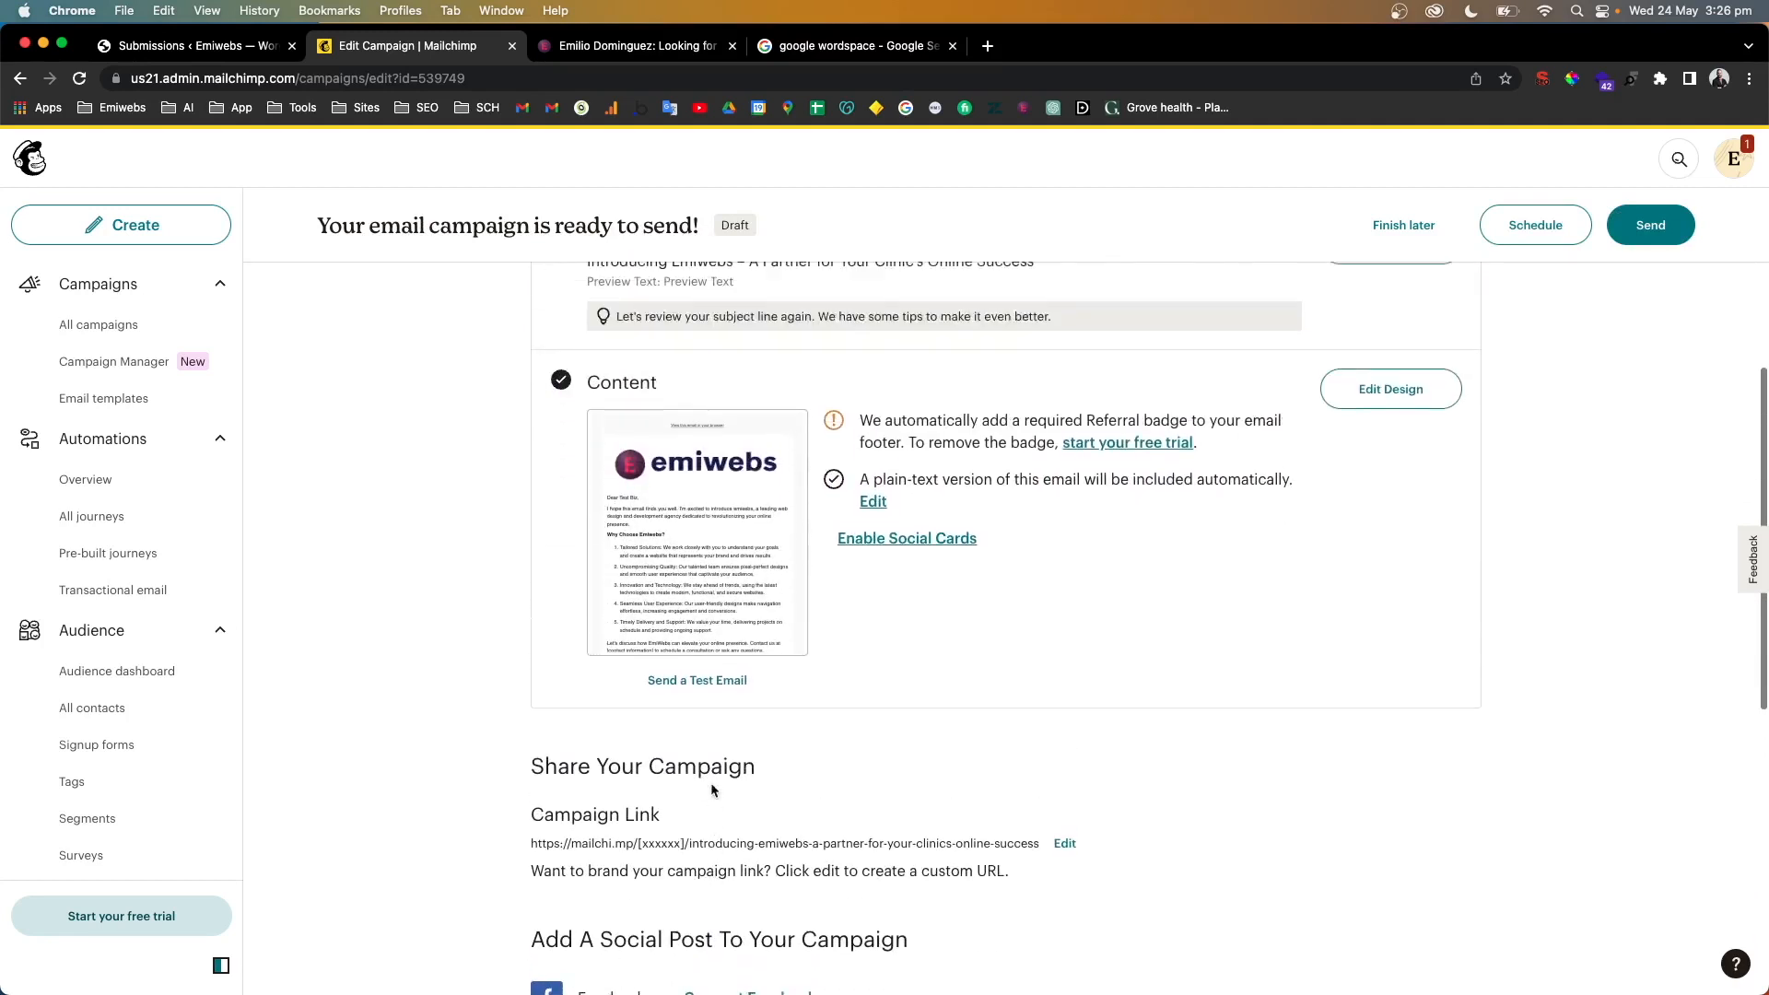
{"action": "scroll", "coordinate": [713, 790], "scroll_direction": "down", "scroll_amount": 2}
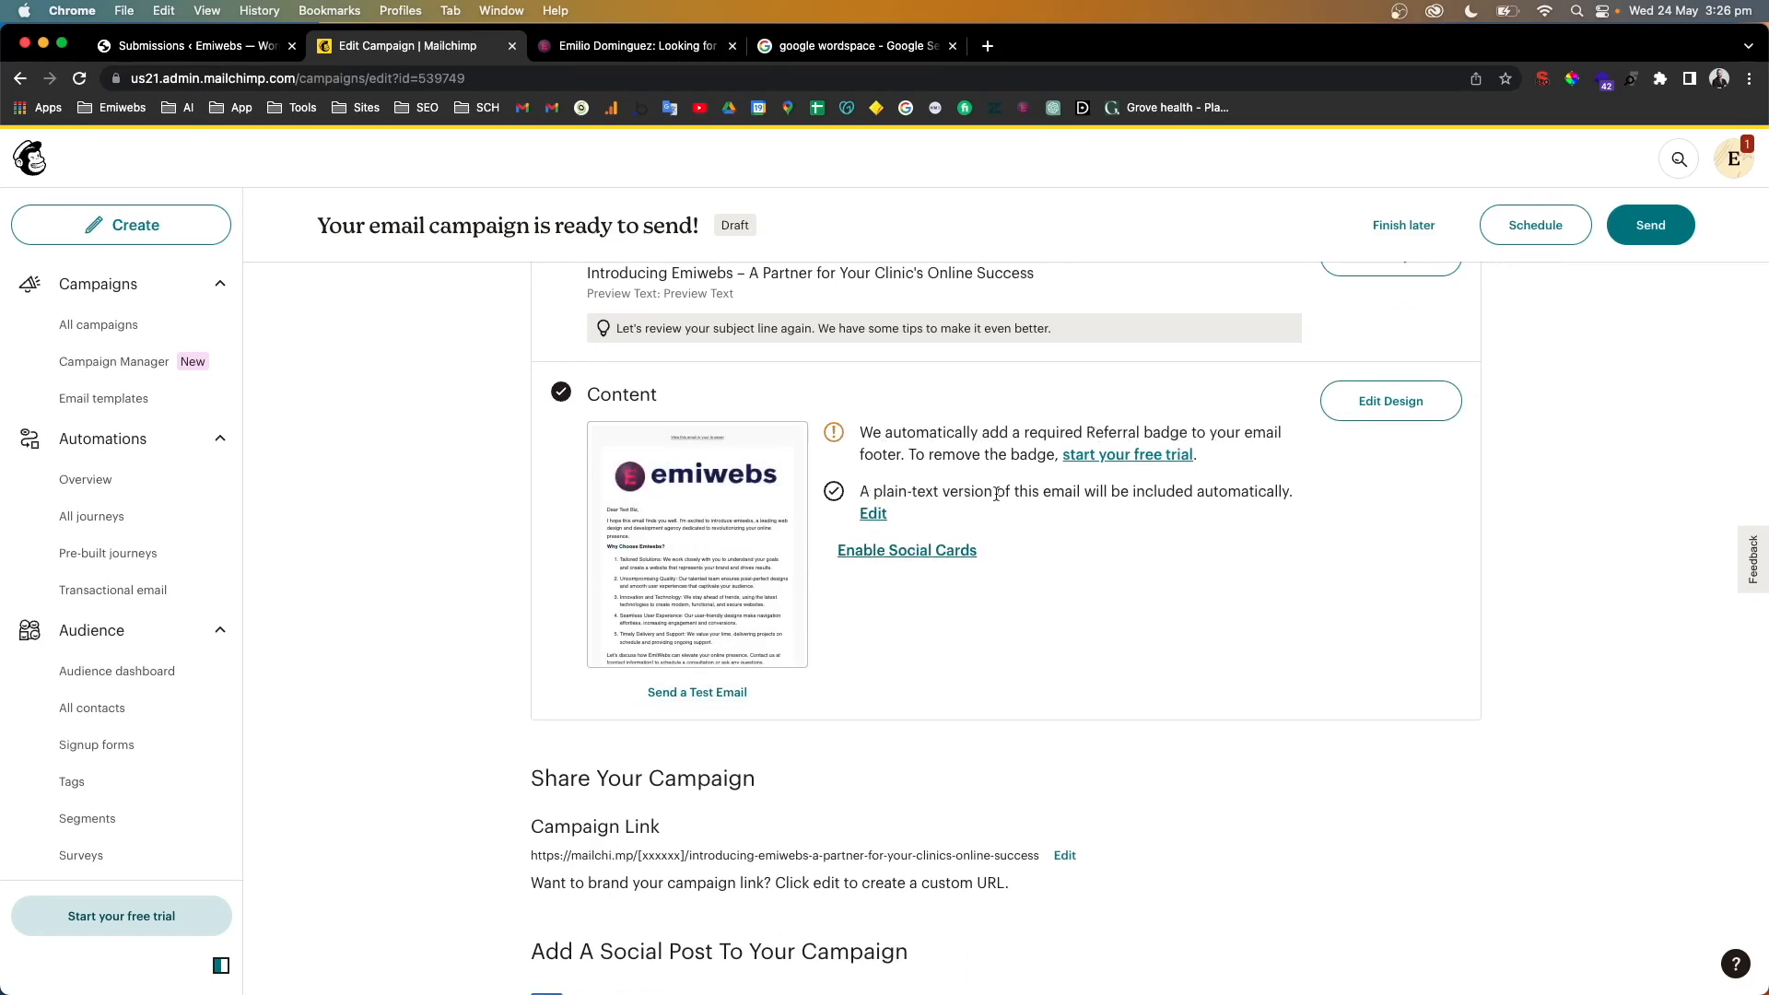
{"action": "scroll", "coordinate": [956, 655], "scroll_direction": "down", "scroll_amount": 7}
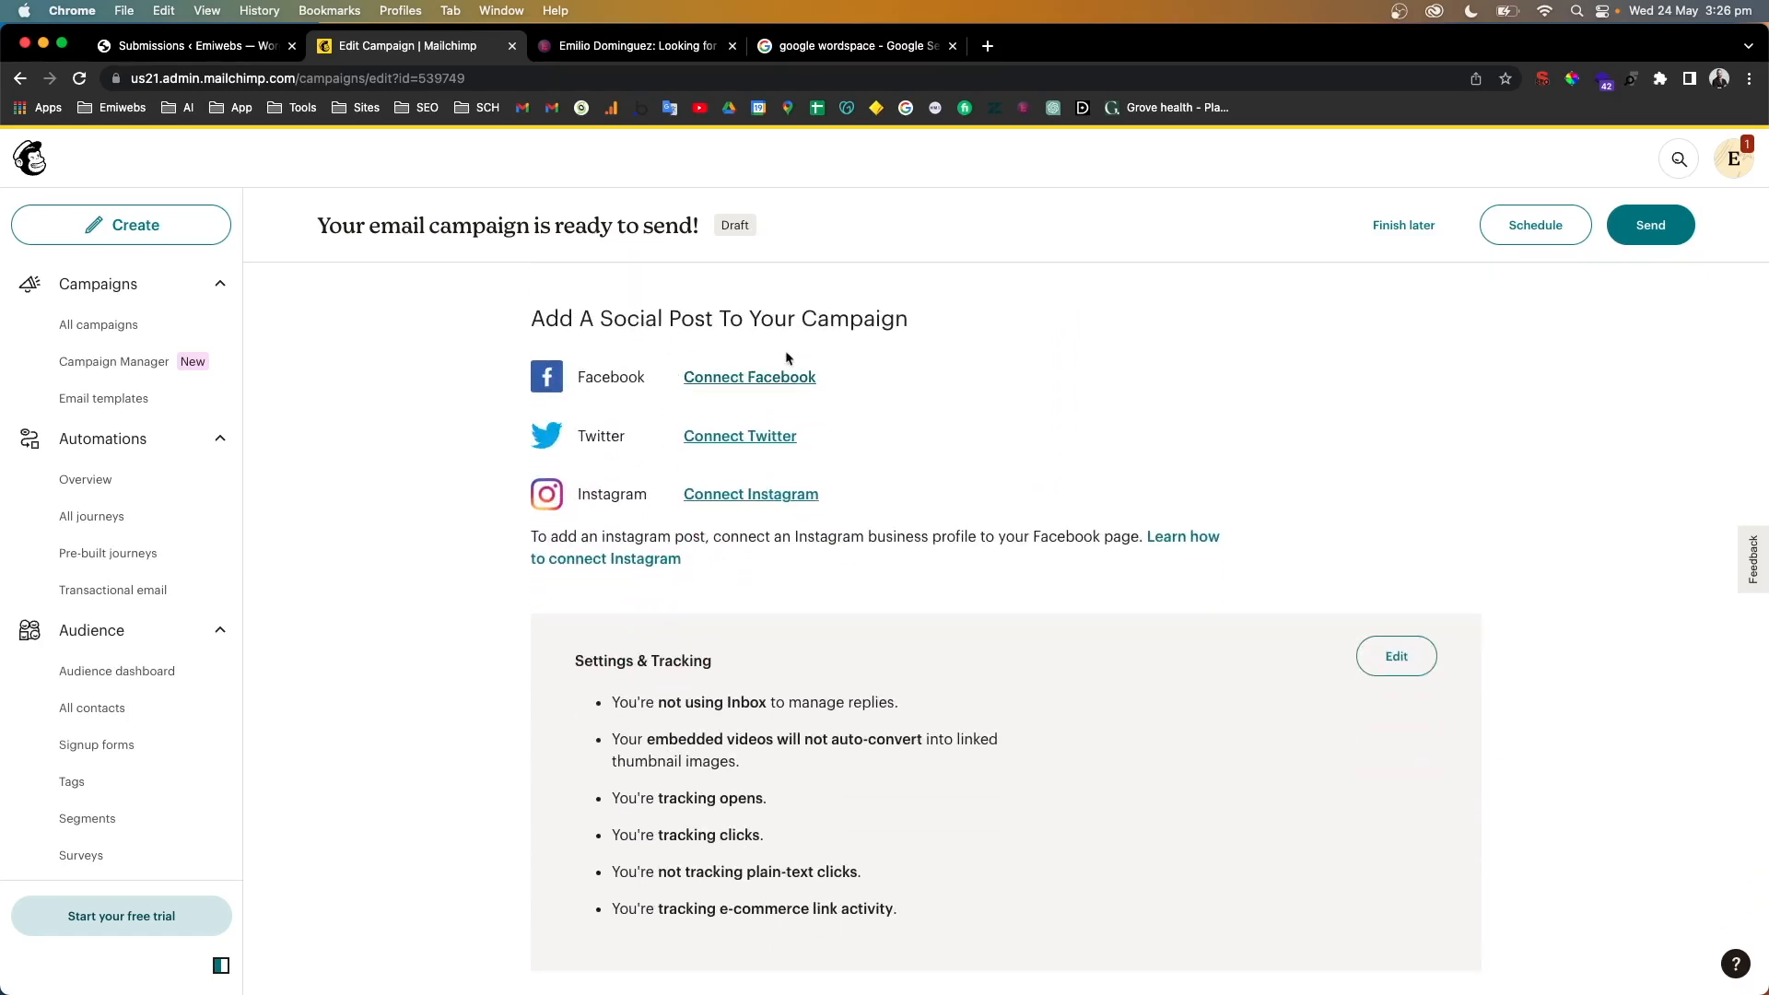
{"action": "scroll", "coordinate": [802, 374], "scroll_direction": "down", "scroll_amount": 1}
{"action": "scroll", "coordinate": [814, 397], "scroll_direction": "up", "scroll_amount": 10}
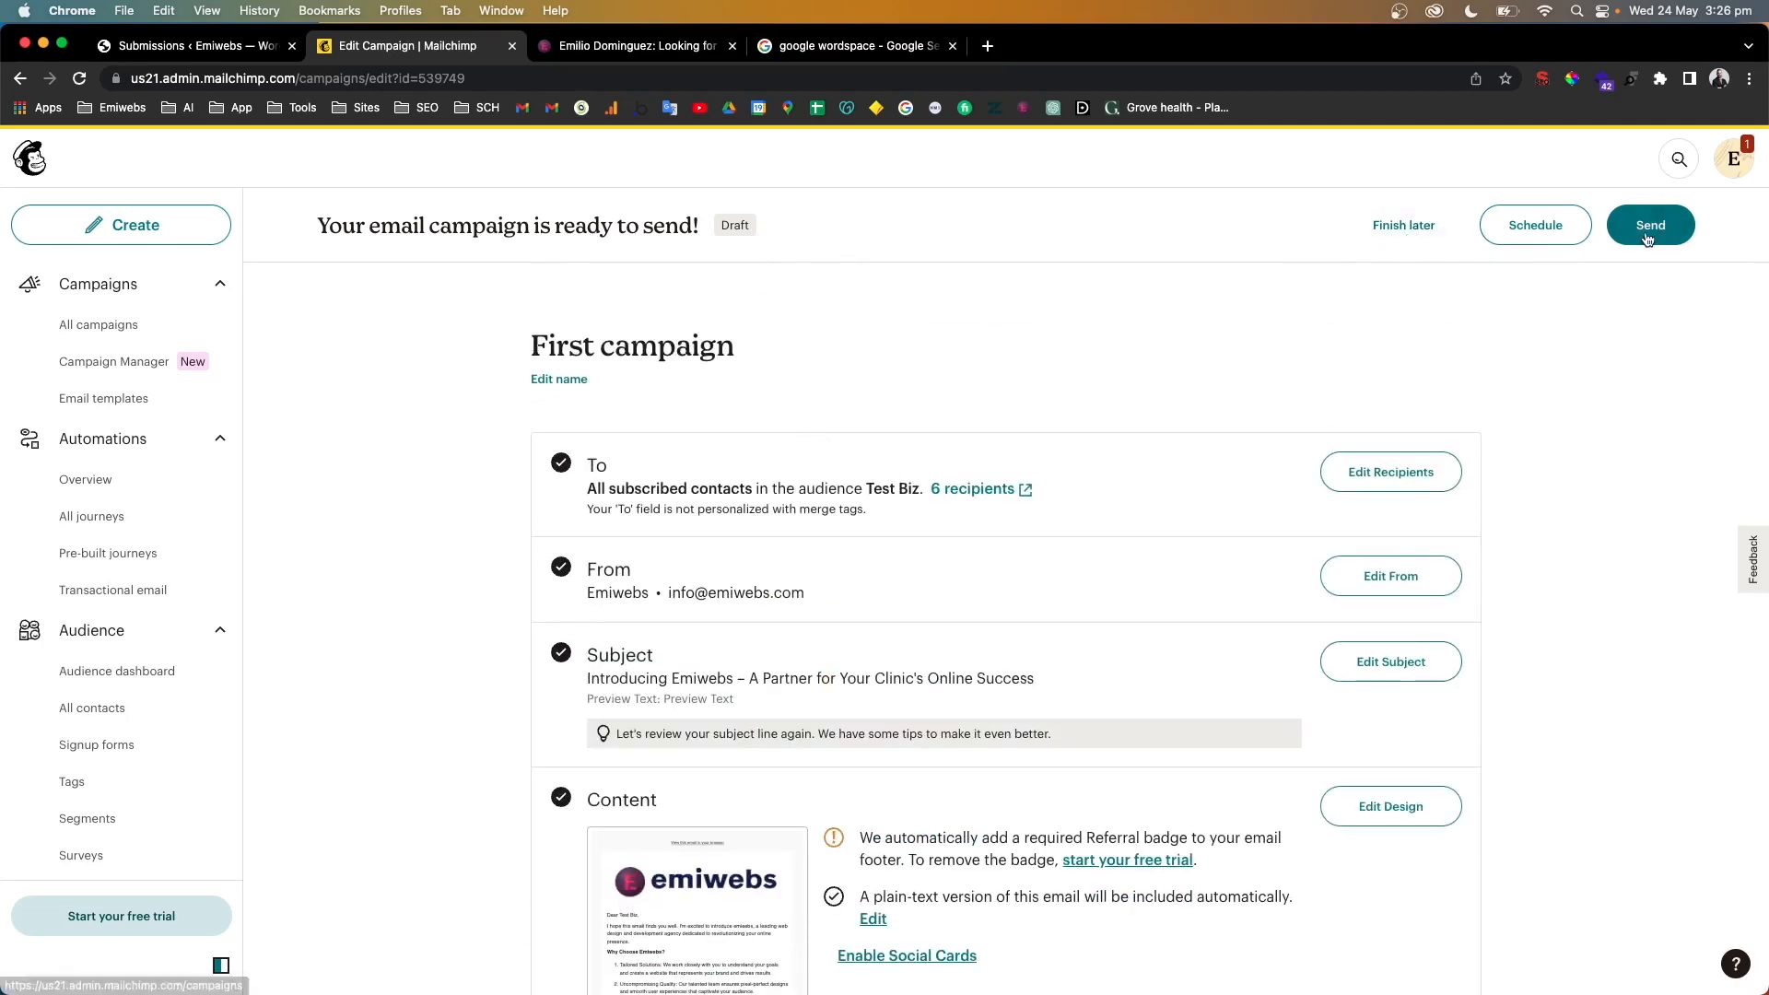
{"action": "left_click", "coordinate": [1543, 230]}
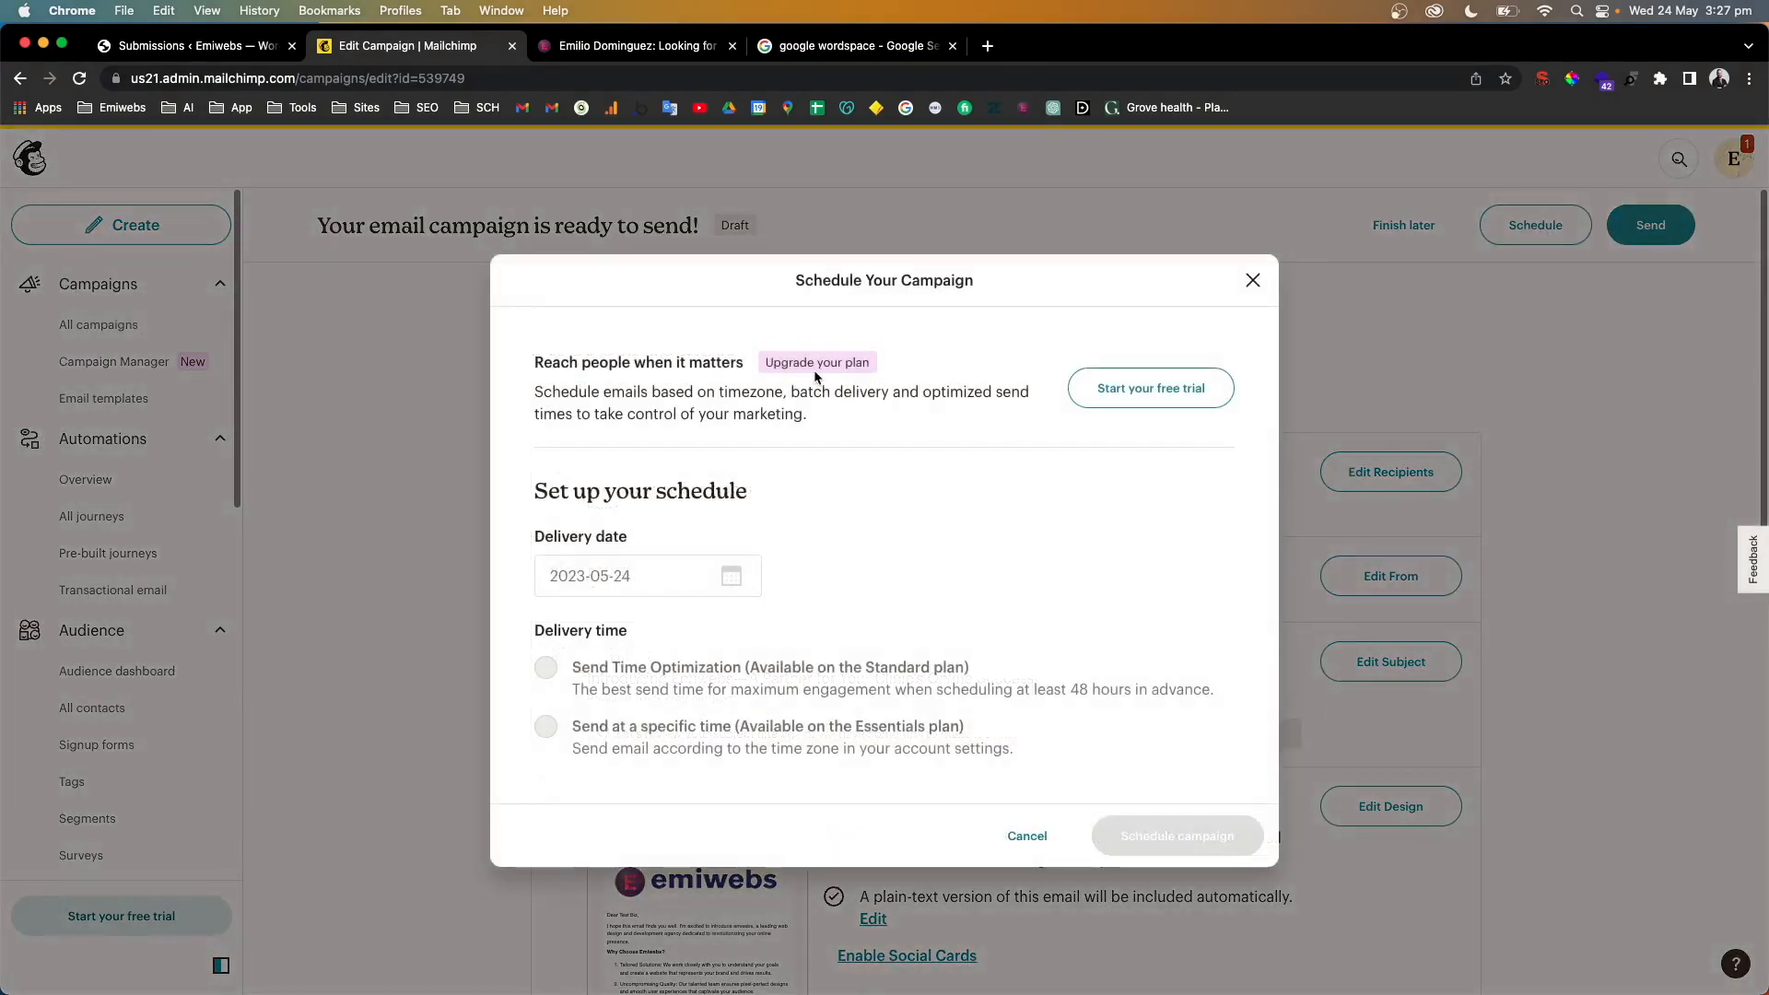
{"action": "left_click", "coordinate": [1252, 280]}
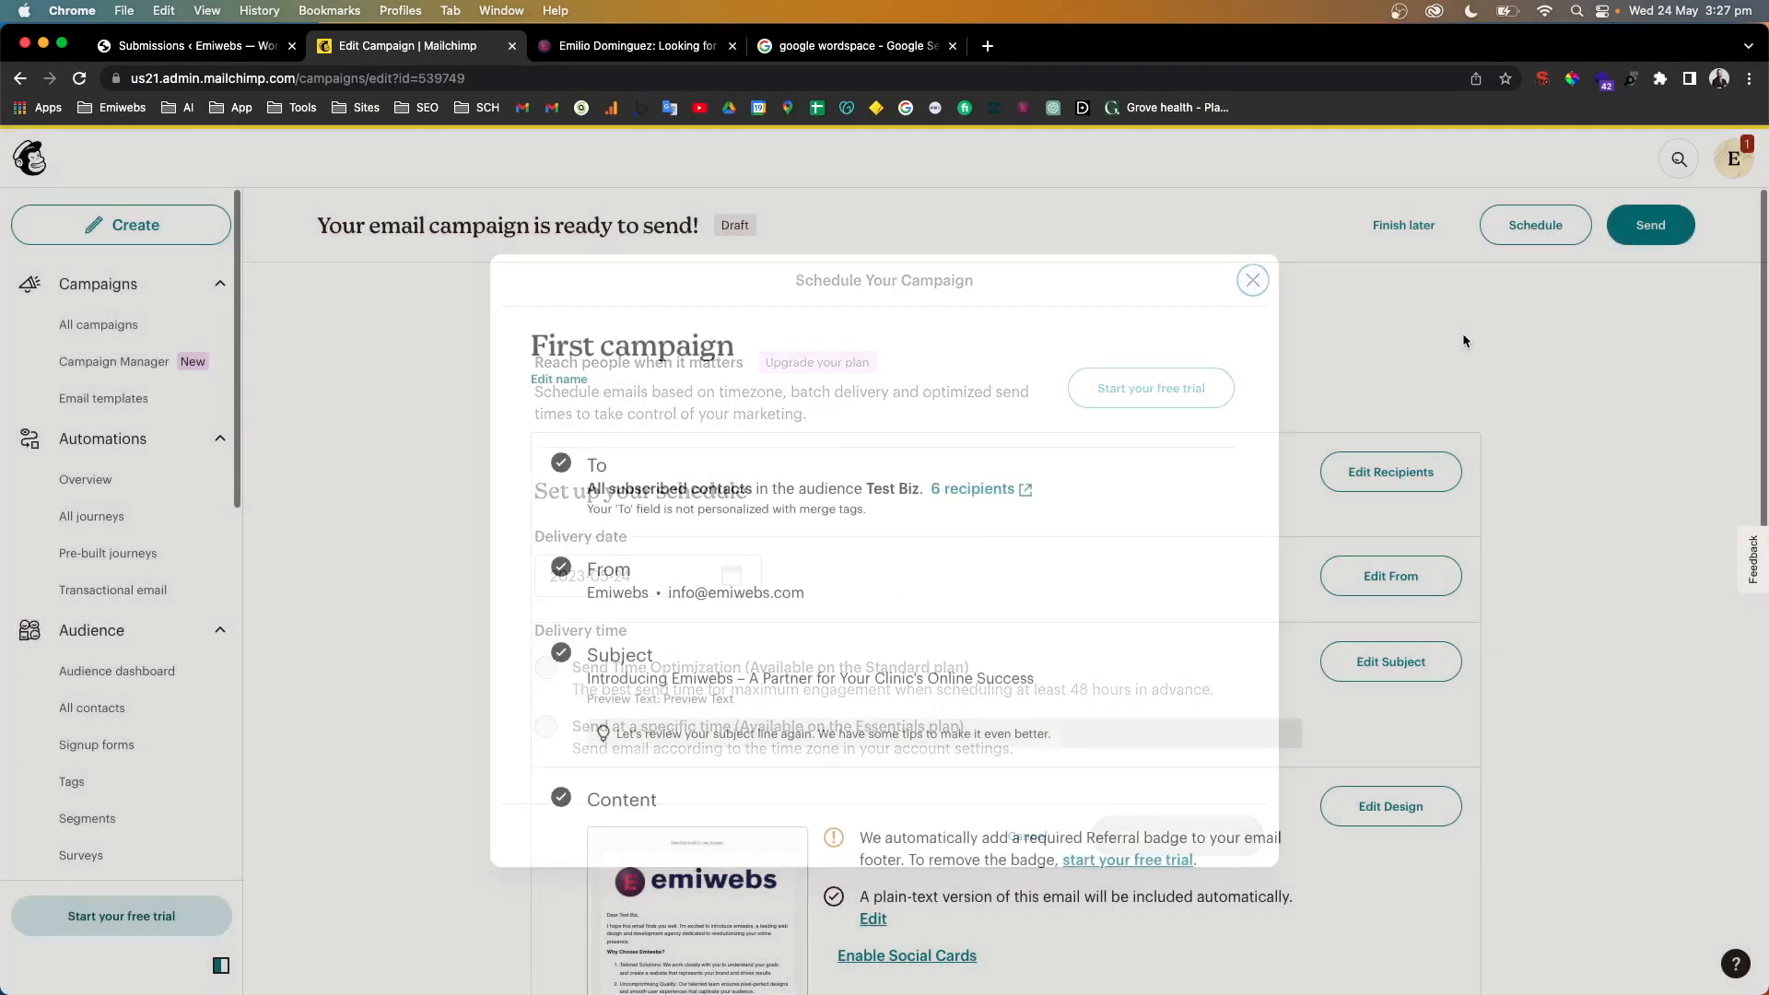
Send the First campaign email immediately to the subscribers of the Test Biz audience
{"action": "left_click", "coordinate": [1647, 235]}
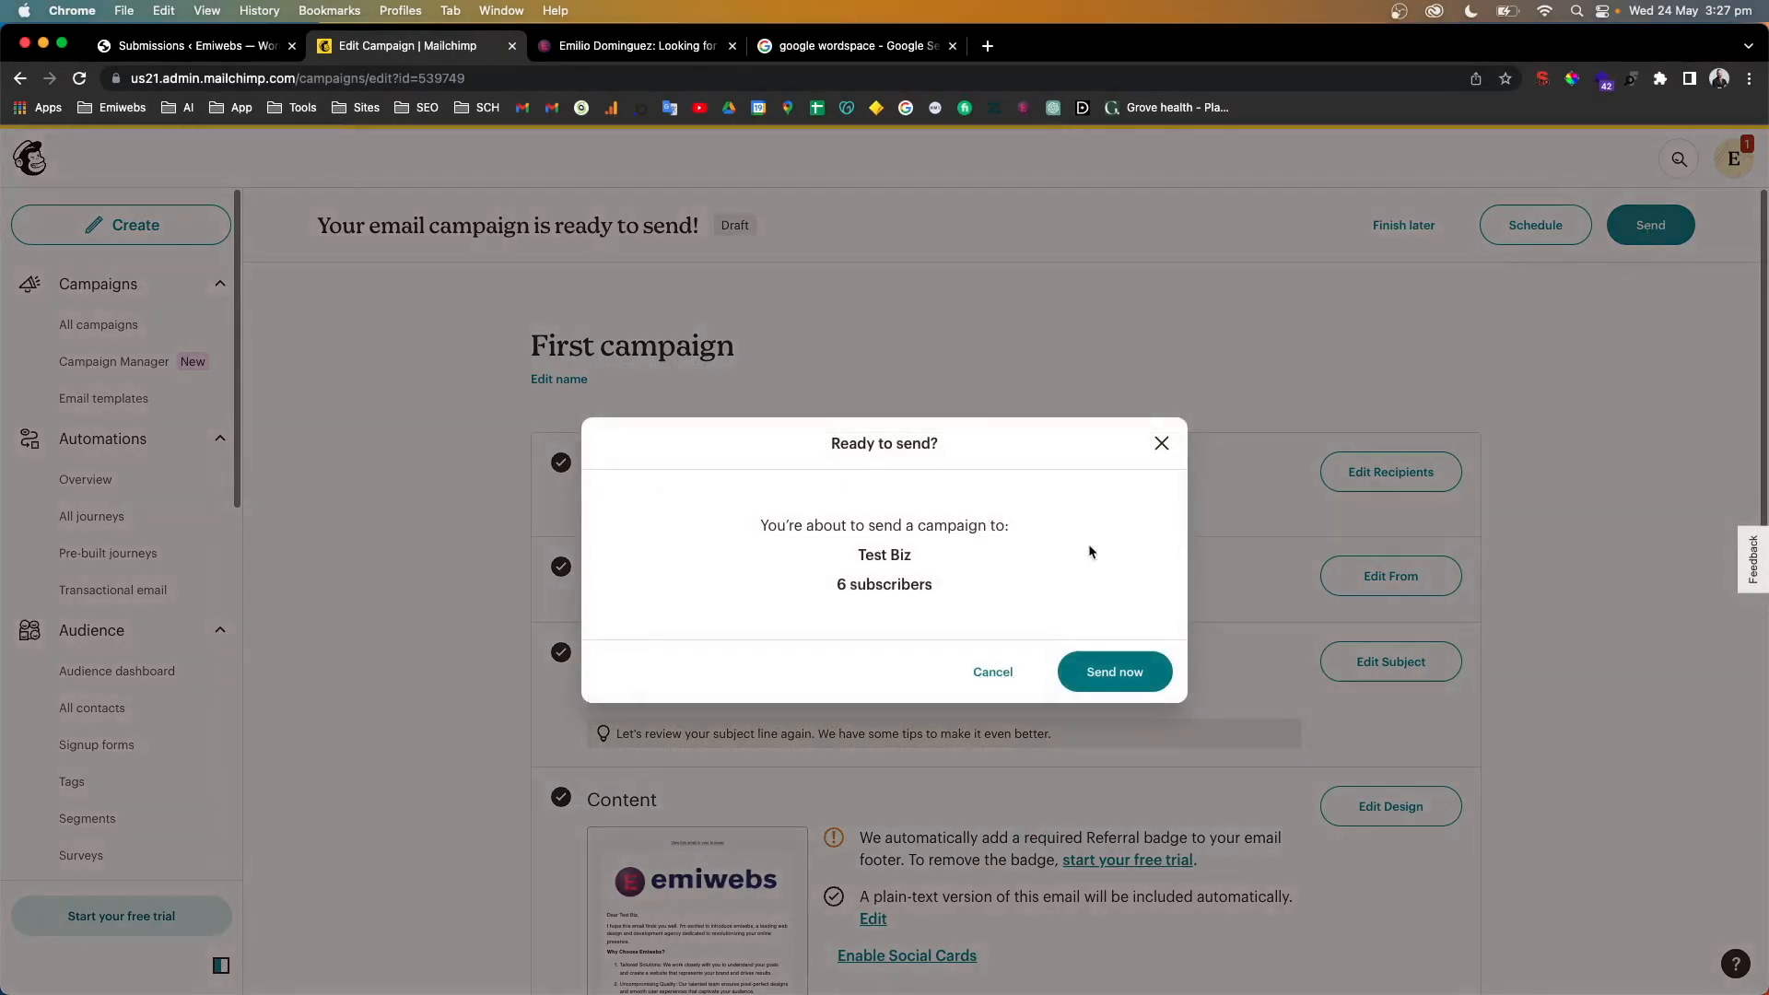
{"action": "left_click", "coordinate": [1125, 678]}
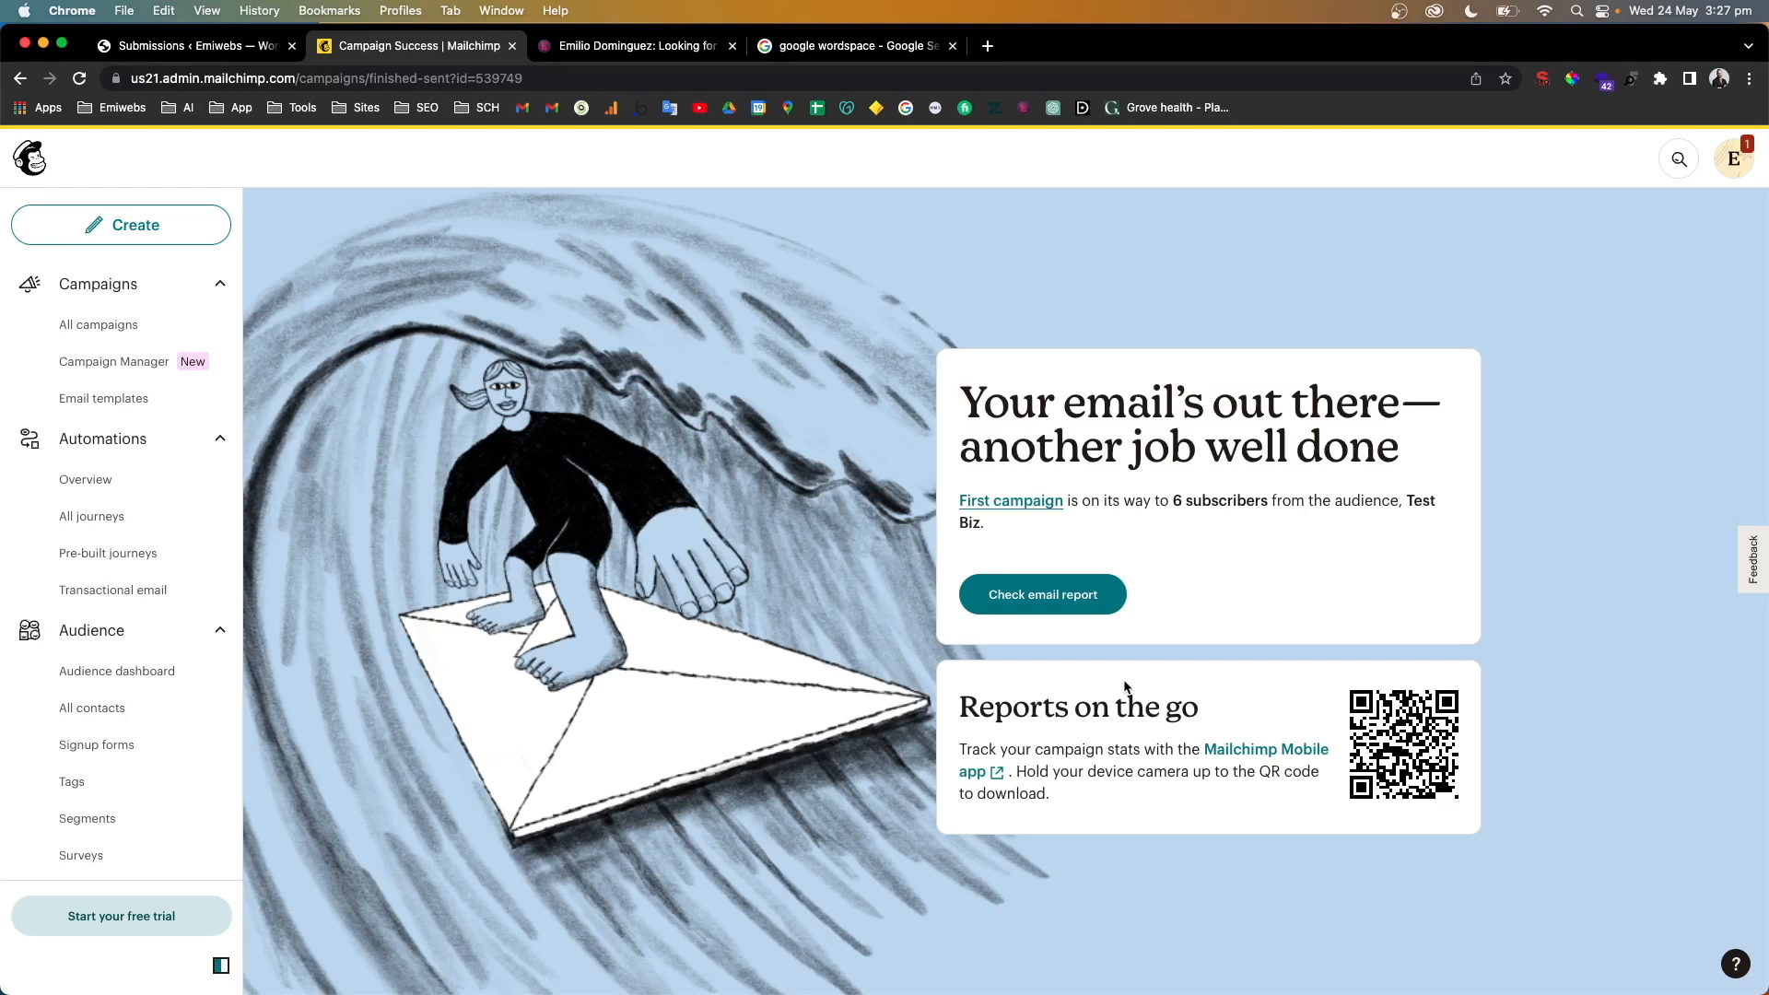
{"action": "scroll", "coordinate": [143, 681], "scroll_direction": "down", "scroll_amount": 3}
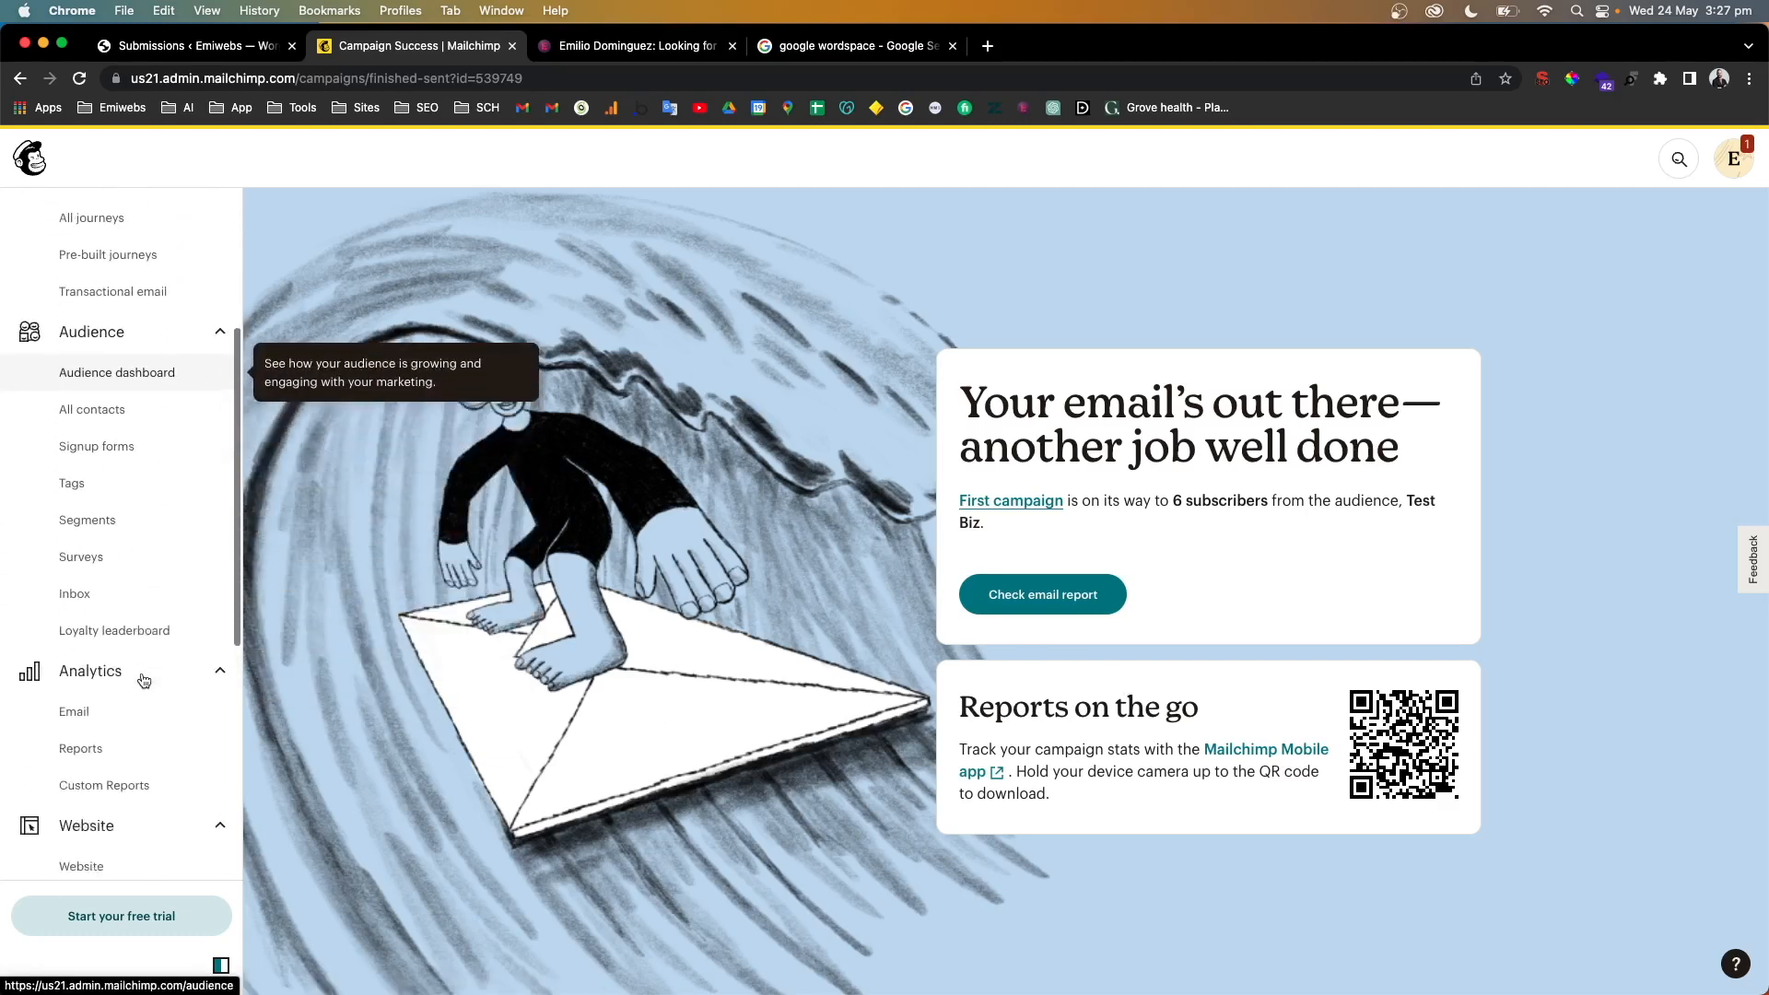
{"action": "scroll", "coordinate": [143, 681], "scroll_direction": "down", "scroll_amount": 1}
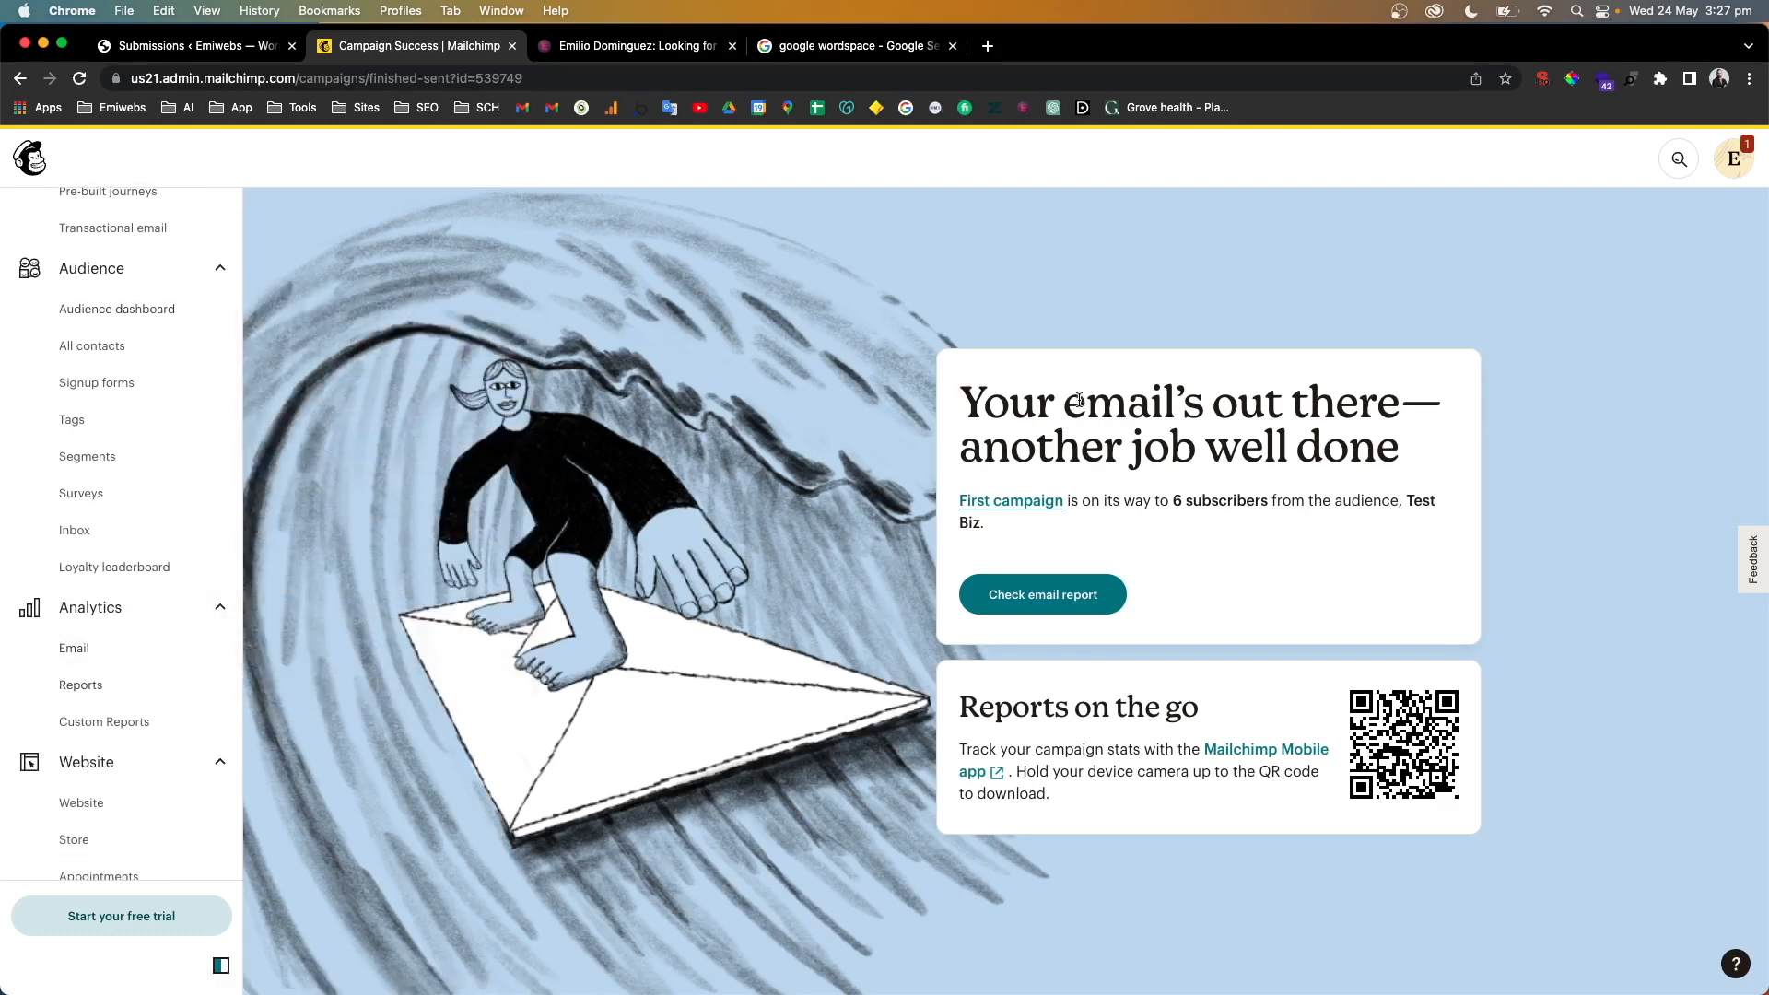